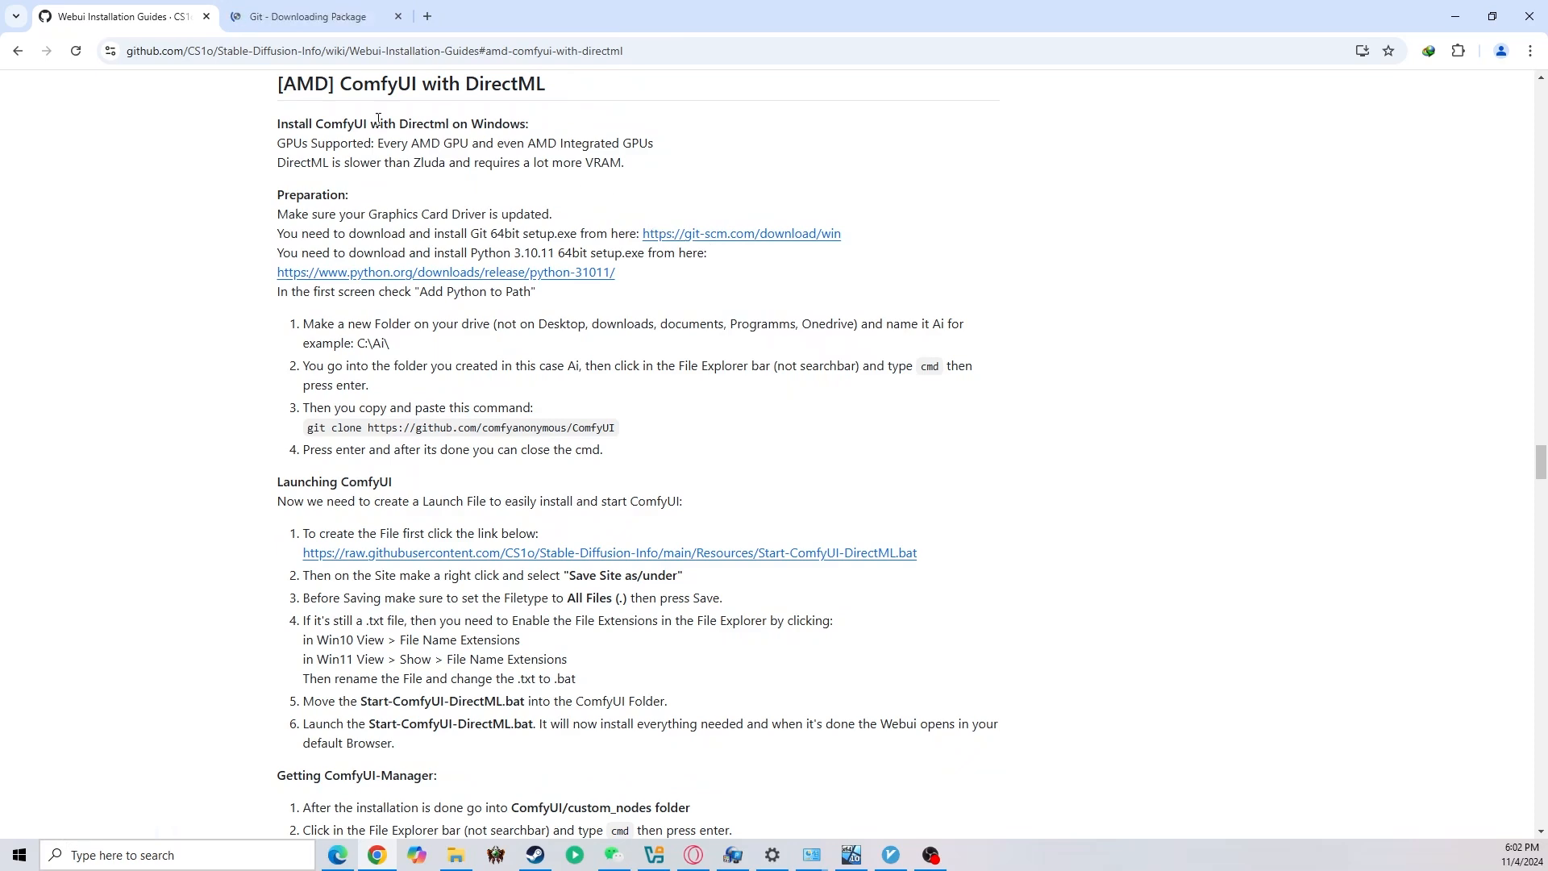
Check the Git for Windows download page, and open the guide's Python 3.10.11 release page at its Windows installer files
left_click(311, 16)
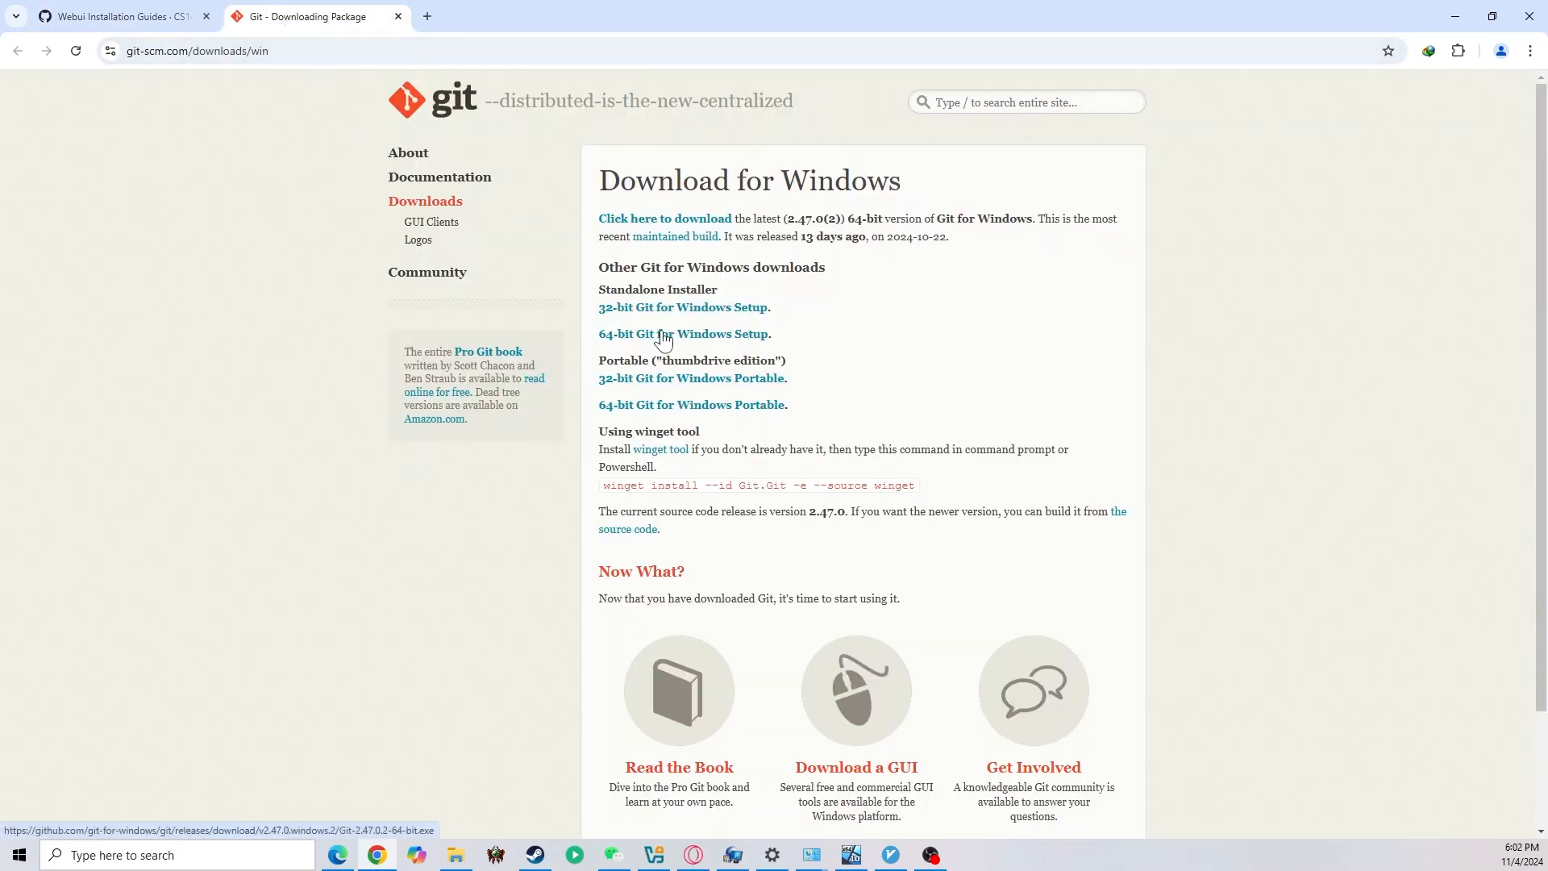
left_click(121, 16)
right_click(369, 272)
left_click(435, 296)
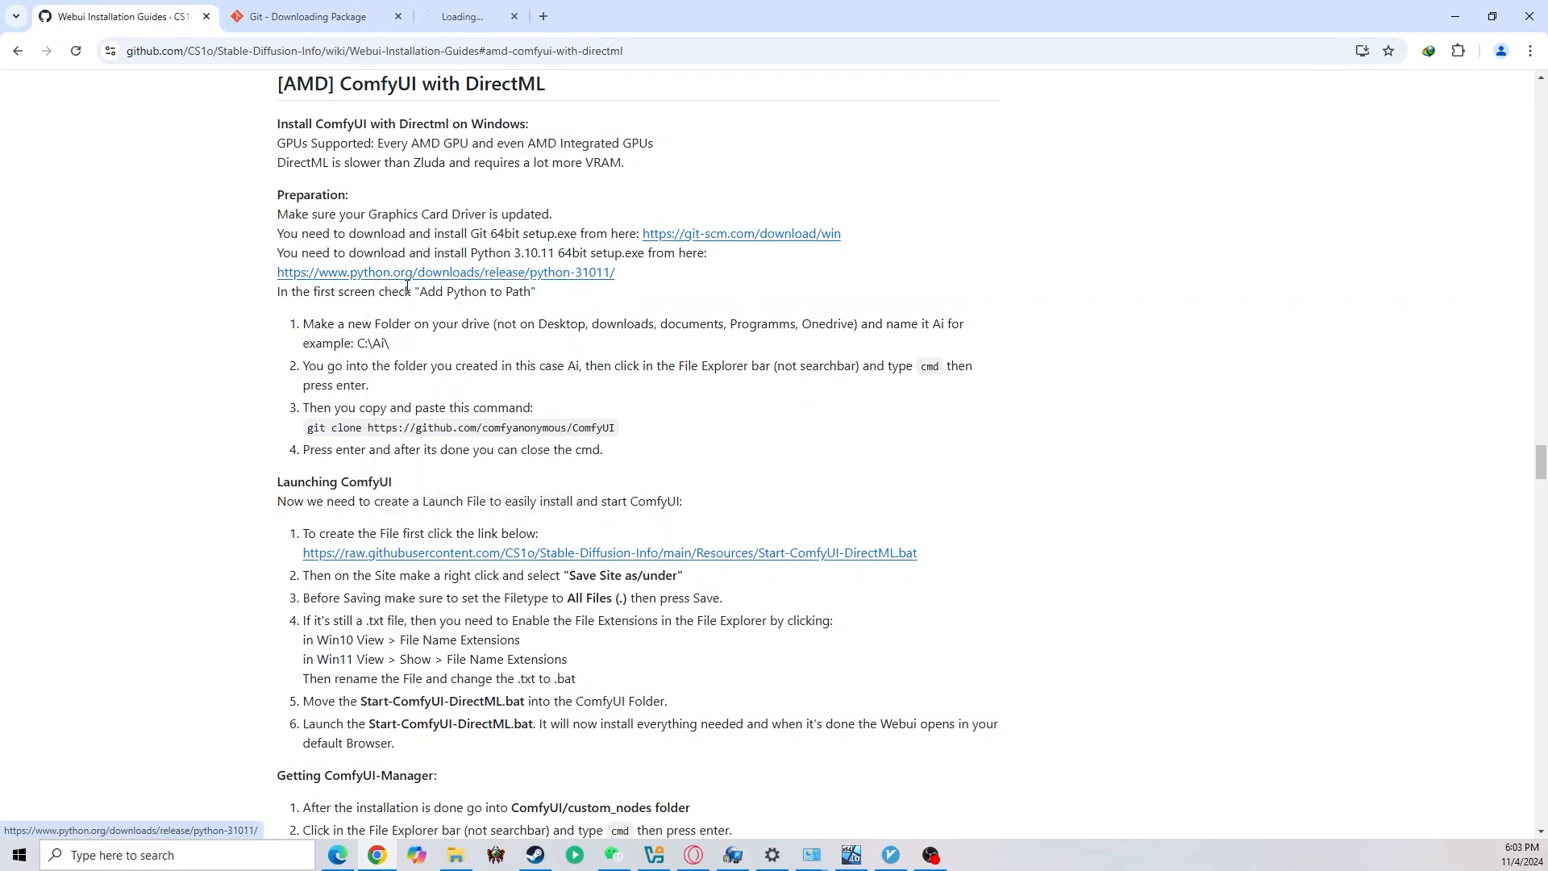
left_click(467, 16)
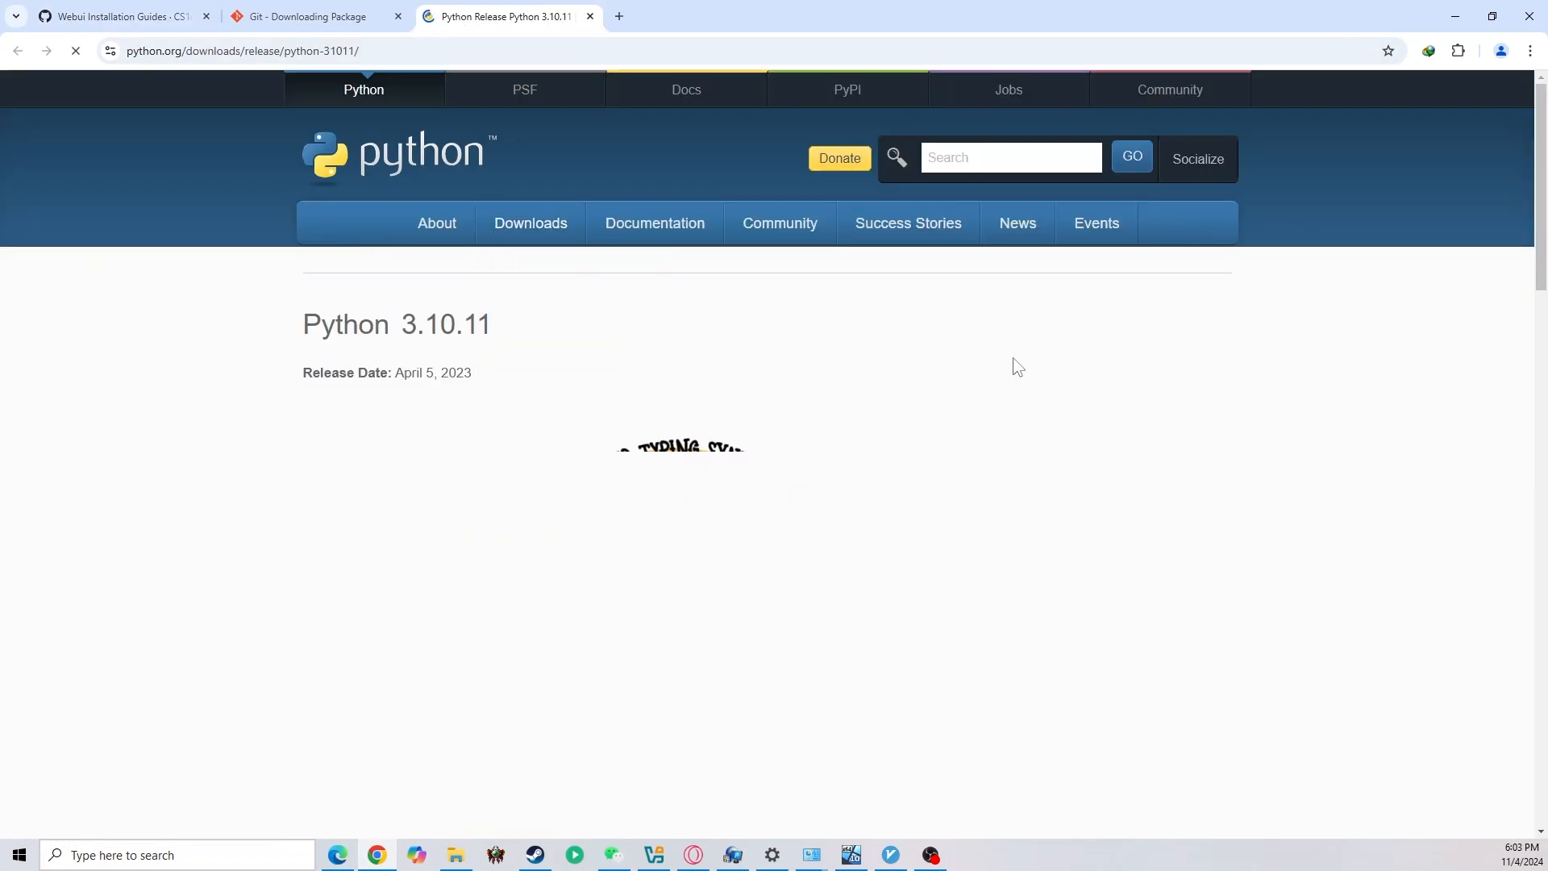
scroll(1517, 445, "down", 12)
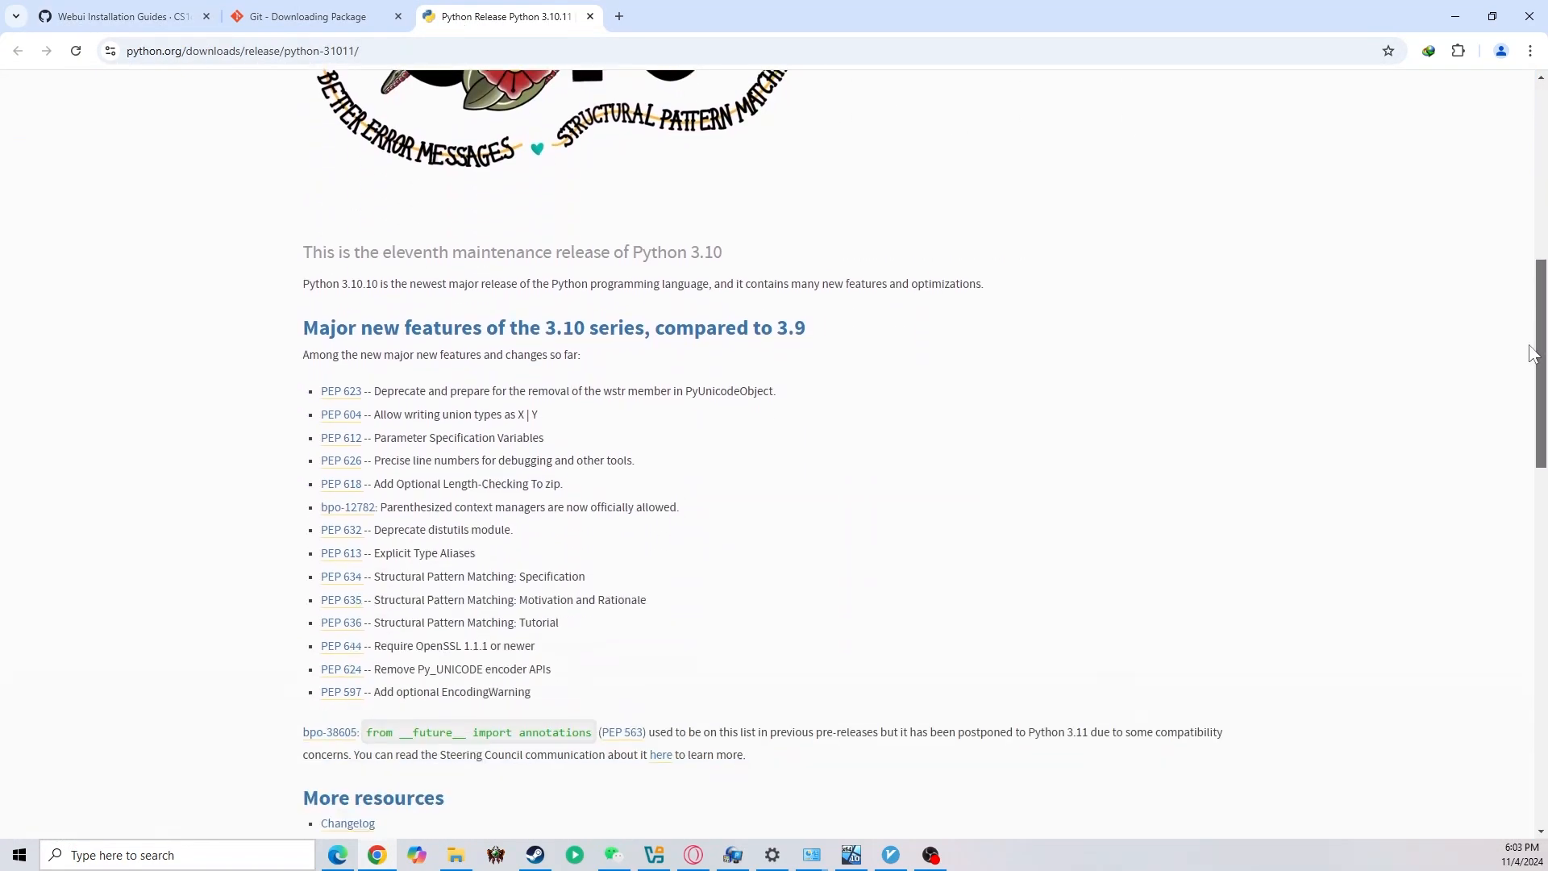
scroll(1518, 445, "down", 7)
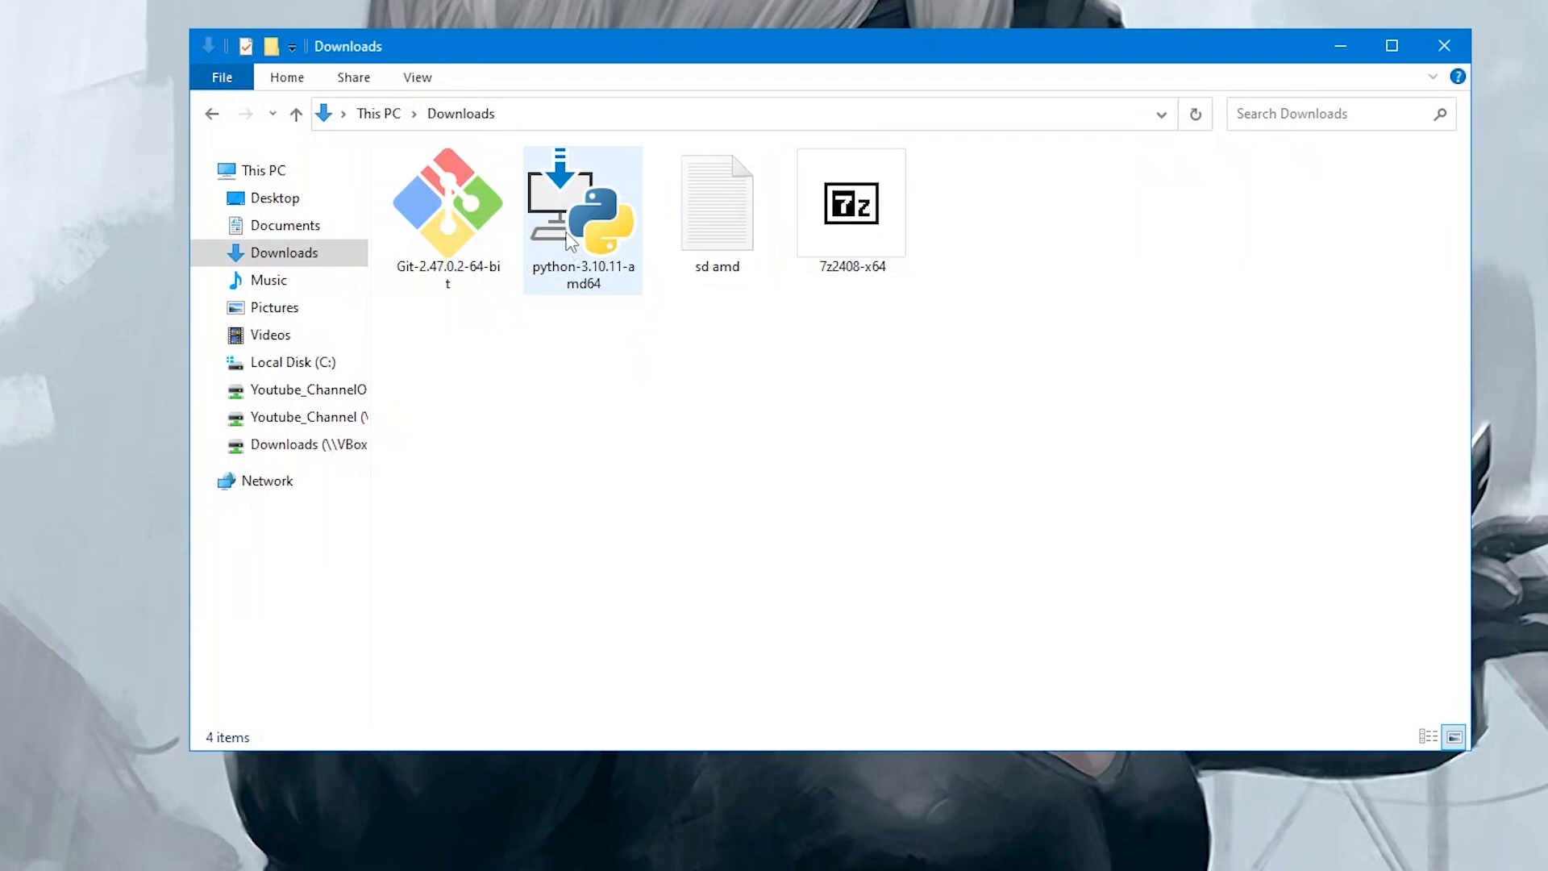
Install Python 3.10.11 (64-bit) with python.exe added to PATH and the path length limit disabled
double_click(582, 226)
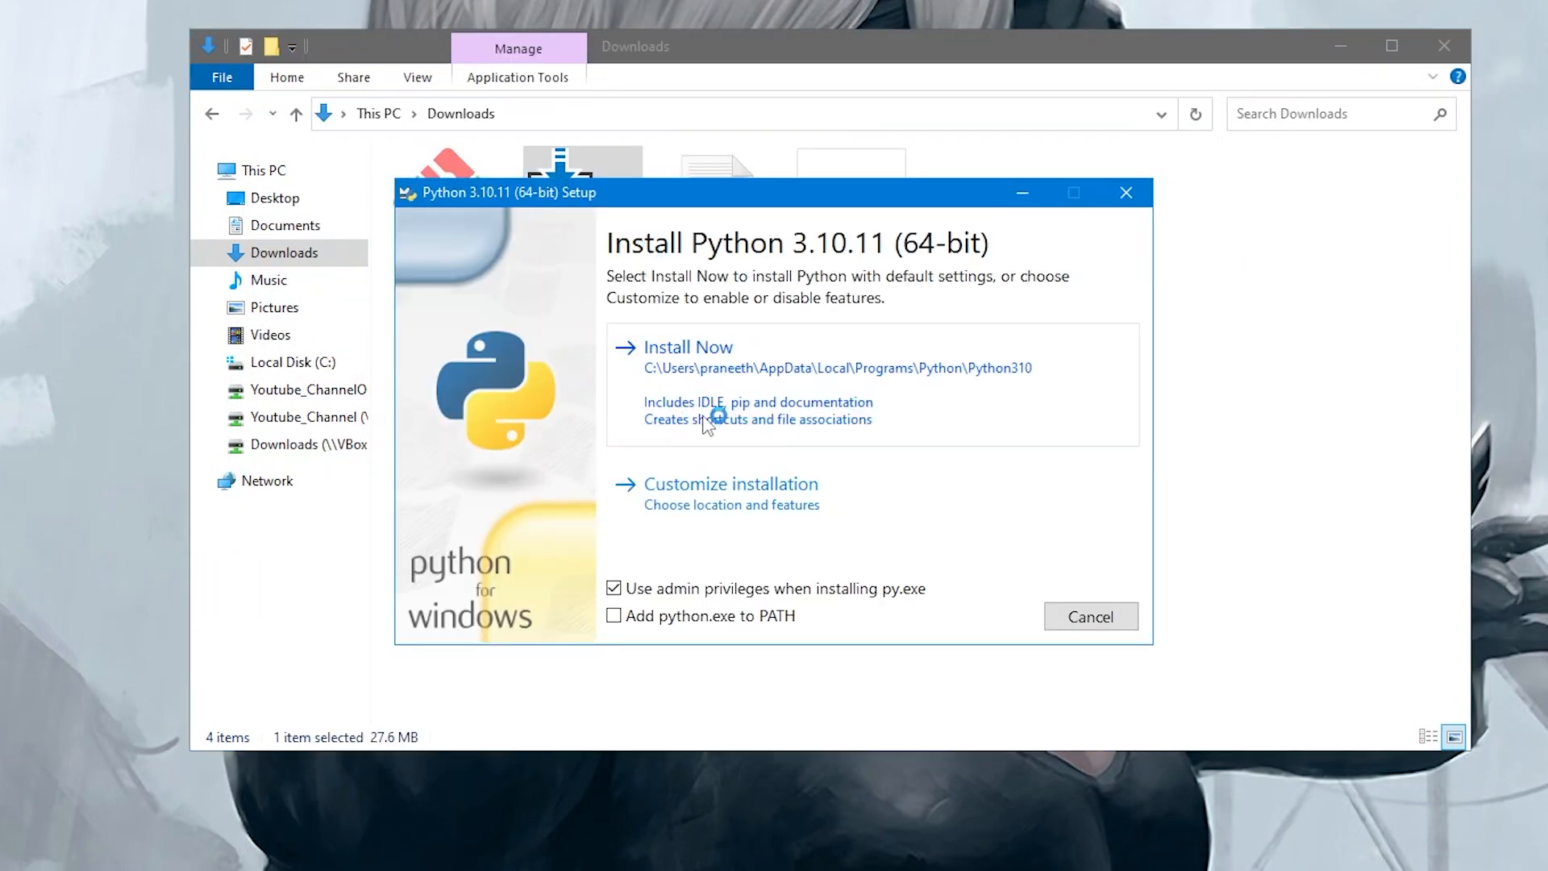
left_click(663, 619)
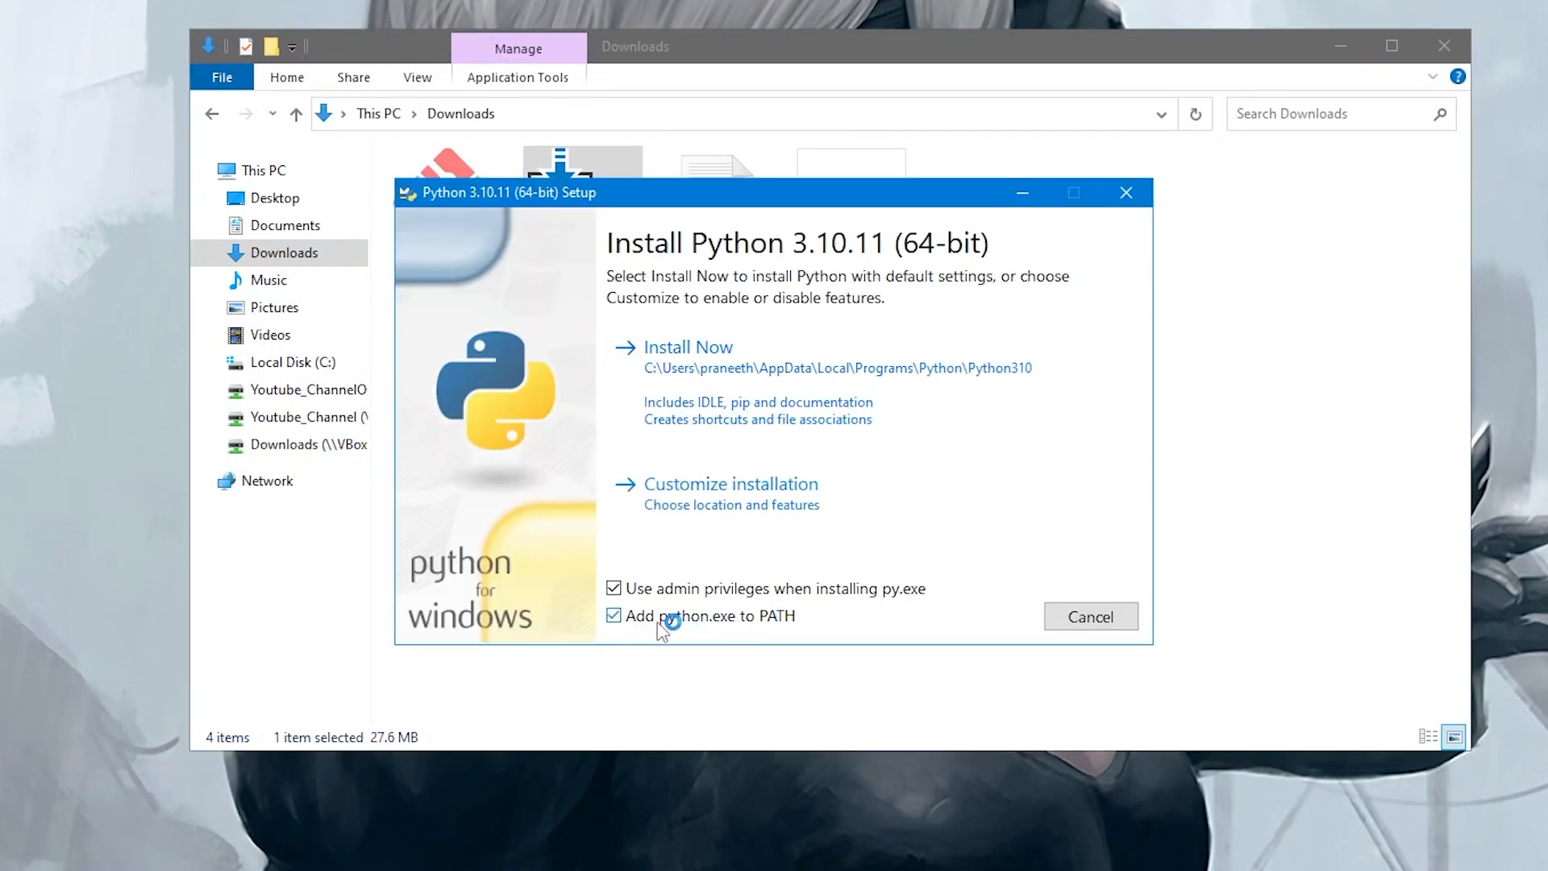
left_click(735, 367)
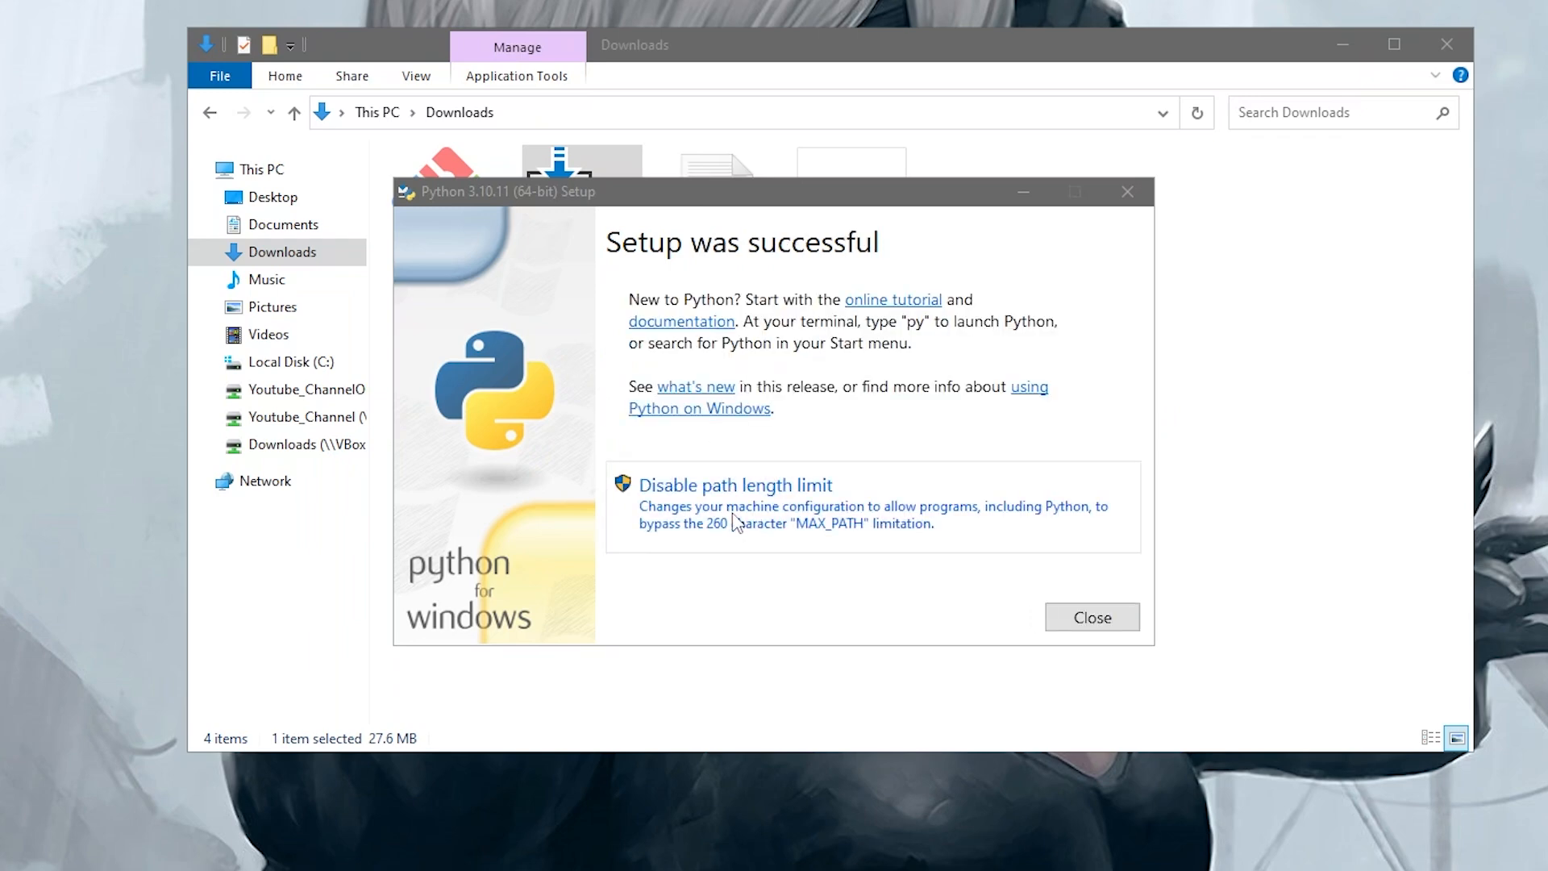
left_click(804, 520)
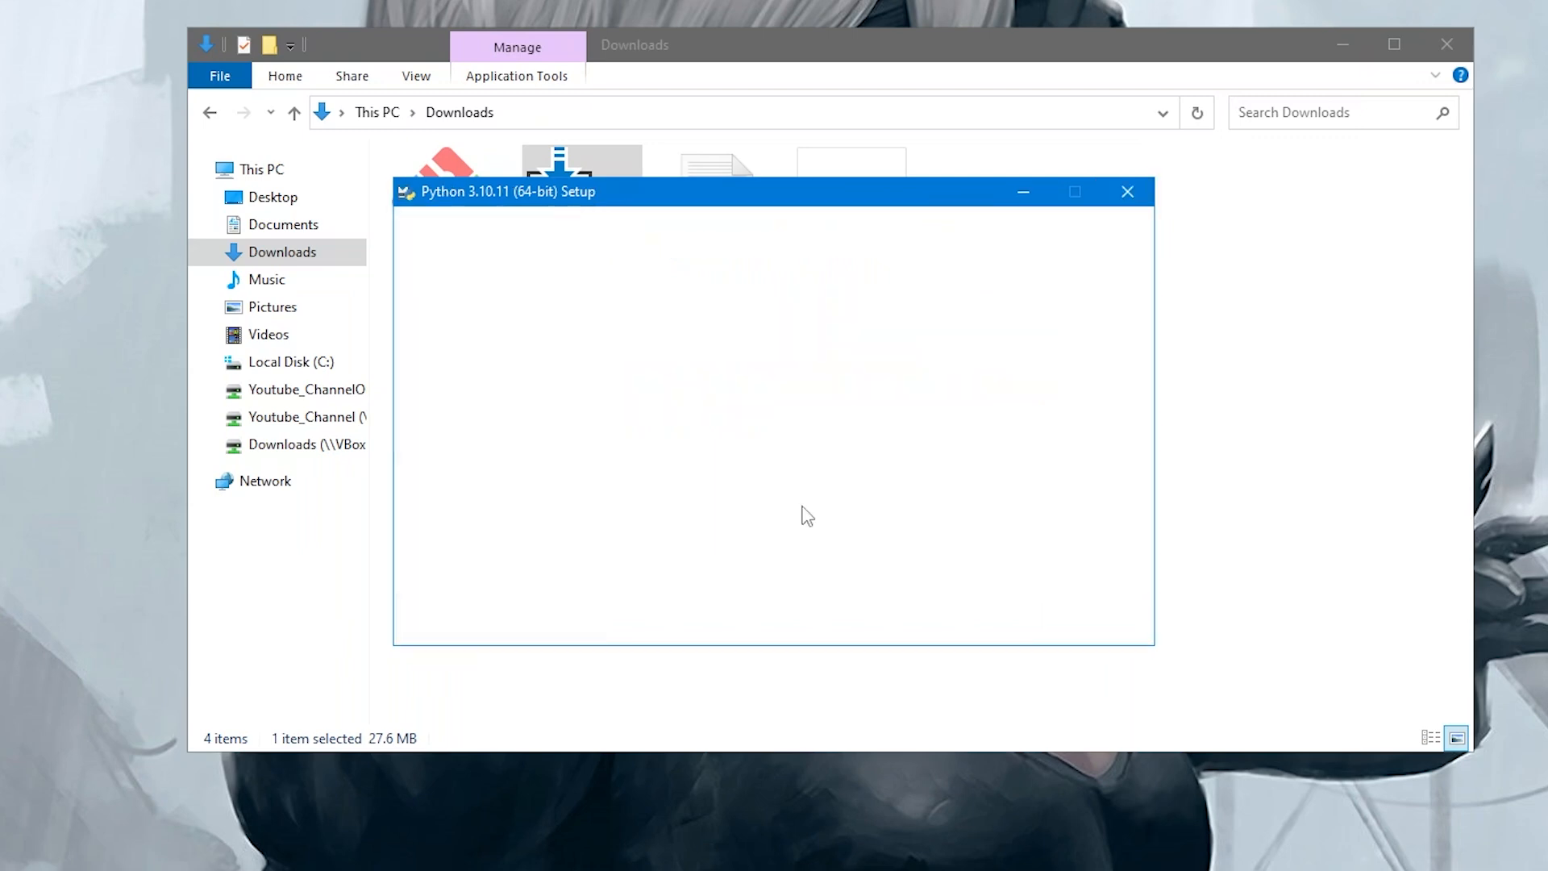
left_click(1081, 616)
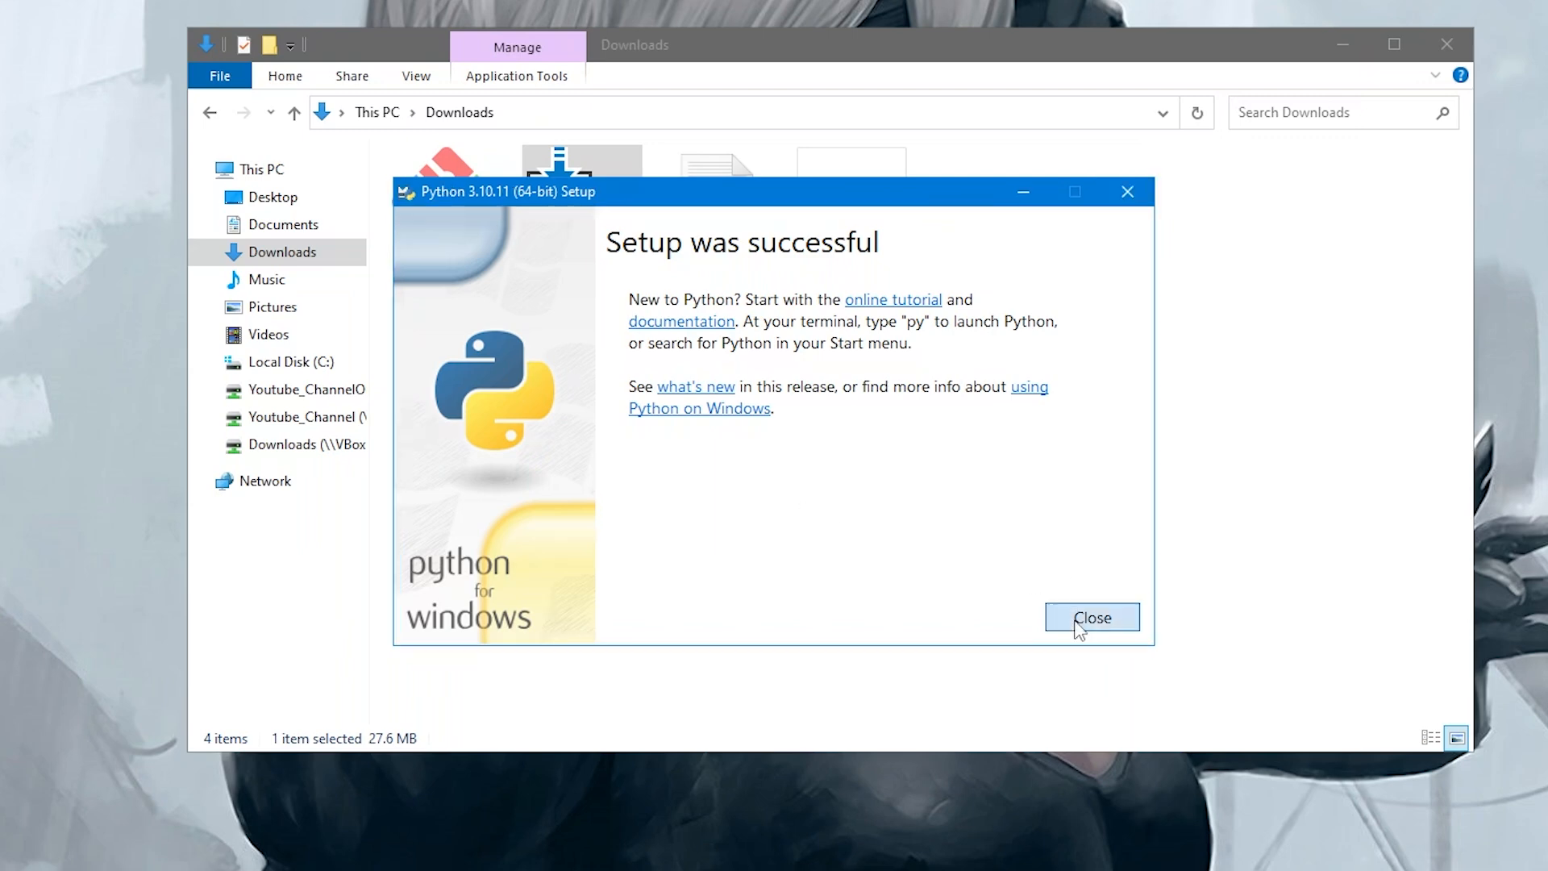
Run the downloaded Git 2.47.0.2 64-bit installer and accept the default choices on all of its setup pages
left_click(470, 252)
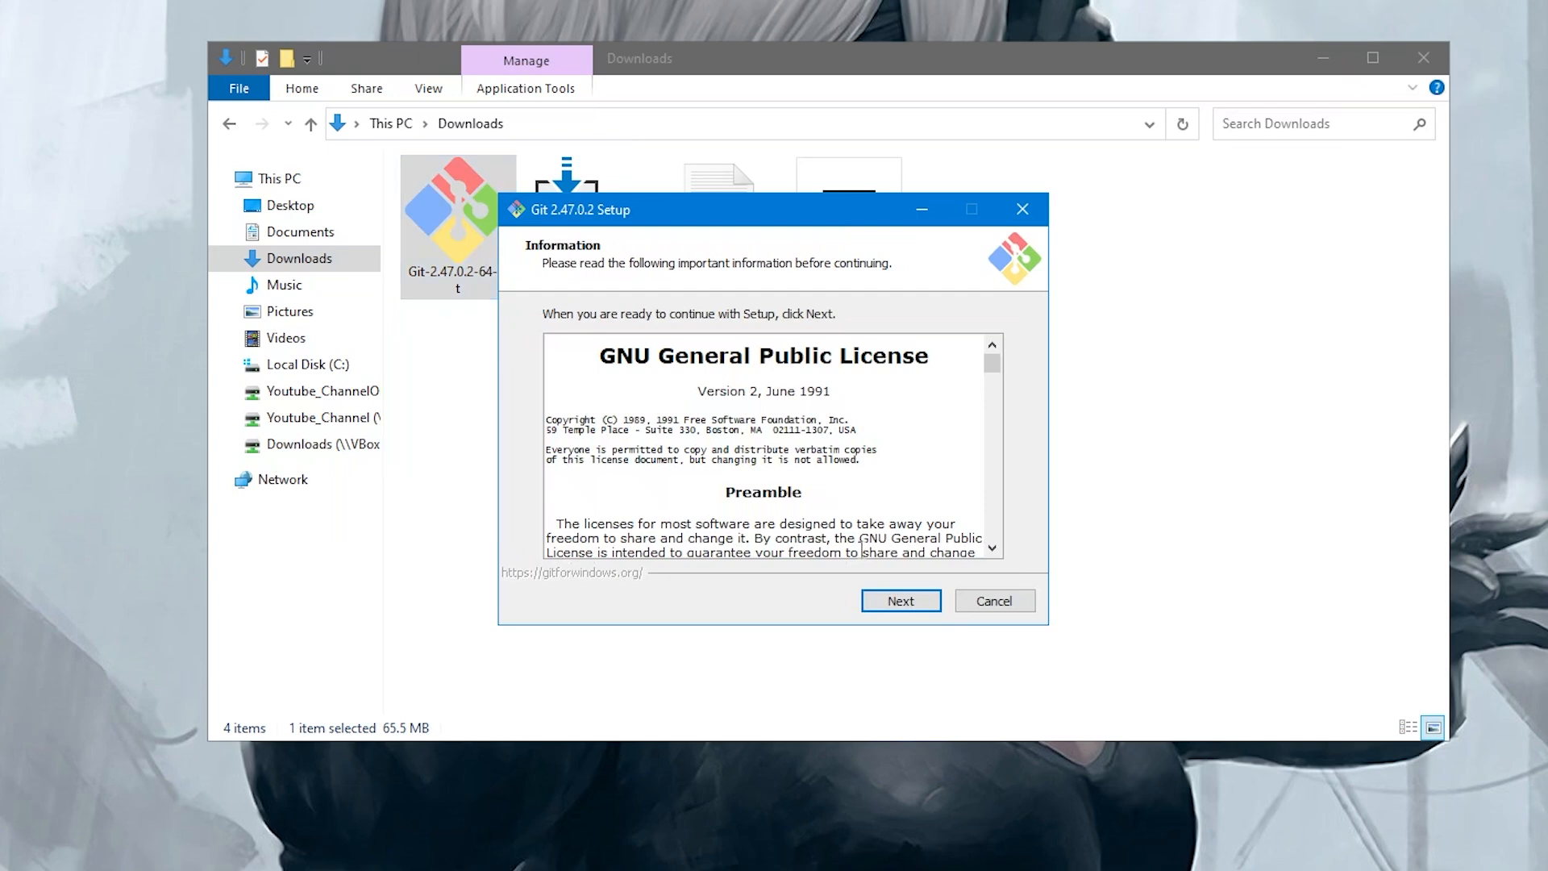
left_click(885, 601)
left_click(880, 605)
left_click(882, 605)
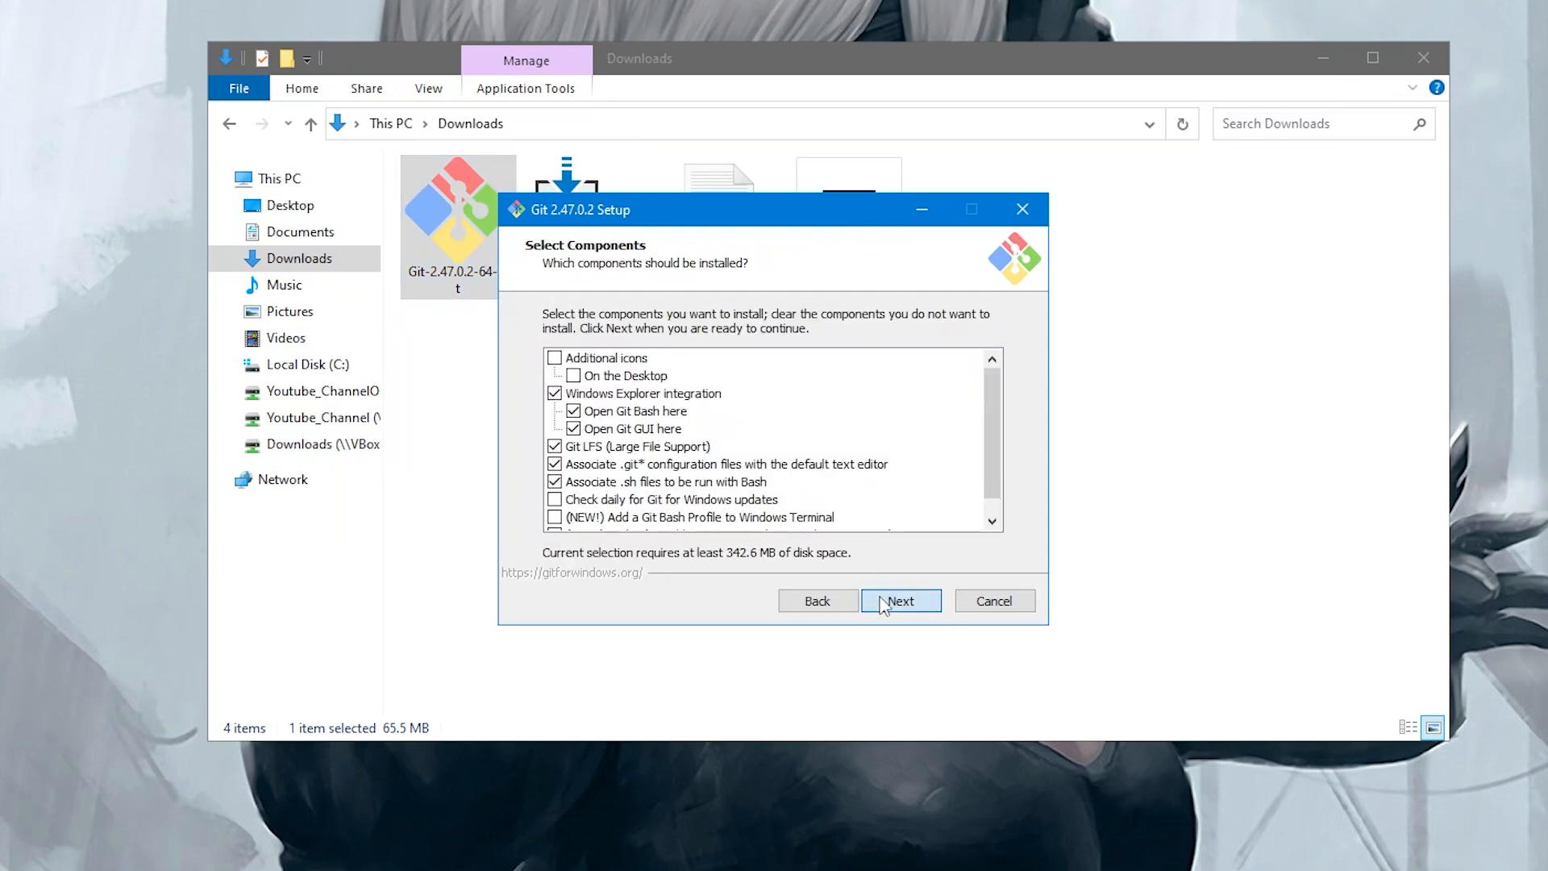
left_click(884, 606)
left_click(886, 605)
left_click(890, 606)
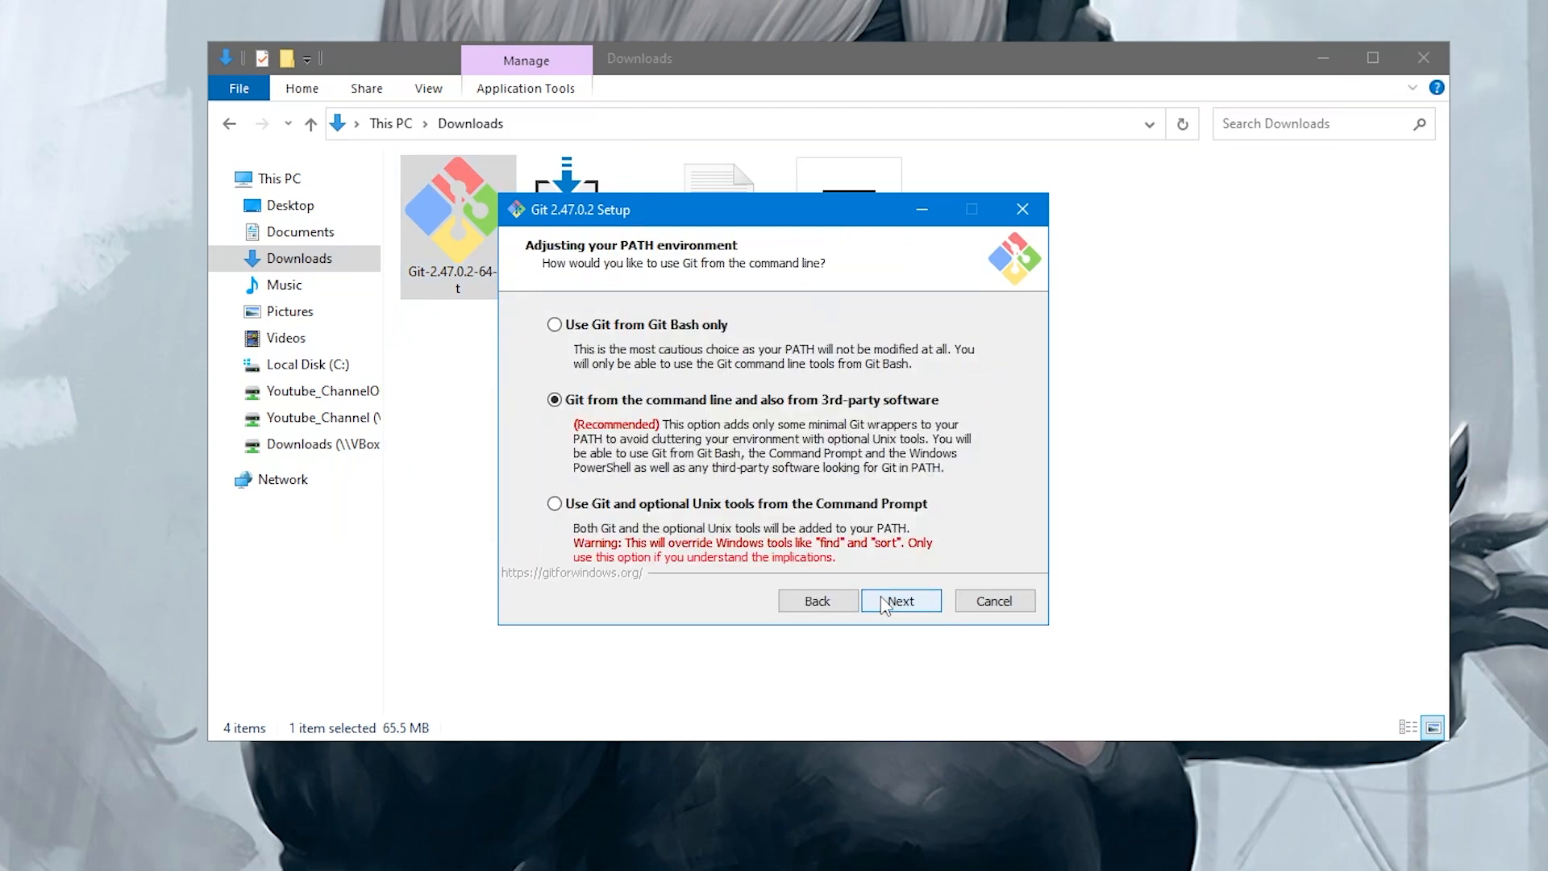
left_click(894, 606)
left_click(897, 605)
left_click(897, 605)
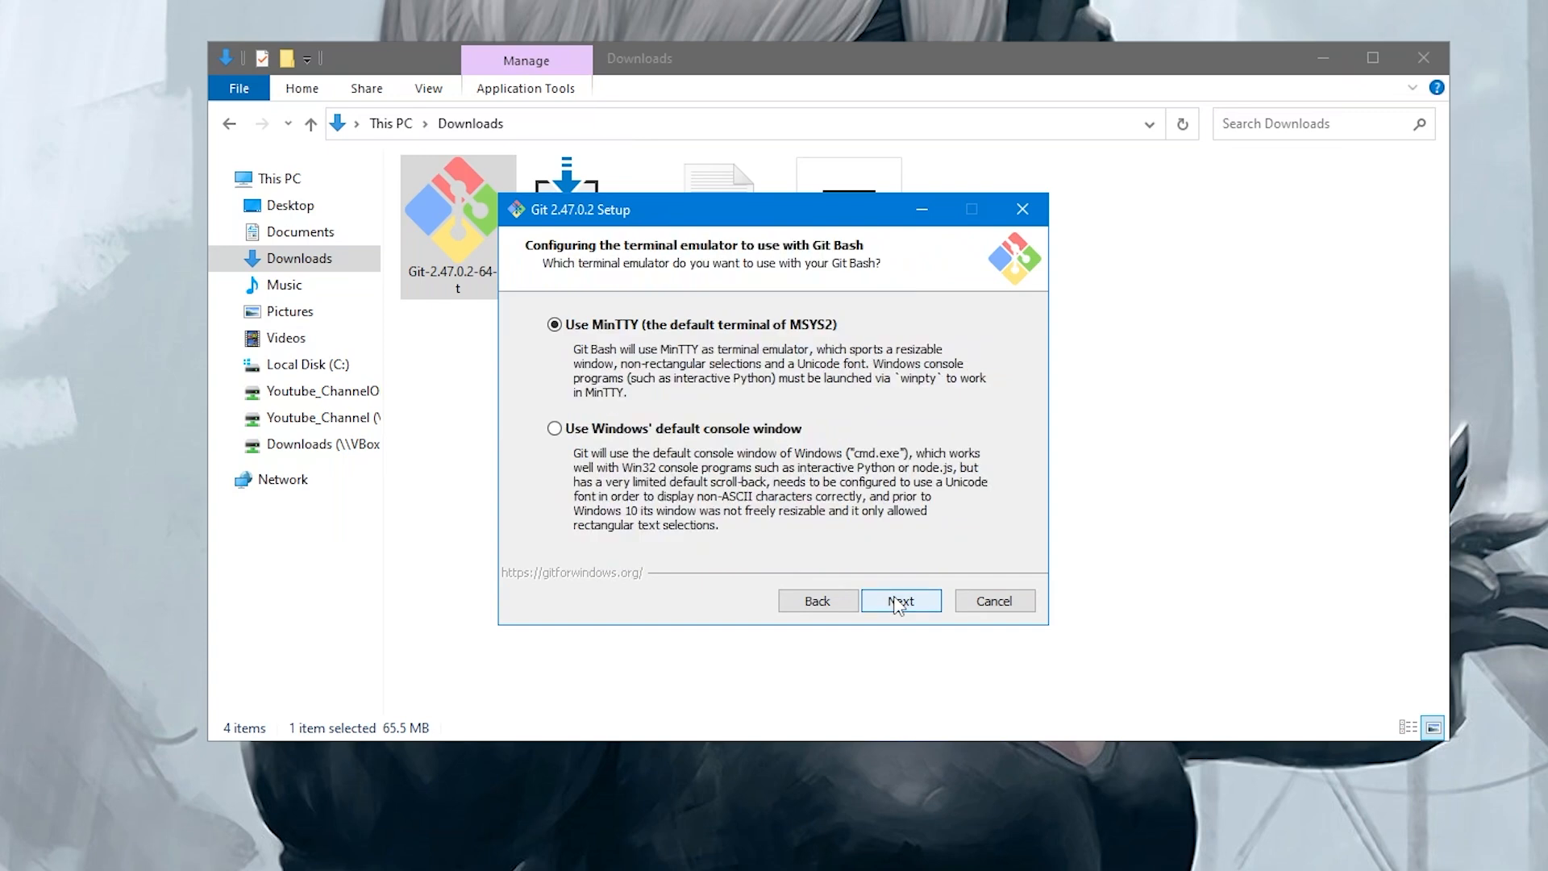
left_click(896, 605)
left_click(897, 605)
left_click(897, 603)
left_click(897, 603)
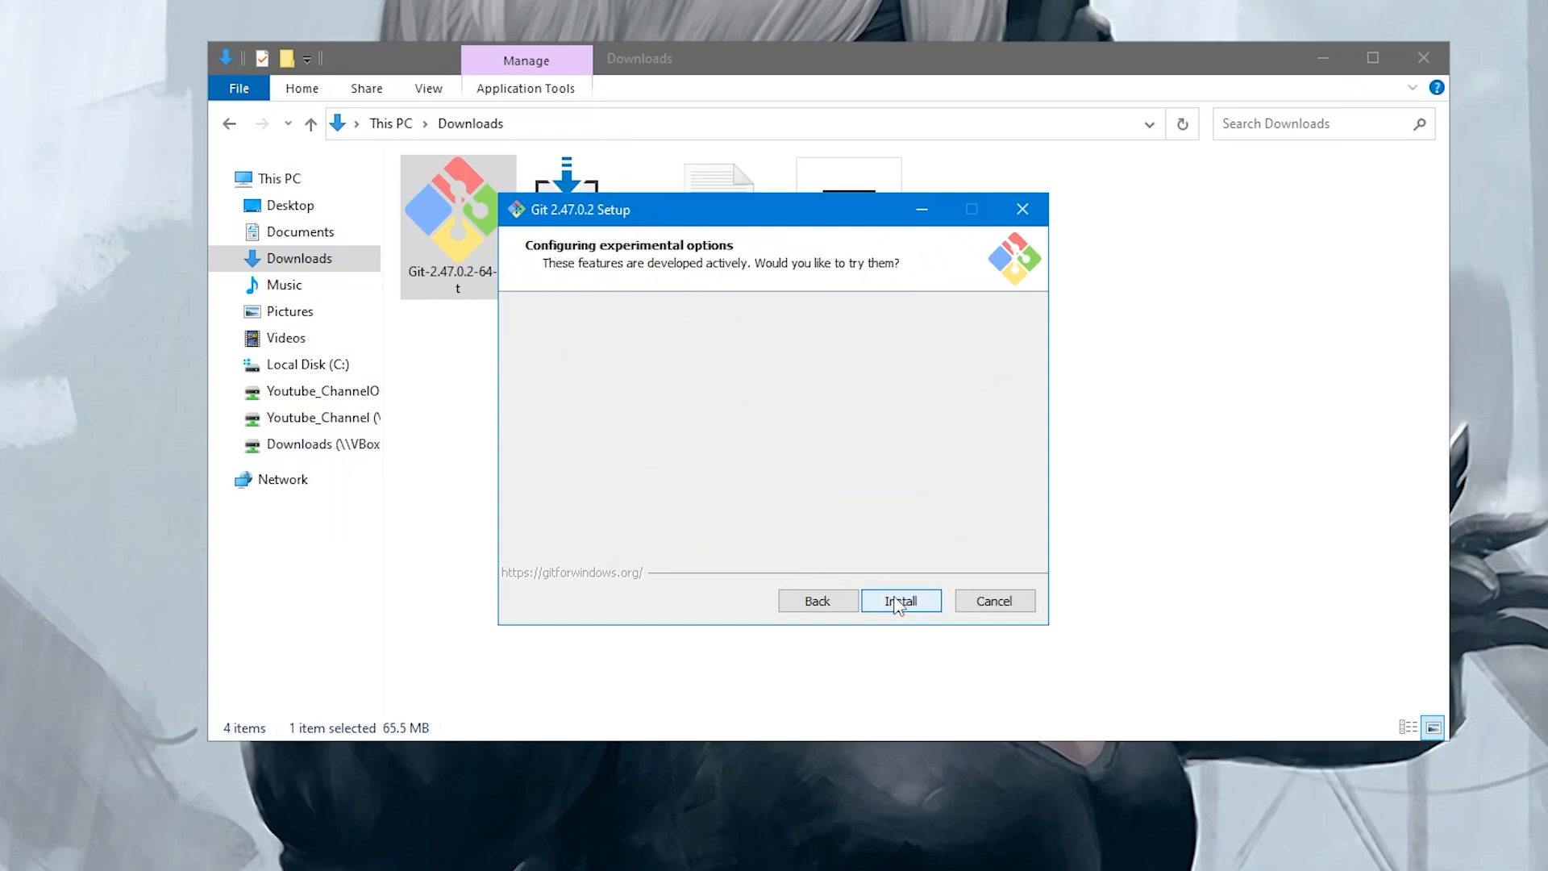
Install Git, finish the setup without launching Git Bash or viewing release notes, and close the Downloads folder
left_click(895, 604)
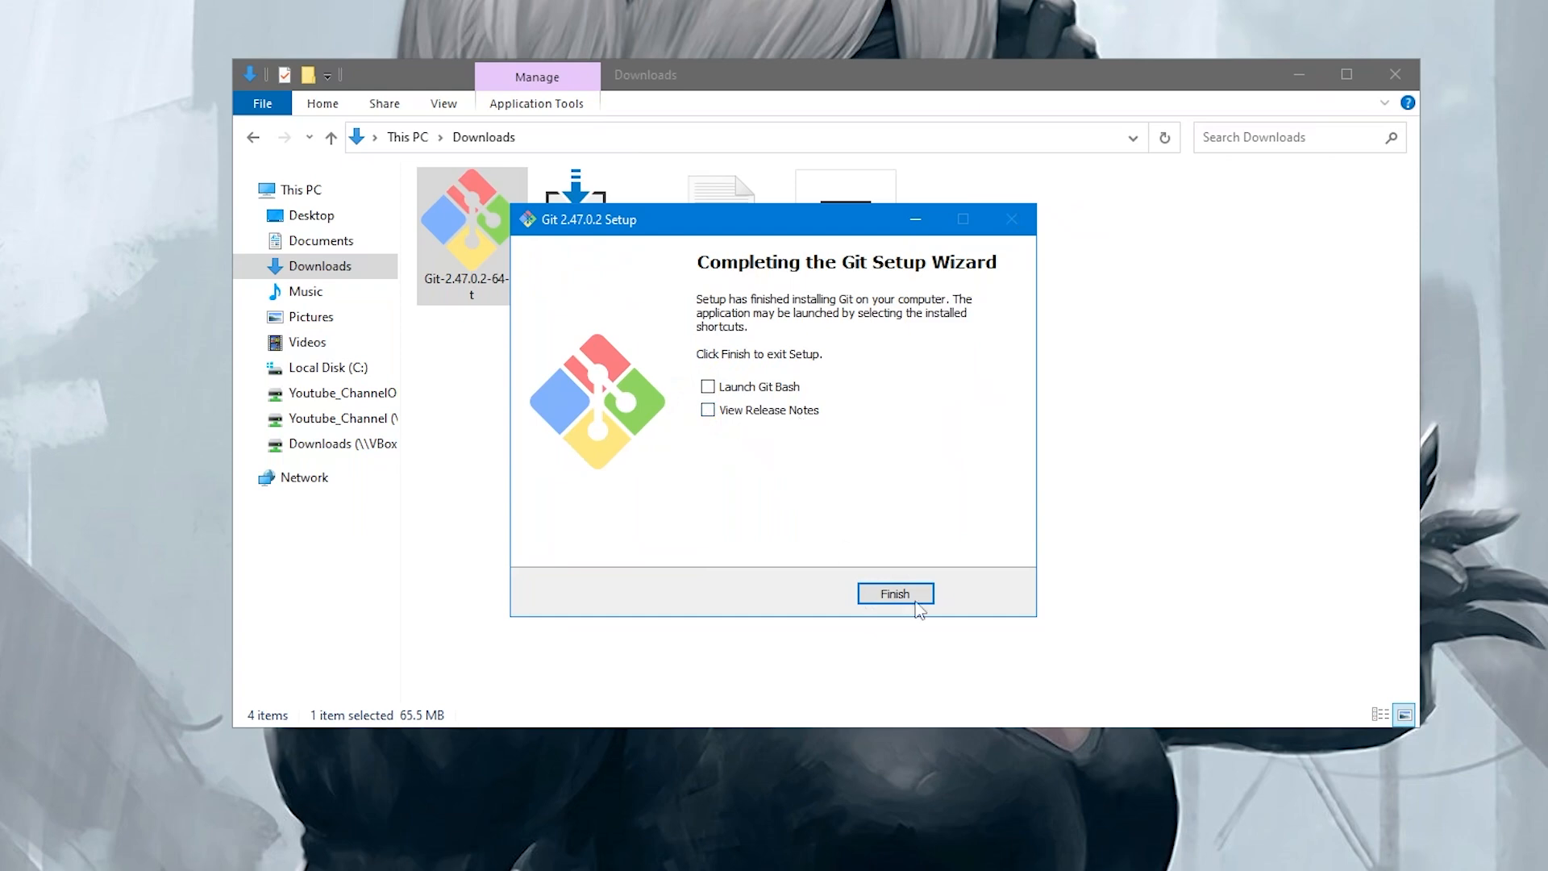
left_click(895, 596)
left_click(1395, 74)
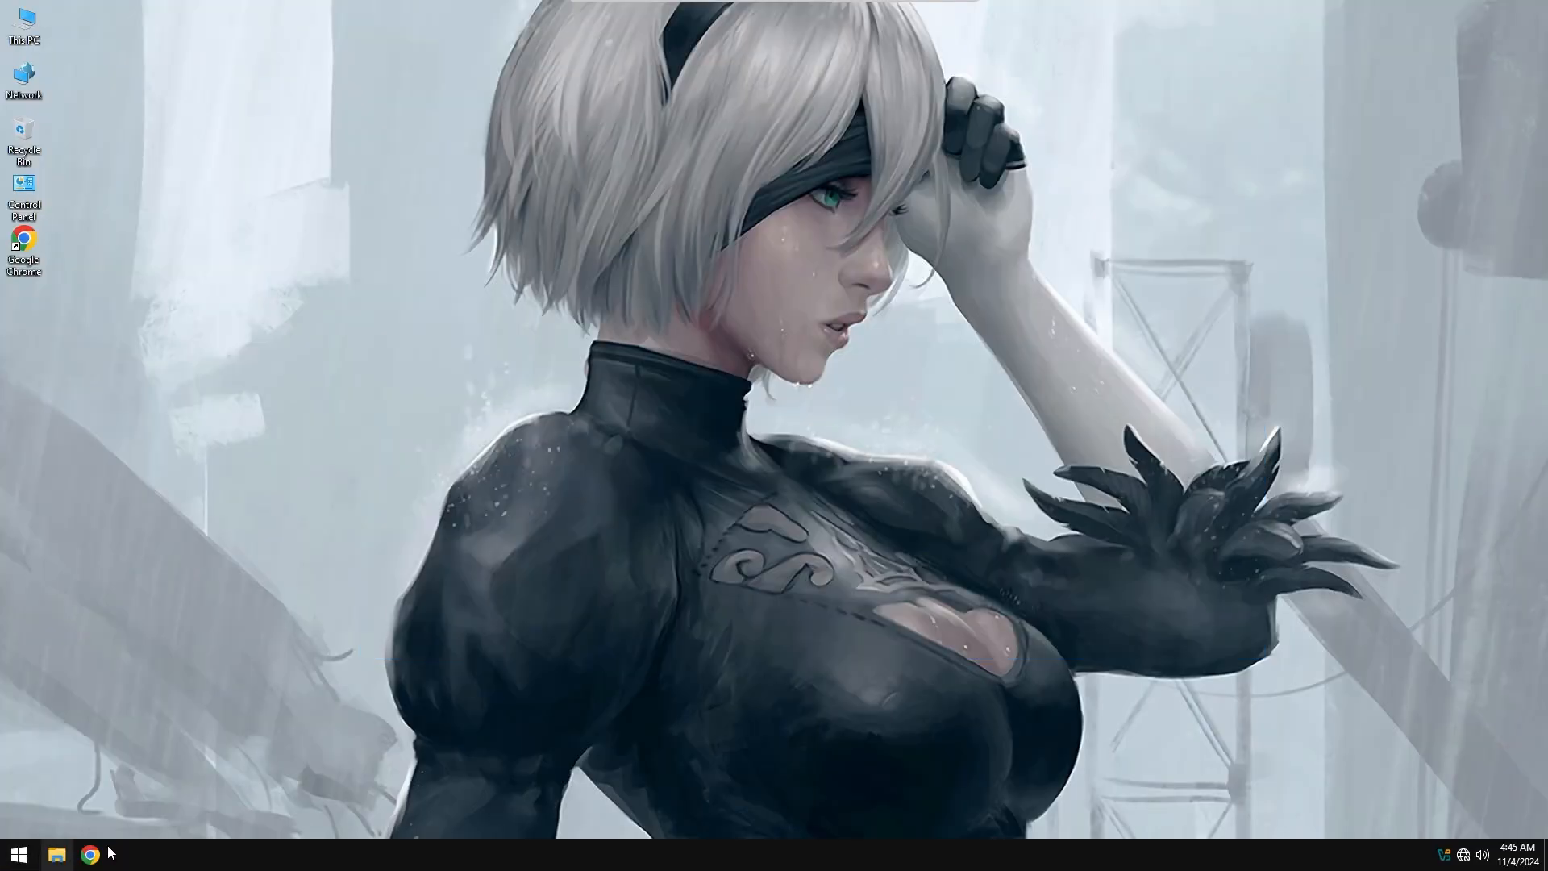
Open an administrator command prompt and clear the pip cache with pip cache purge
right_click(19, 855)
mouse_move(165, 829)
left_click(281, 828)
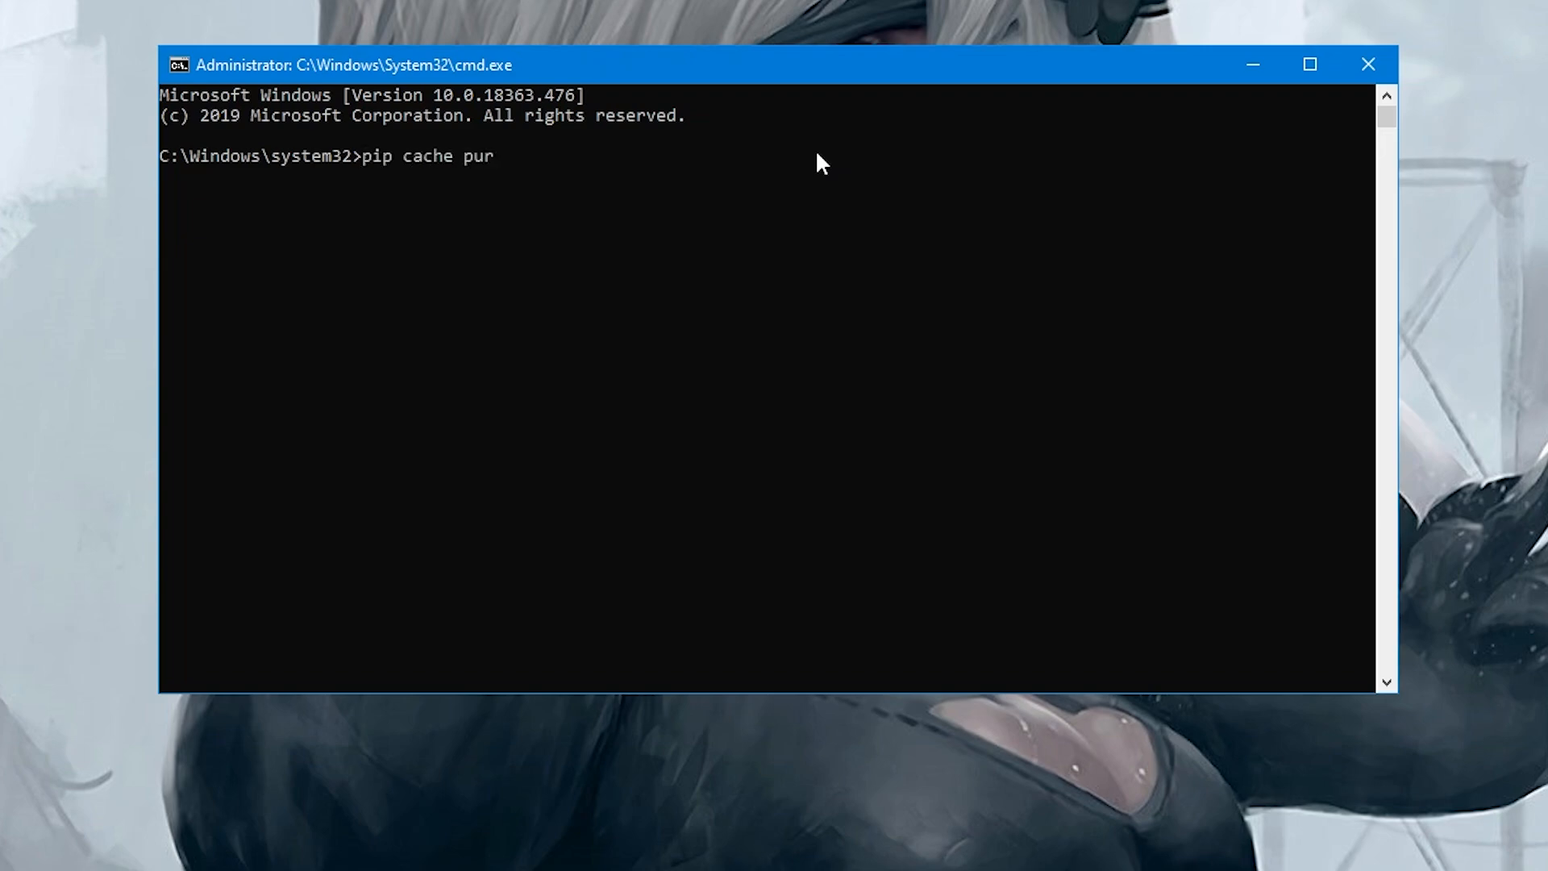
key("Return")
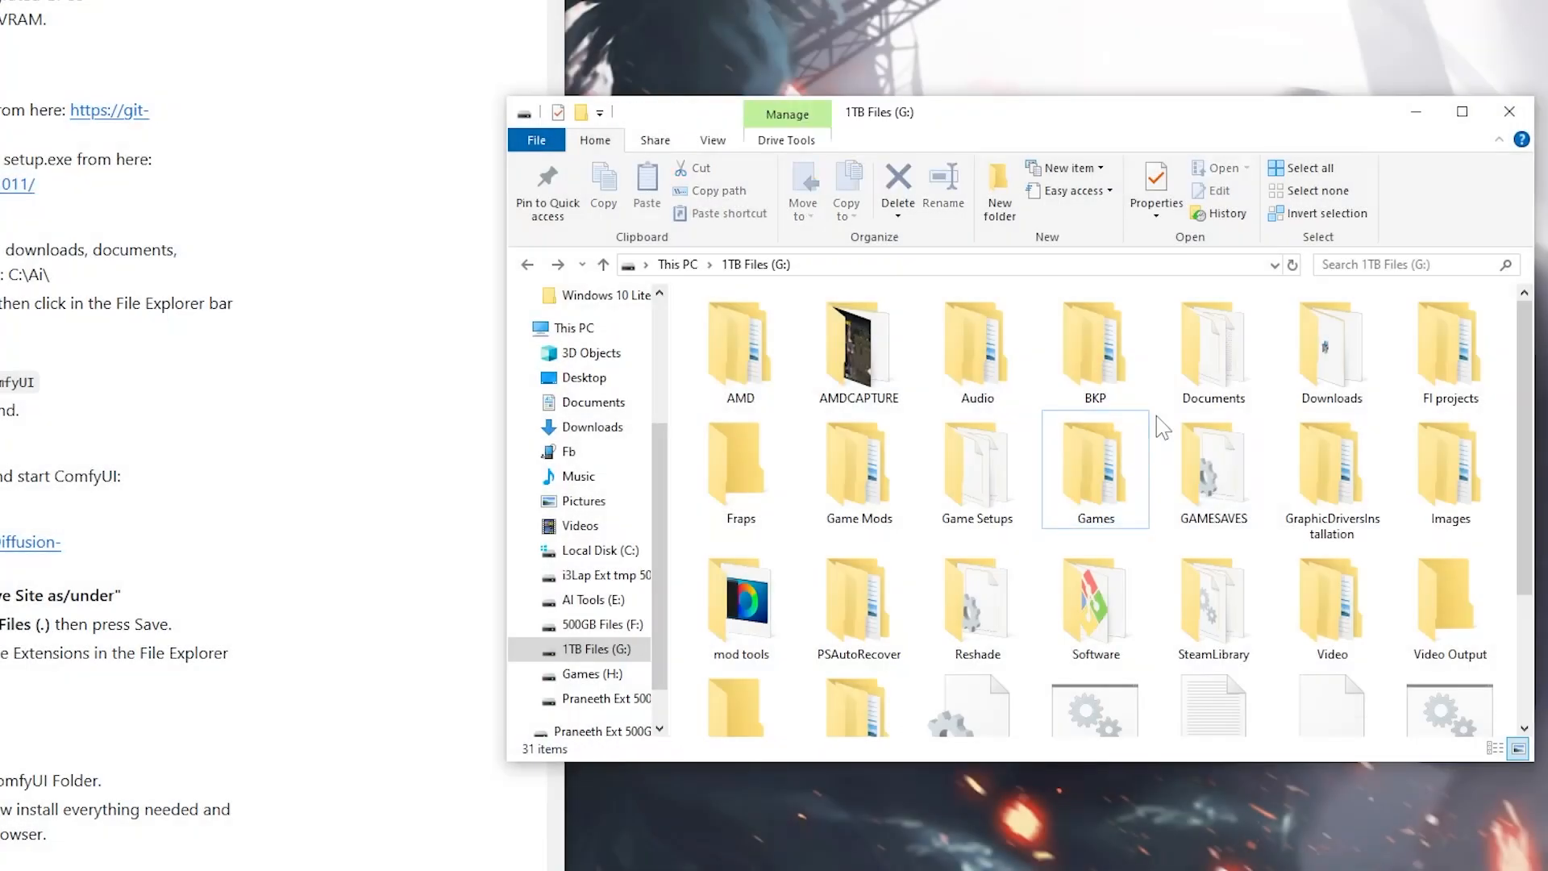
Create a folder named ComfyUI on the 1TB Files (G:) drive and open it
right_click(1156, 416)
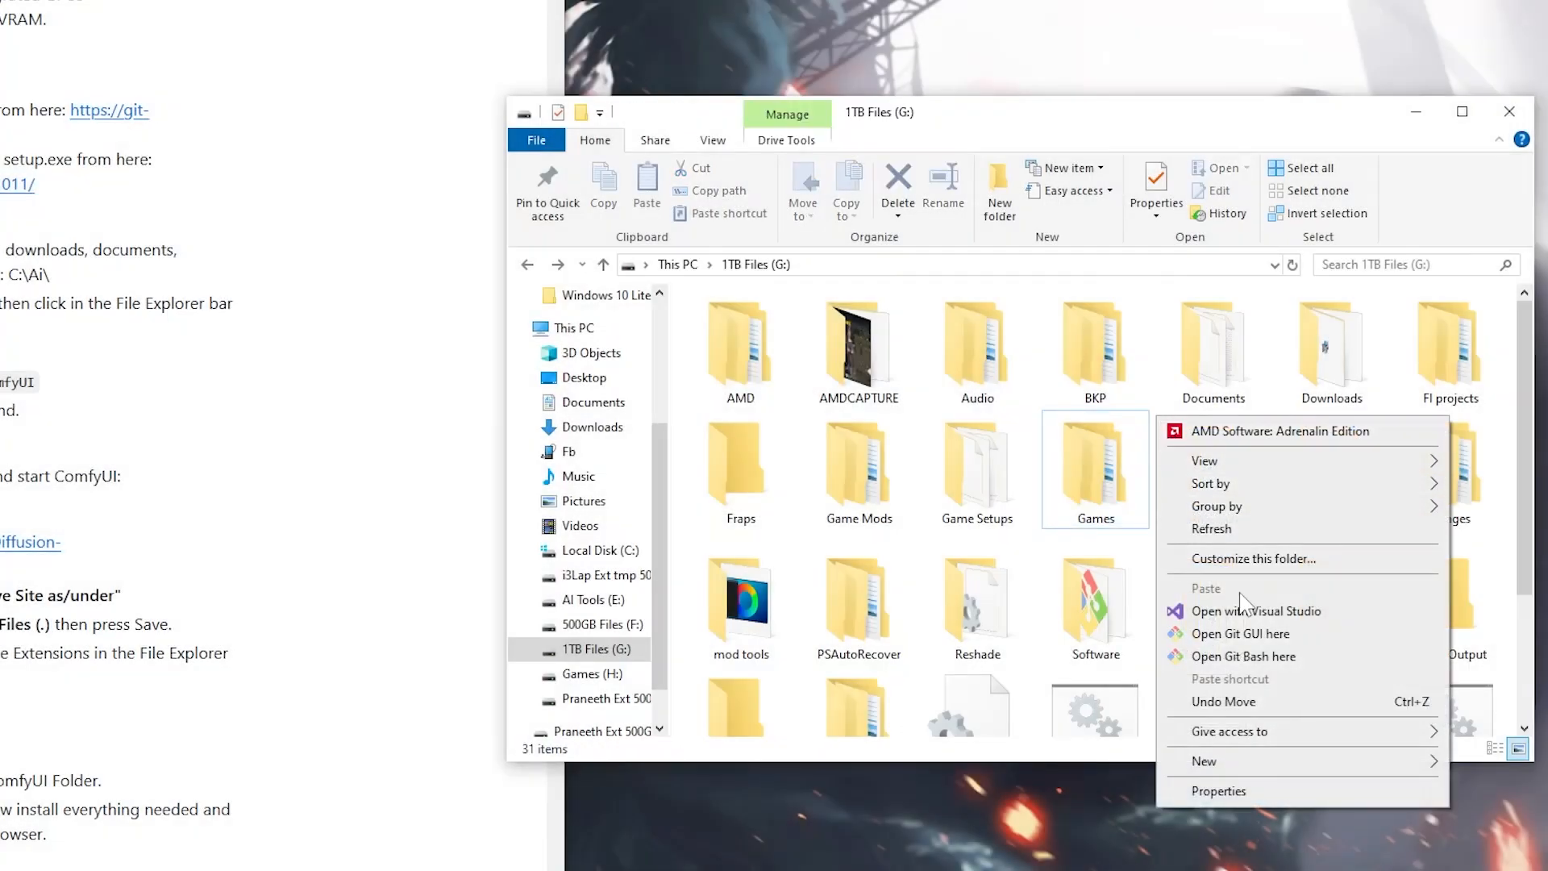
mouse_move(1275, 752)
left_click(1040, 766)
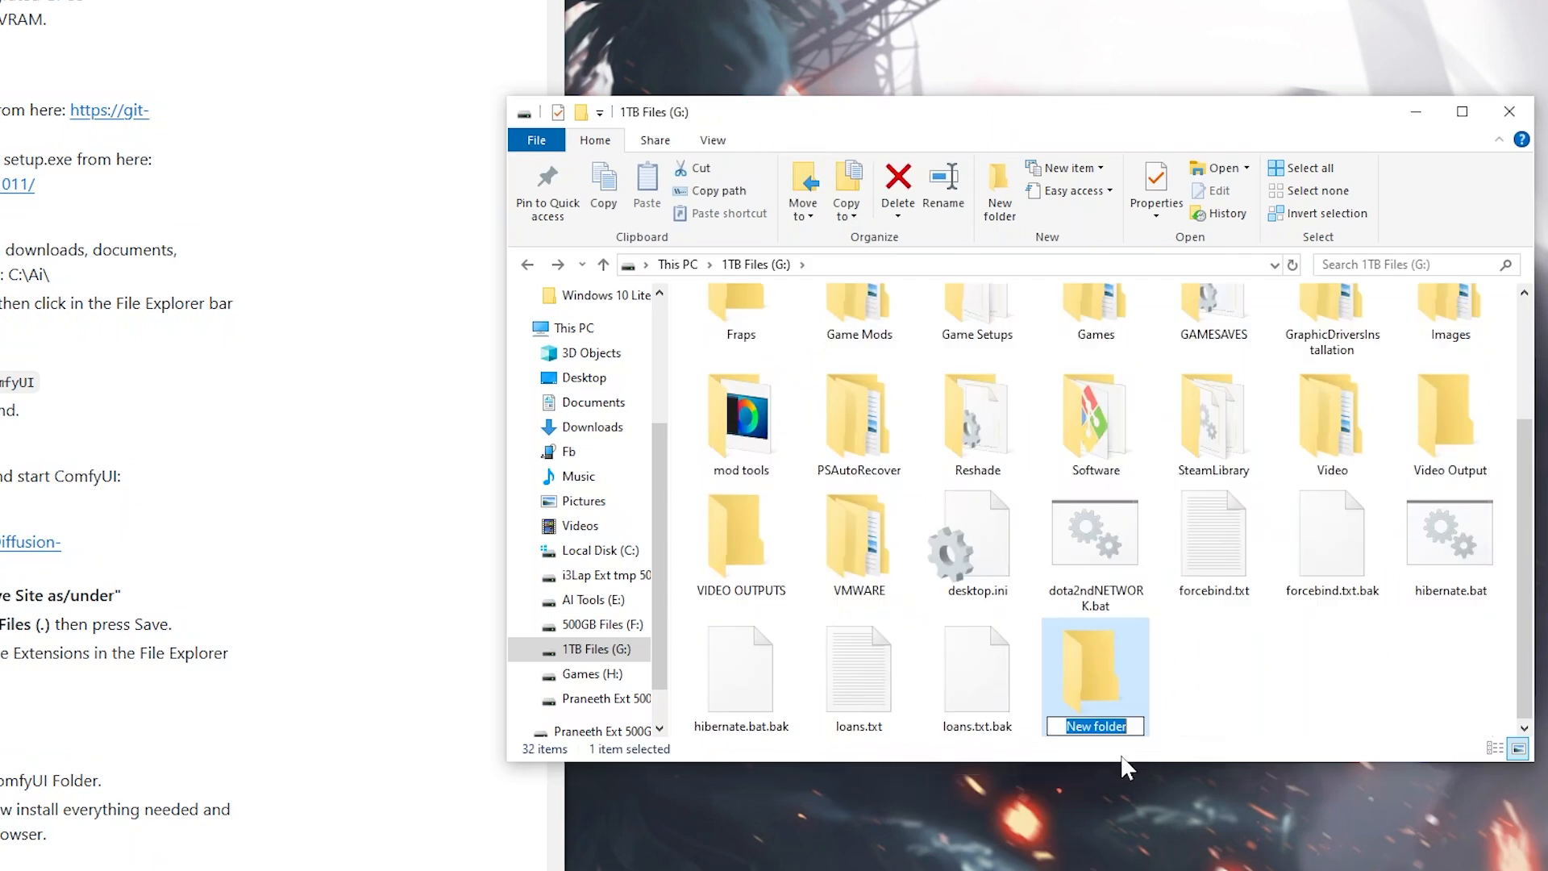
type("ComfyUI")
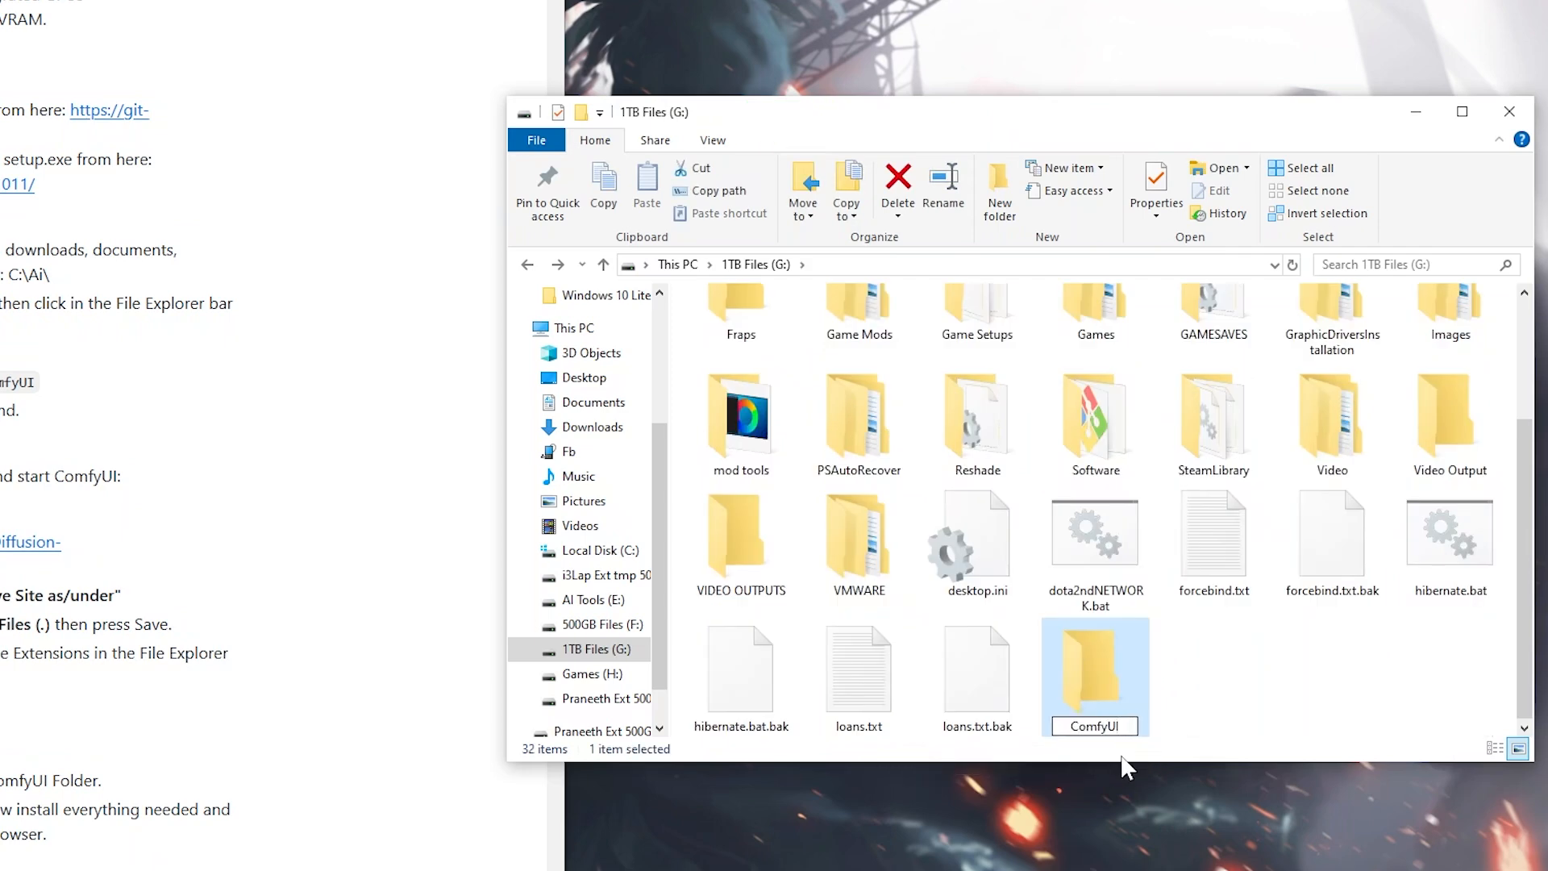
key("Return")
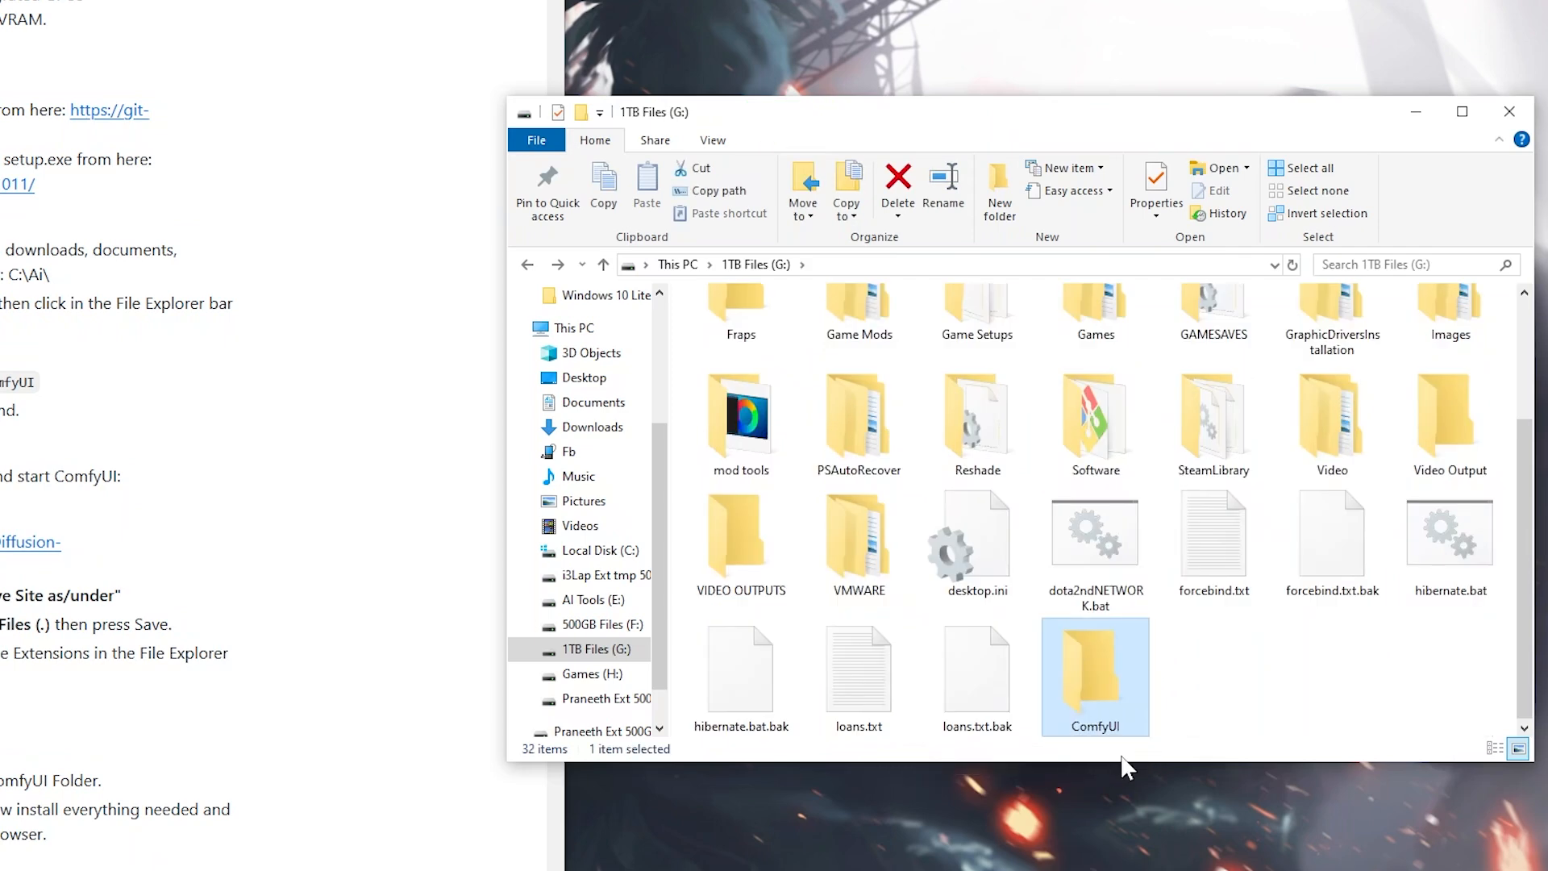
key("Return")
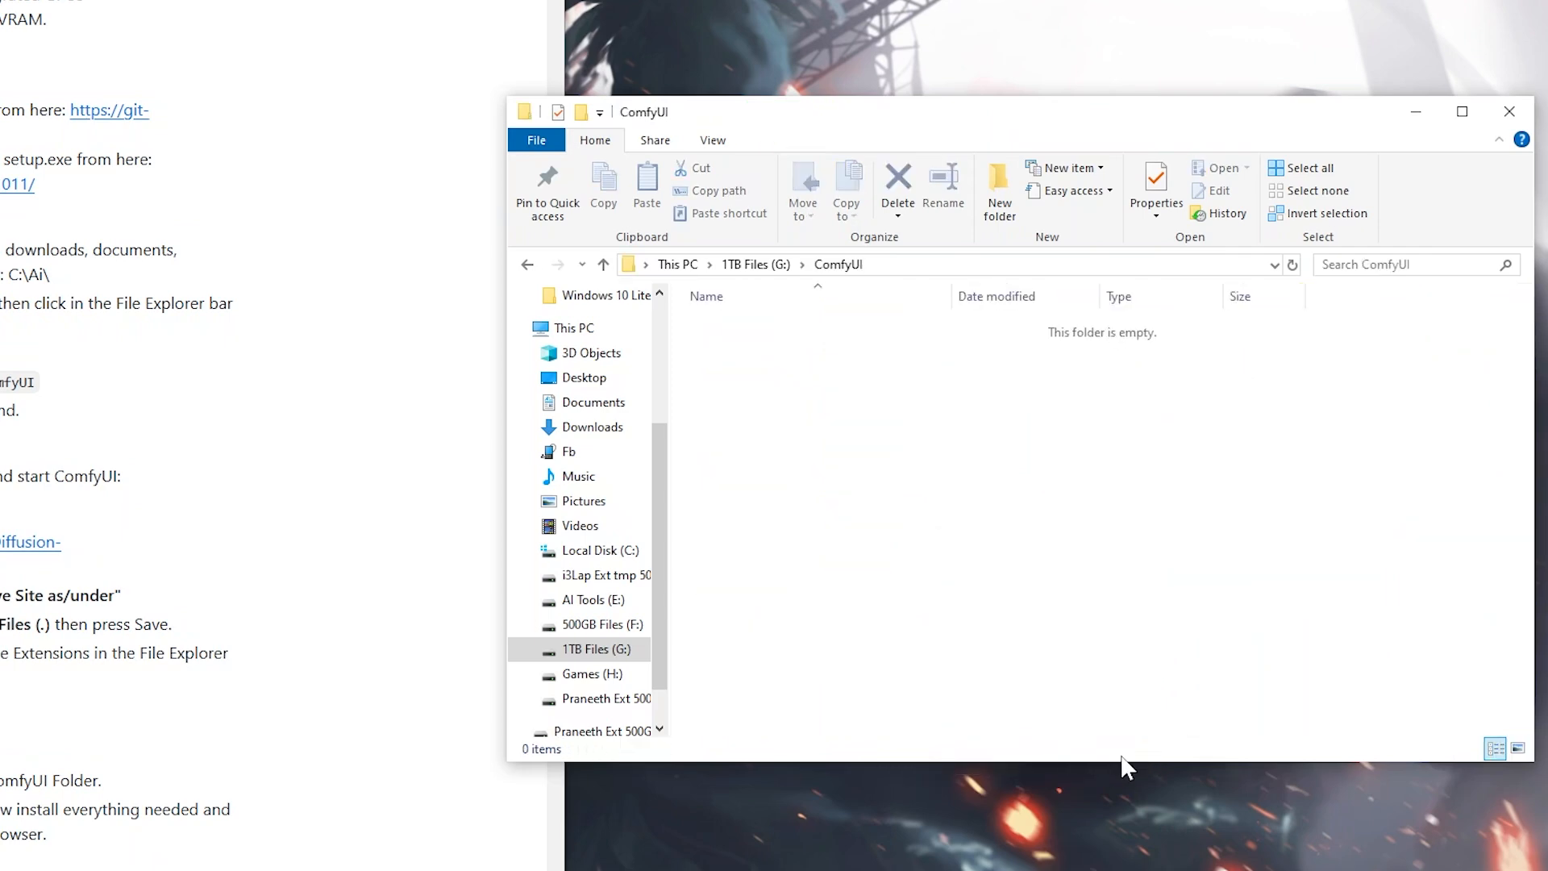
Open a command prompt in the G:\ComfyUI folder and move its window clear of the installation guide
left_click(966, 266)
type("cmd")
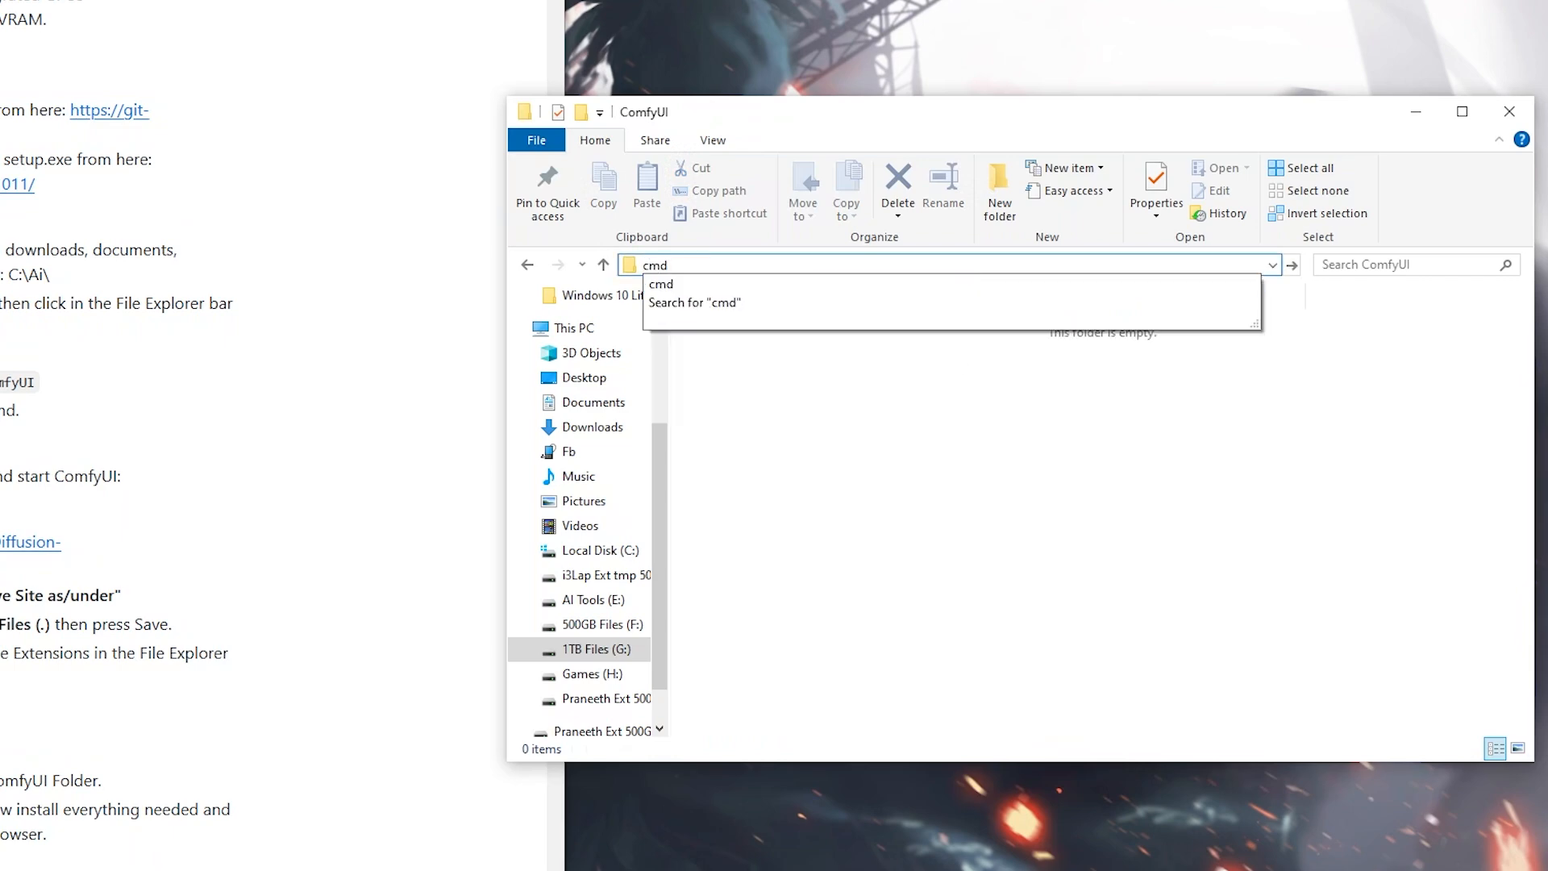
key("Return")
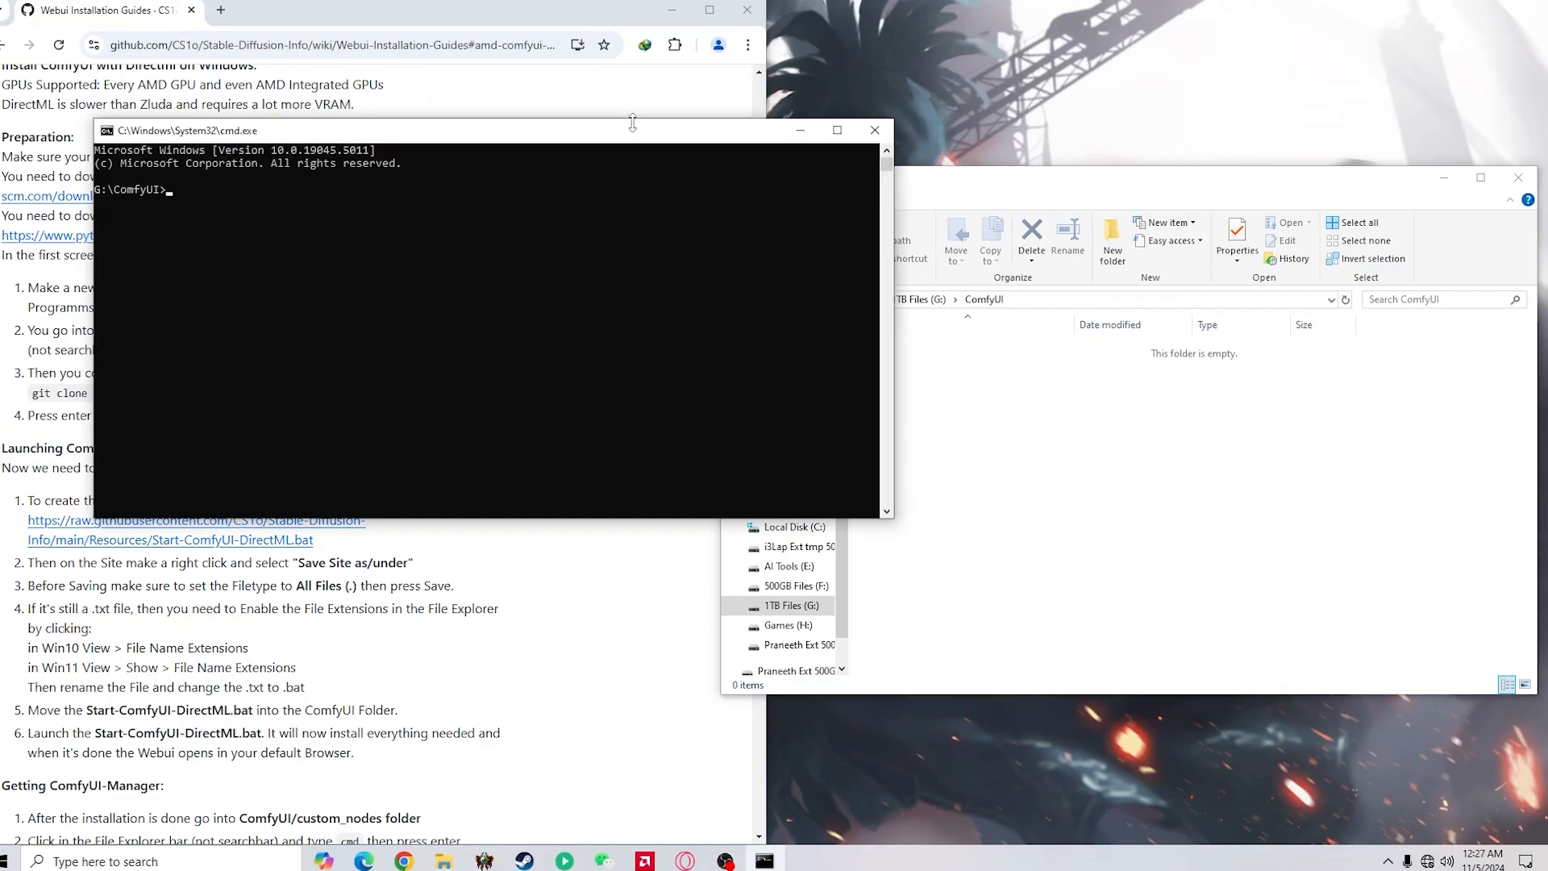
left_click_drag(627, 115, 1271, 282)
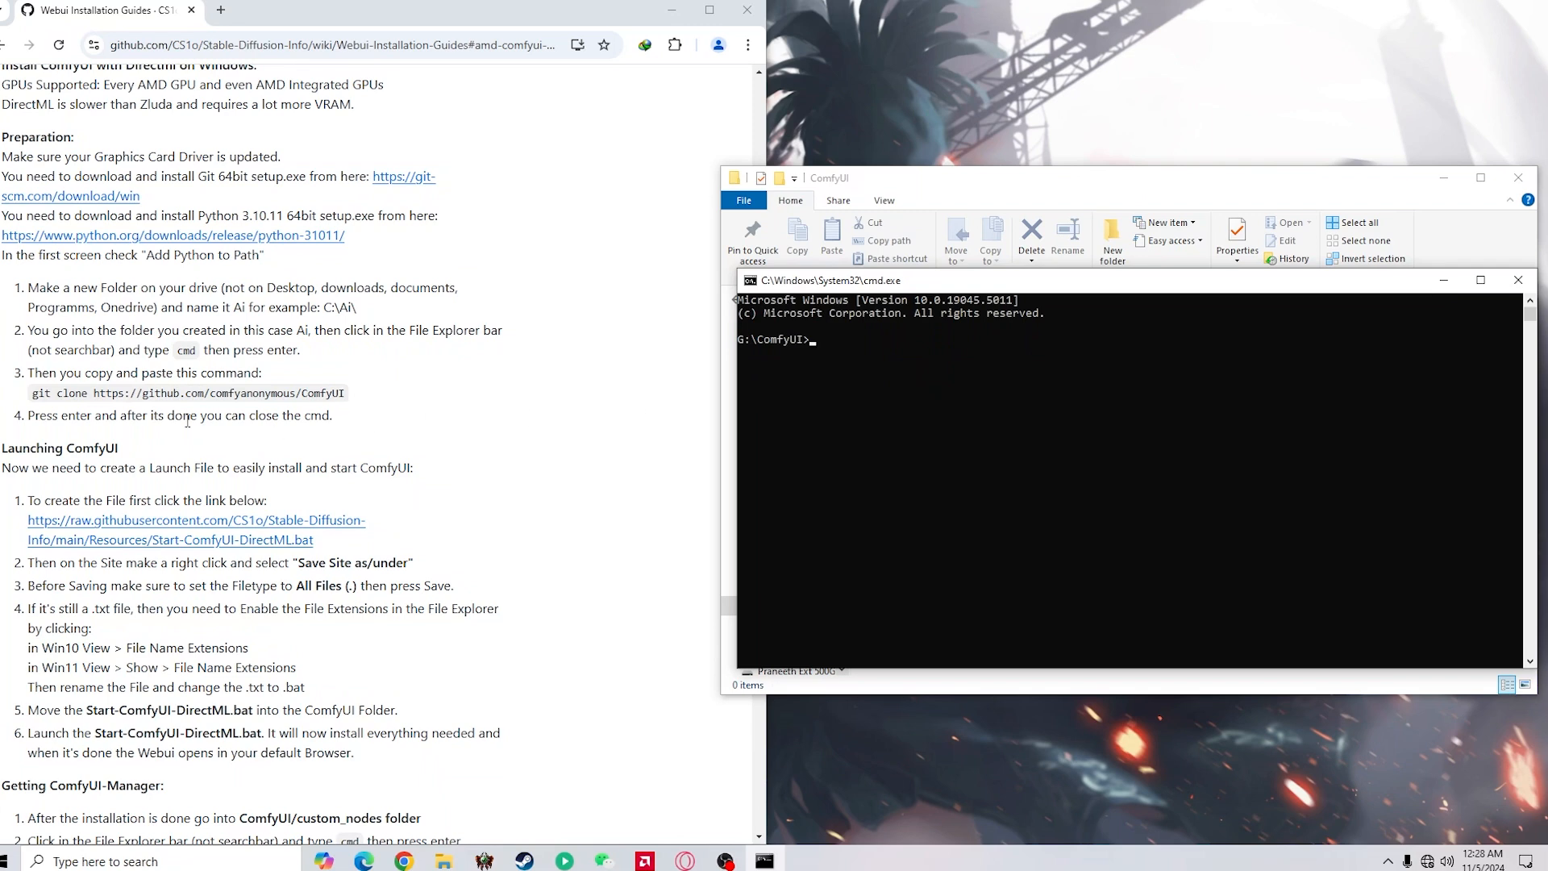
left_click_drag(32, 393, 357, 403)
key("ctrl+c")
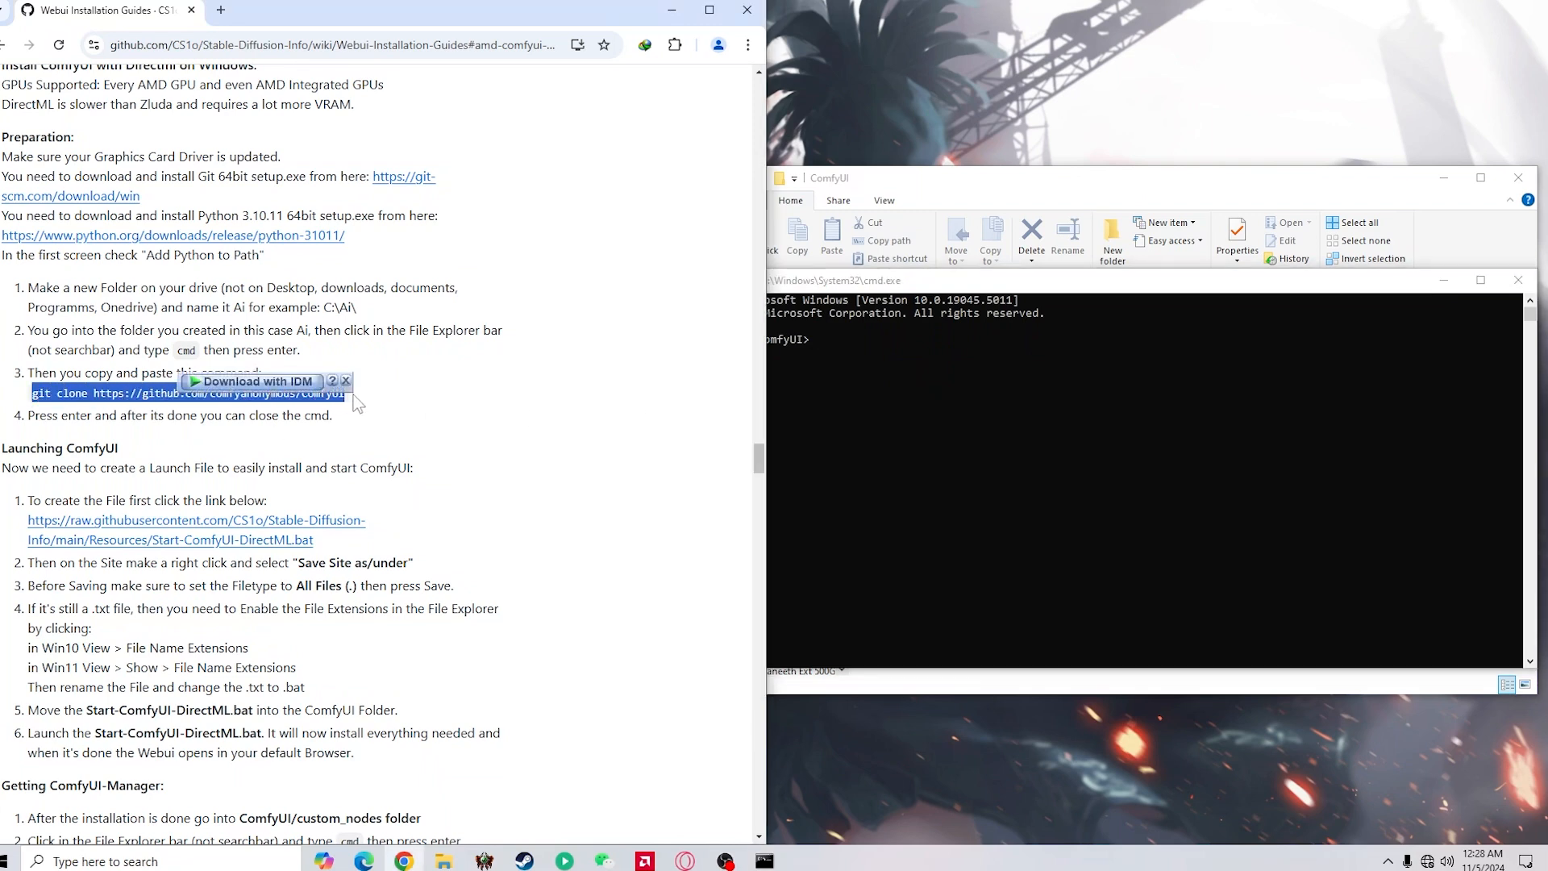
left_click(926, 369)
key("ctrl+v")
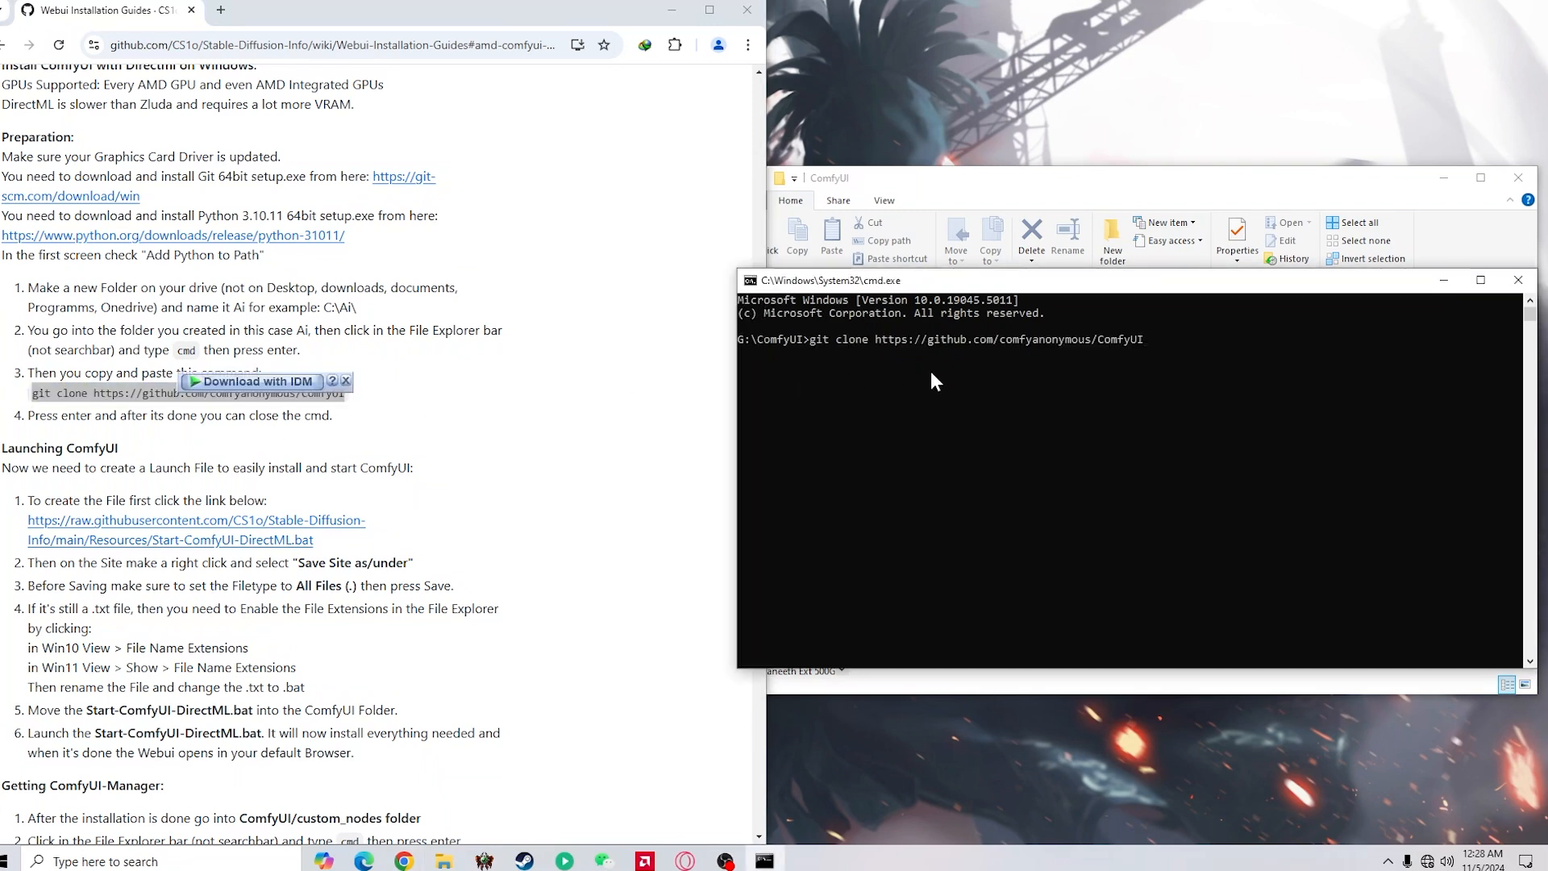
key("Return")
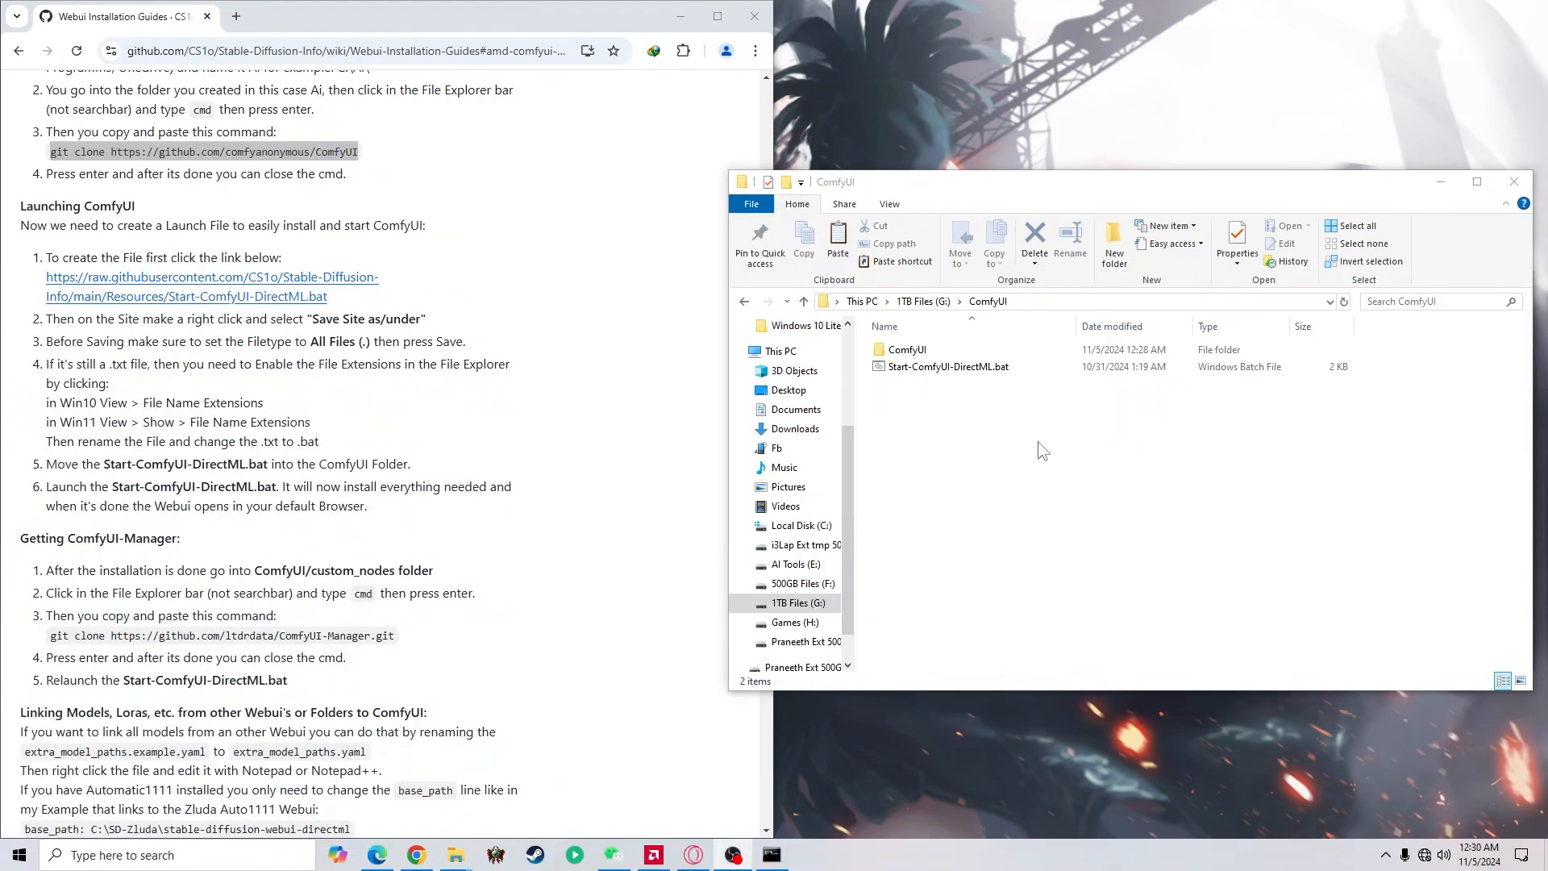
Open Start-ComfyUI-DirectML.bat from the ComfyUI folder in Notepad++ and move the editor window off the guide
left_click(938, 367)
right_click(940, 365)
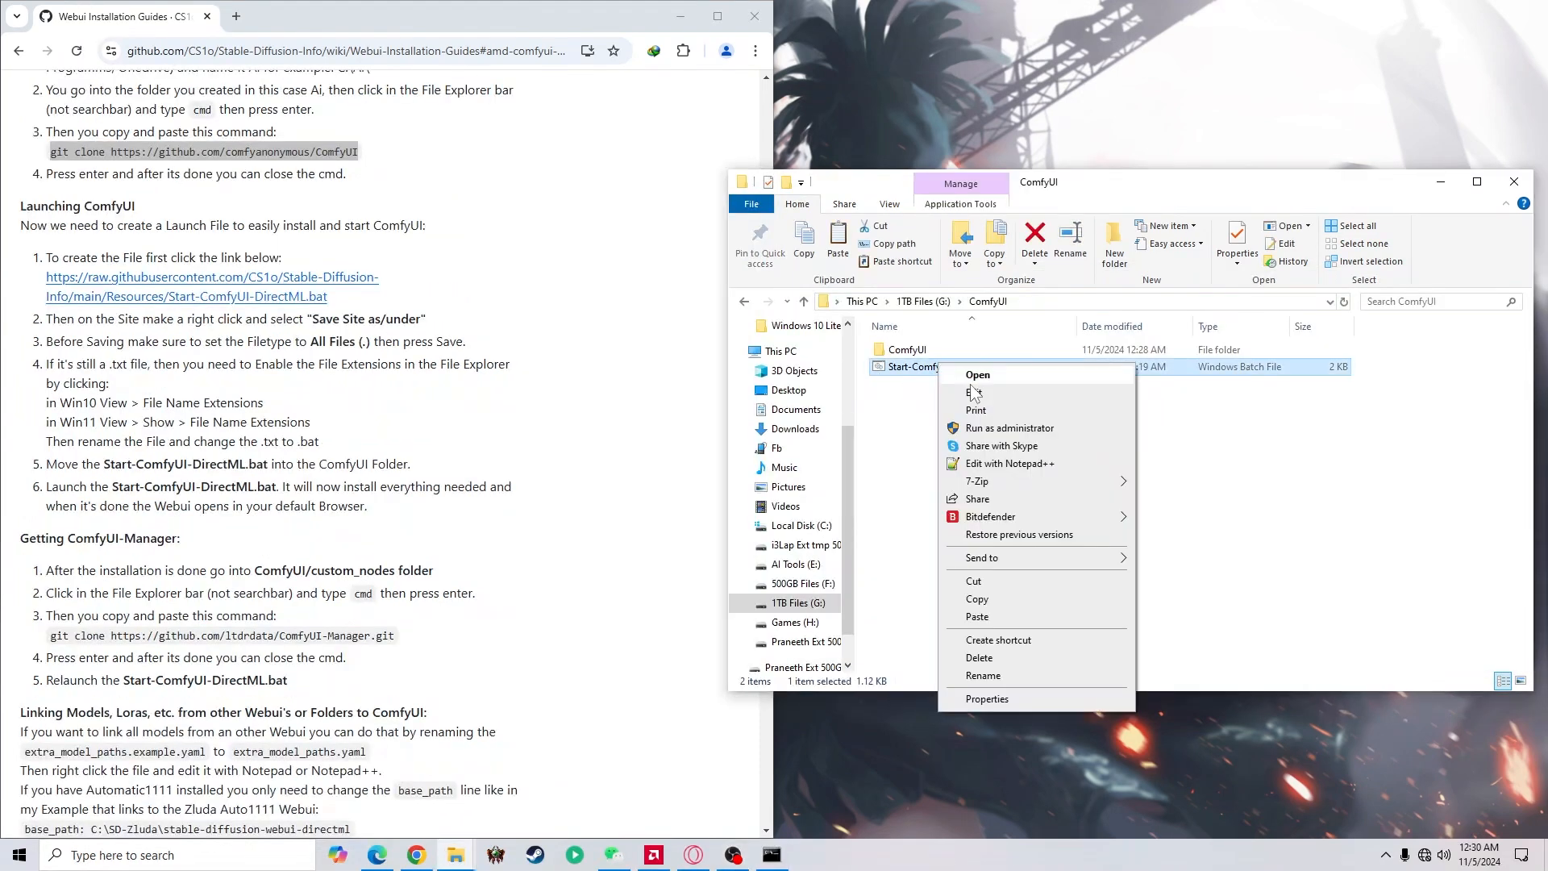
left_click(1009, 463)
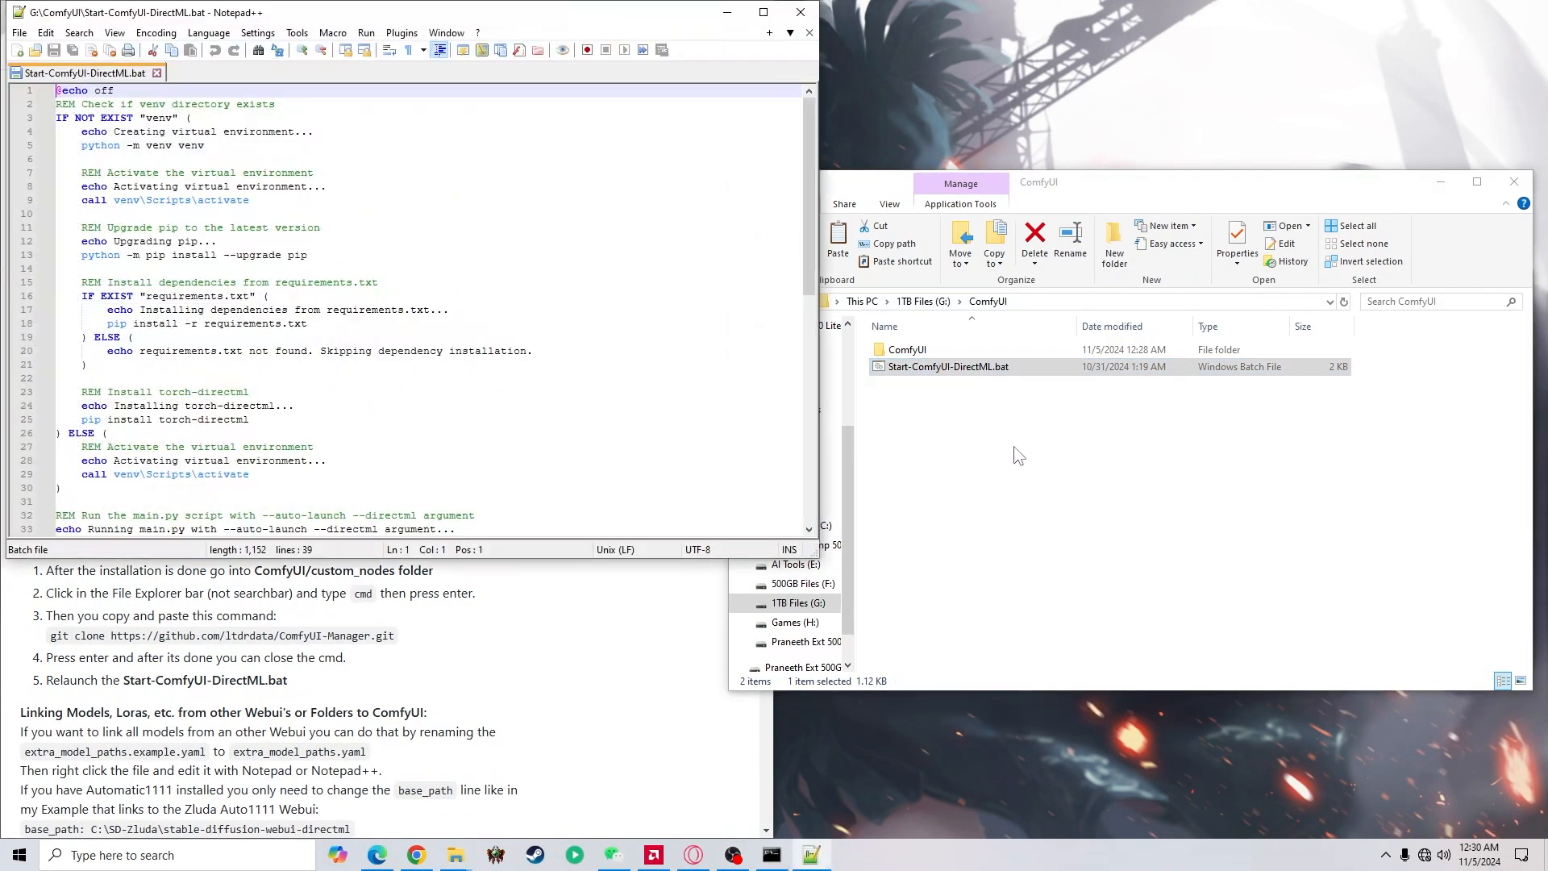
left_click_drag(812, 235, 814, 319)
left_click_drag(604, 17, 1149, 103)
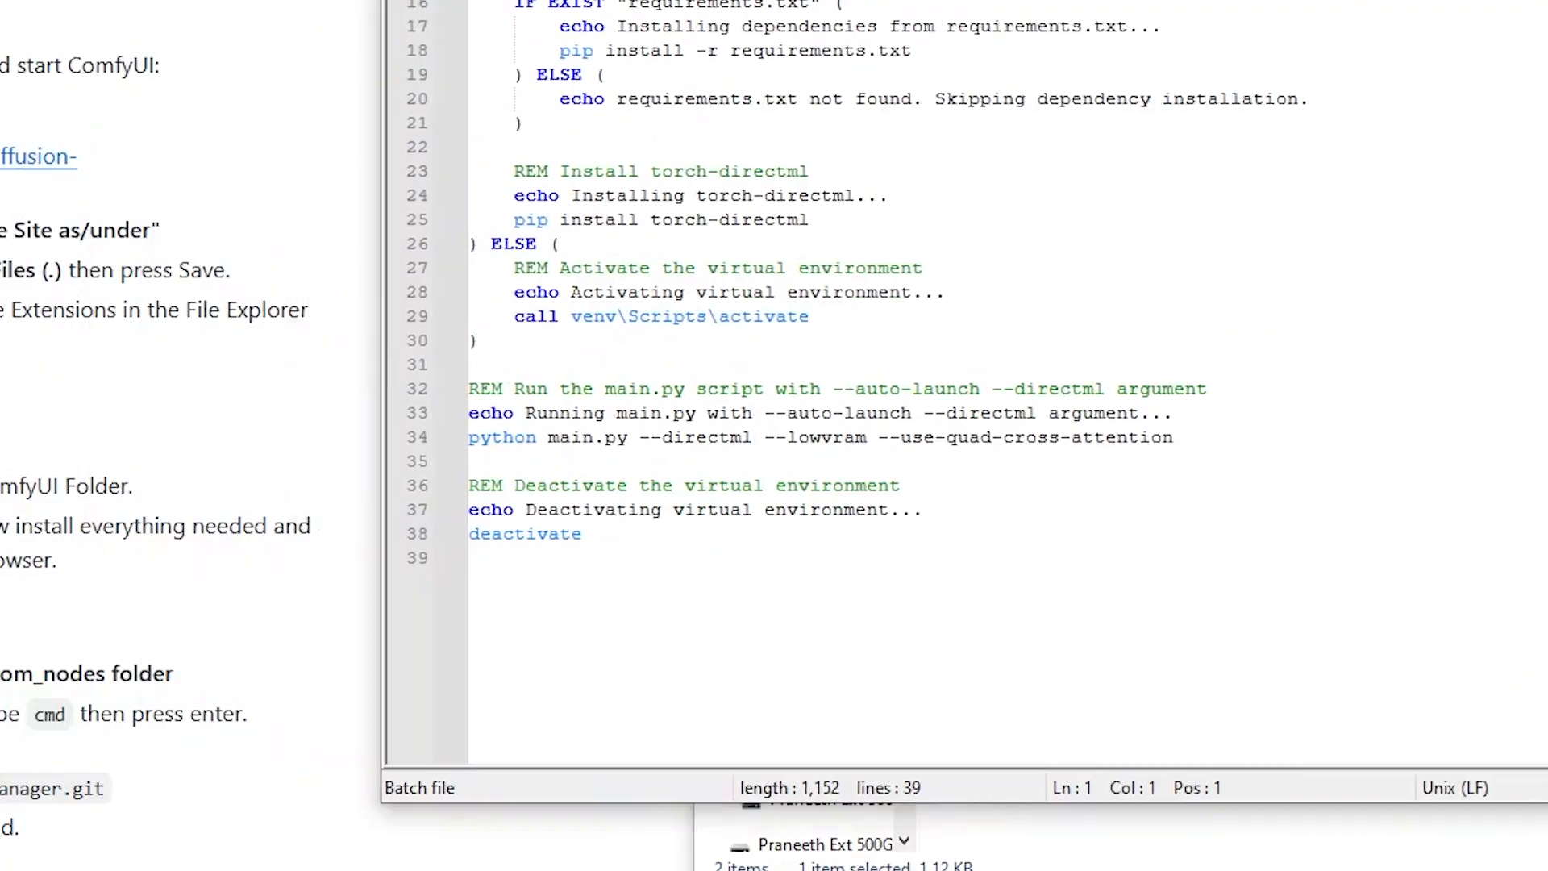
Examine the launch arguments on the python main.py line of the batch file, especially --lowvram
left_click_drag(1477, 7, 1502, 0)
scroll(1322, 242, "up", 2)
left_click_drag(504, 492, 1213, 493)
left_click(1320, 486)
left_click_drag(701, 486, 980, 486)
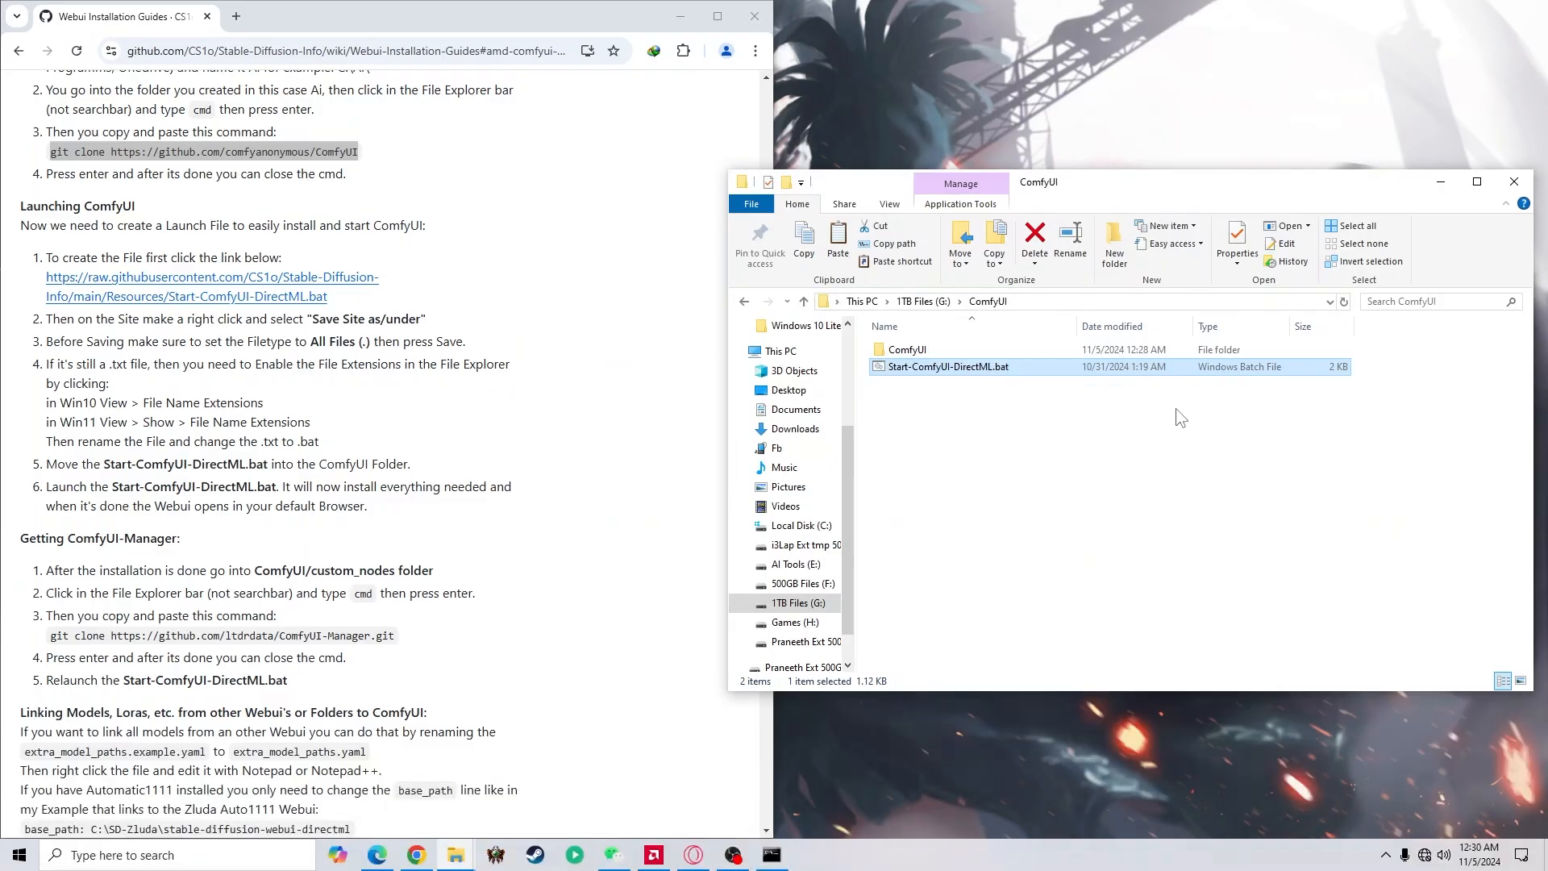
left_click(1180, 417)
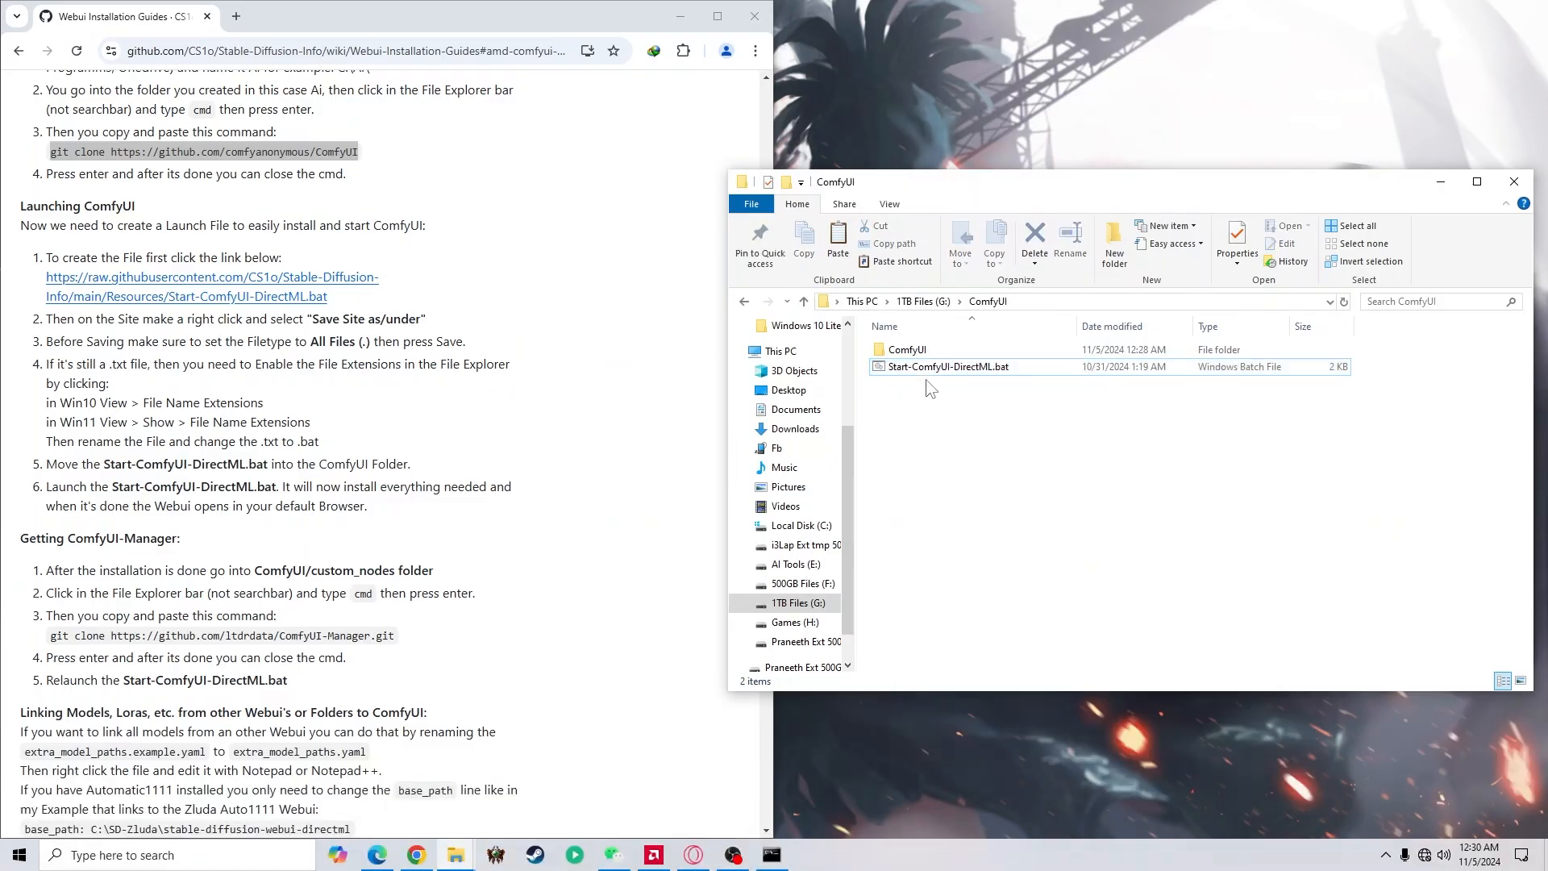
Move Start-ComfyUI-DirectML.bat into the inner ComfyUI folder, open that folder and select the batch file
left_click_drag(927, 369, 917, 356)
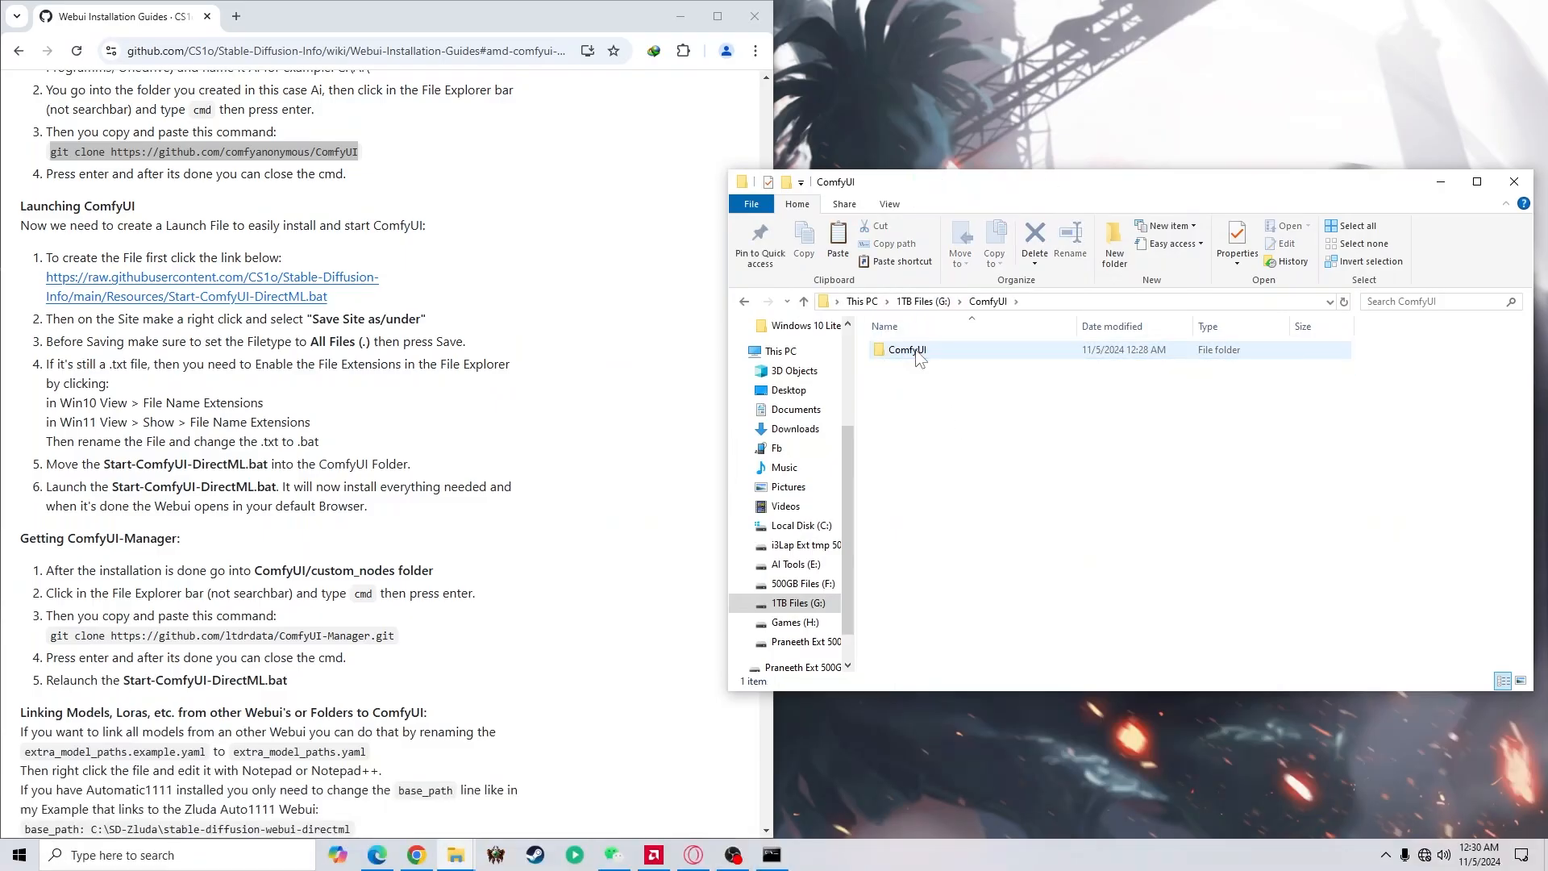
double_click(907, 350)
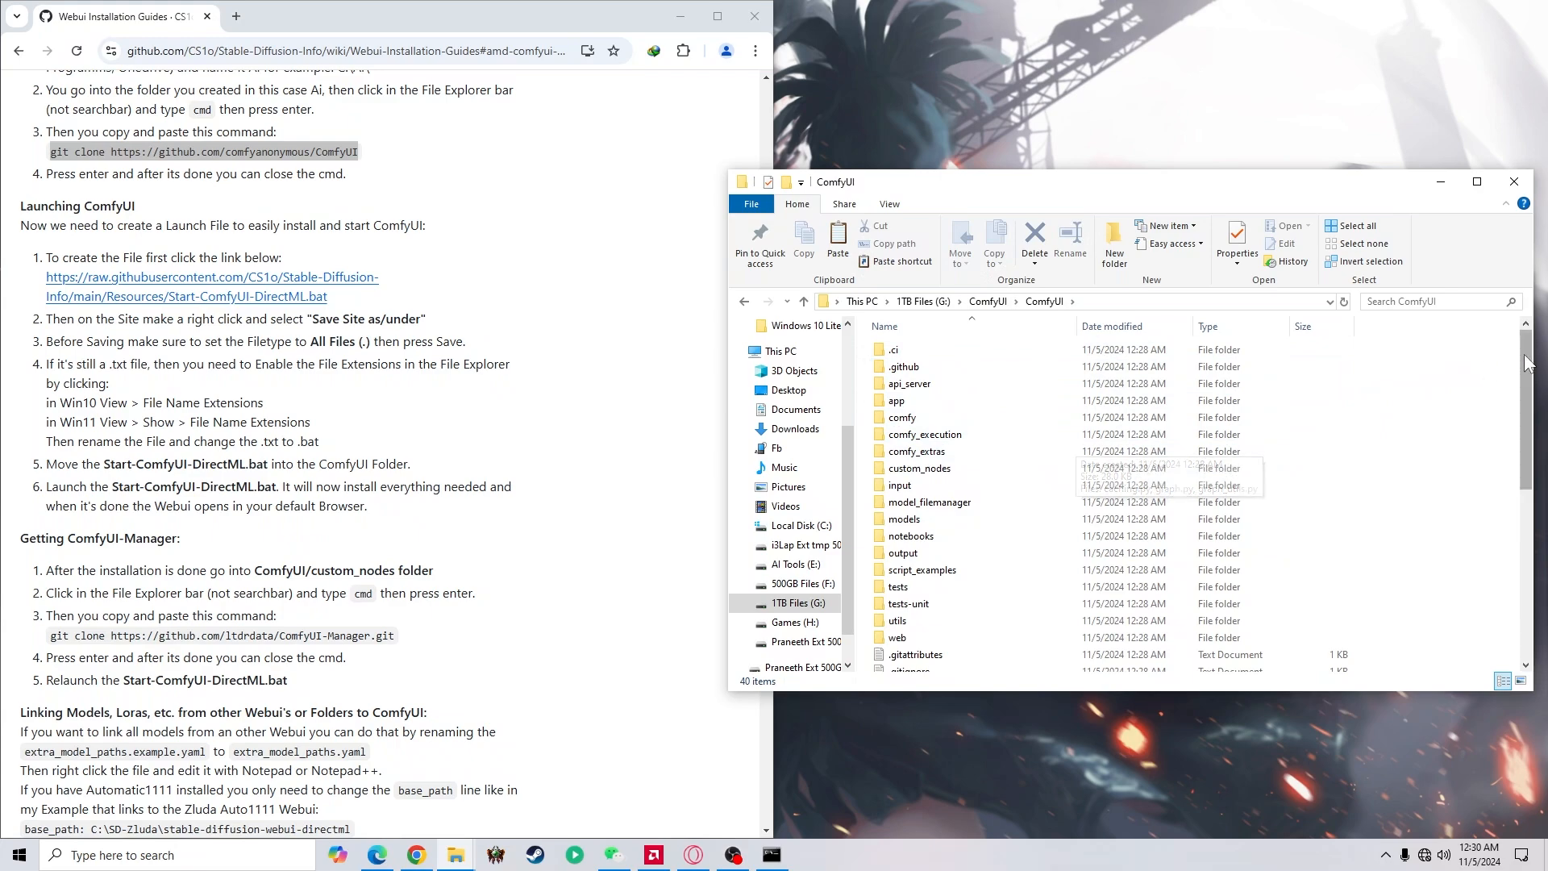
left_click_drag(1528, 363, 1528, 532)
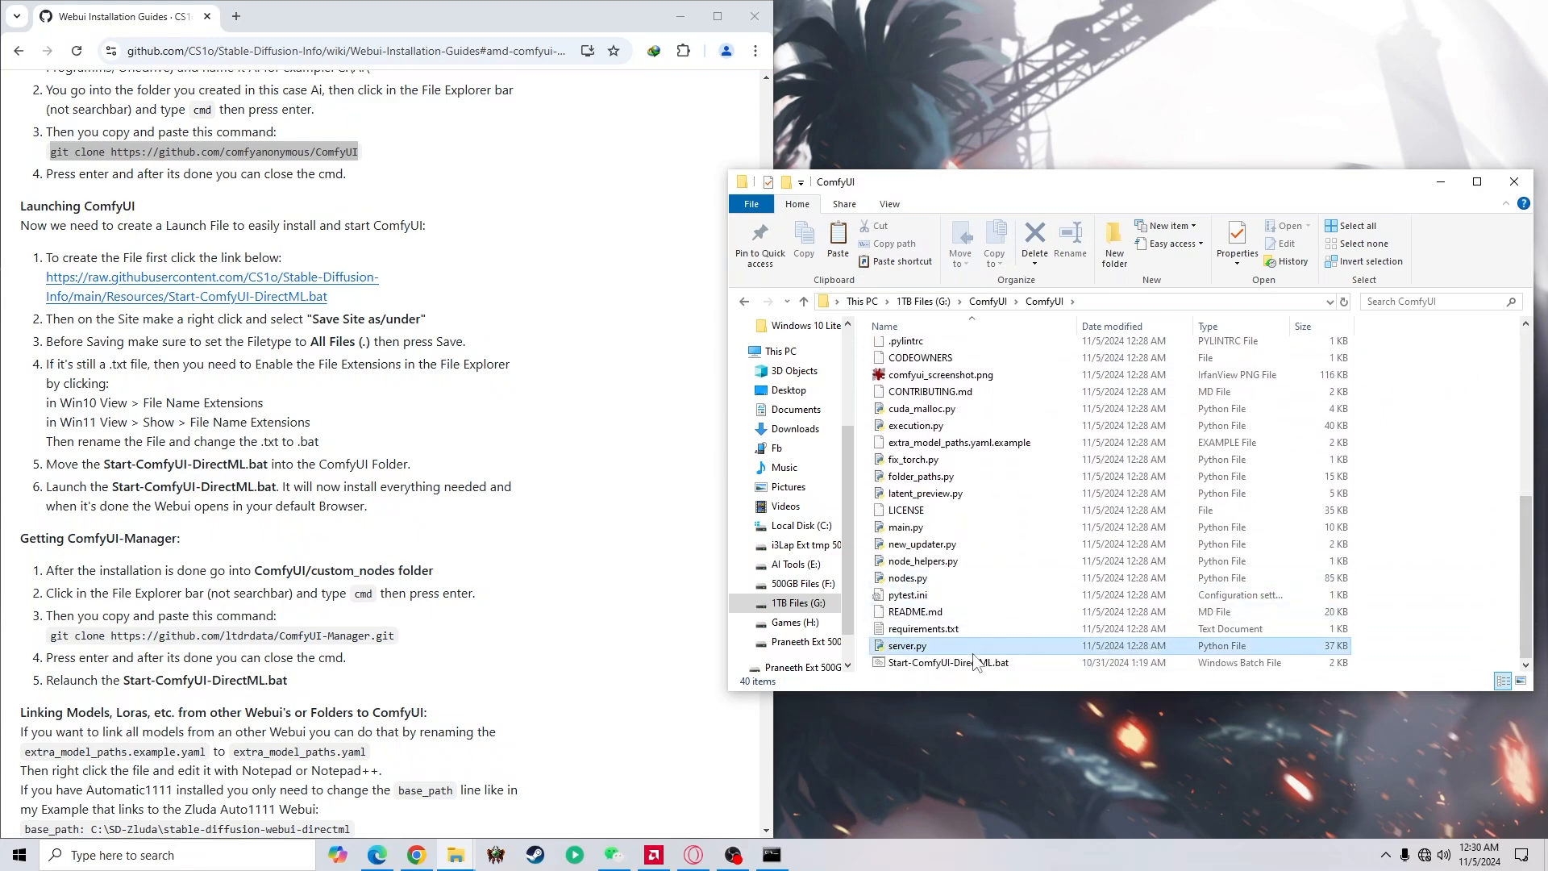
left_click(945, 666)
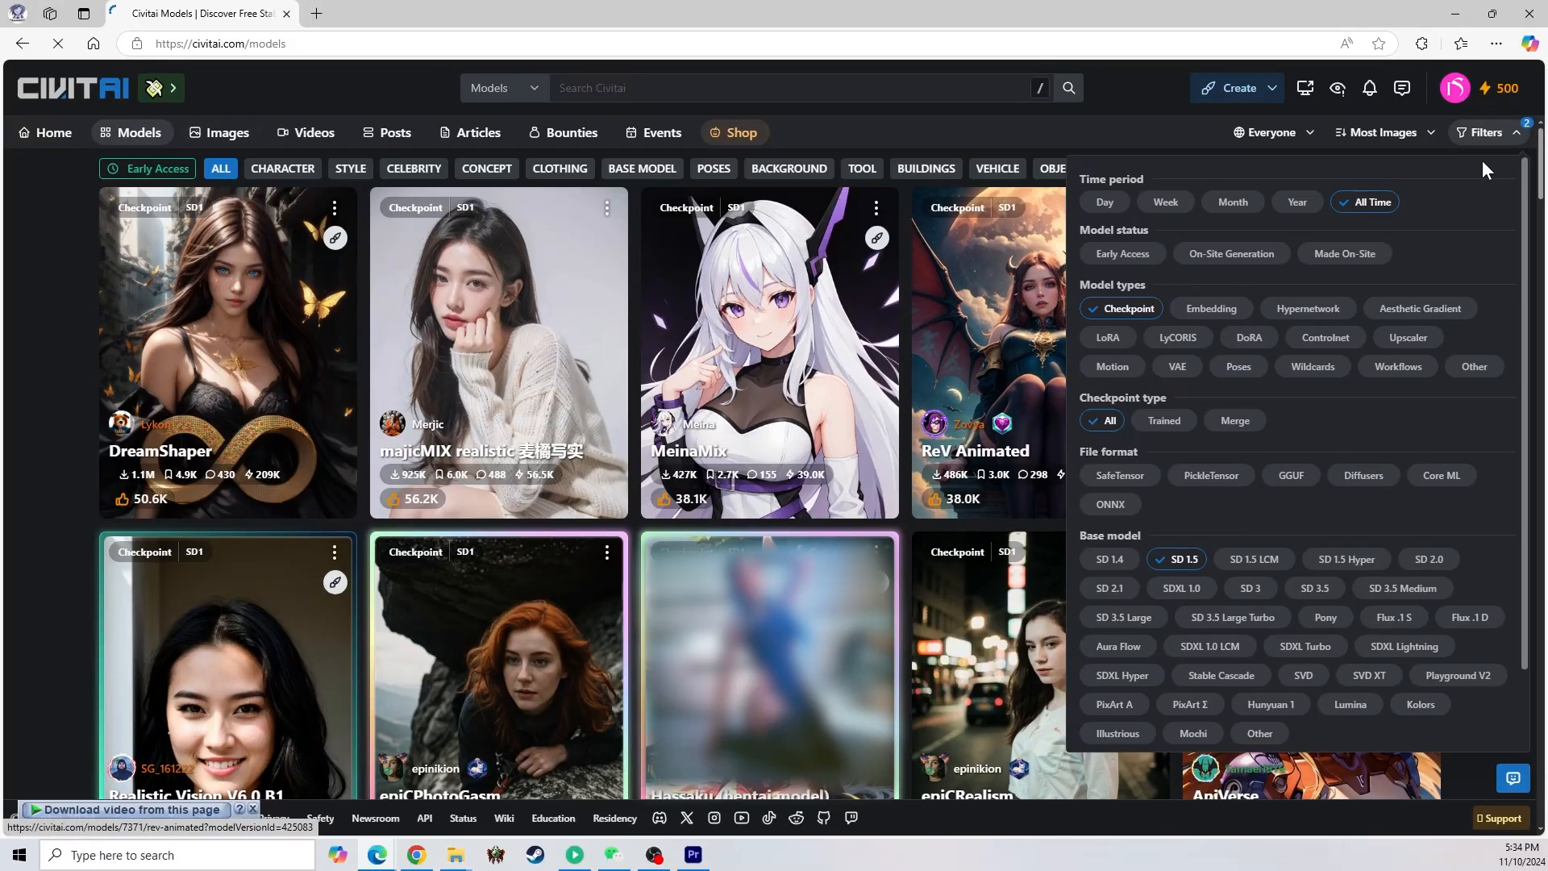
Review the Civitai model filters for the Checkpoint model type and SD 1.5 base model
left_click(1484, 133)
left_click(1484, 132)
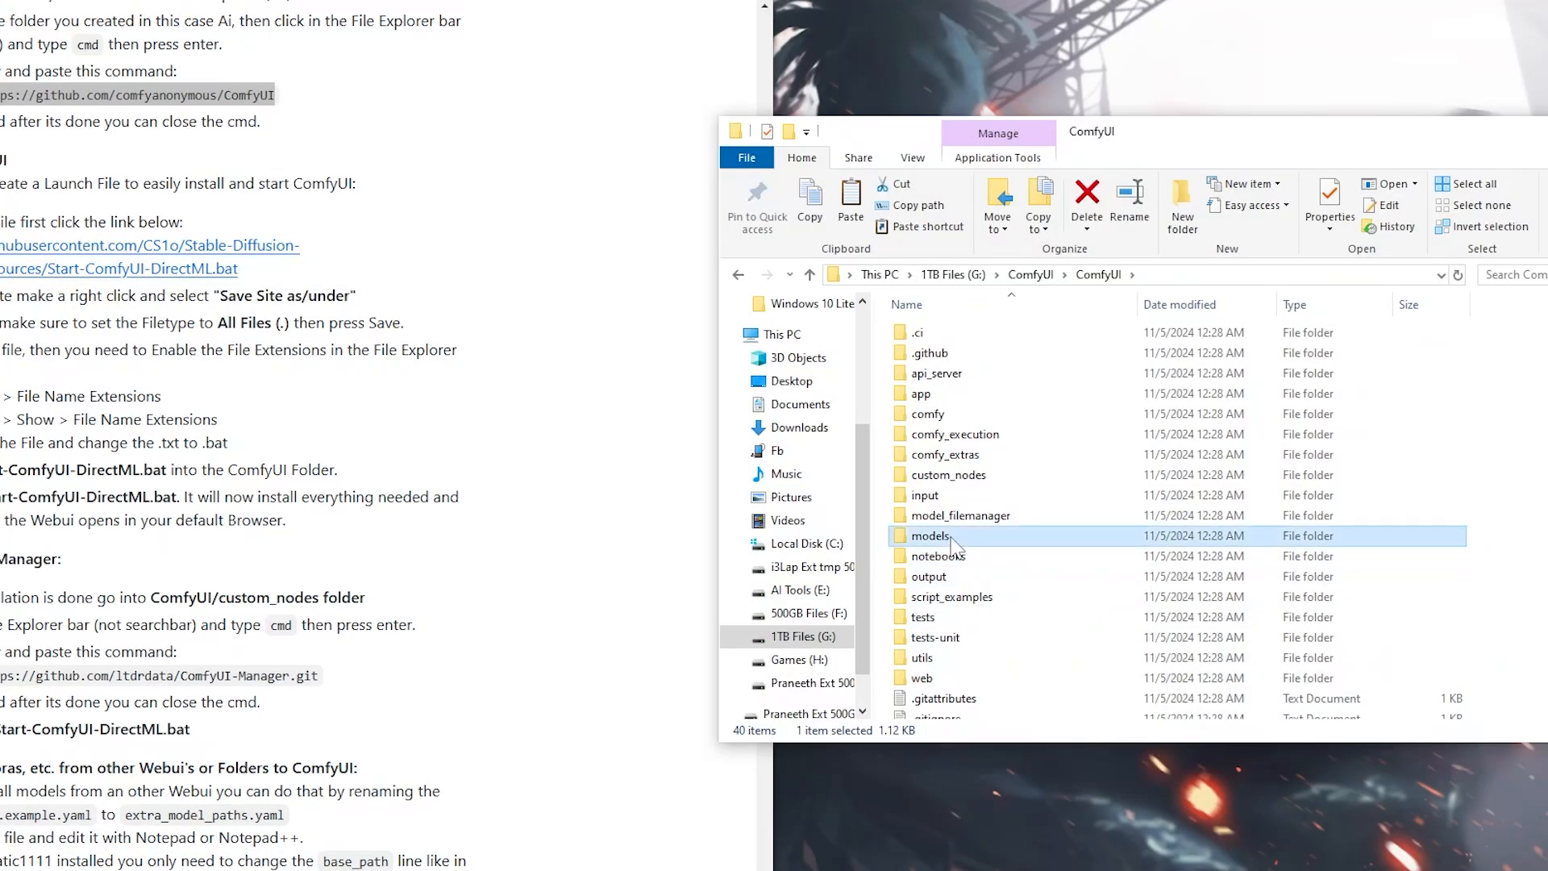
Paste the copied sxzLuma_09XVAE.safetensors model into the ComfyUI models\checkpoints folder
double_click(955, 546)
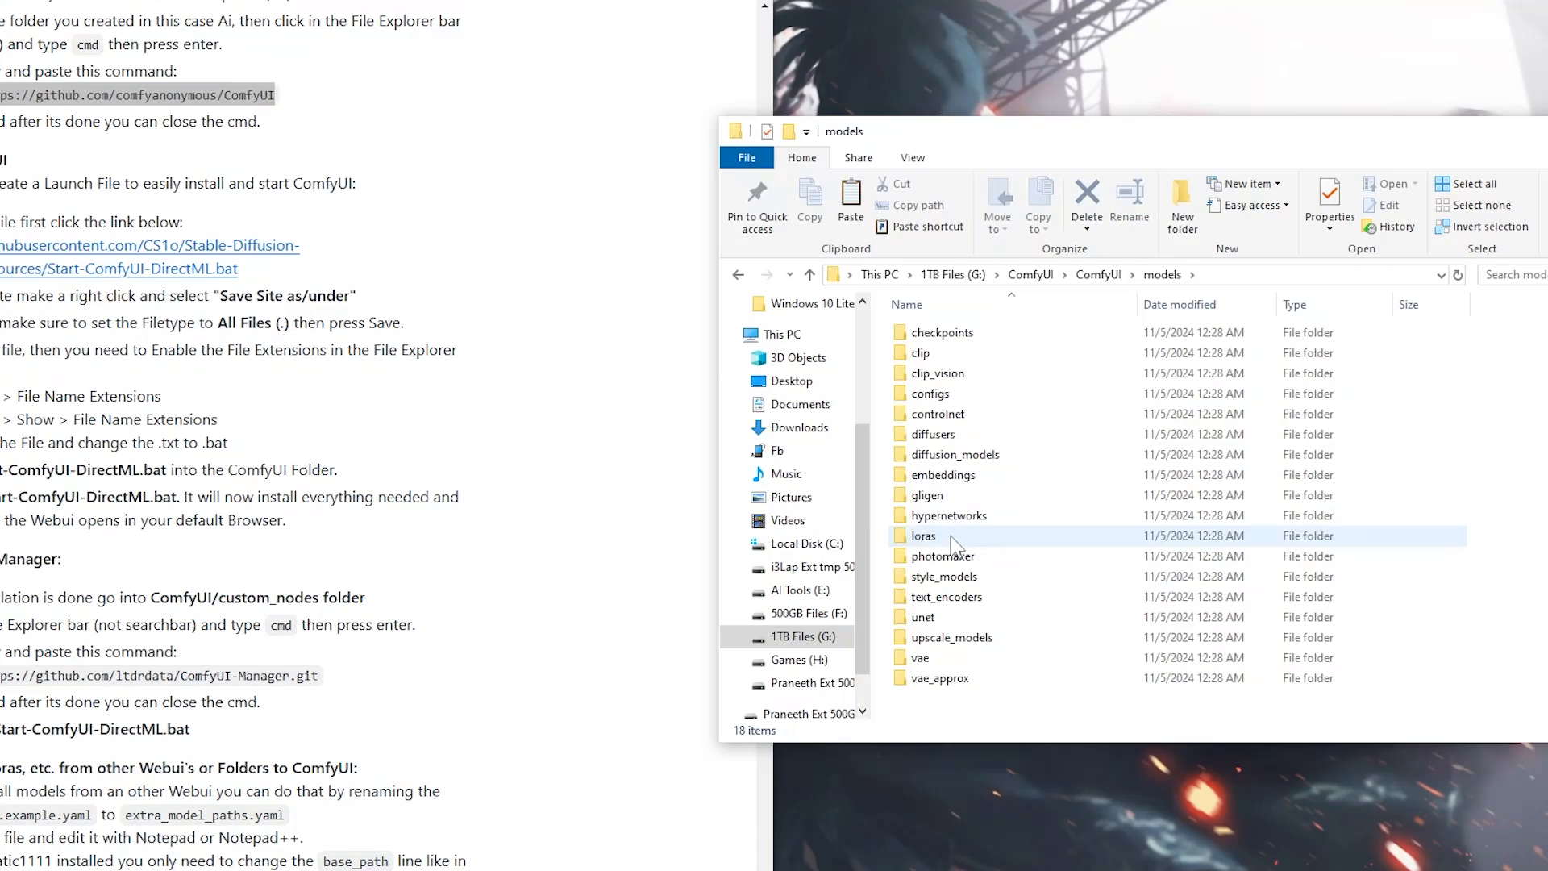
double_click(953, 333)
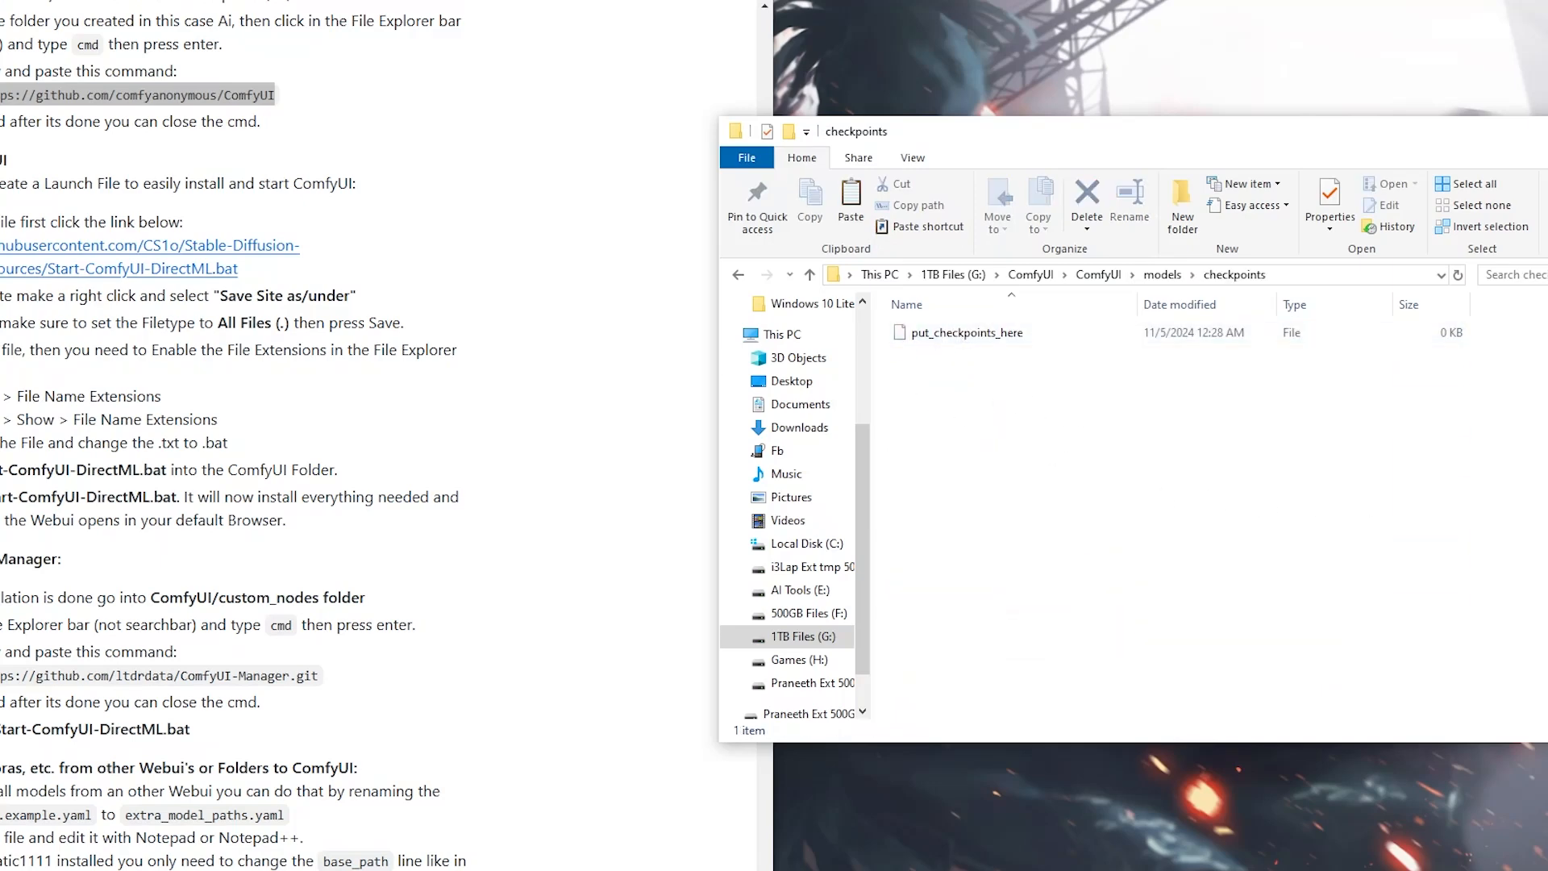
key("ctrl+v")
left_click_drag(753, 165, 1185, 476)
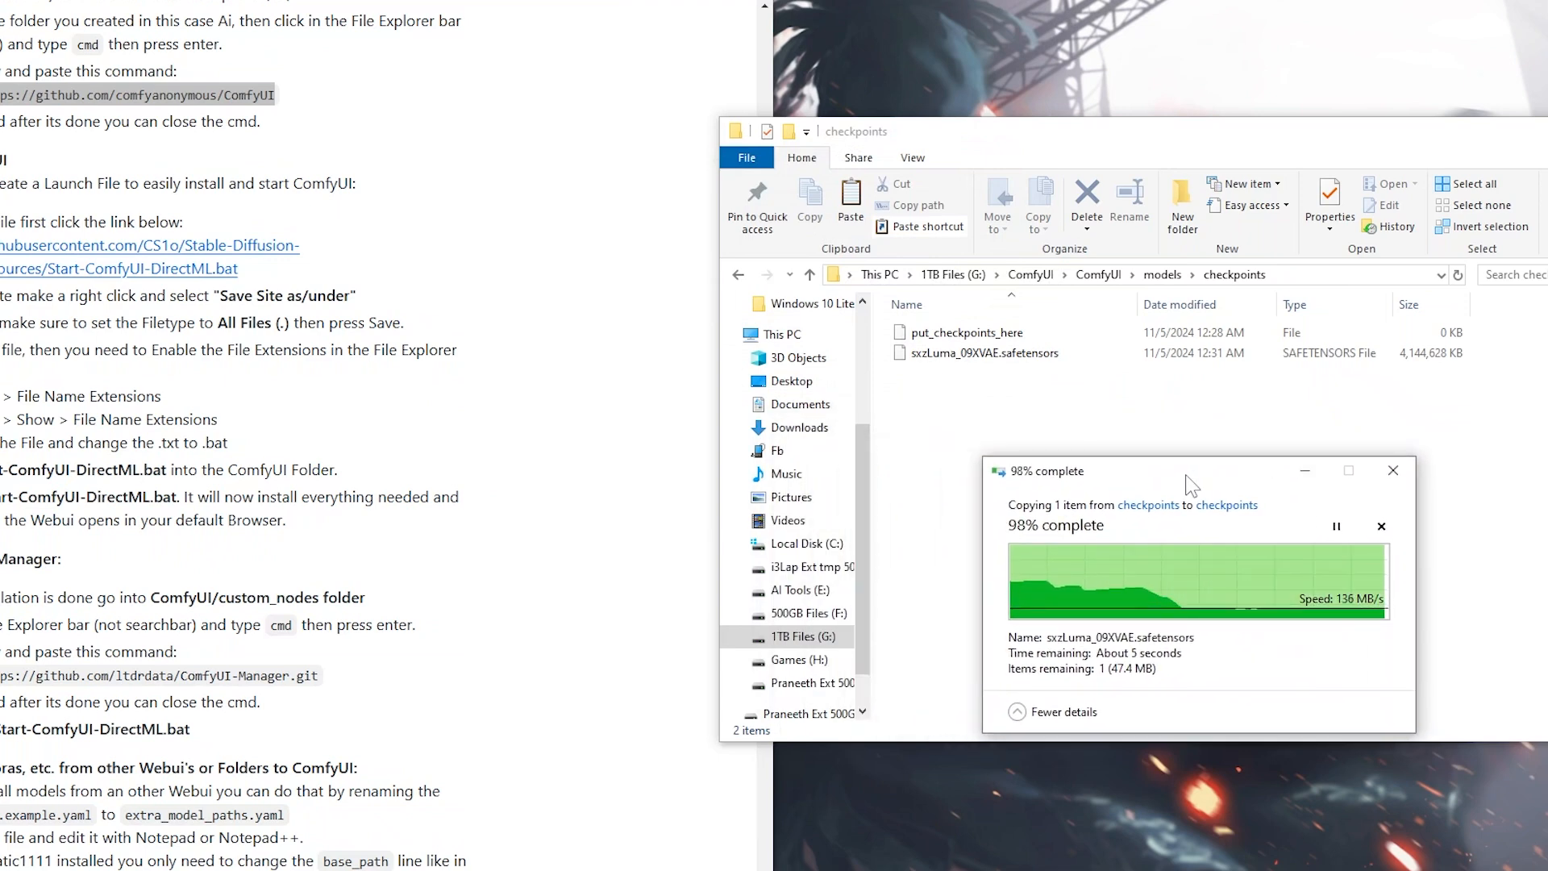
left_click(986, 380)
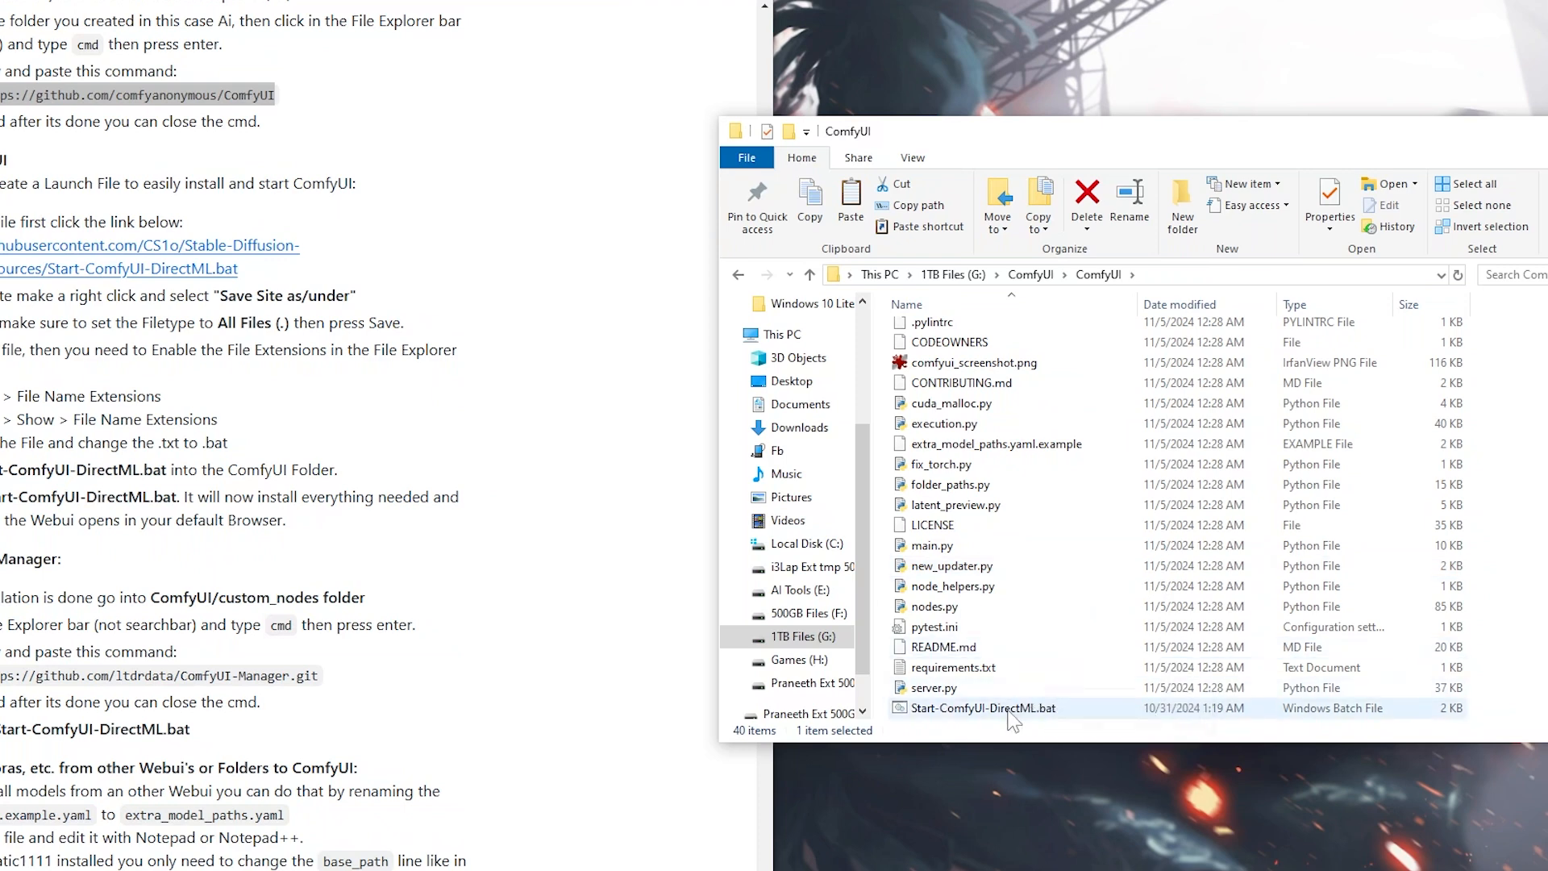
Launch Start-ComfyUI-DirectML.bat from the inner ComfyUI folder and dismiss the python.exe error dialog
left_click(915, 708)
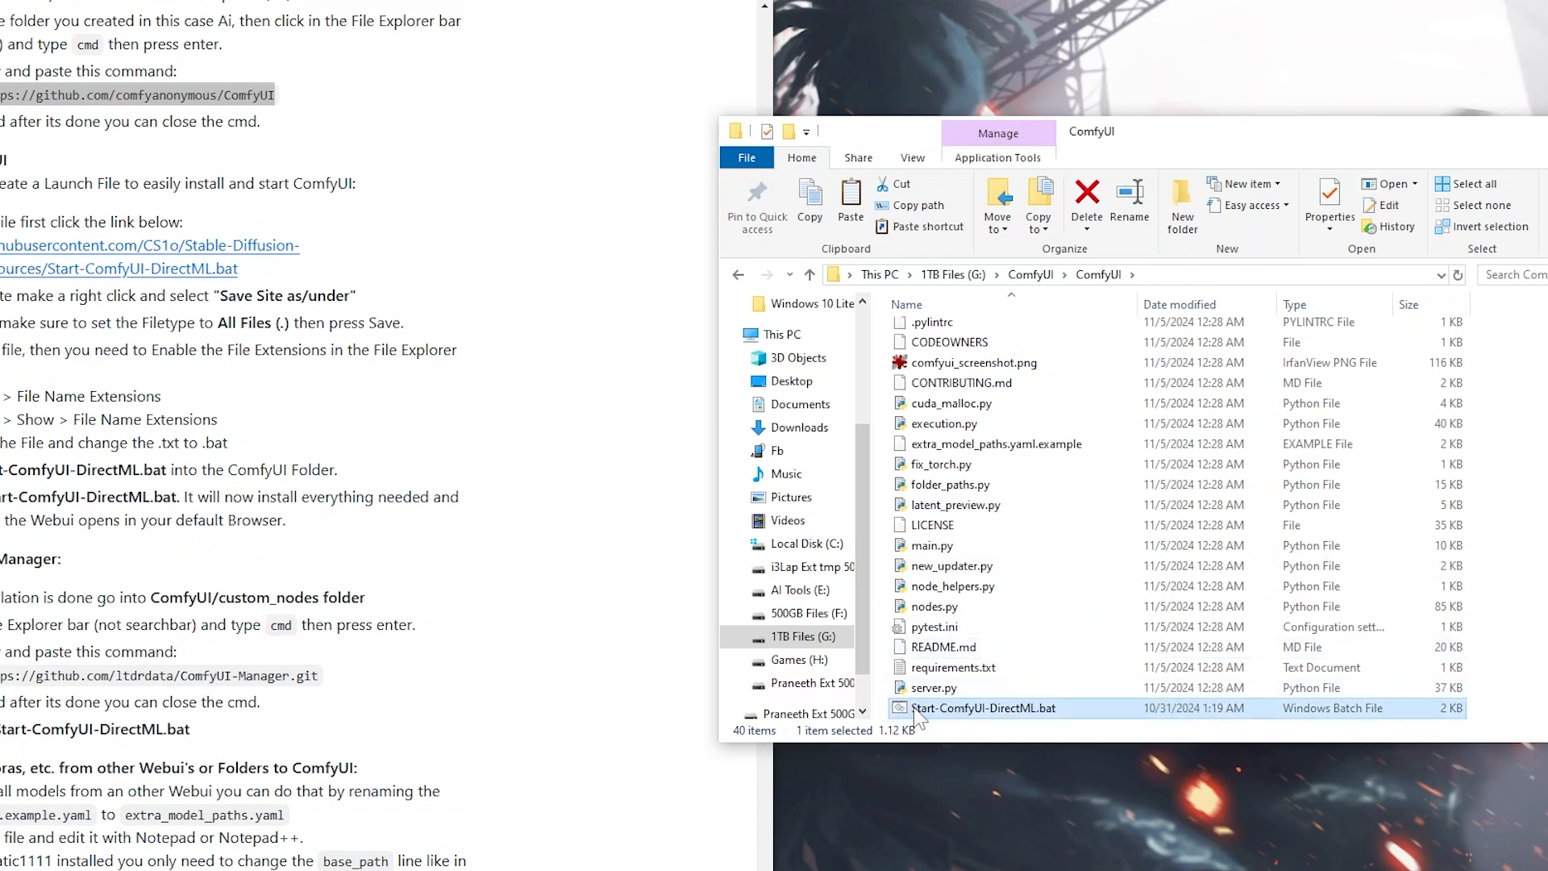
double_click(956, 709)
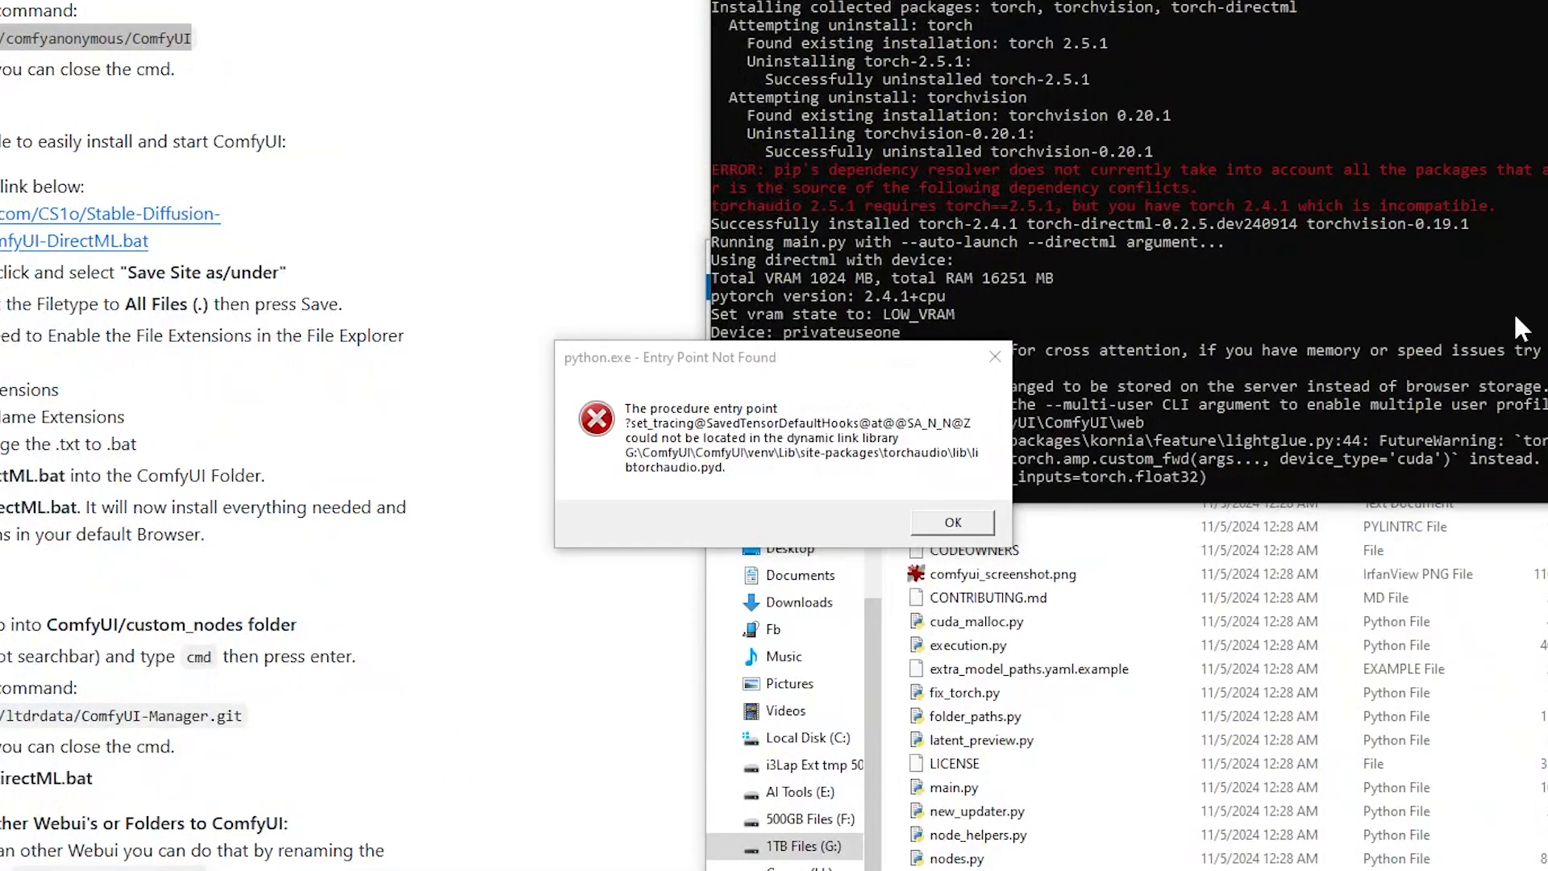
left_click(779, 451)
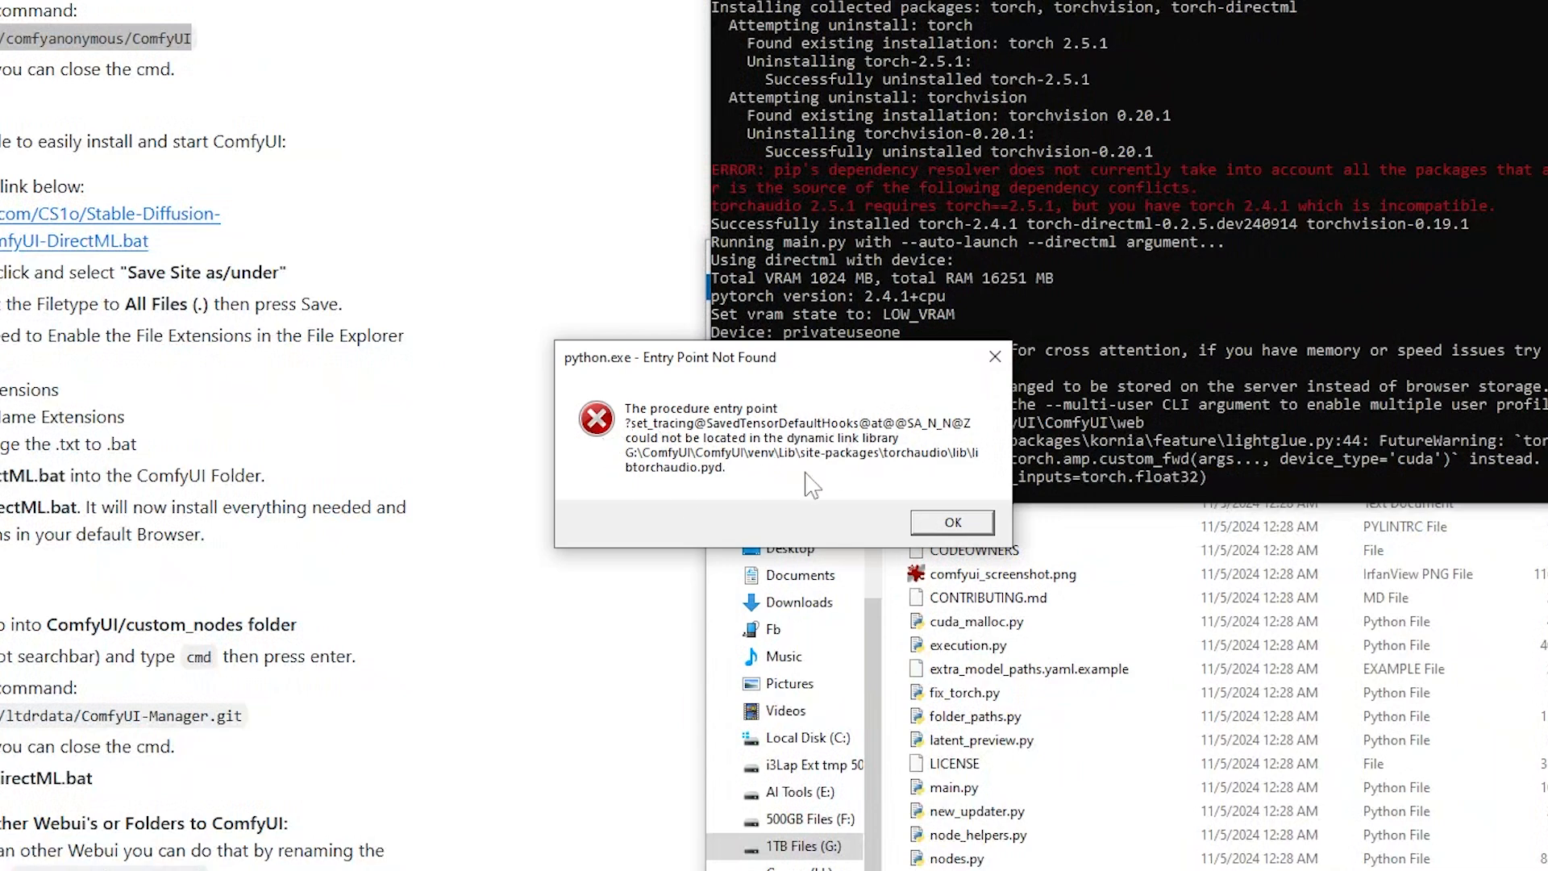
left_click(953, 523)
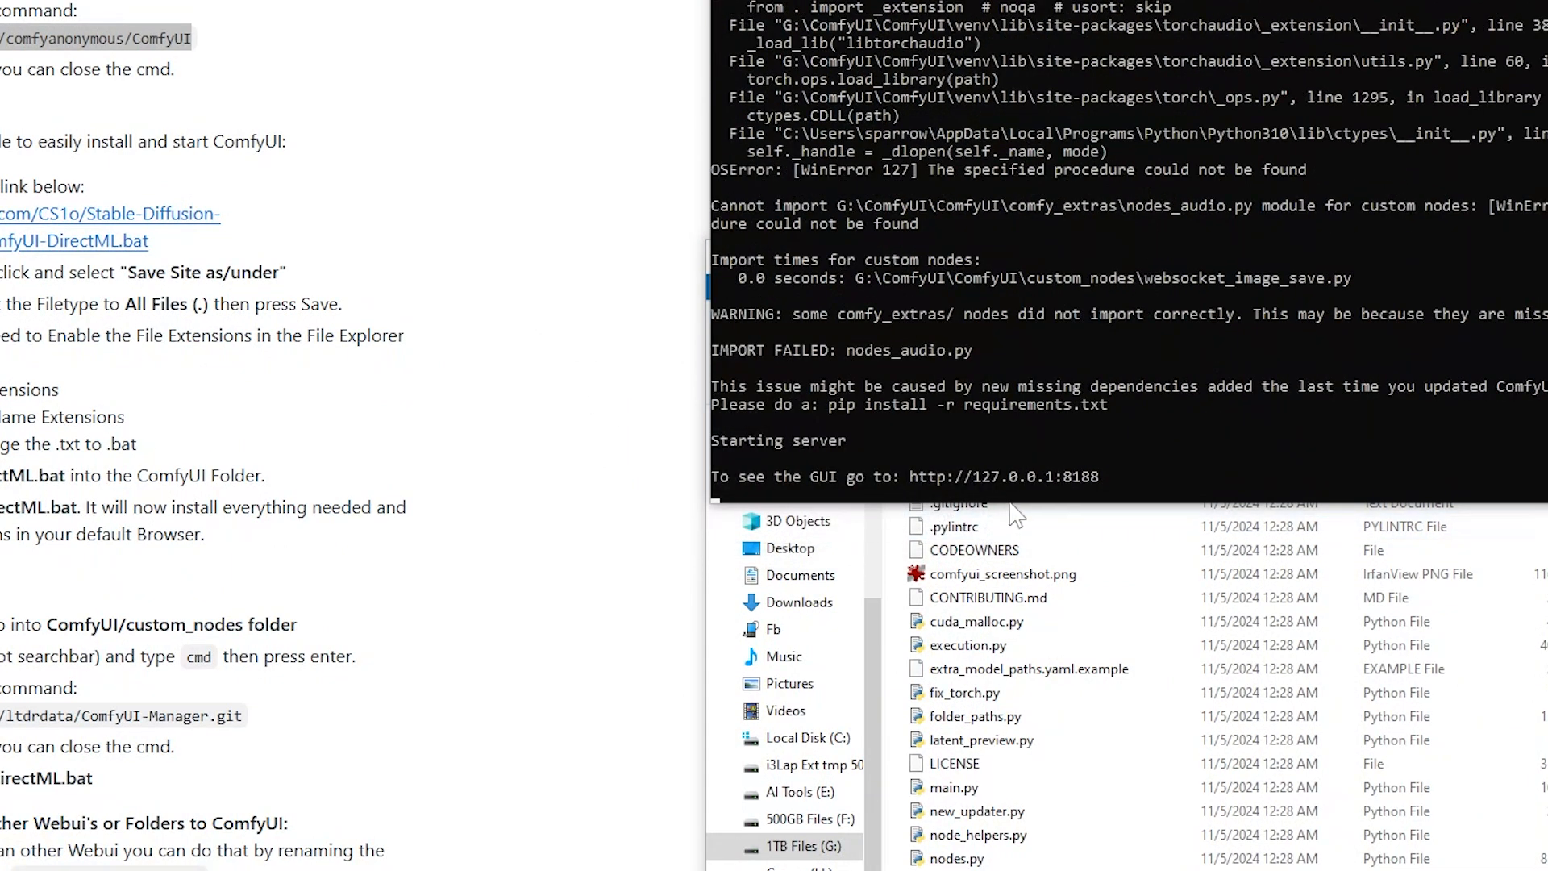
scroll(1335, 584, "up", 1)
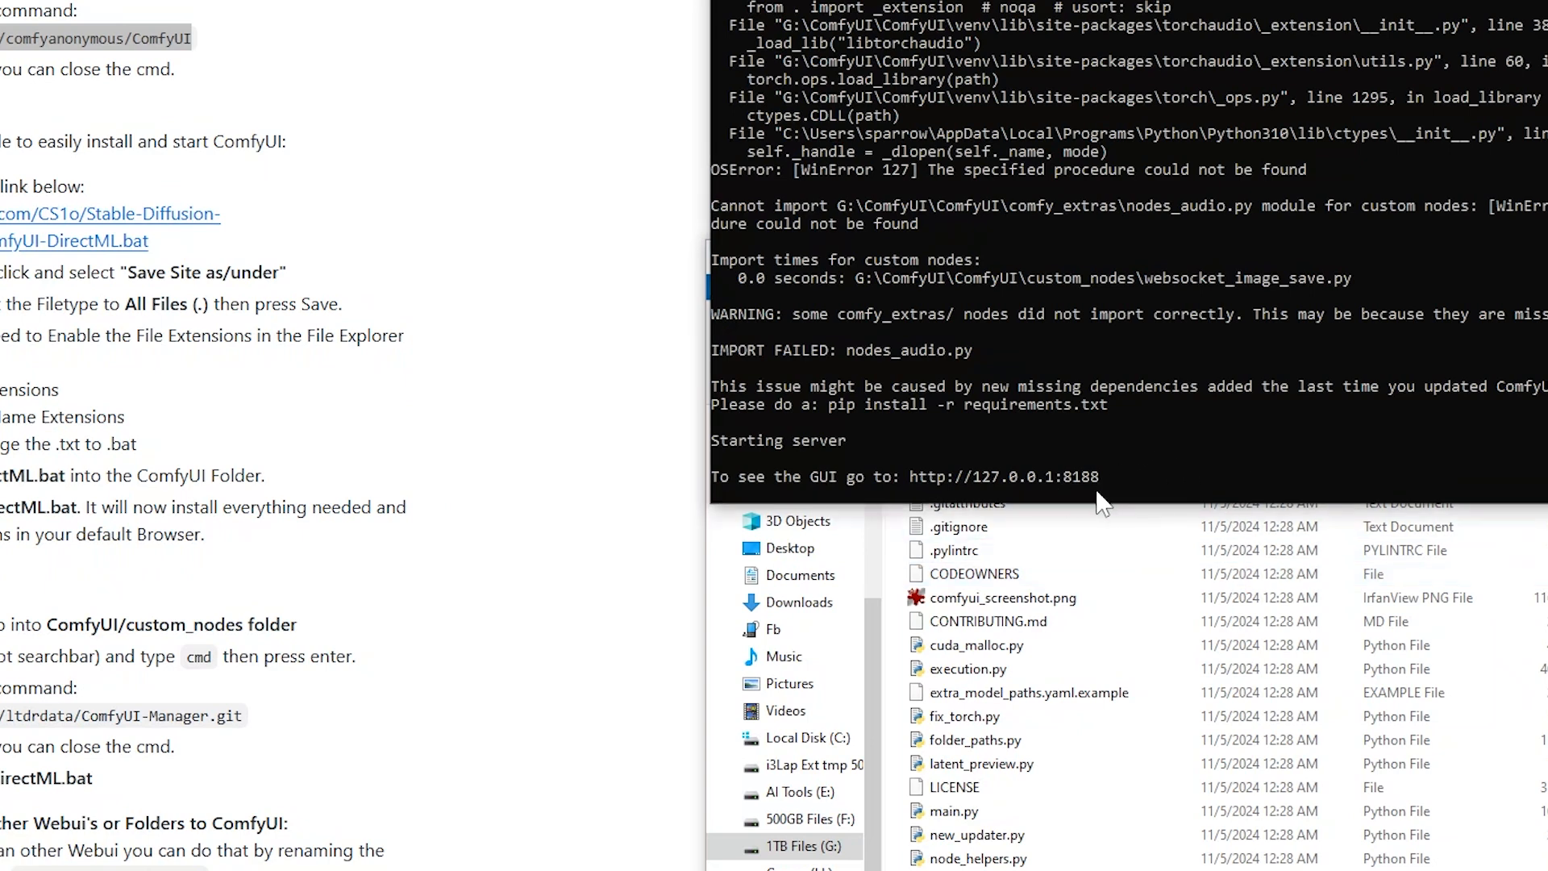
left_click_drag(1101, 478, 916, 481)
right_click(1297, 4)
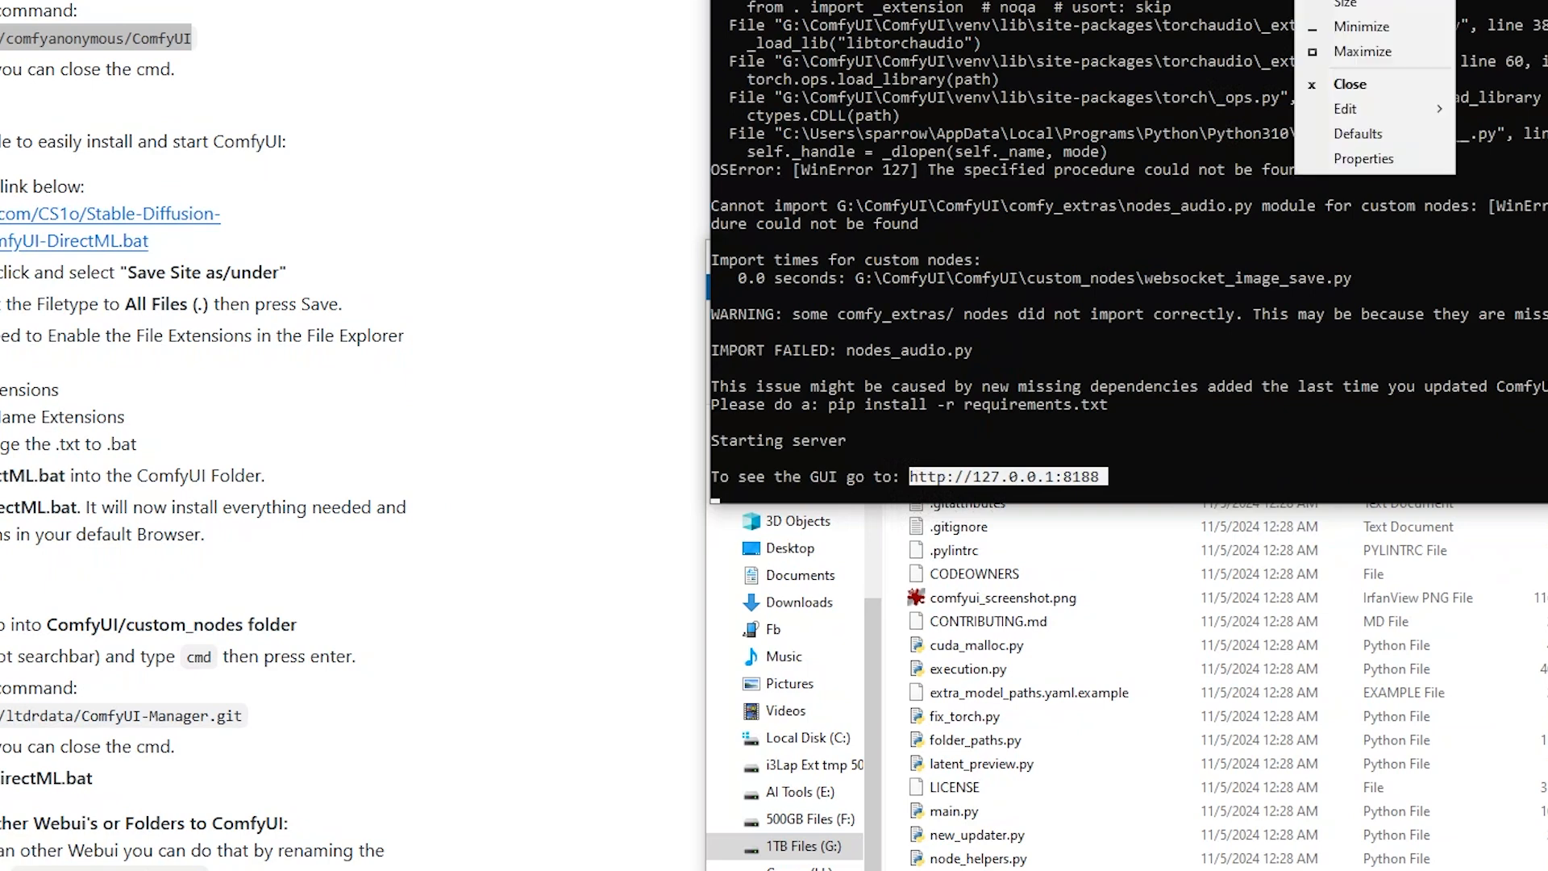
left_click(1500, 129)
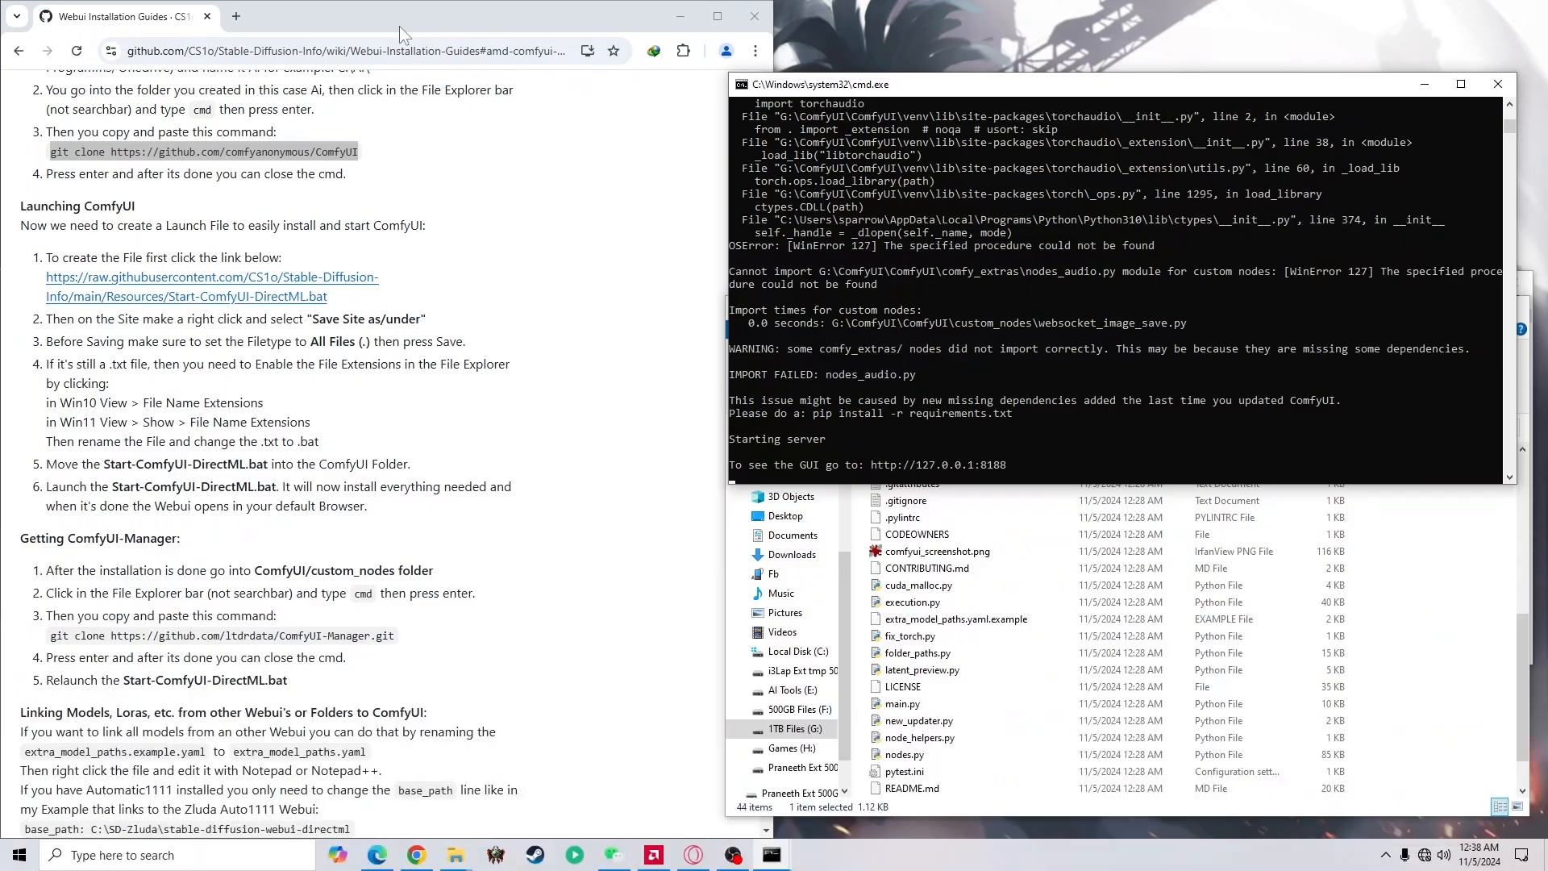
left_click(224, 26)
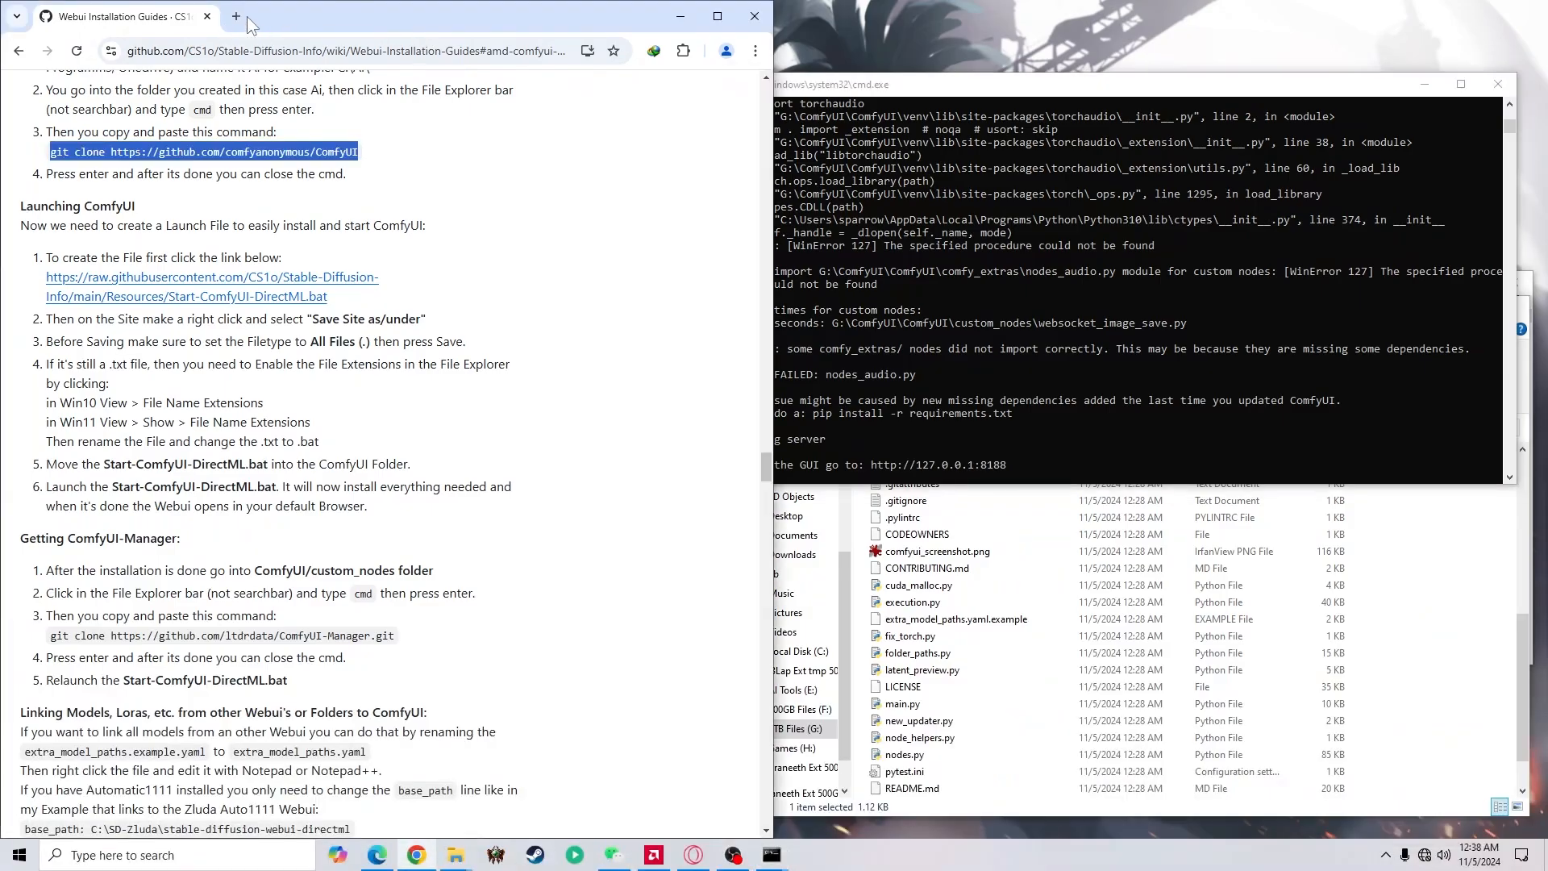
left_click(236, 16)
right_click(327, 50)
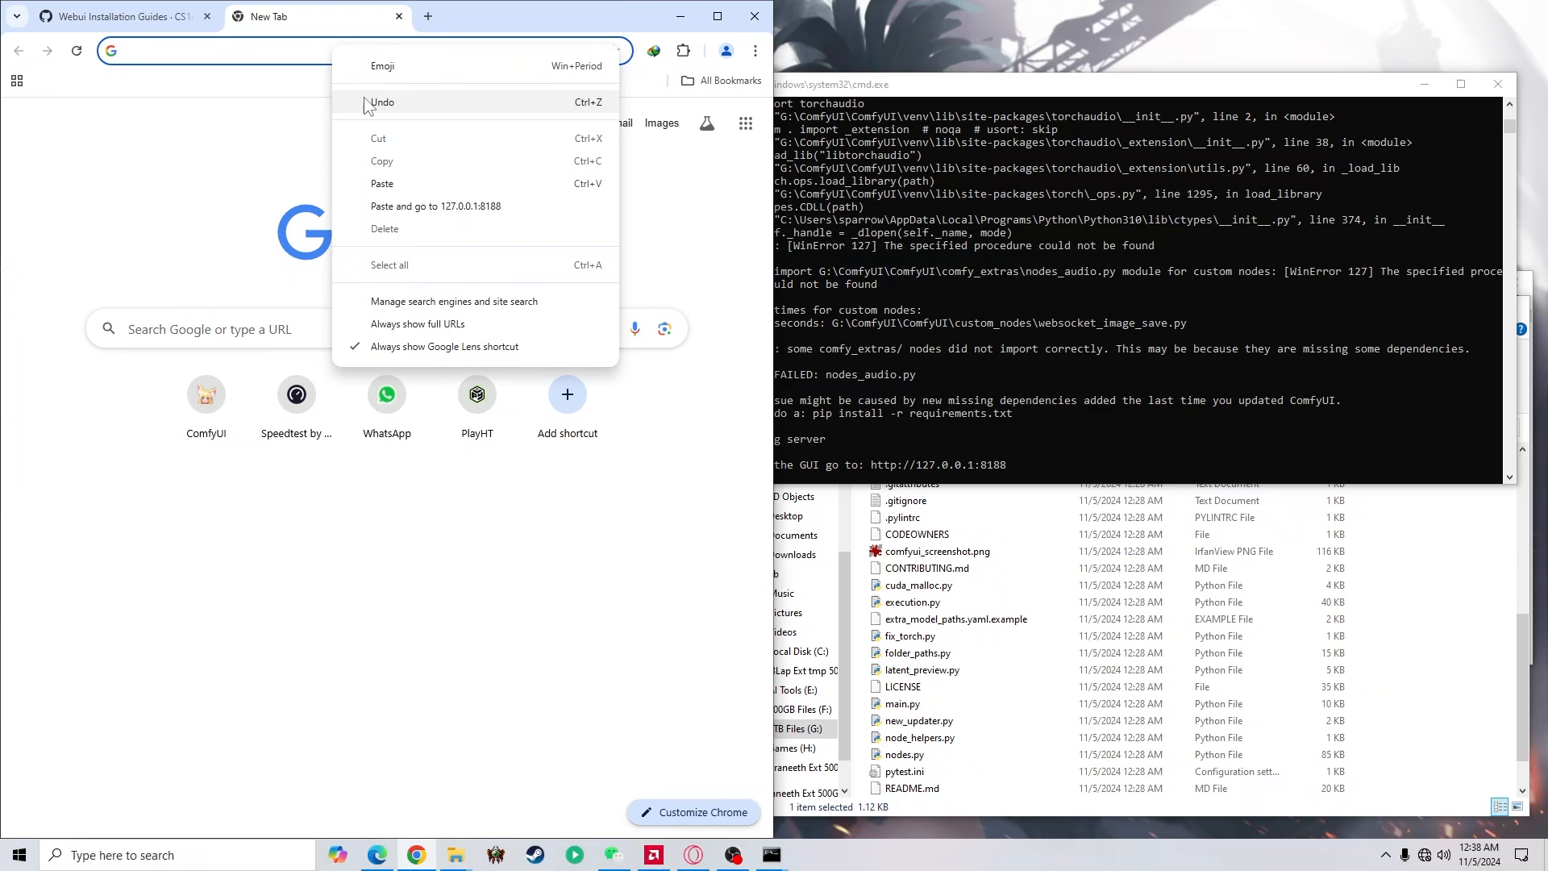
left_click(423, 210)
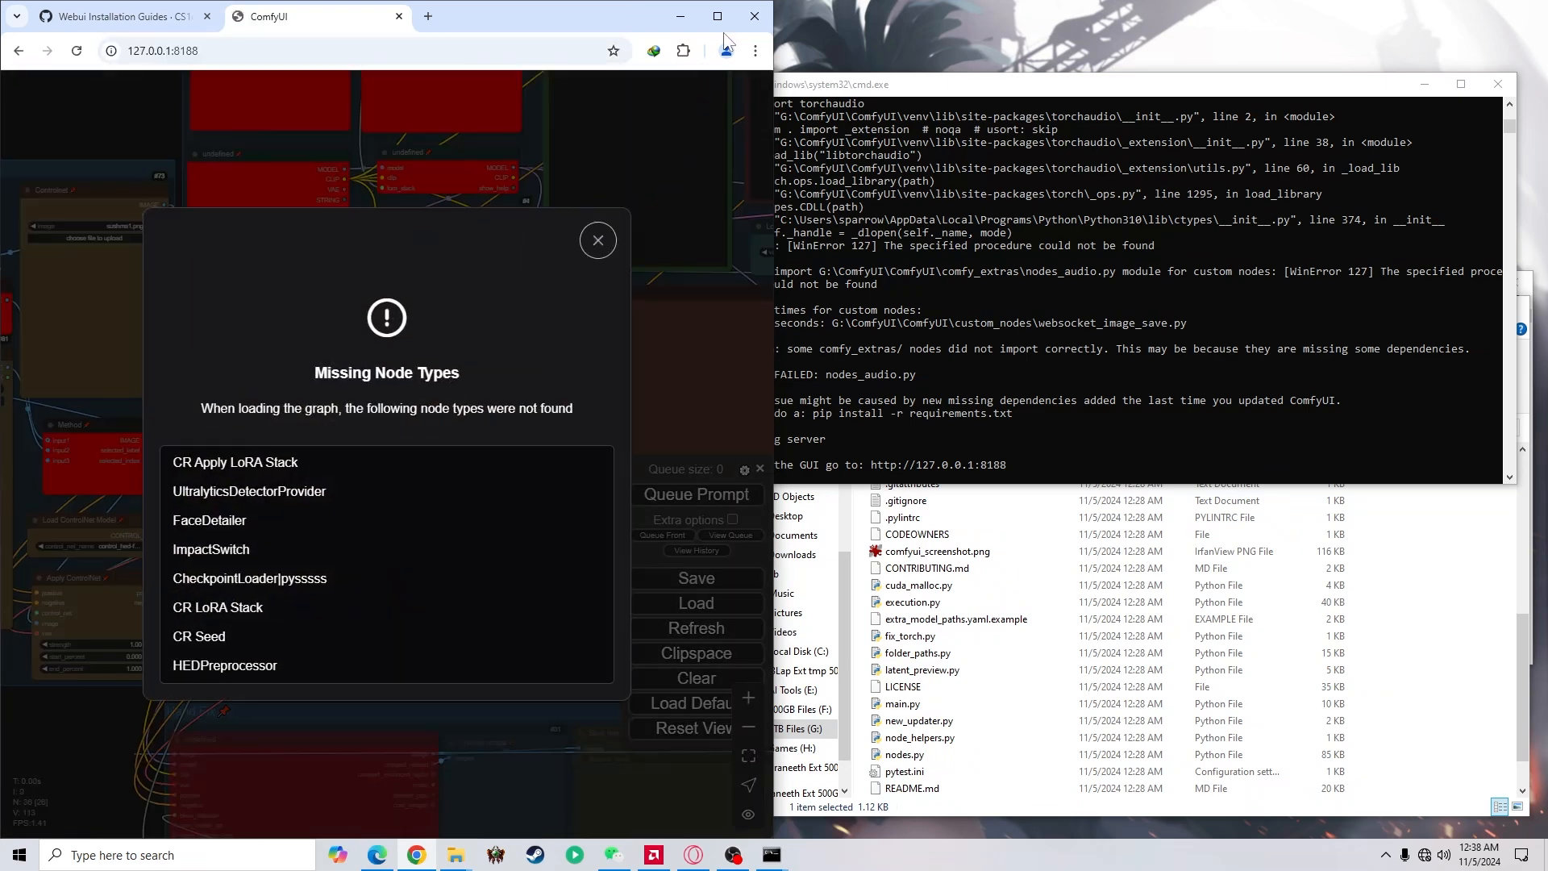
Maximize the browser and dismiss the Missing Node Types notice over the loaded workflow
left_click(718, 17)
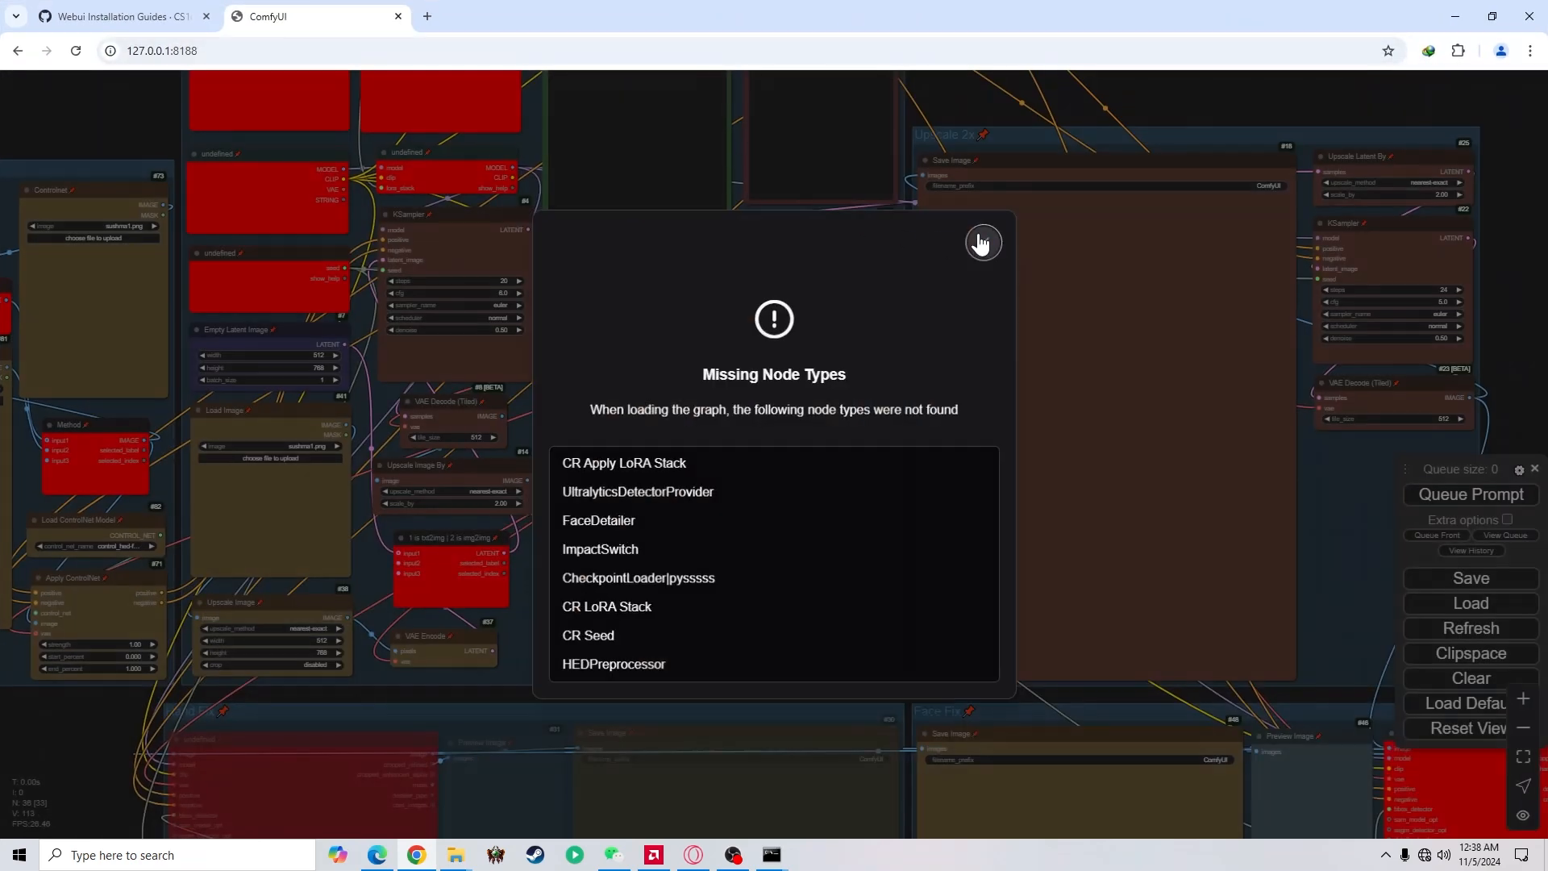
left_click(980, 242)
left_click_drag(114, 121, 404, 181)
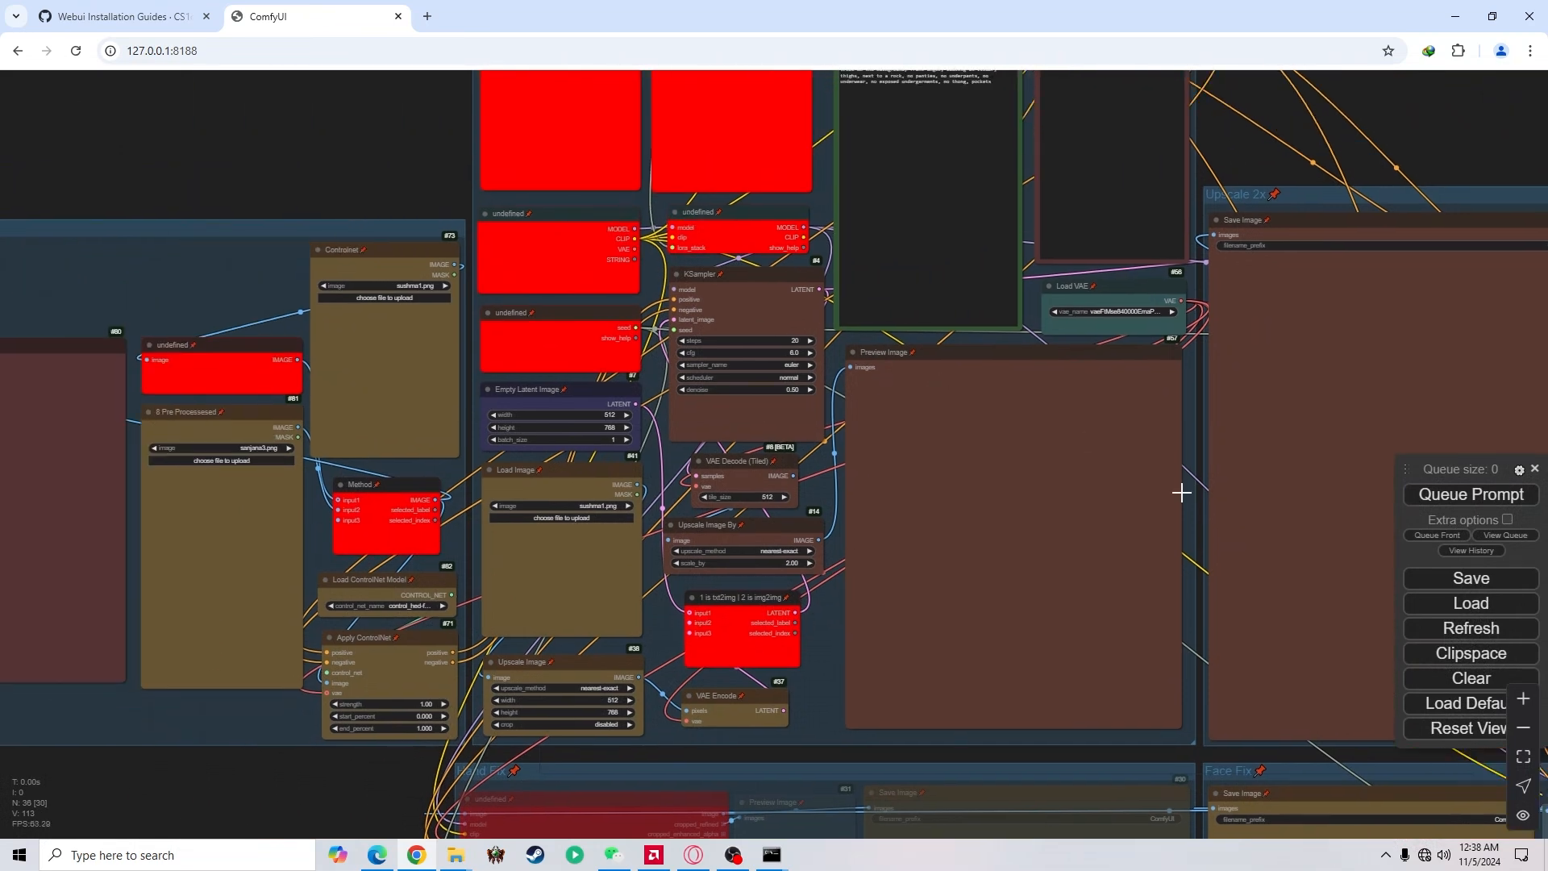
Set ComfyUI's new menu and workflow management to Top and dock the Queue bar in the menu bar
left_click(1519, 470)
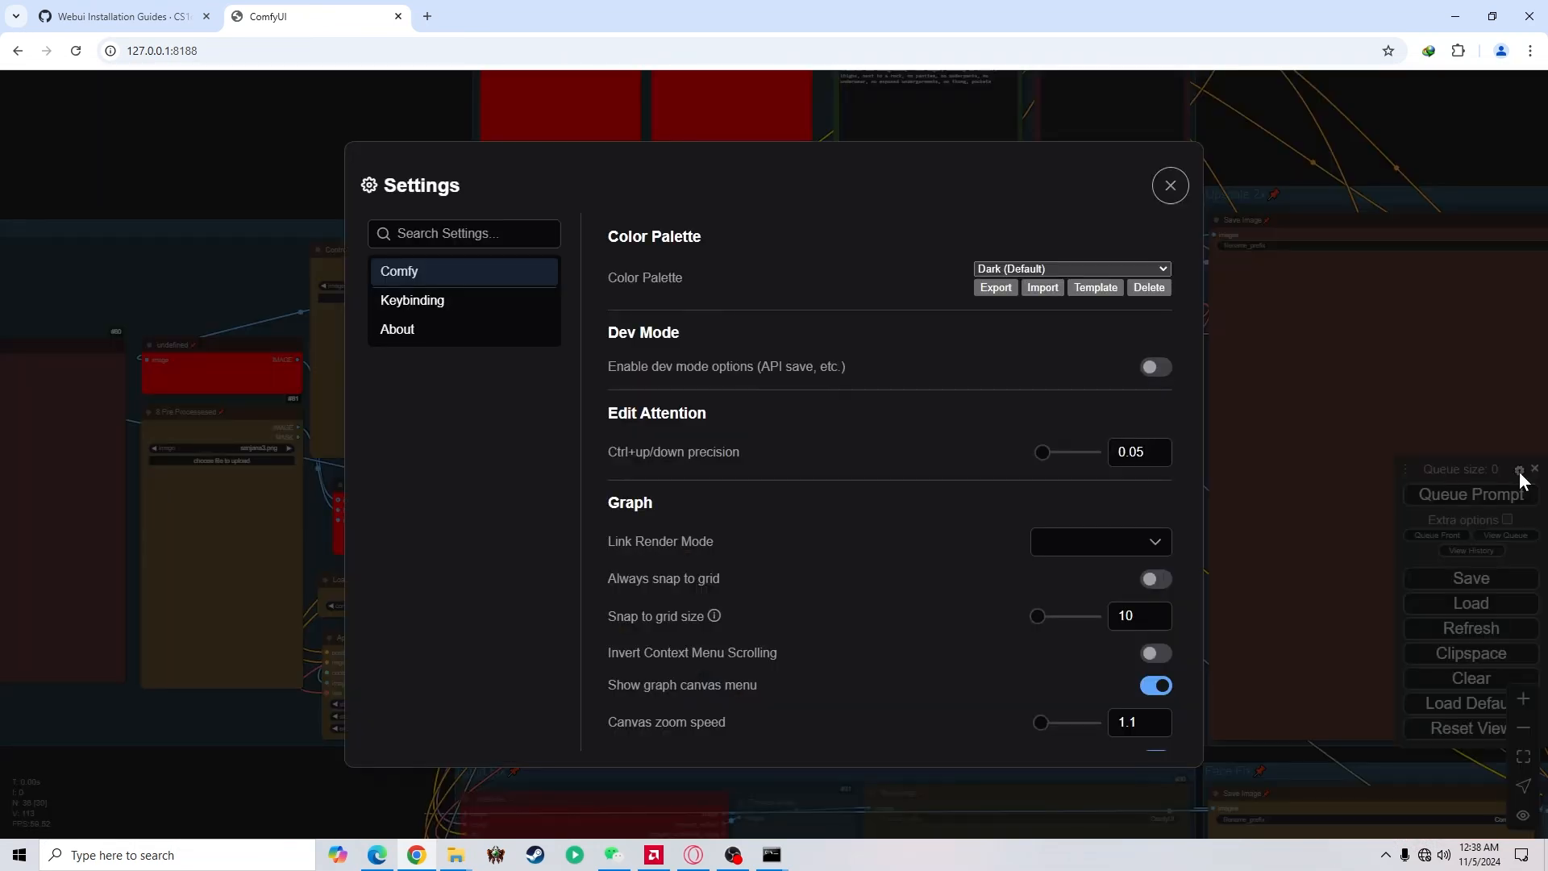
scroll(916, 381, "down", 10)
left_click(1082, 456)
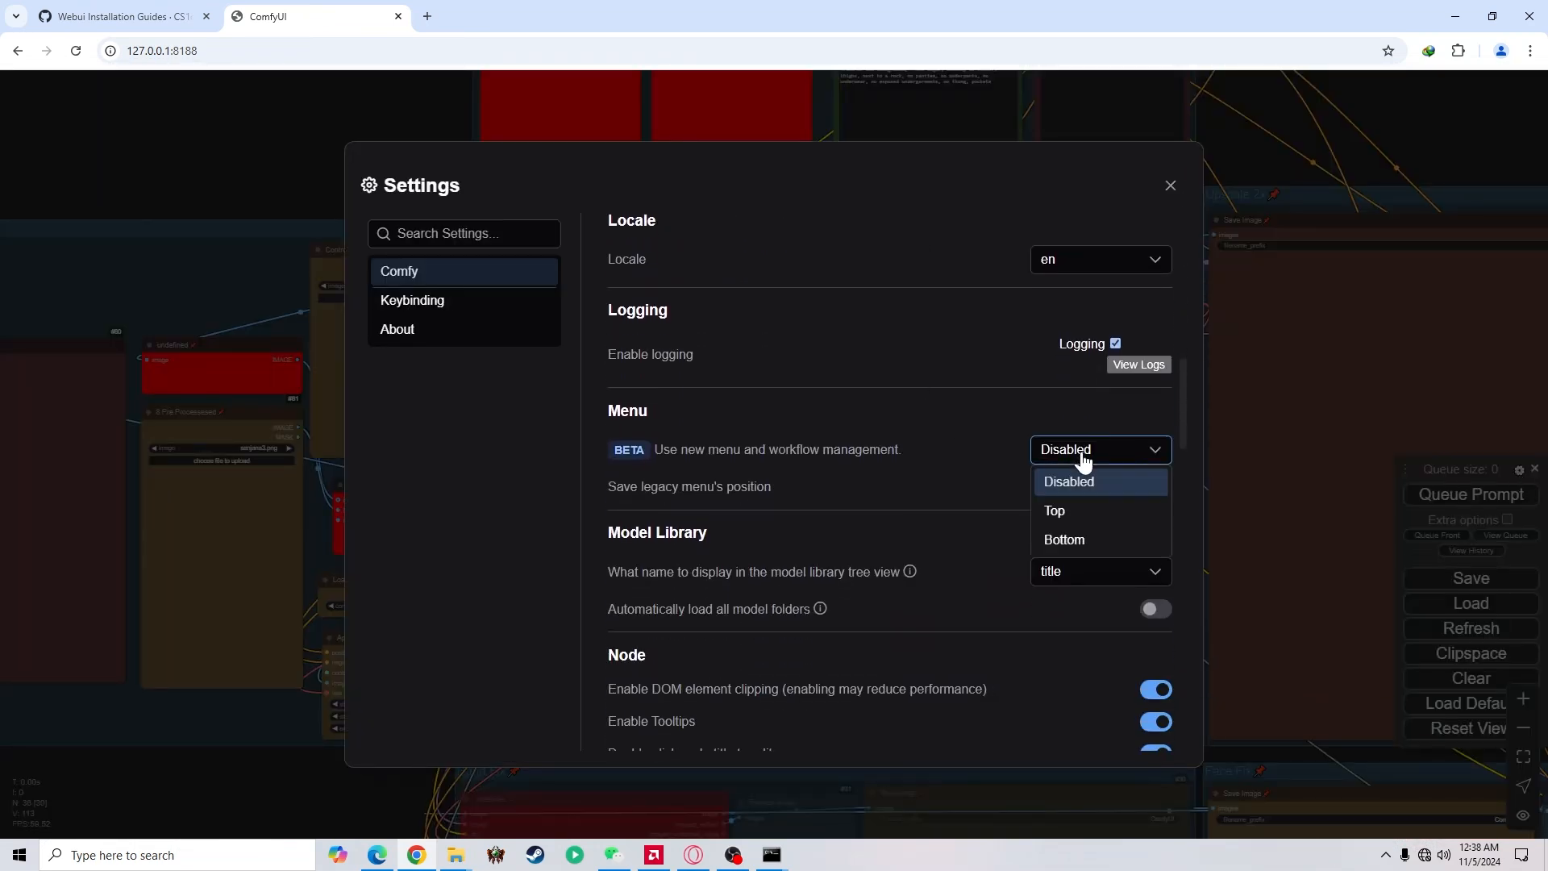
left_click(1093, 516)
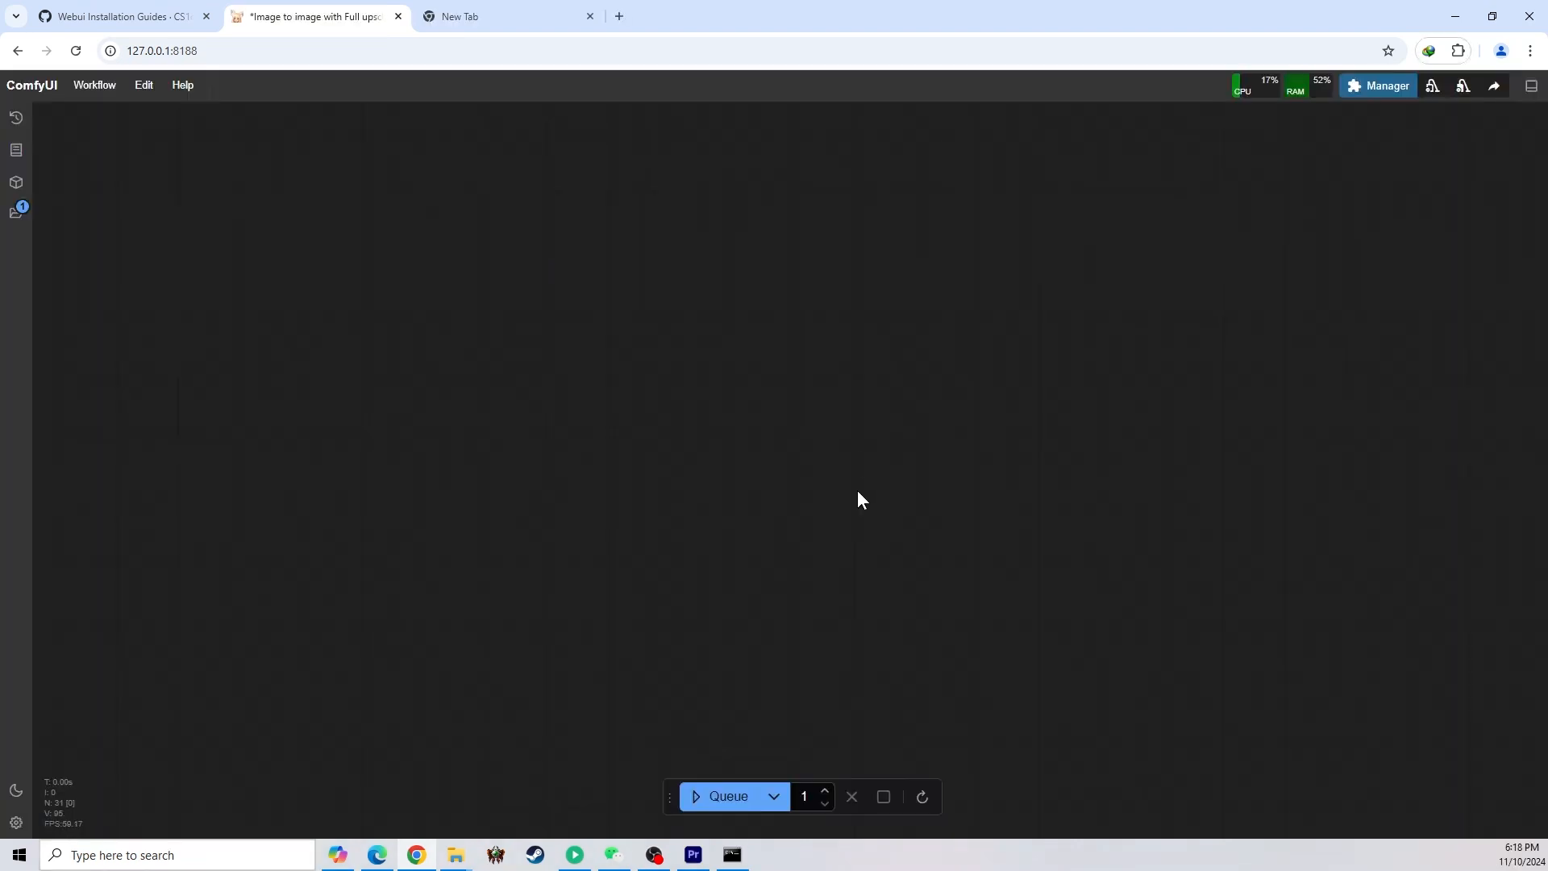
left_click_drag(668, 801, 1086, 99)
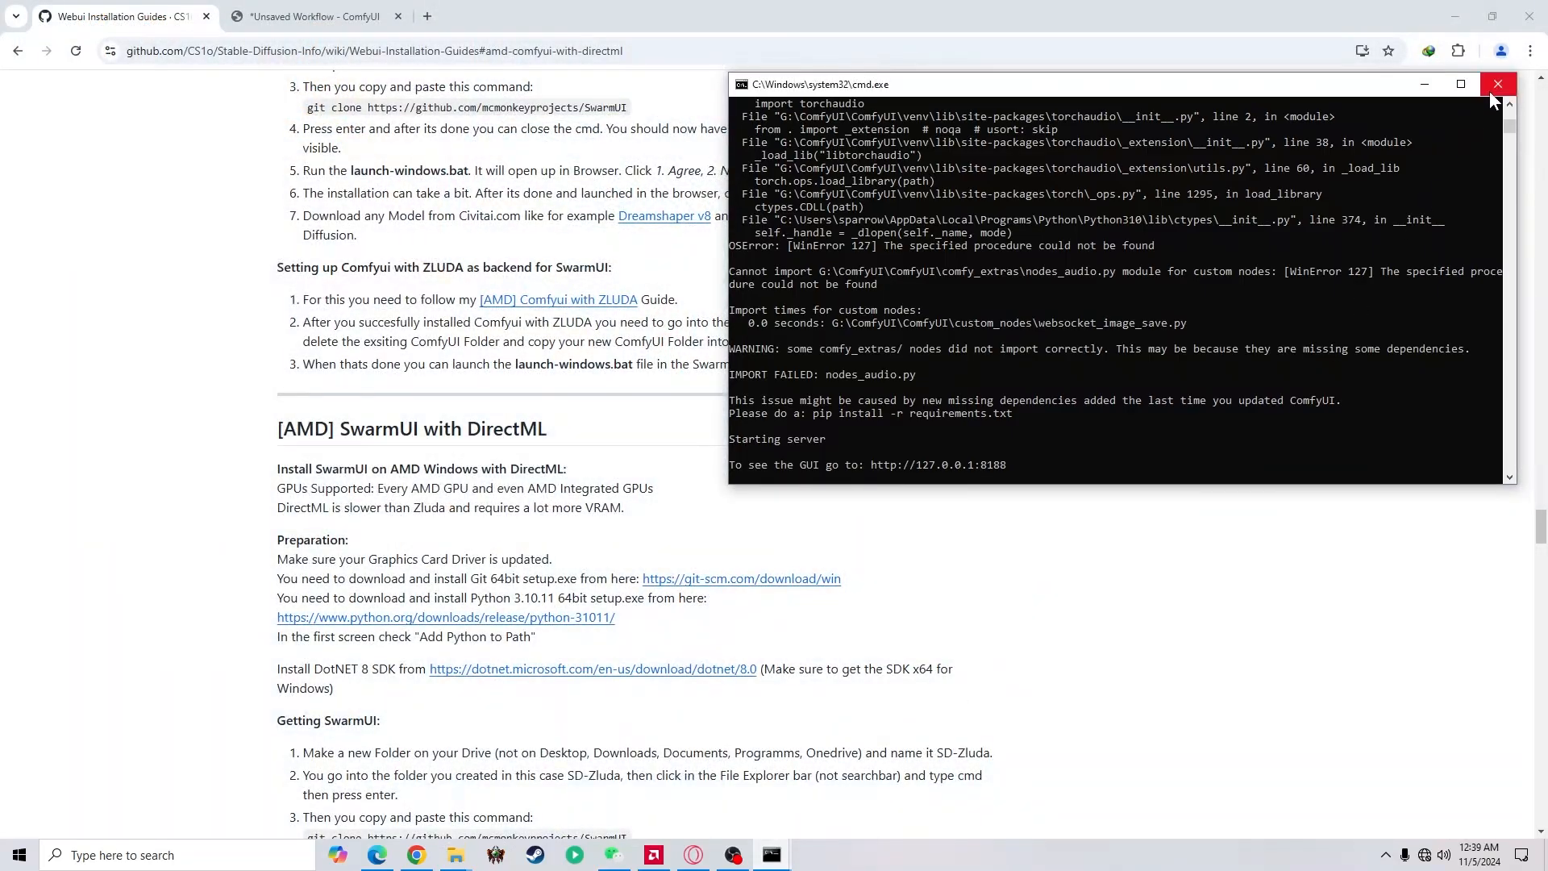
Close the running ComfyUI console and open the custom_nodes folder inside the inner ComfyUI folder
left_click(1491, 92)
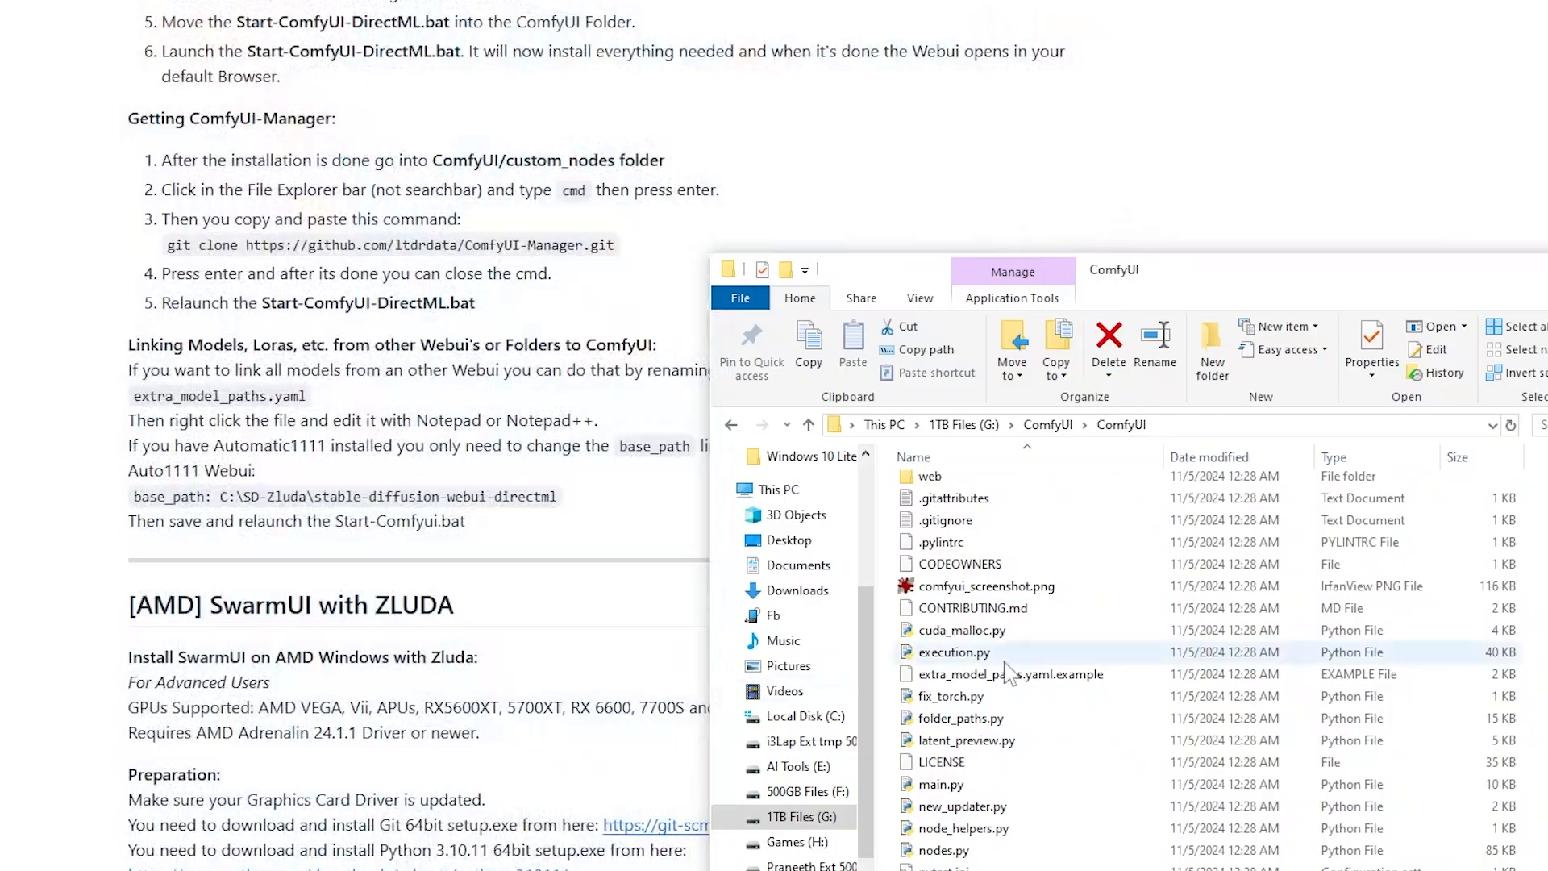
scroll(1006, 669, "up", 5)
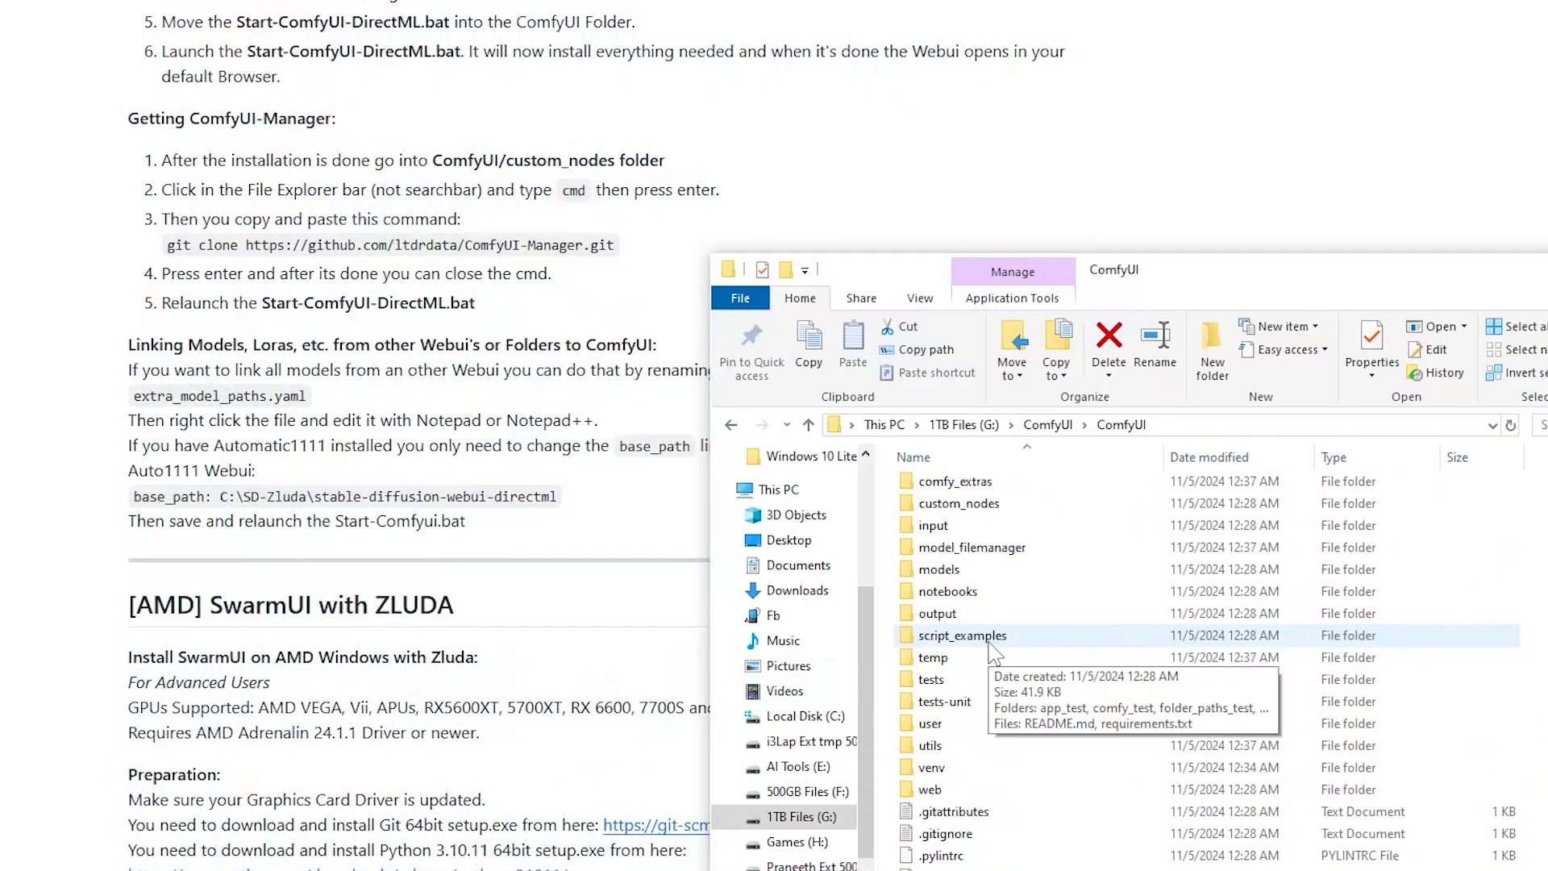
scroll(1040, 619, "up", 1)
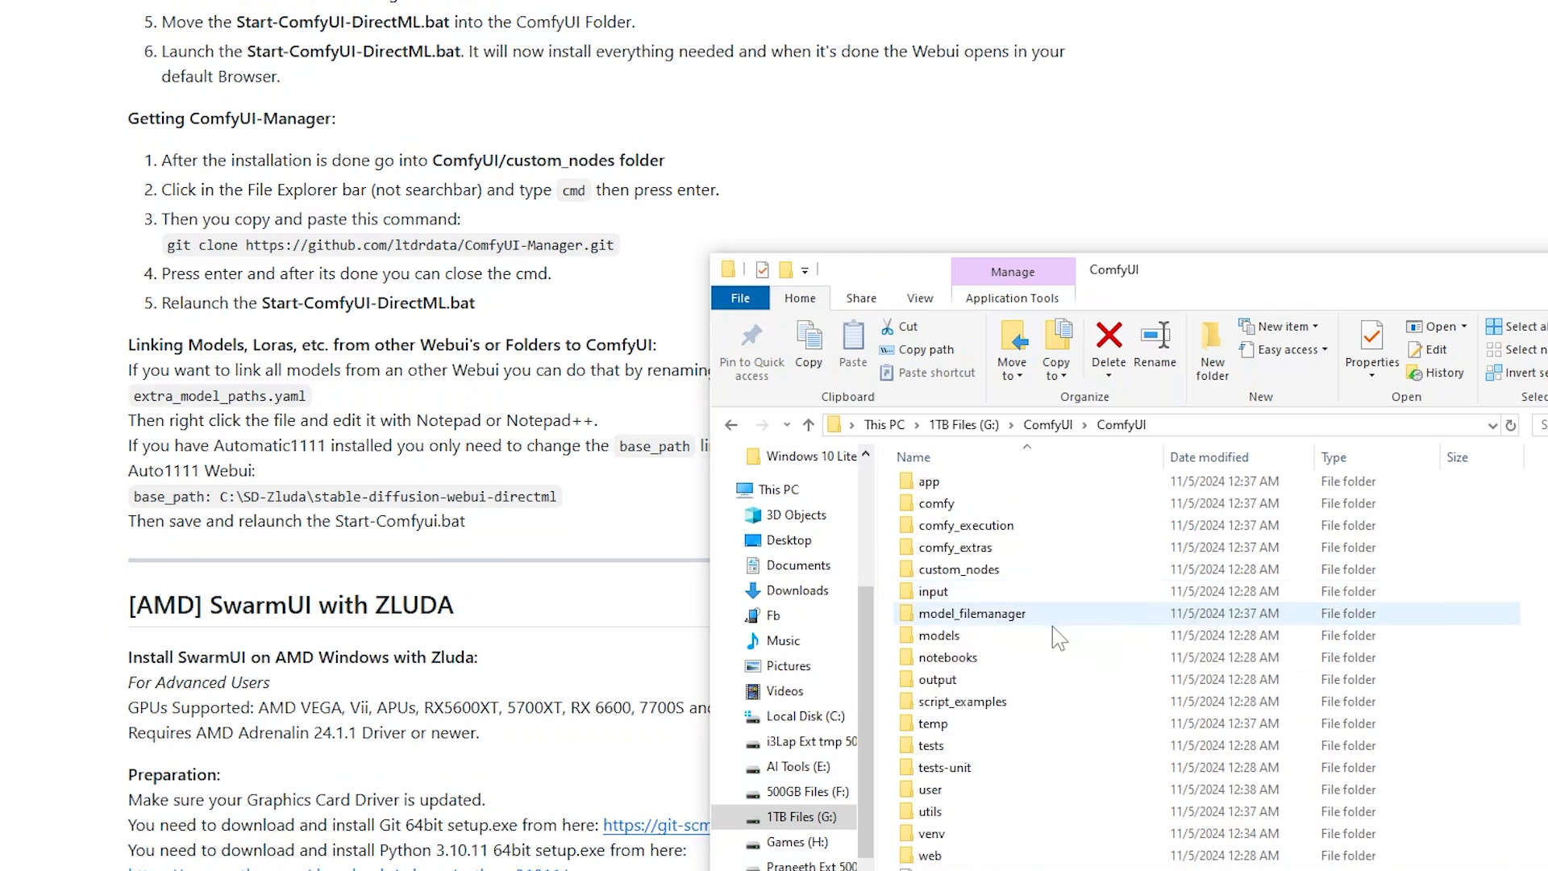
key("c")
double_click(993, 571)
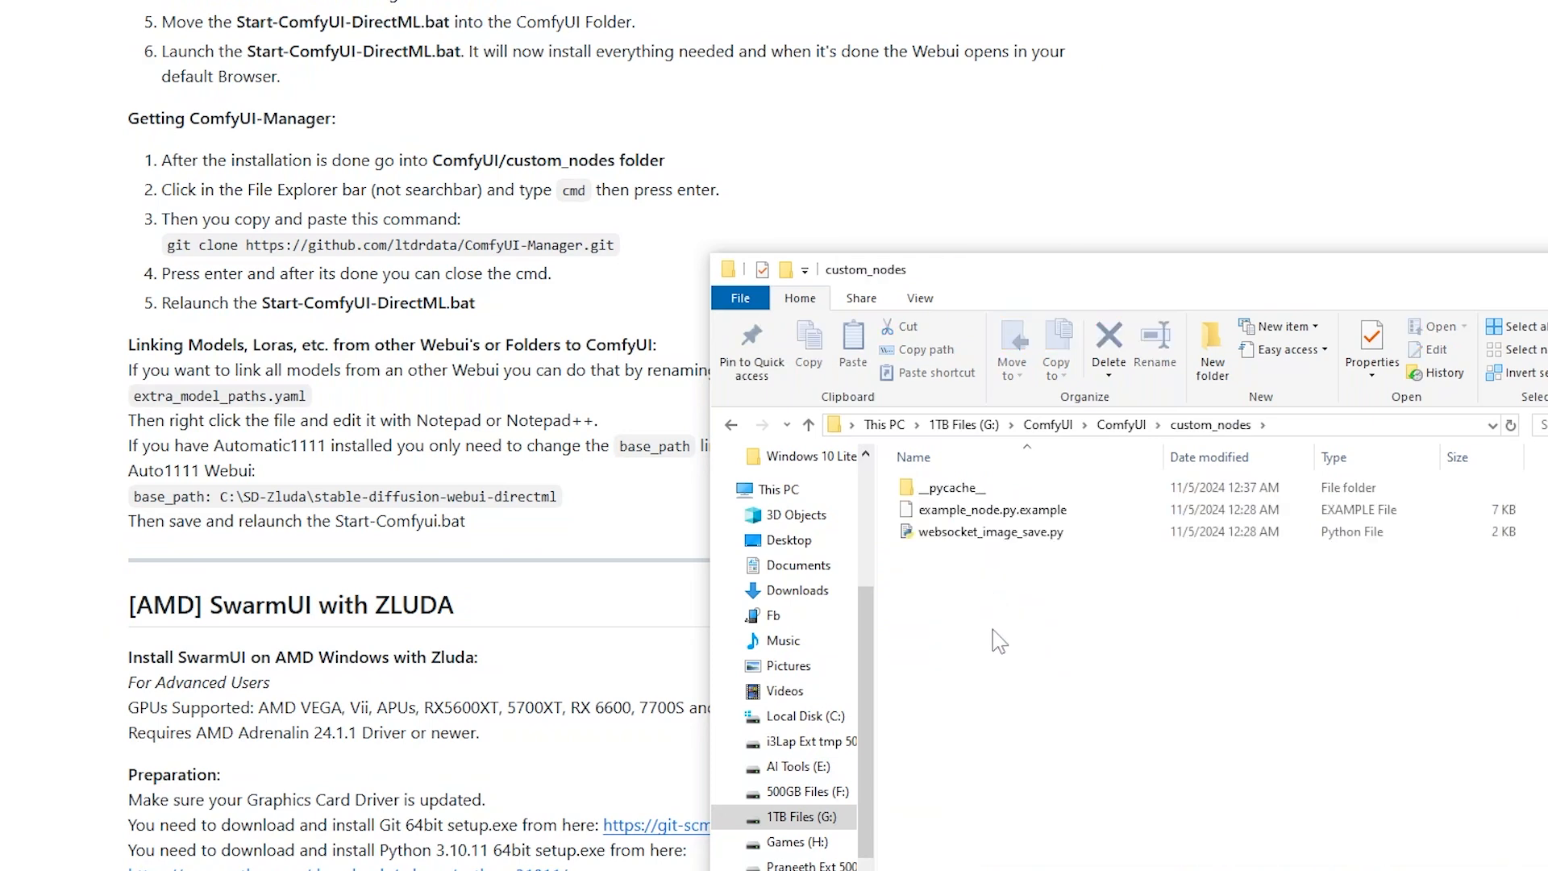
Open a command prompt in the custom_nodes folder and move its window clear of the ComfyUI-Manager instructions
left_click(1317, 433)
type("cmd")
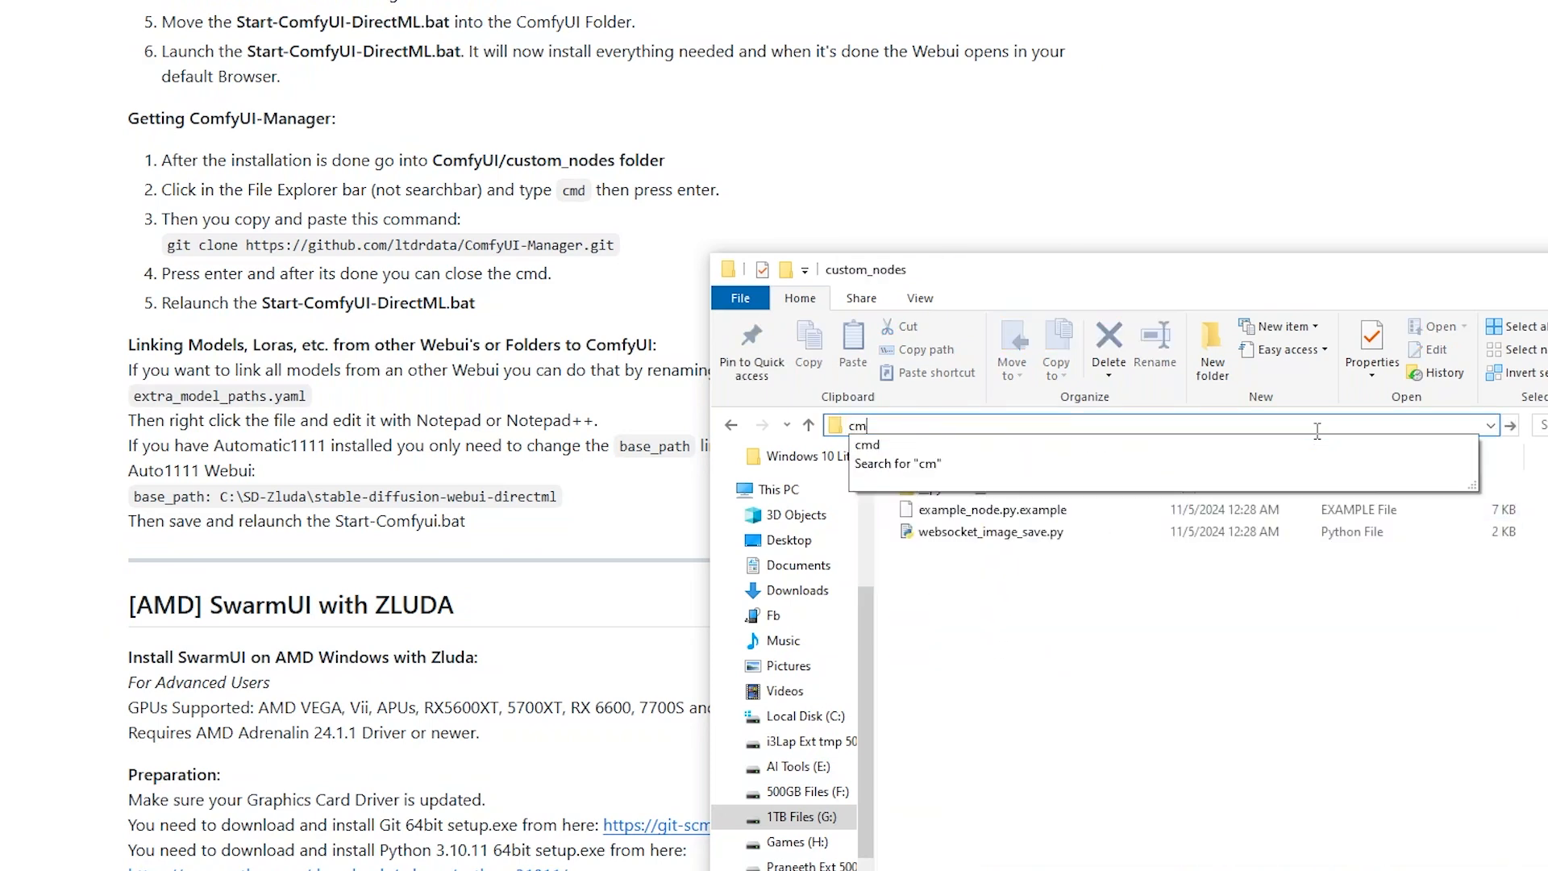
key("Return")
left_click_drag(569, 83, 1309, 199)
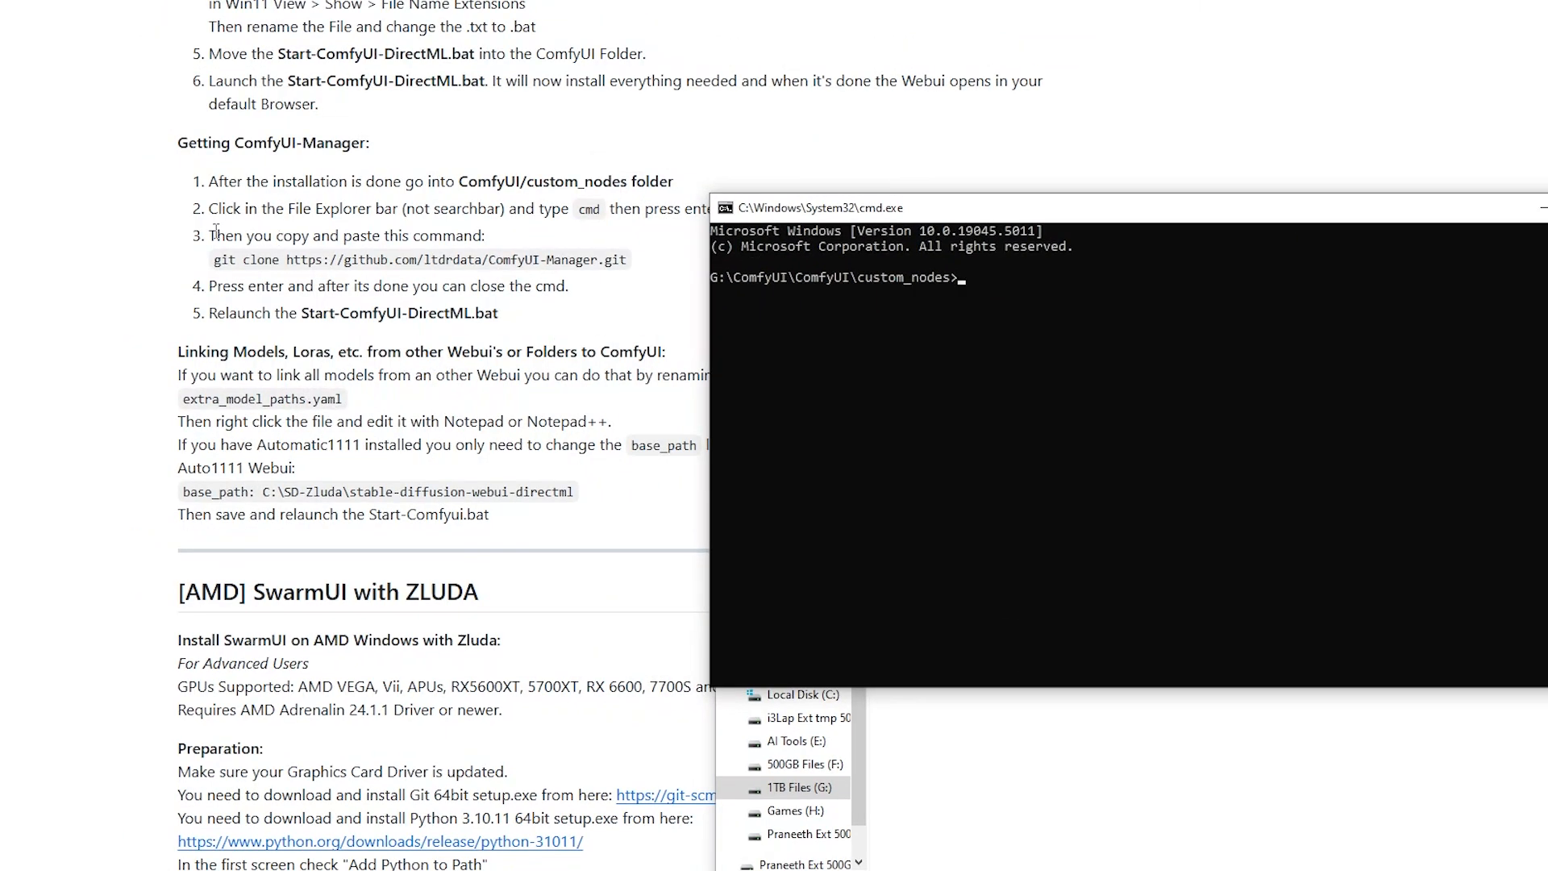
left_click_drag(214, 259, 642, 277)
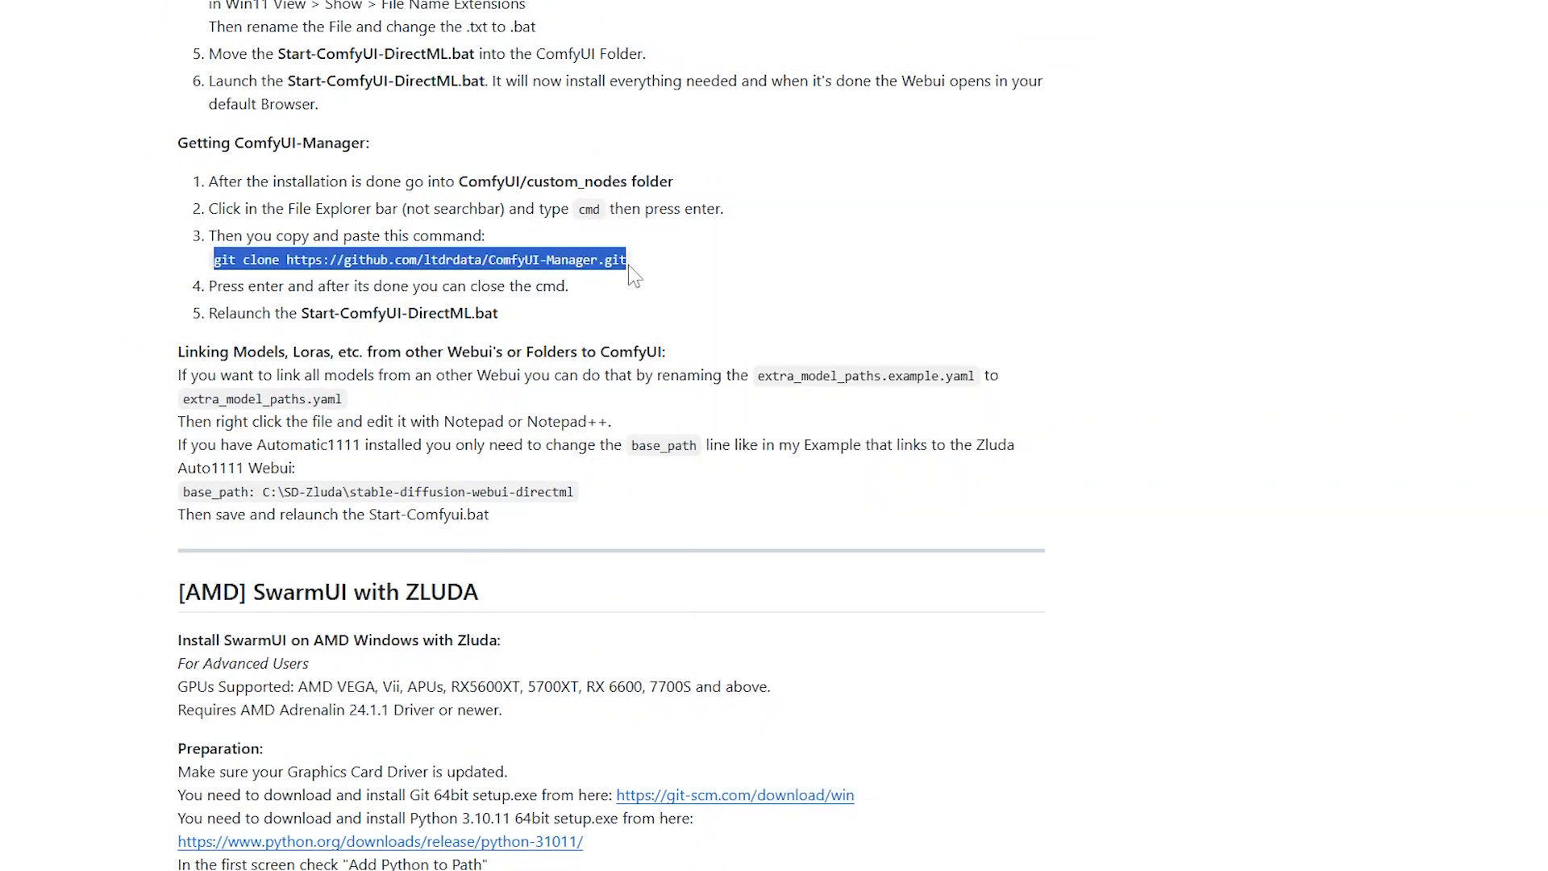
key("alt+Tab")
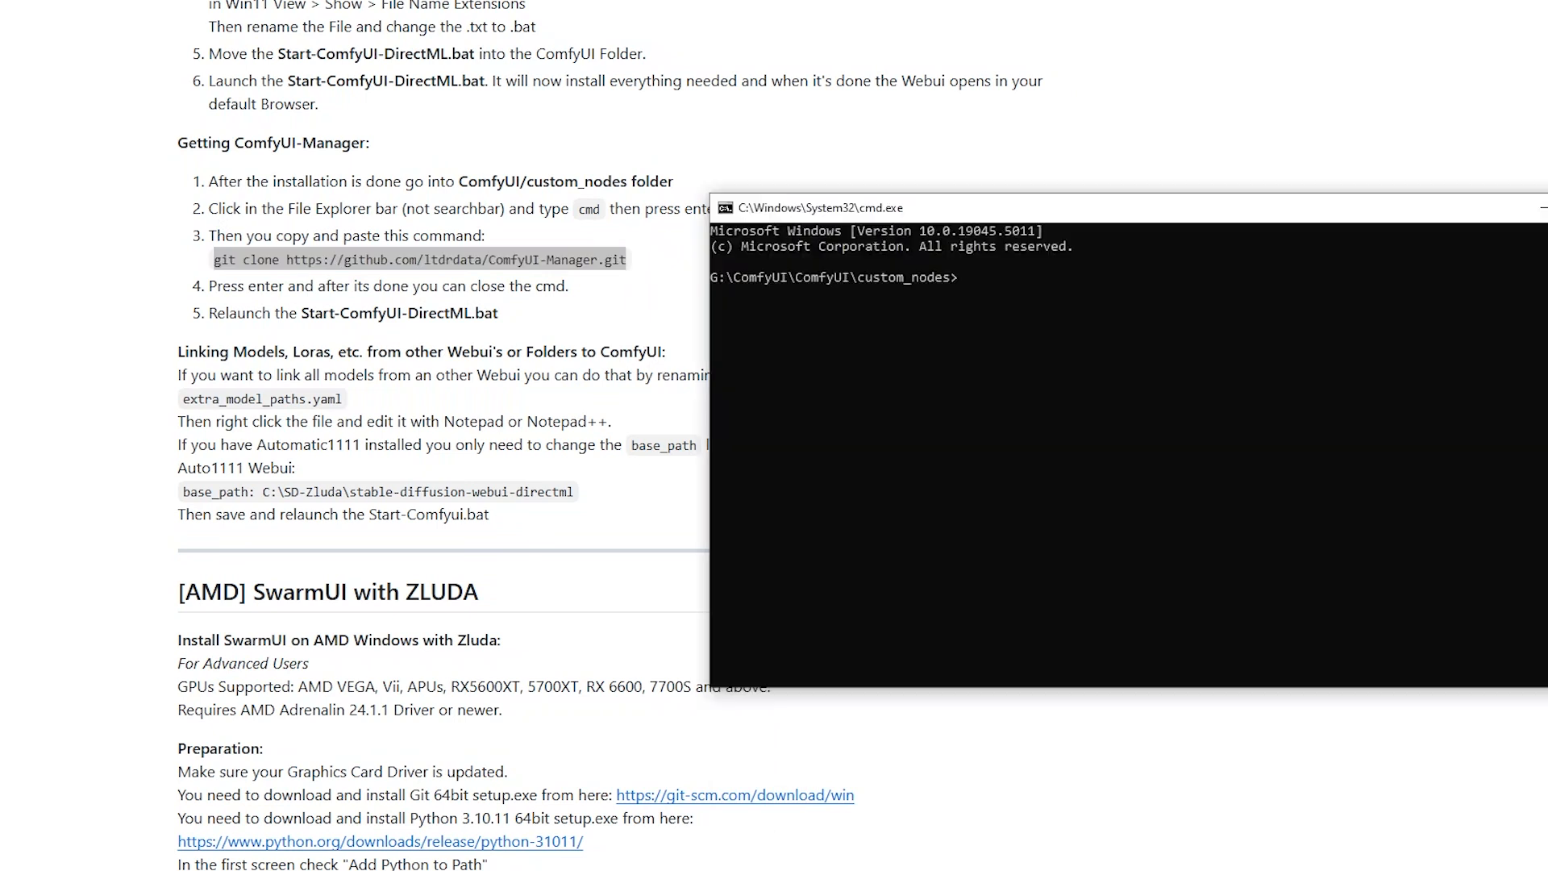
key("ctrl+v")
key("Return")
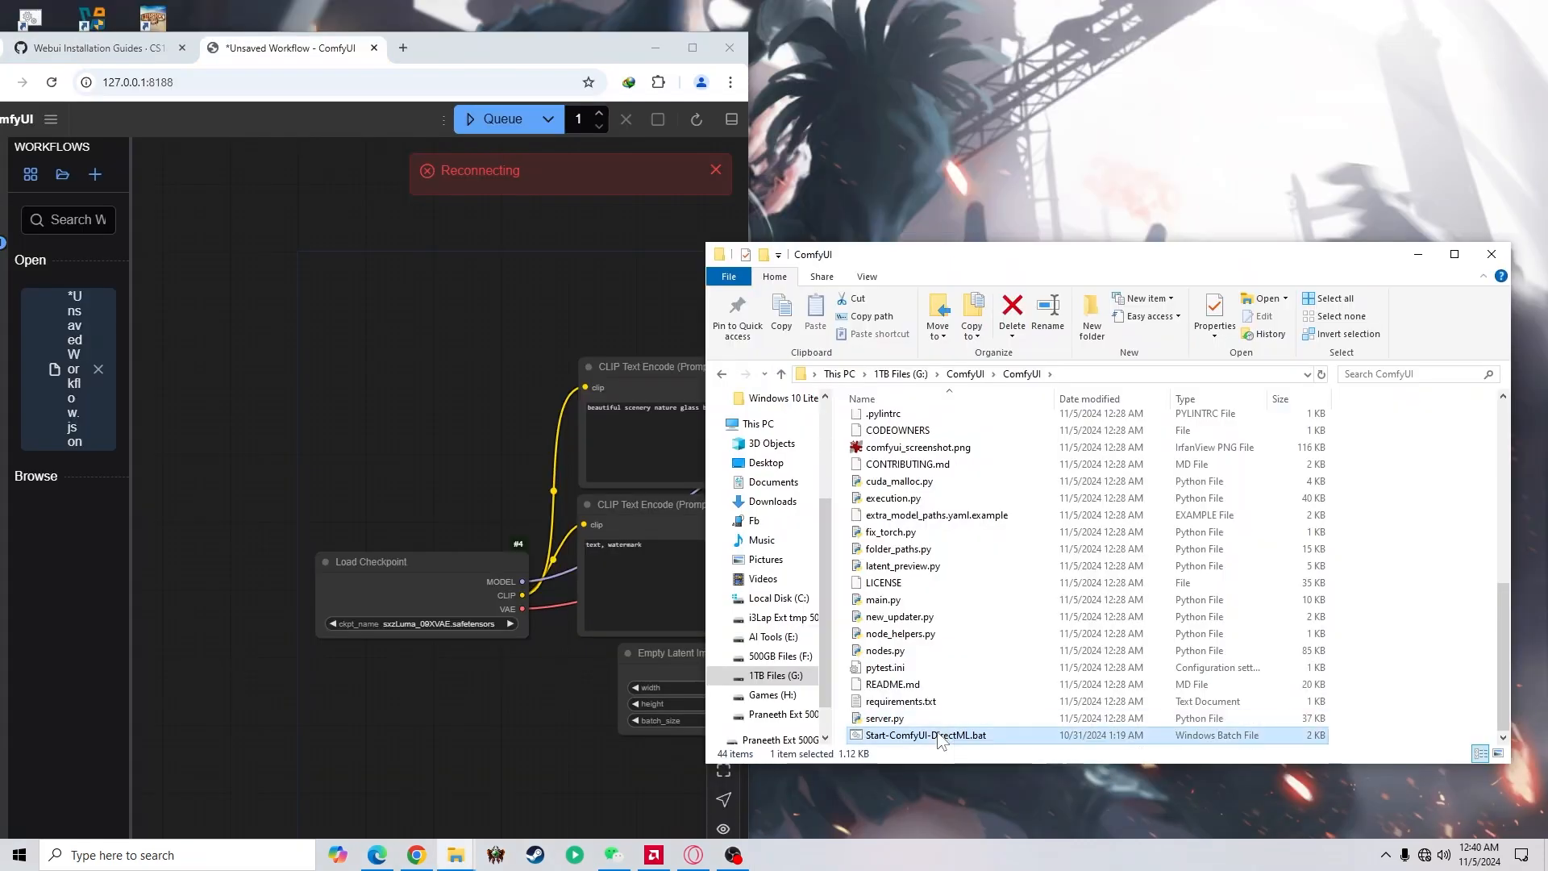
Relaunch Start-ComfyUI-DirectML.bat to load ComfyUI-Manager and reposition its console window
double_click(926, 734)
left_click_drag(637, 180, 1166, 426)
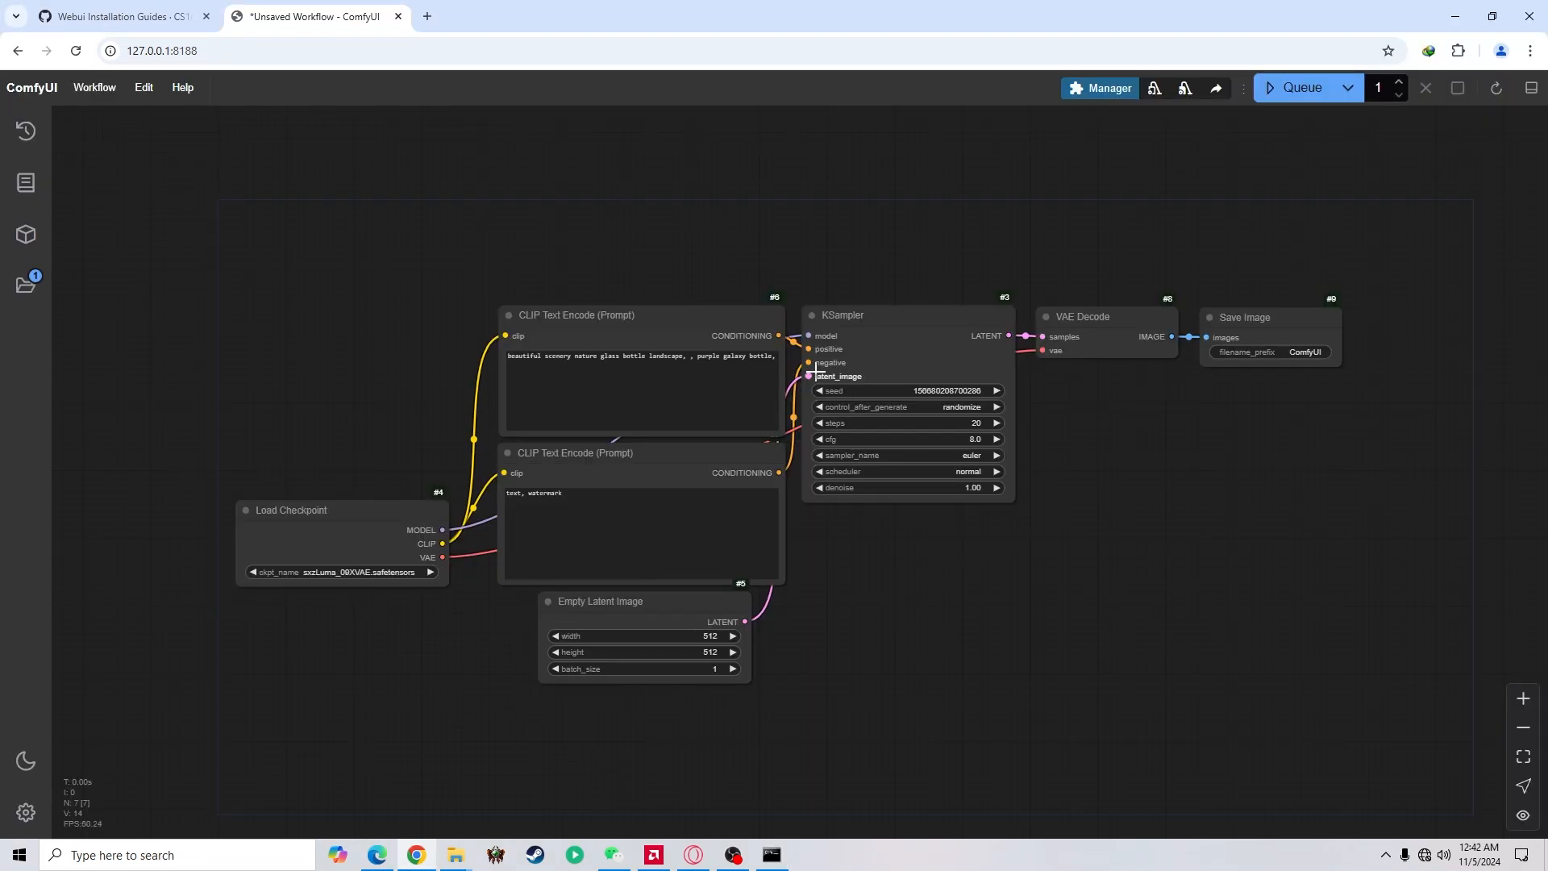
Change "purple galaxy bottle" to "purple forest bottle" in the positive prompt and queue the image generation
left_click(675, 357)
left_click_drag(572, 354, 826, 357)
left_click(695, 362)
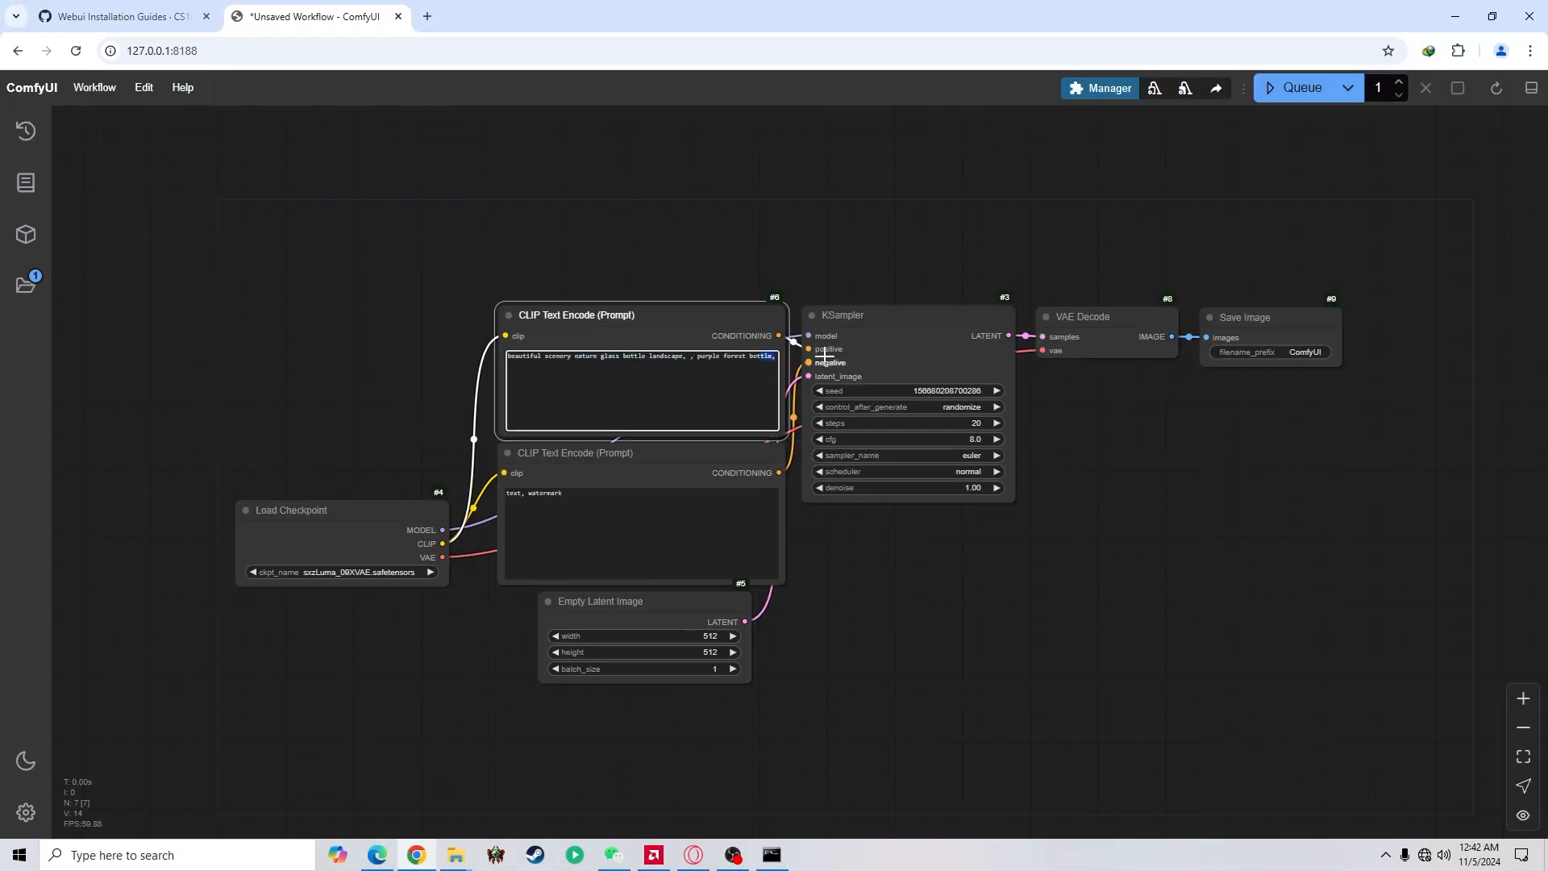
left_click(1312, 96)
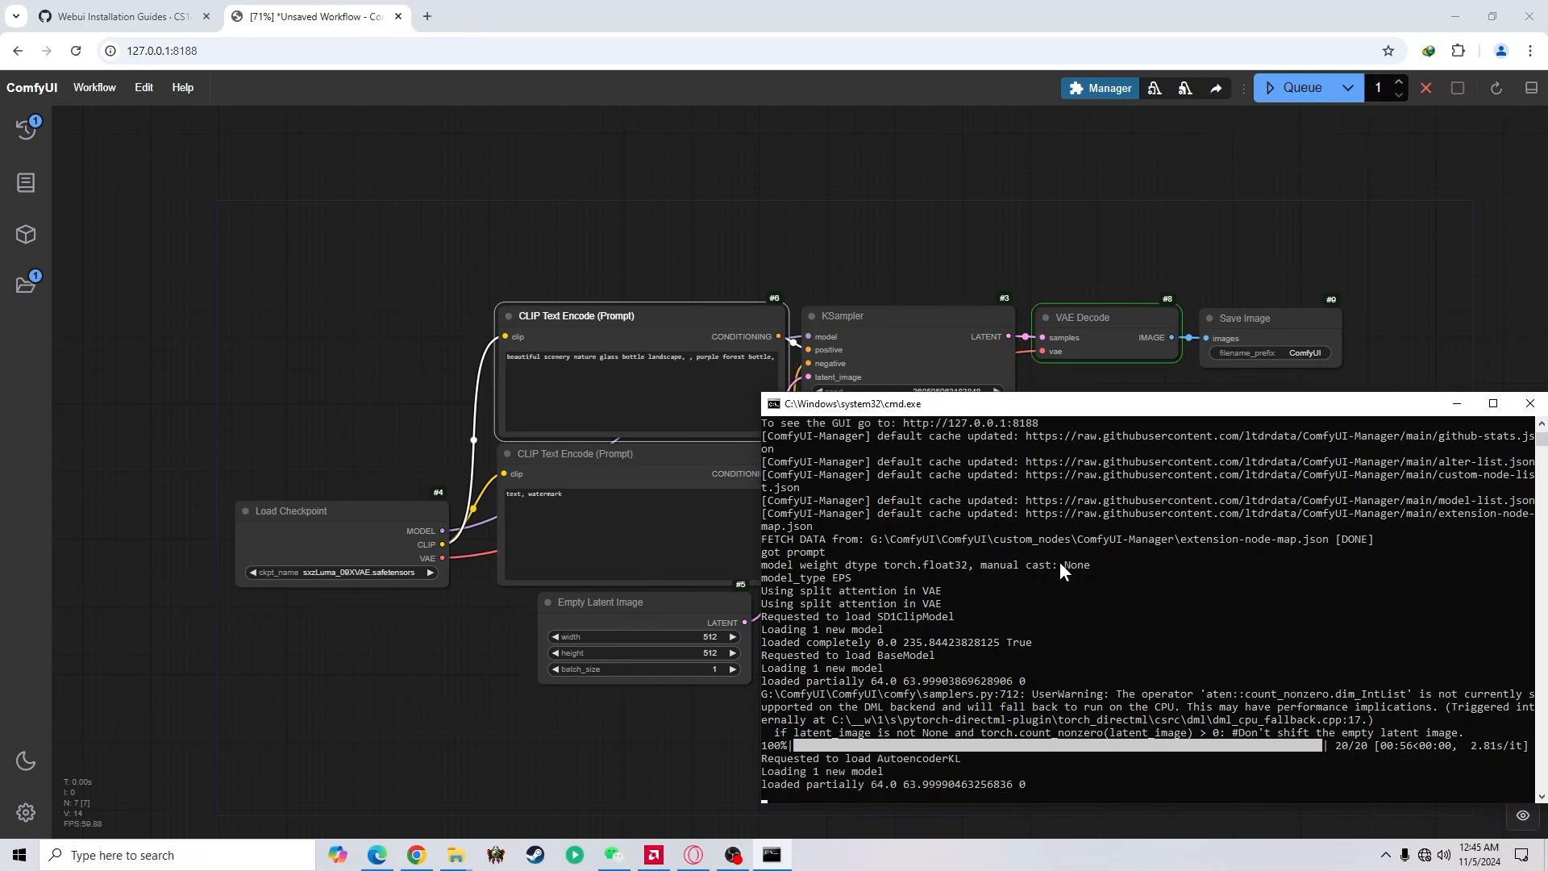
Return to the workflow and examine the generated image in the Save Image node up close
left_click(1185, 201)
scroll(1329, 390, "up", 3)
scroll(1322, 476, "up", 7)
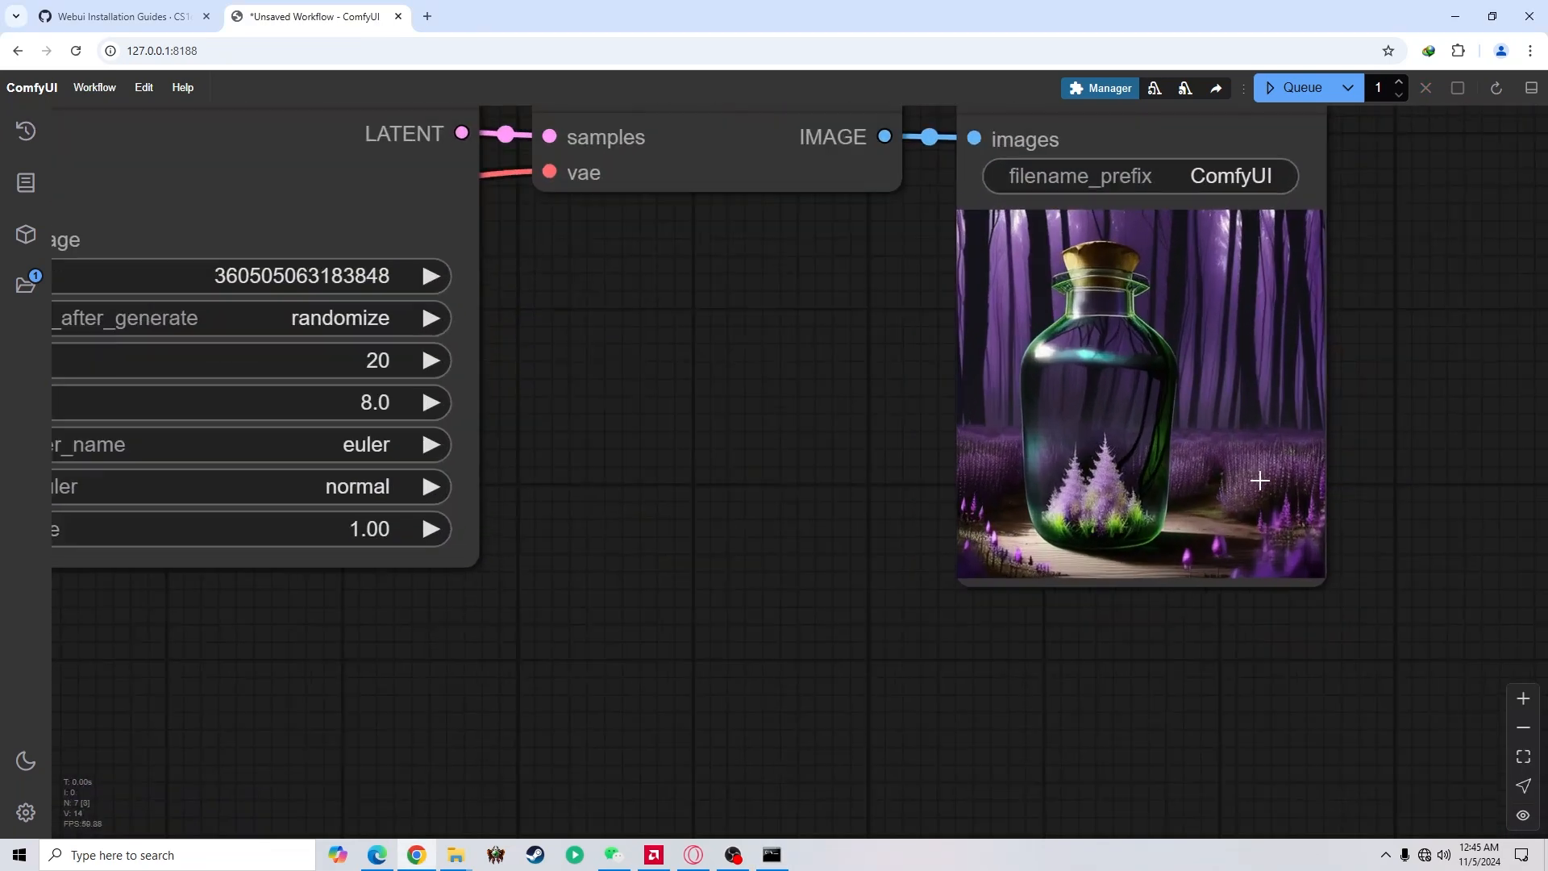
scroll(1306, 477, "up", 5)
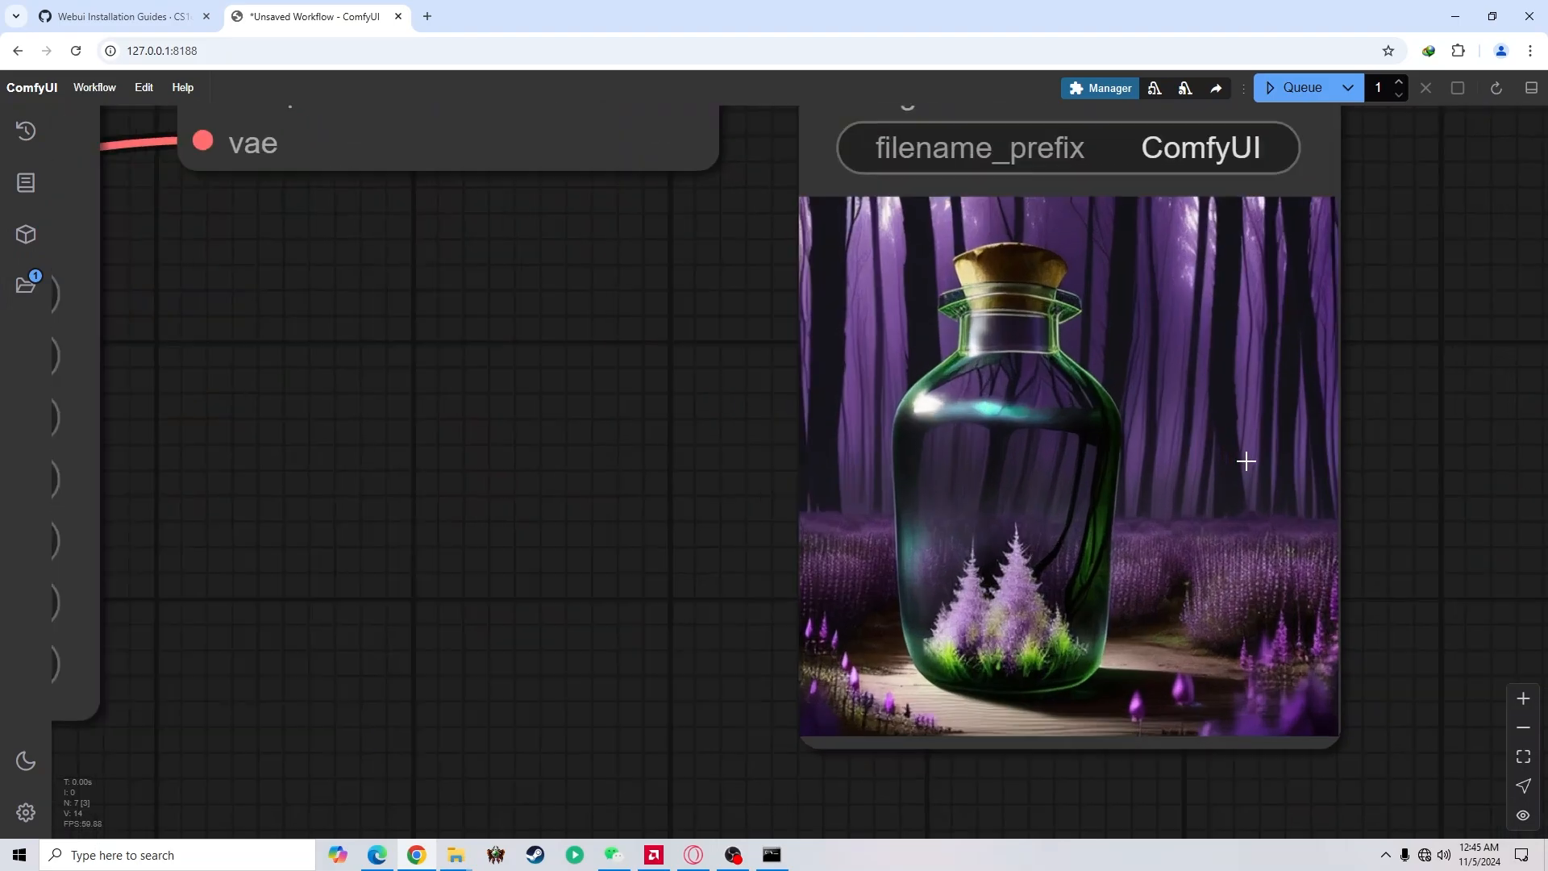
scroll(1247, 461, "down", 10)
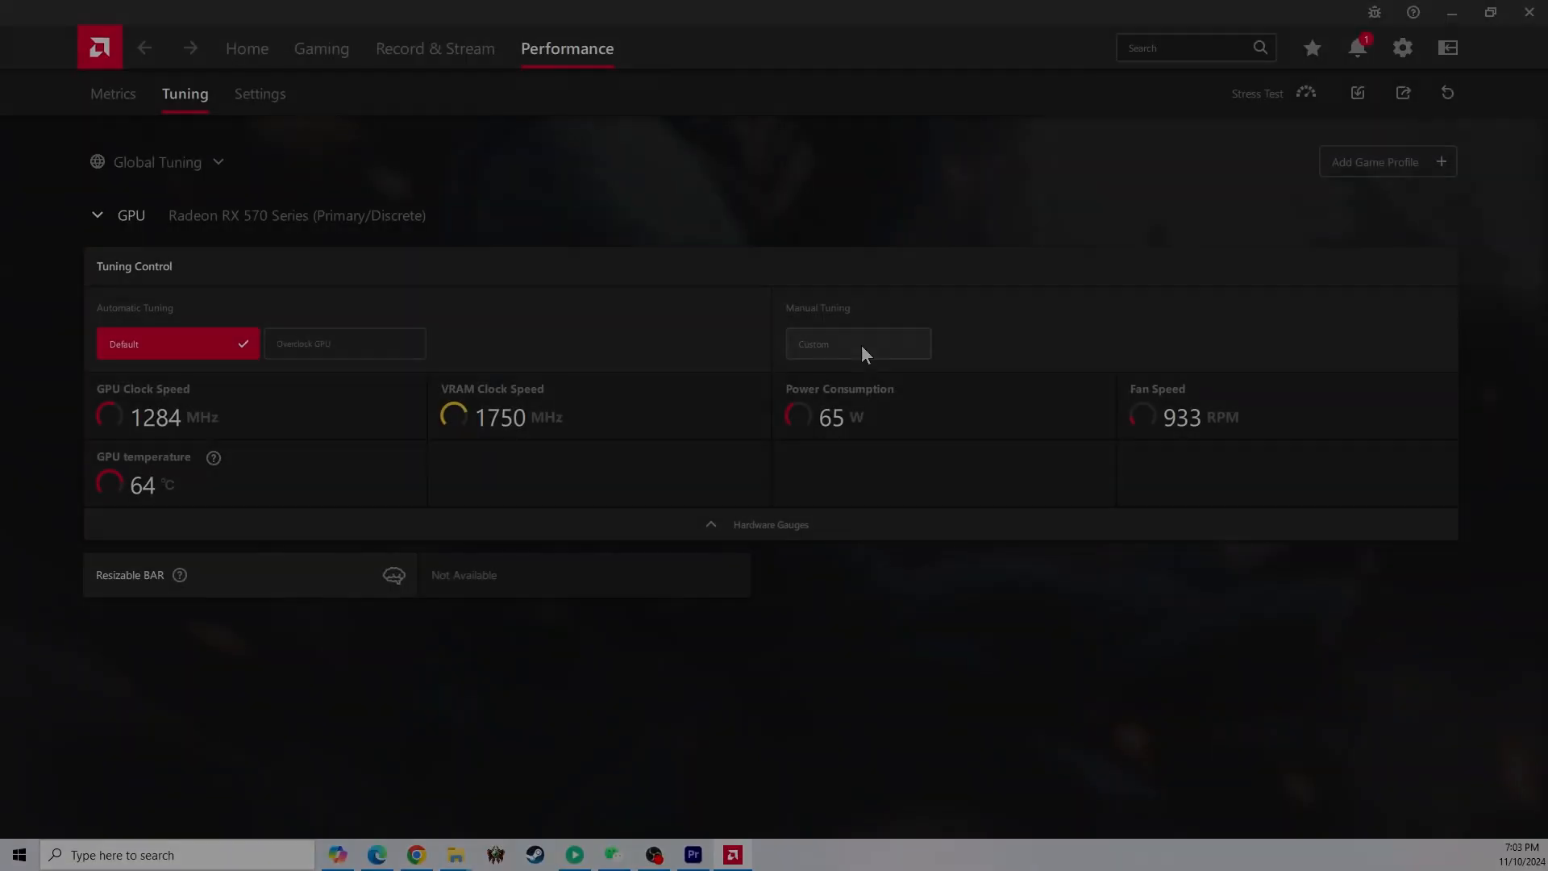
In AMD Software, choose Custom manual tuning, enable GPU Tuning, set Max Frequency to -10 % and apply the changes
left_click(818, 346)
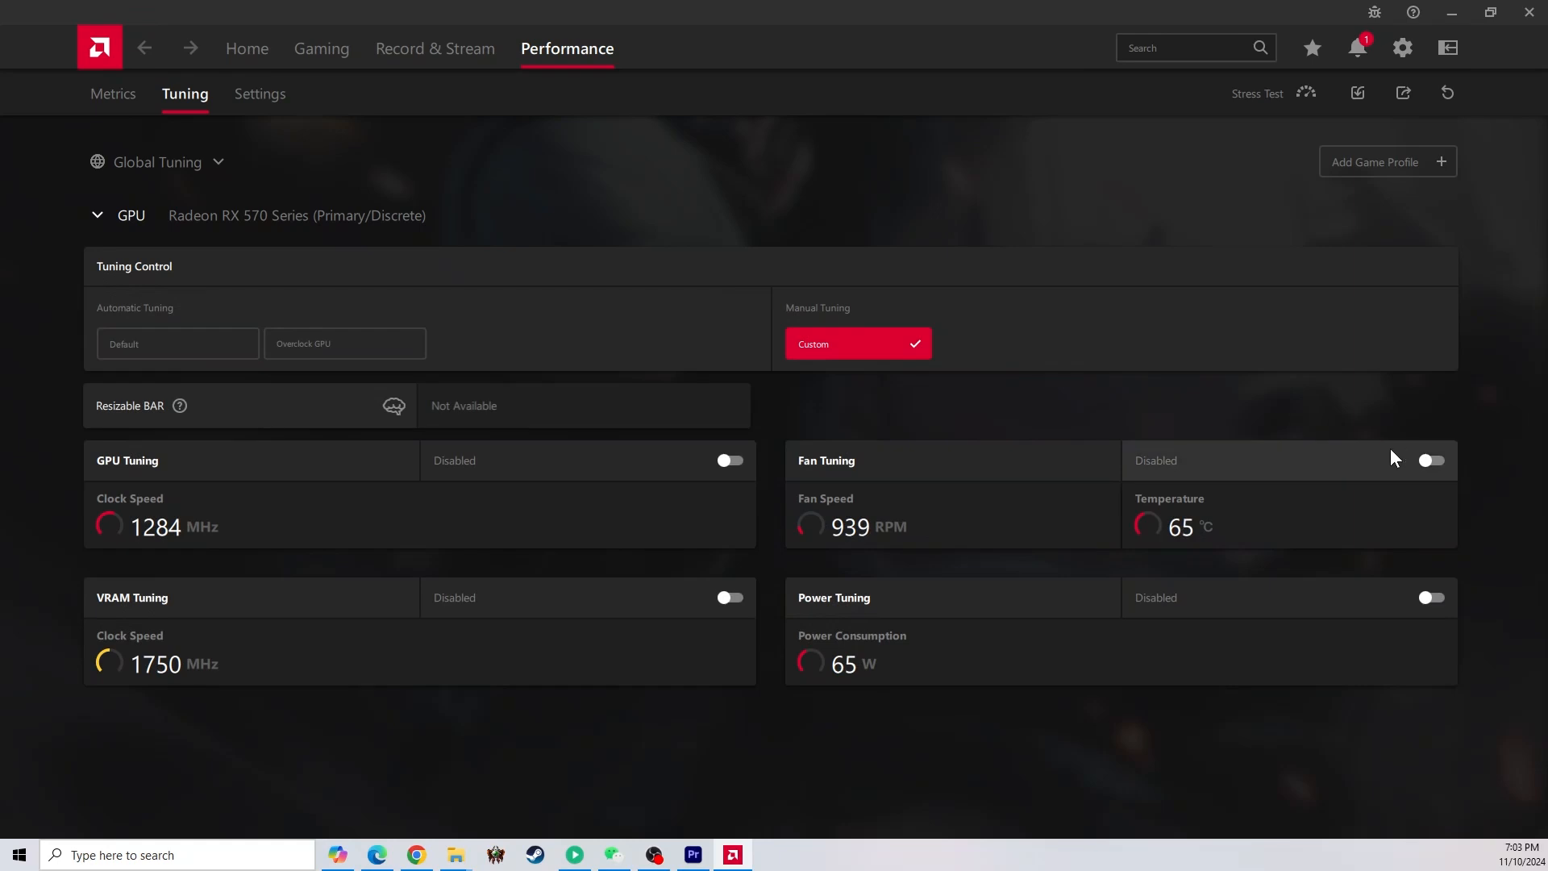
left_click(728, 462)
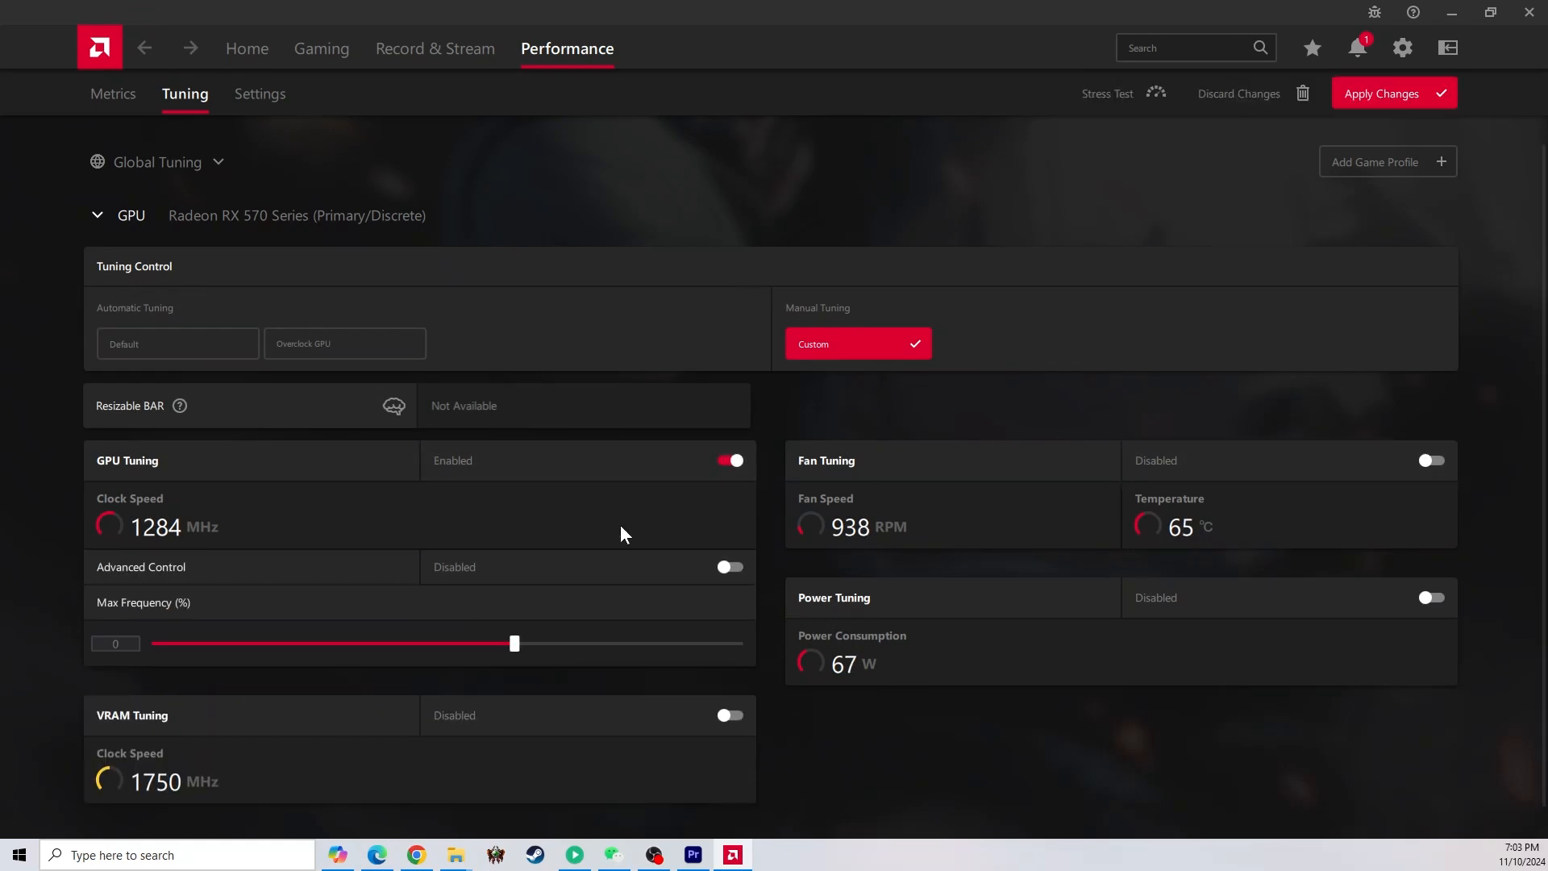
type("-")
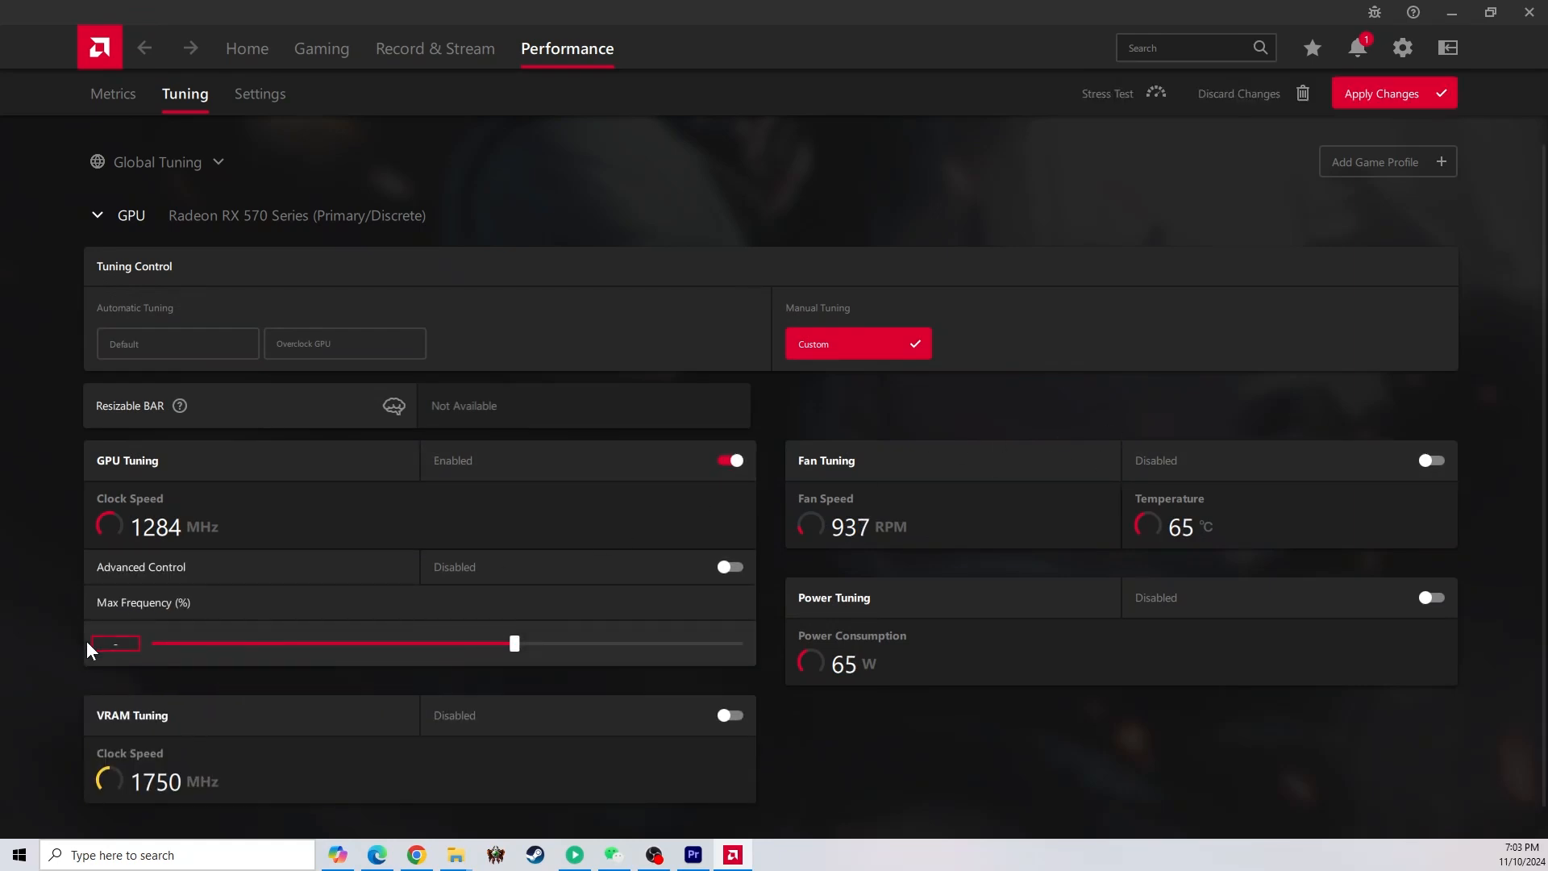
type("5")
key("BackSpace")
type("10")
key("Return")
left_click(1379, 103)
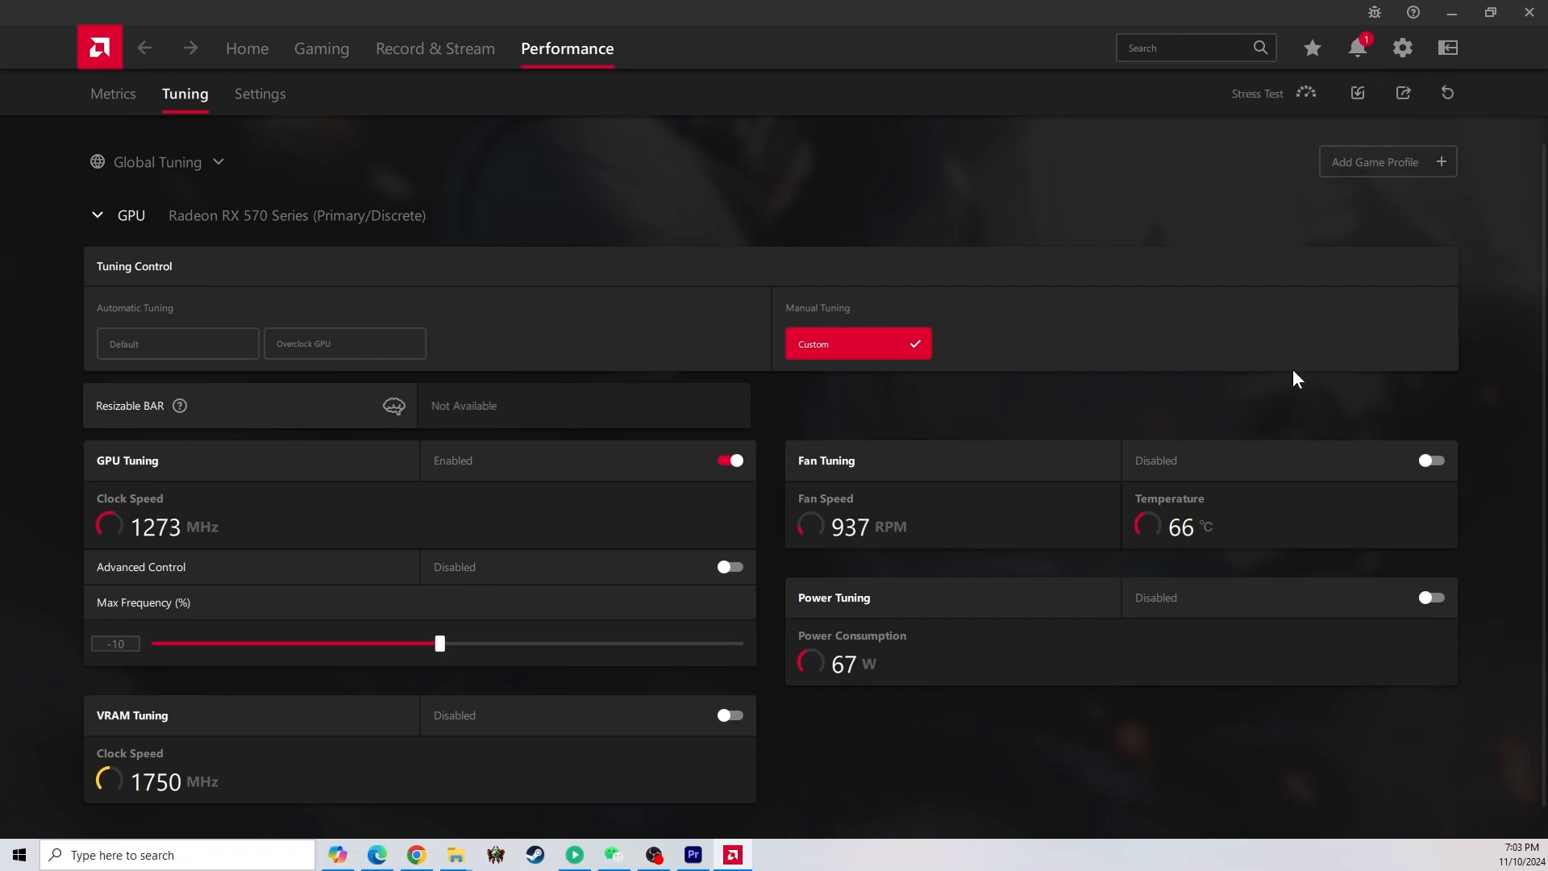
Enable Fan Tuning with Advanced Control, raise the fan curve to reach 100 % below 85 °C and apply the changes
left_click(1432, 464)
scroll(1442, 494, "down", 1)
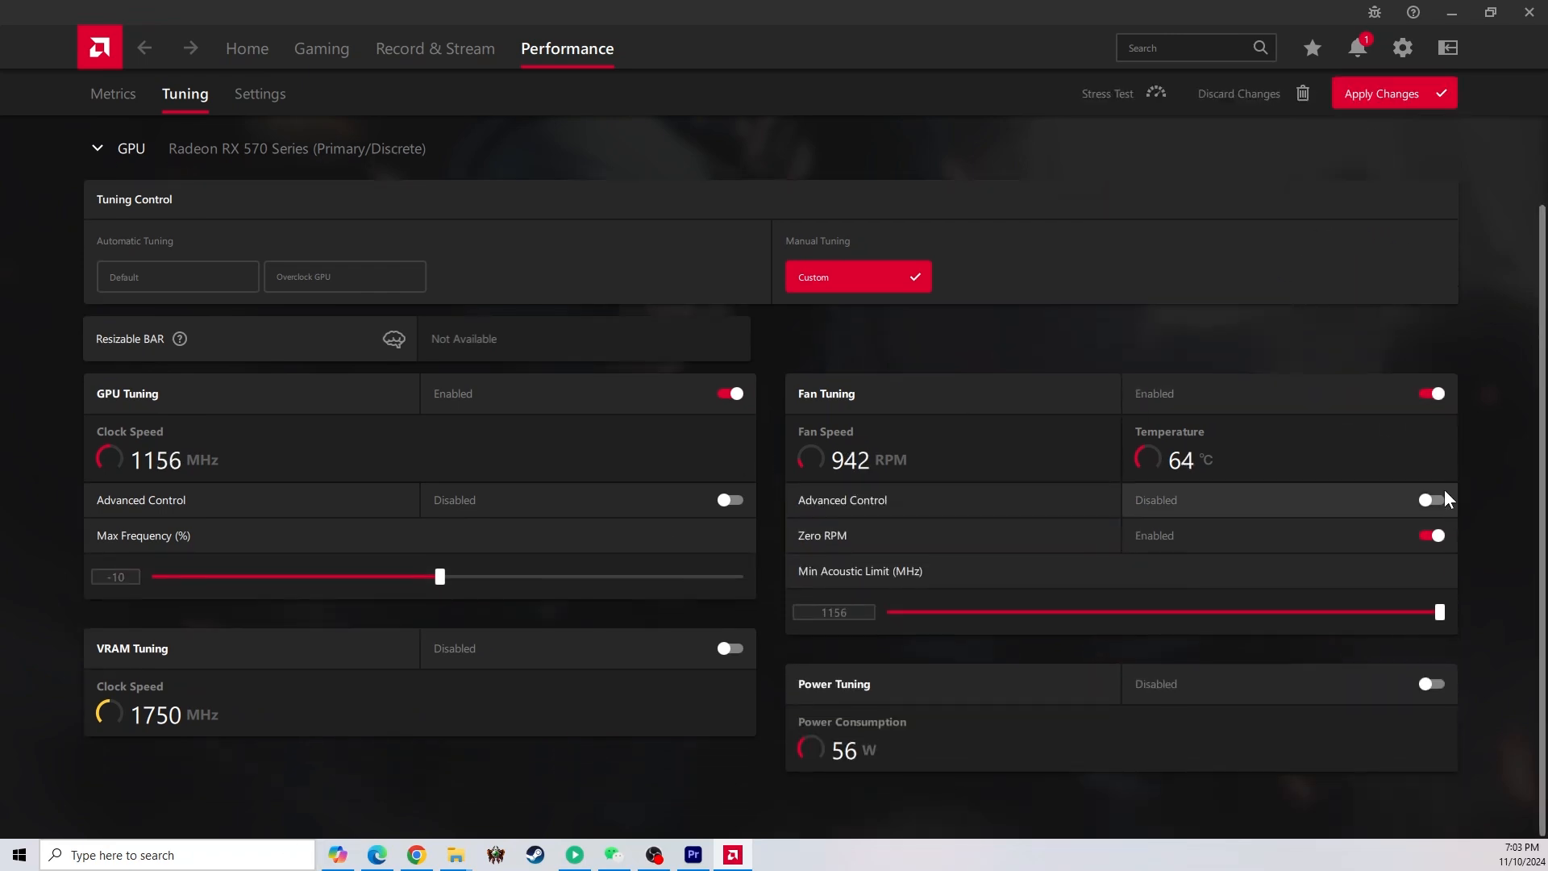
left_click(1440, 499)
scroll(1463, 511, "down", 3)
scroll(1419, 484, "up", 1)
left_click_drag(1387, 460, 1319, 339)
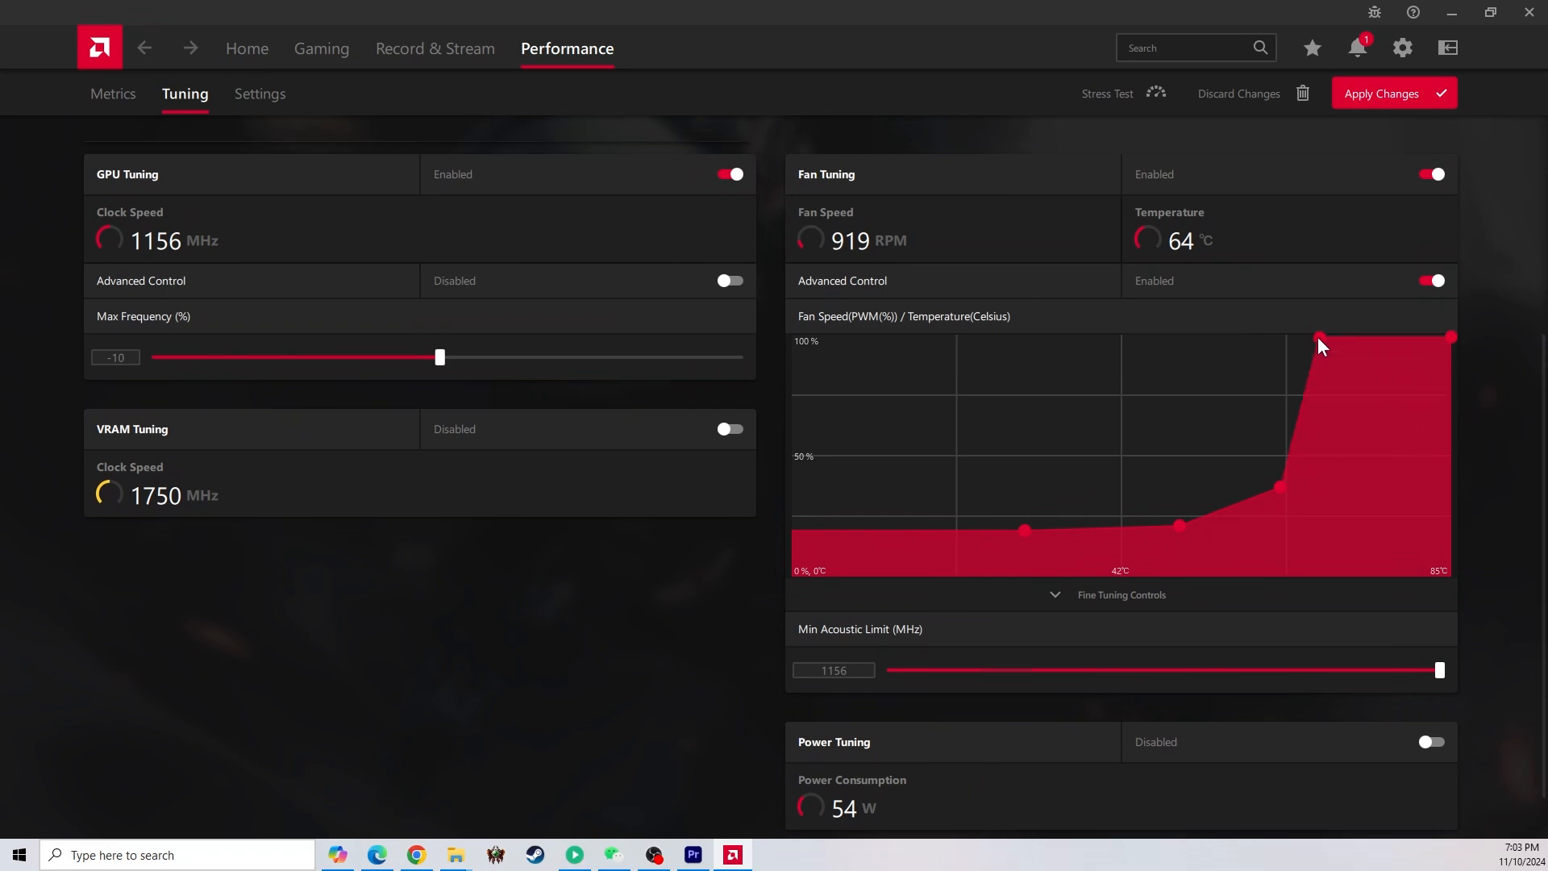
left_click_drag(1281, 487, 1270, 434)
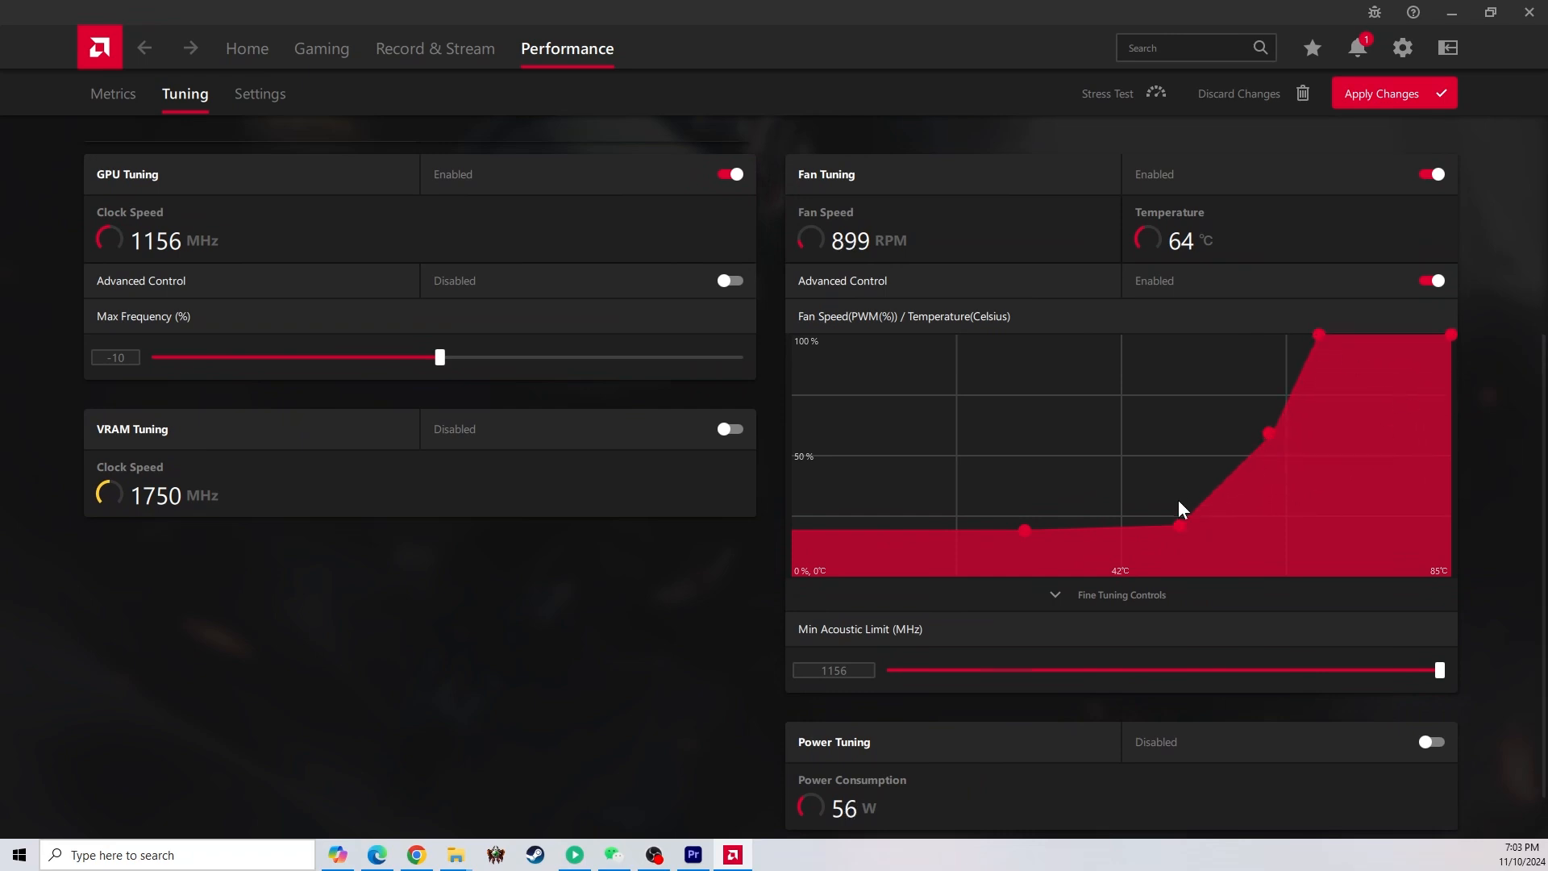
left_click_drag(1179, 503, 1177, 499)
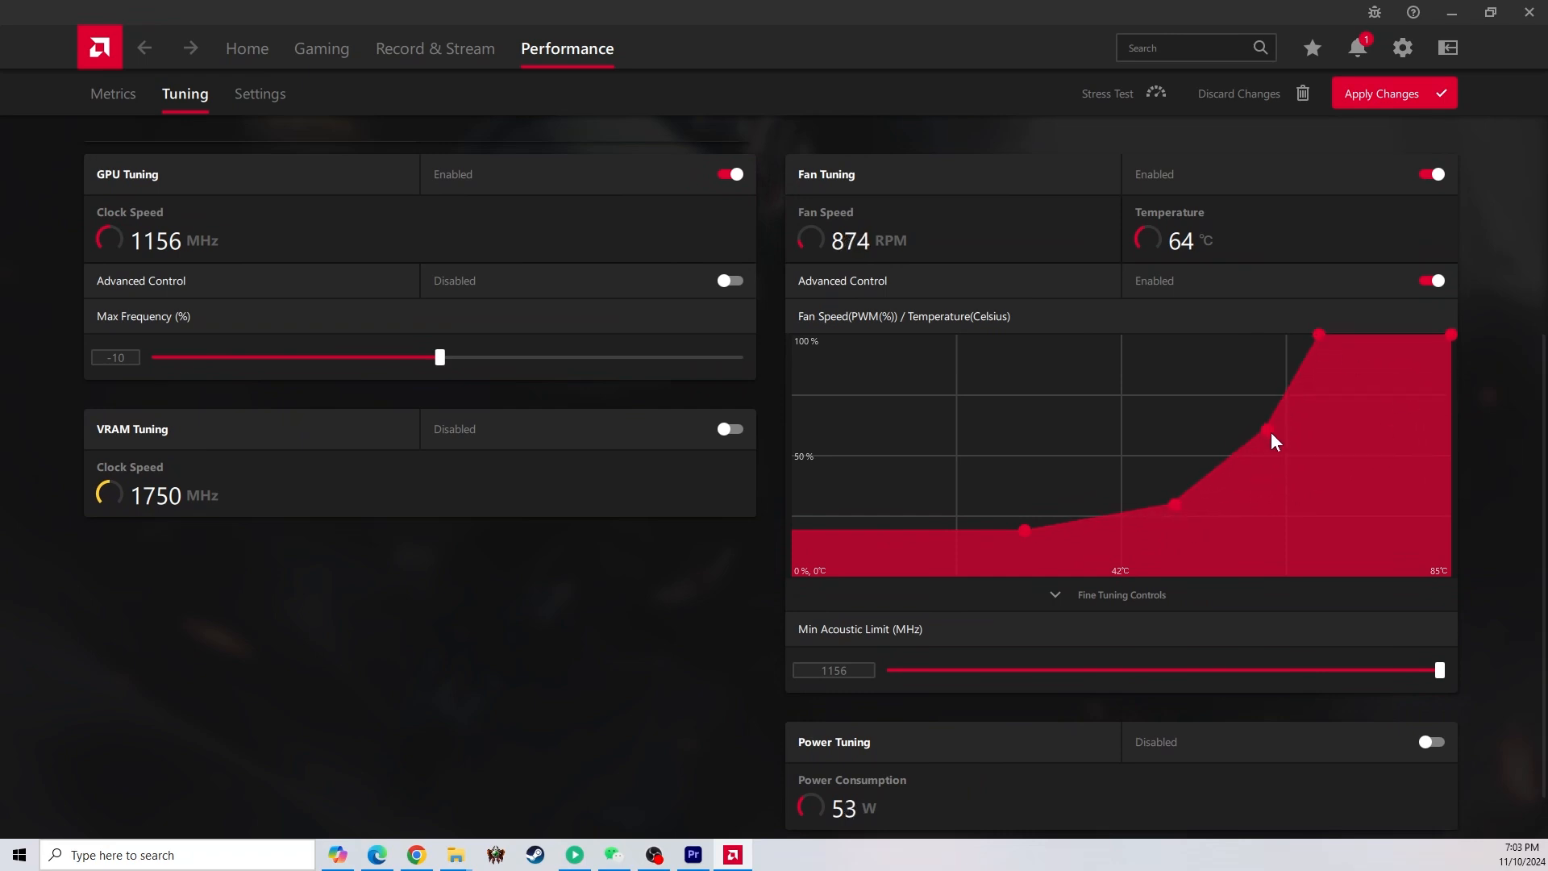
left_click(1382, 100)
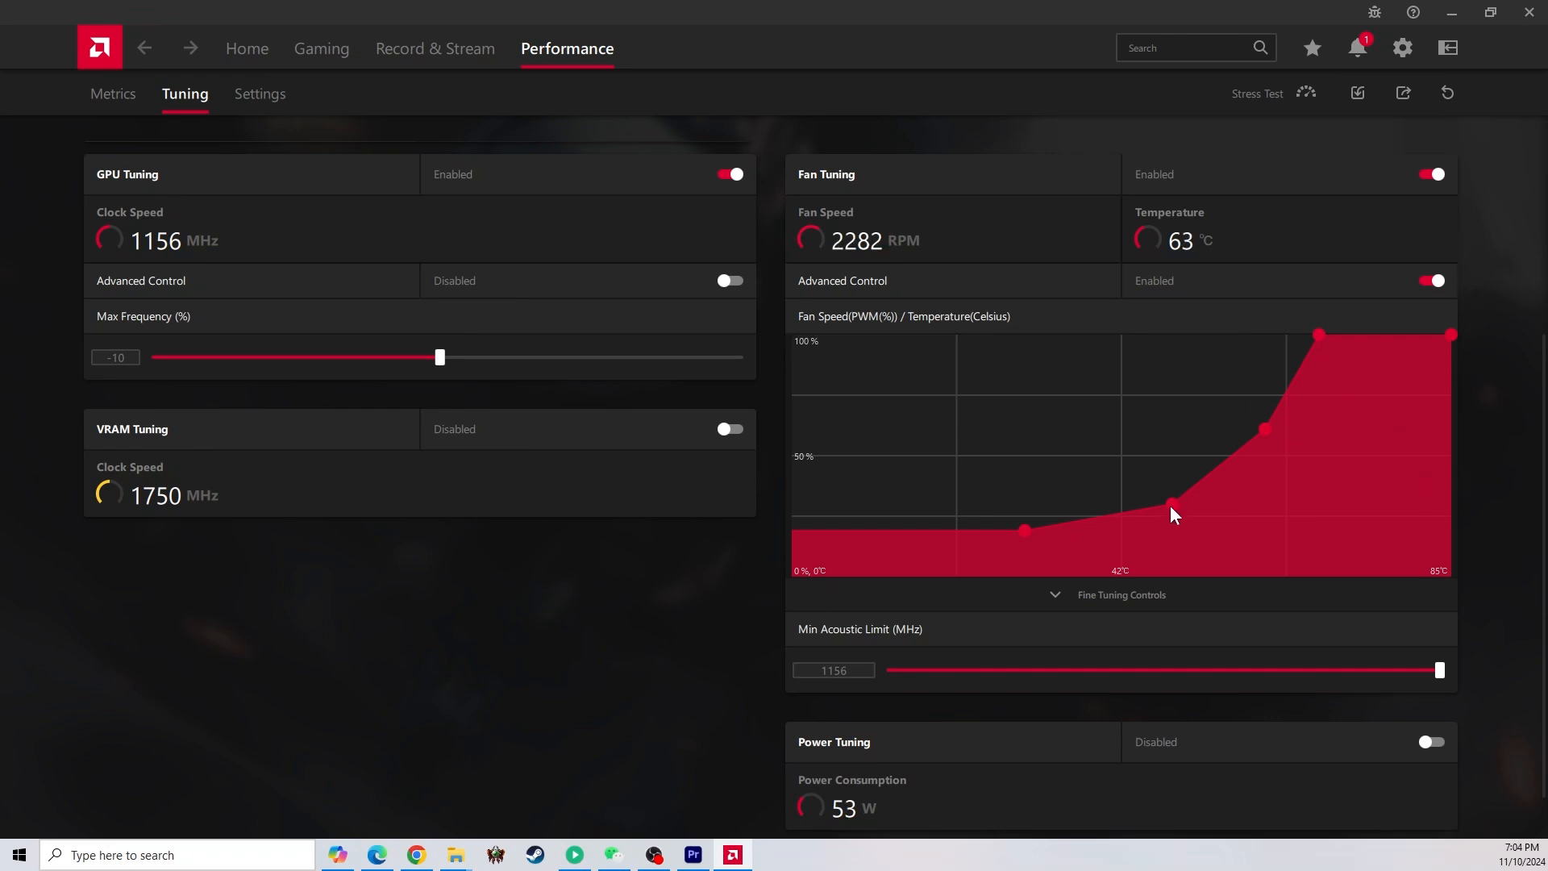
Soften the fan curve by lowering its middle points slightly and moving the 100 % point to a higher temperature
left_click_drag(1171, 505, 1184, 518)
left_click_drag(1272, 430, 1279, 439)
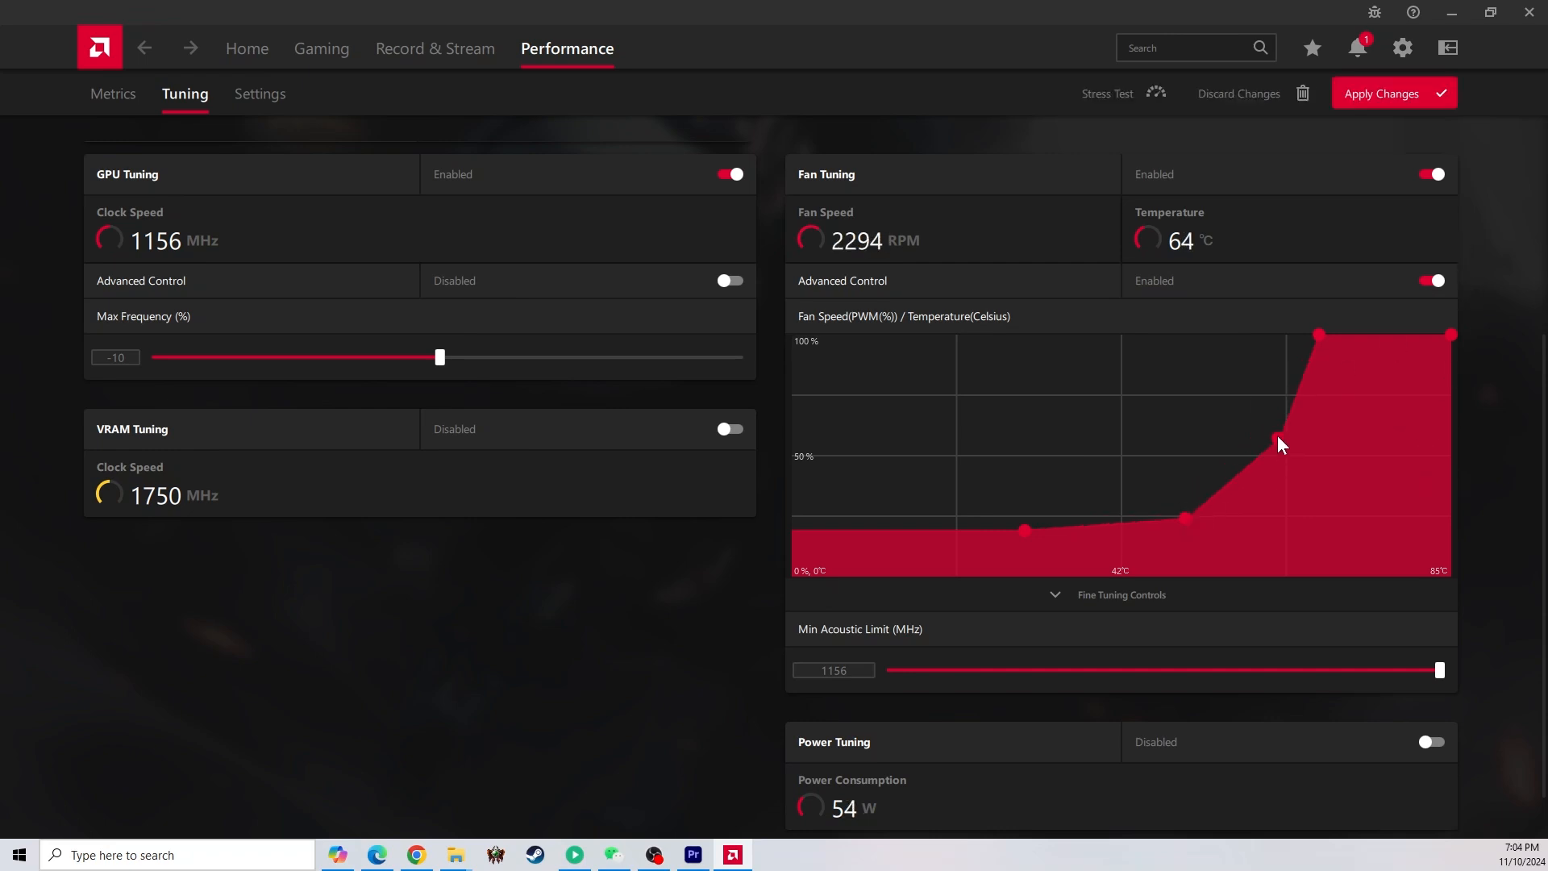
left_click_drag(1319, 334, 1335, 334)
Enable VRAM Tuning, set its Max Frequency to 1900 MHz and apply the tuning changes
left_click(730, 429)
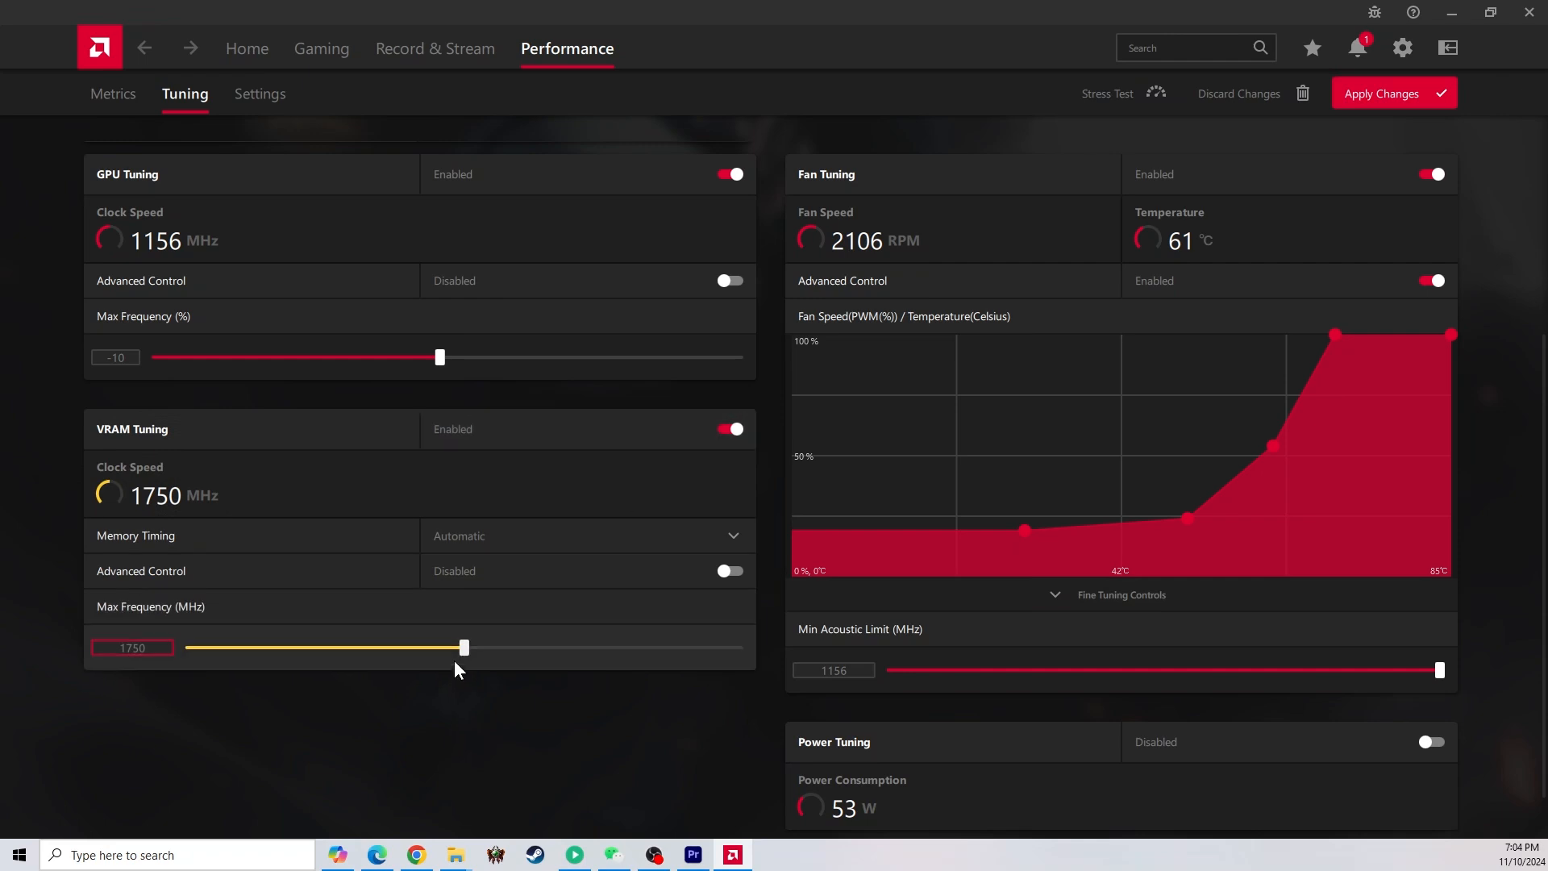
left_click_drag(149, 648, 119, 631)
type("1900")
key("Return")
left_click(1360, 95)
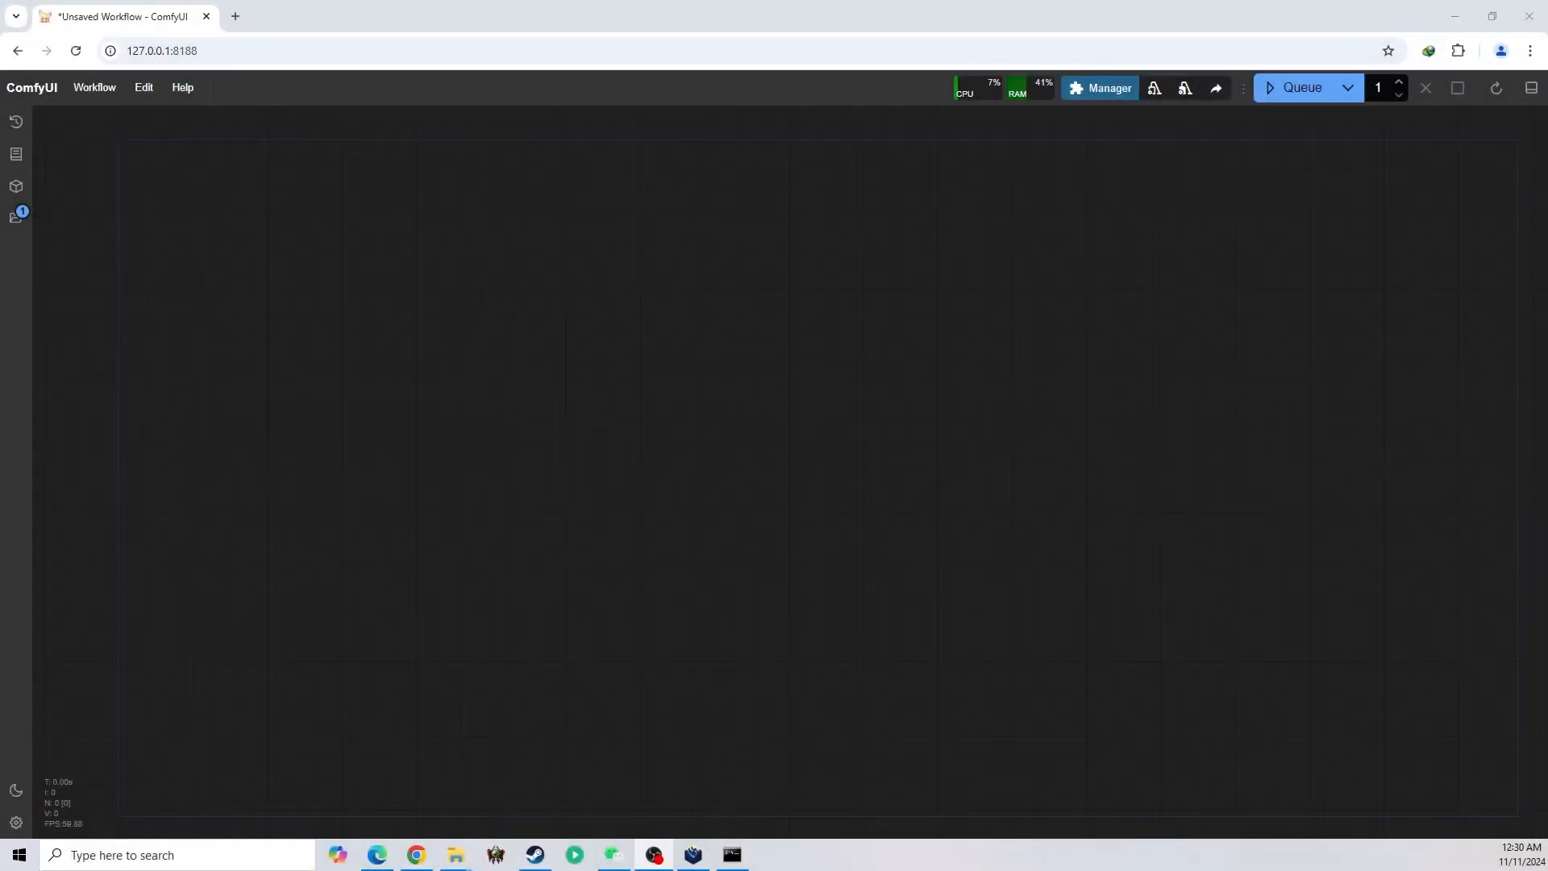
In the empty ComfyUI workflow, add a Load Checkpoint node and place it at the left end of the graph
left_click(645, 545)
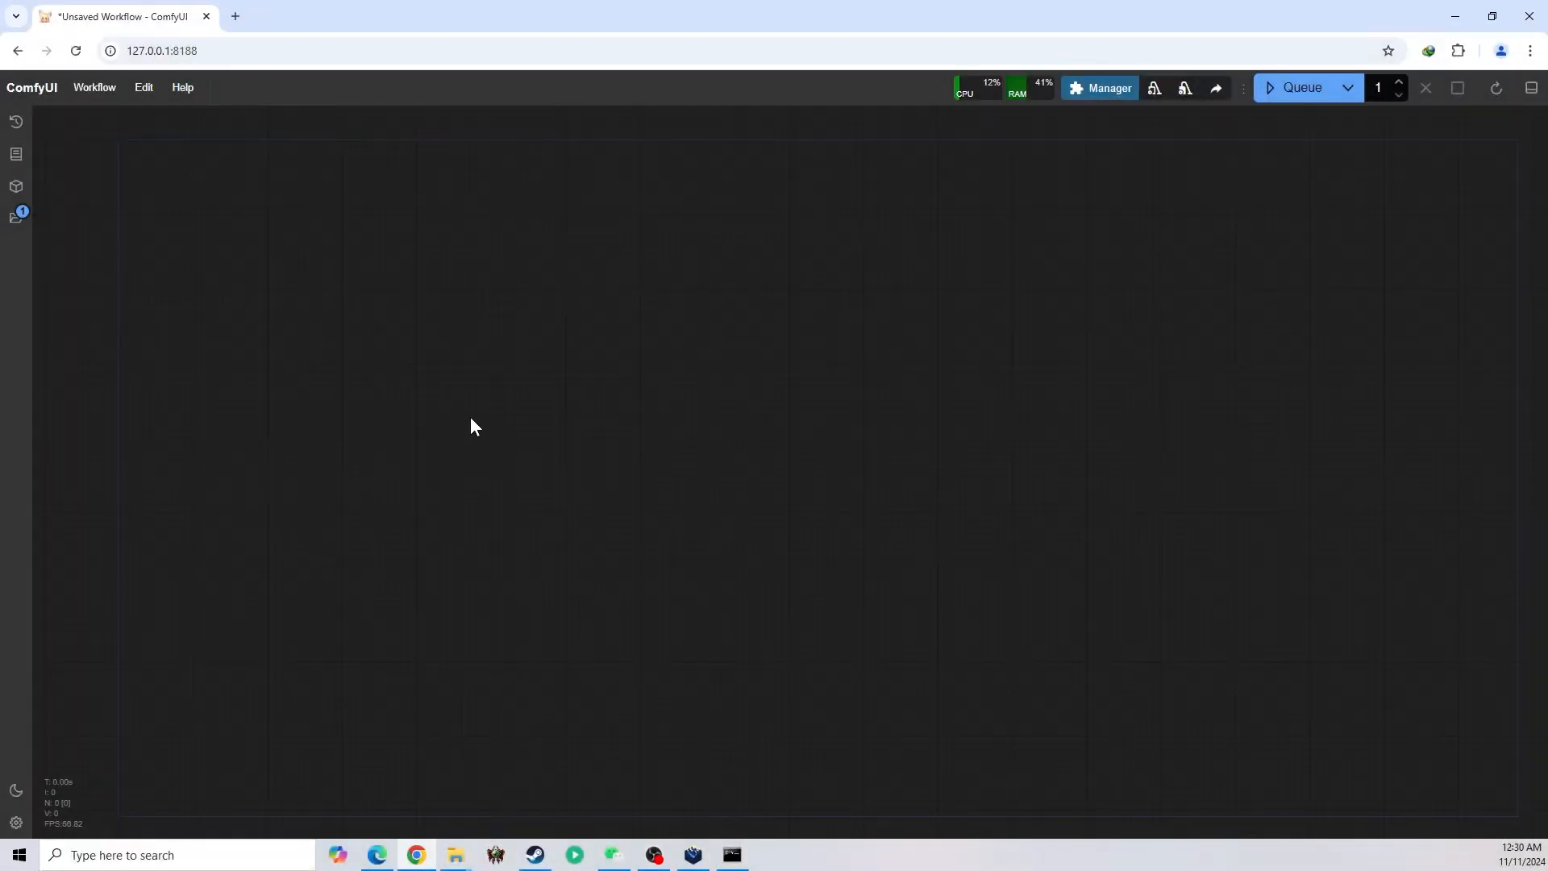
double_click(421, 383)
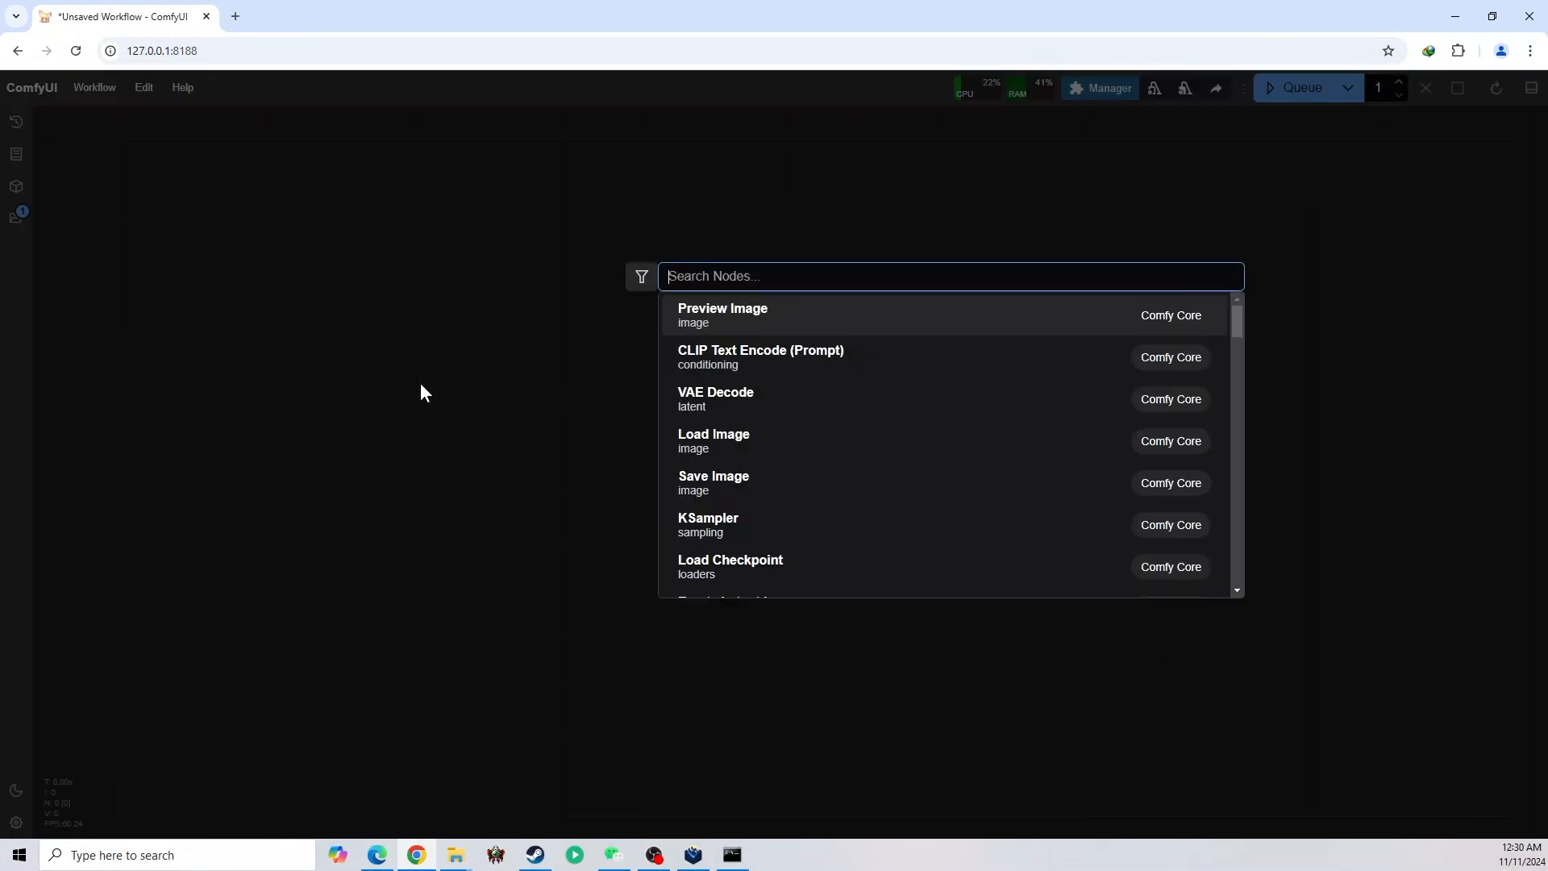
type("check")
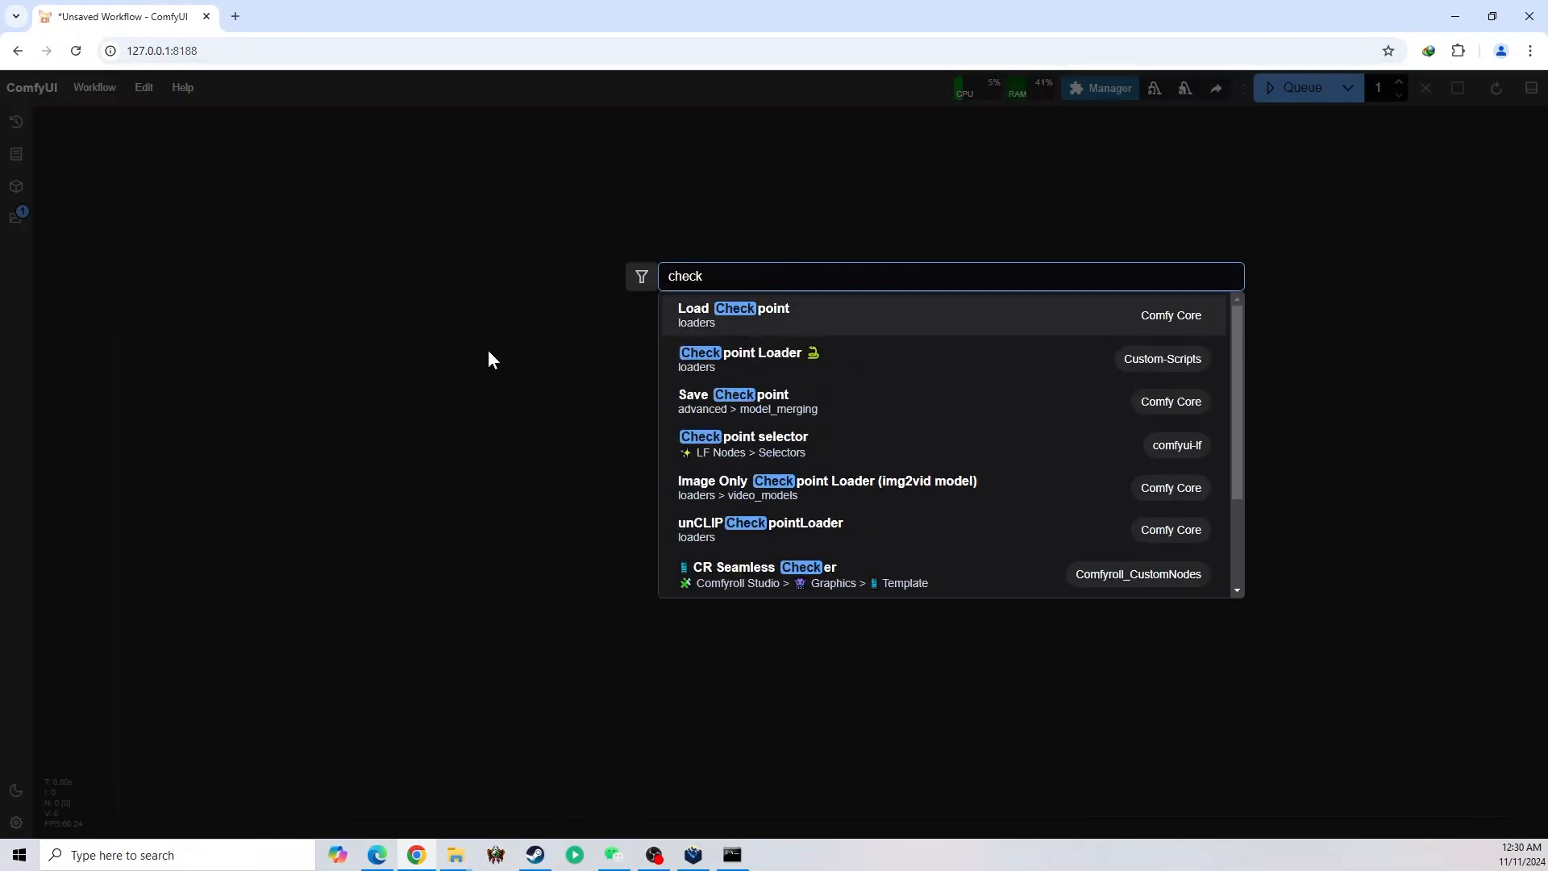
left_click(739, 325)
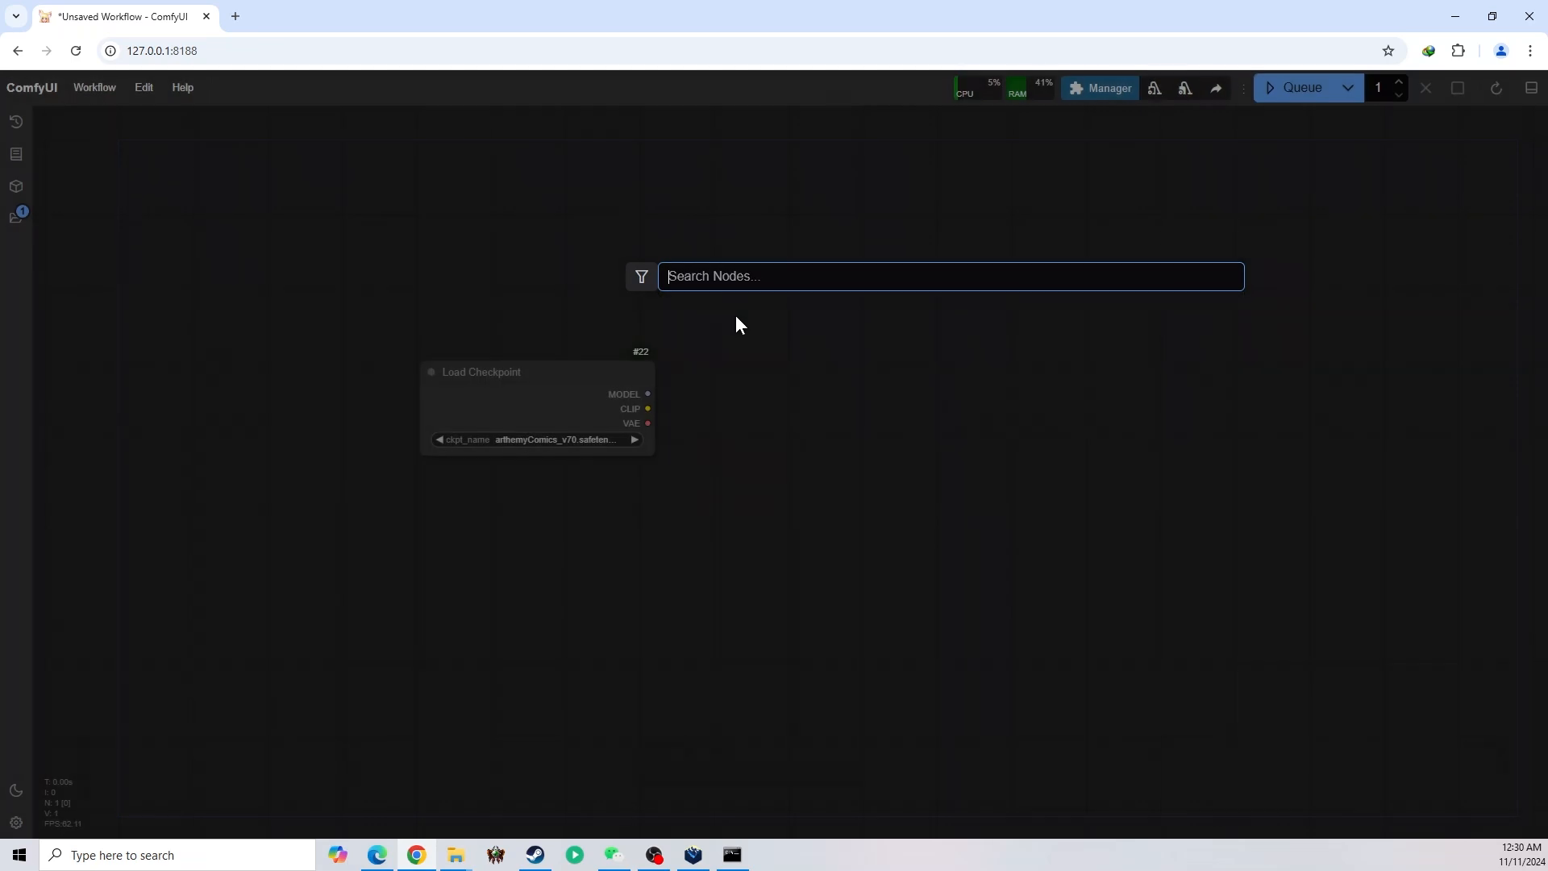
left_click_drag(557, 419, 240, 429)
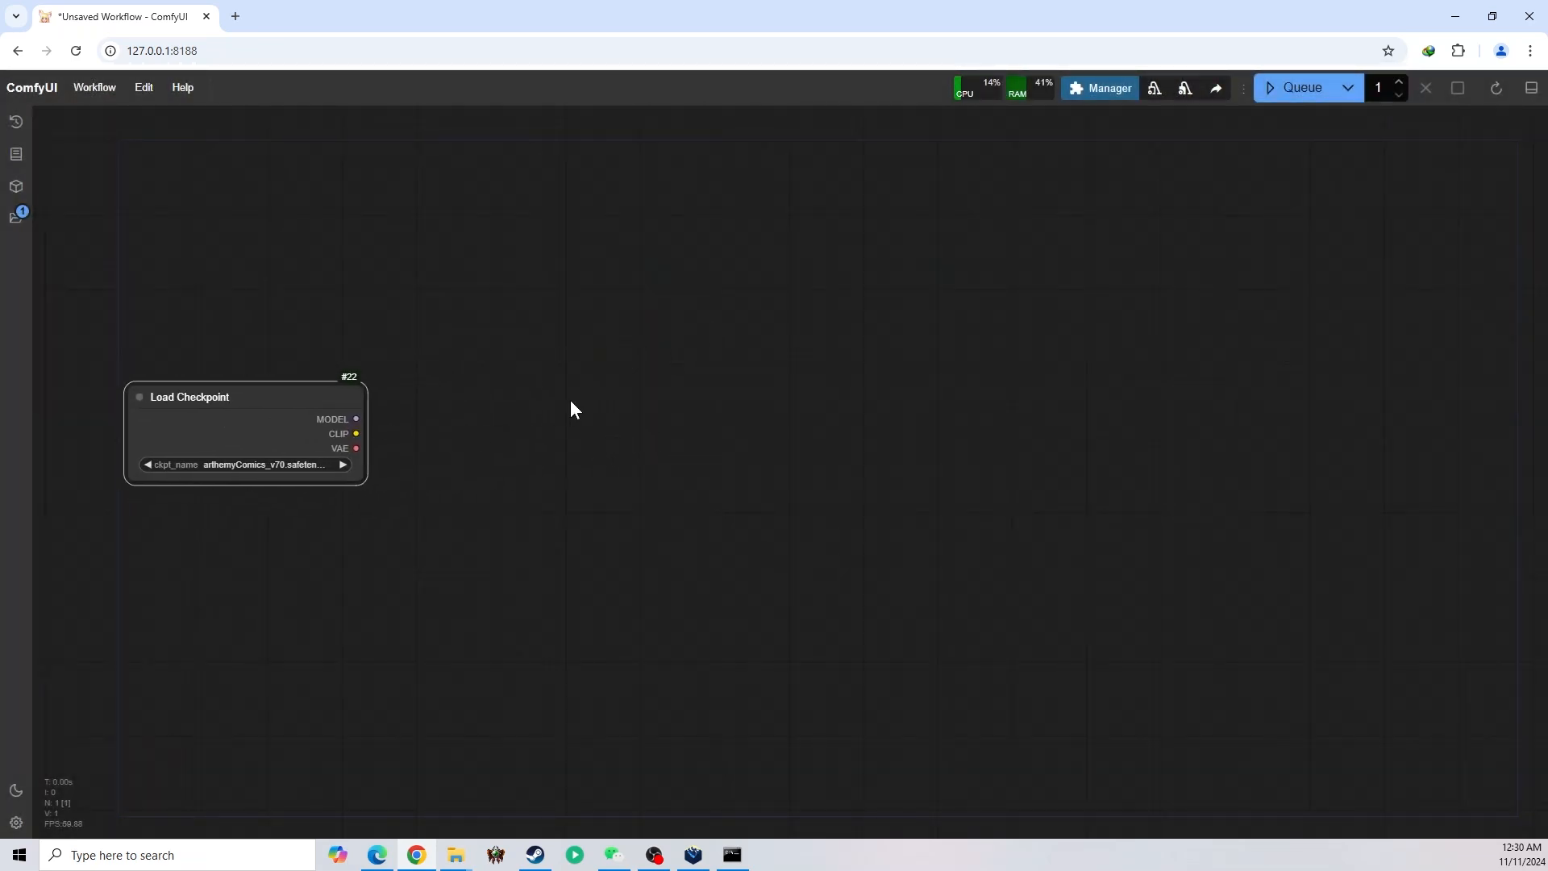
Add a KSampler node to the right of Load Checkpoint and connect the checkpoint's MODEL output to its model input
double_click(760, 304)
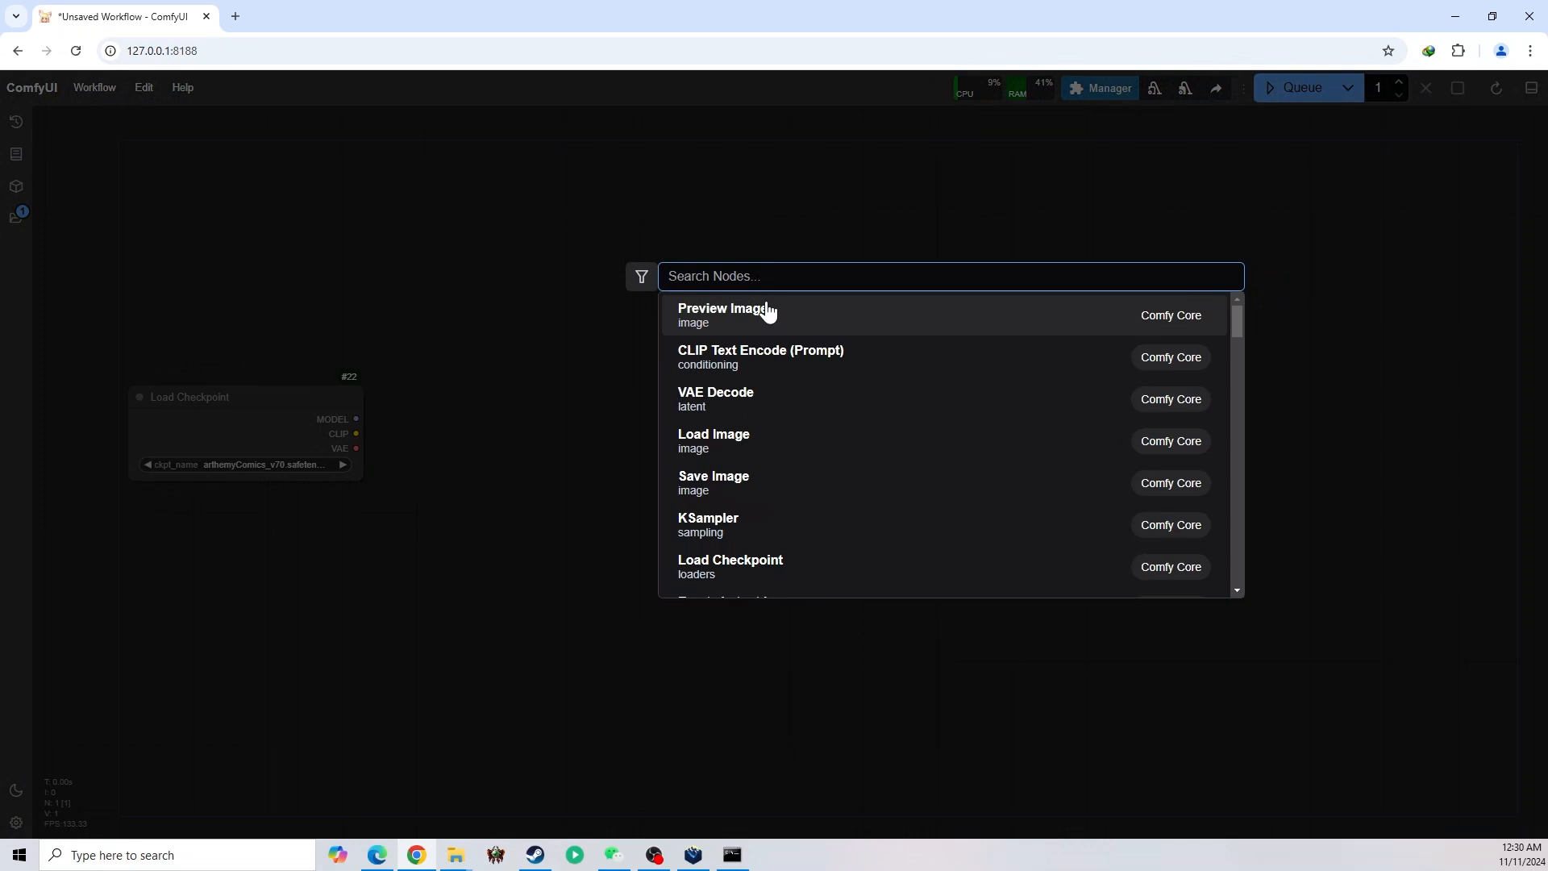
type("ksamp")
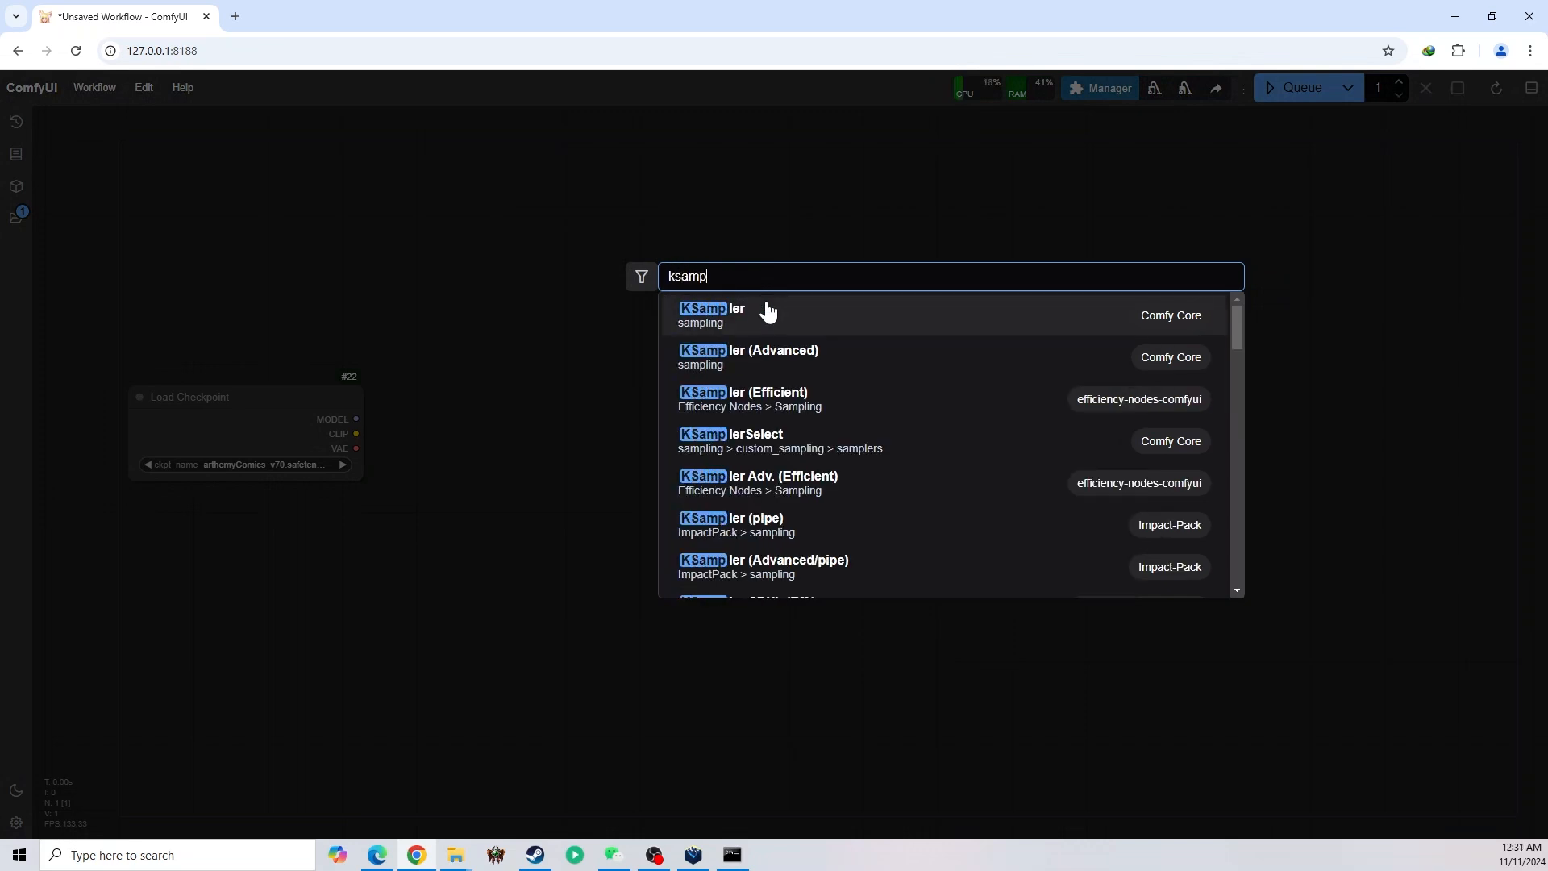
left_click(768, 312)
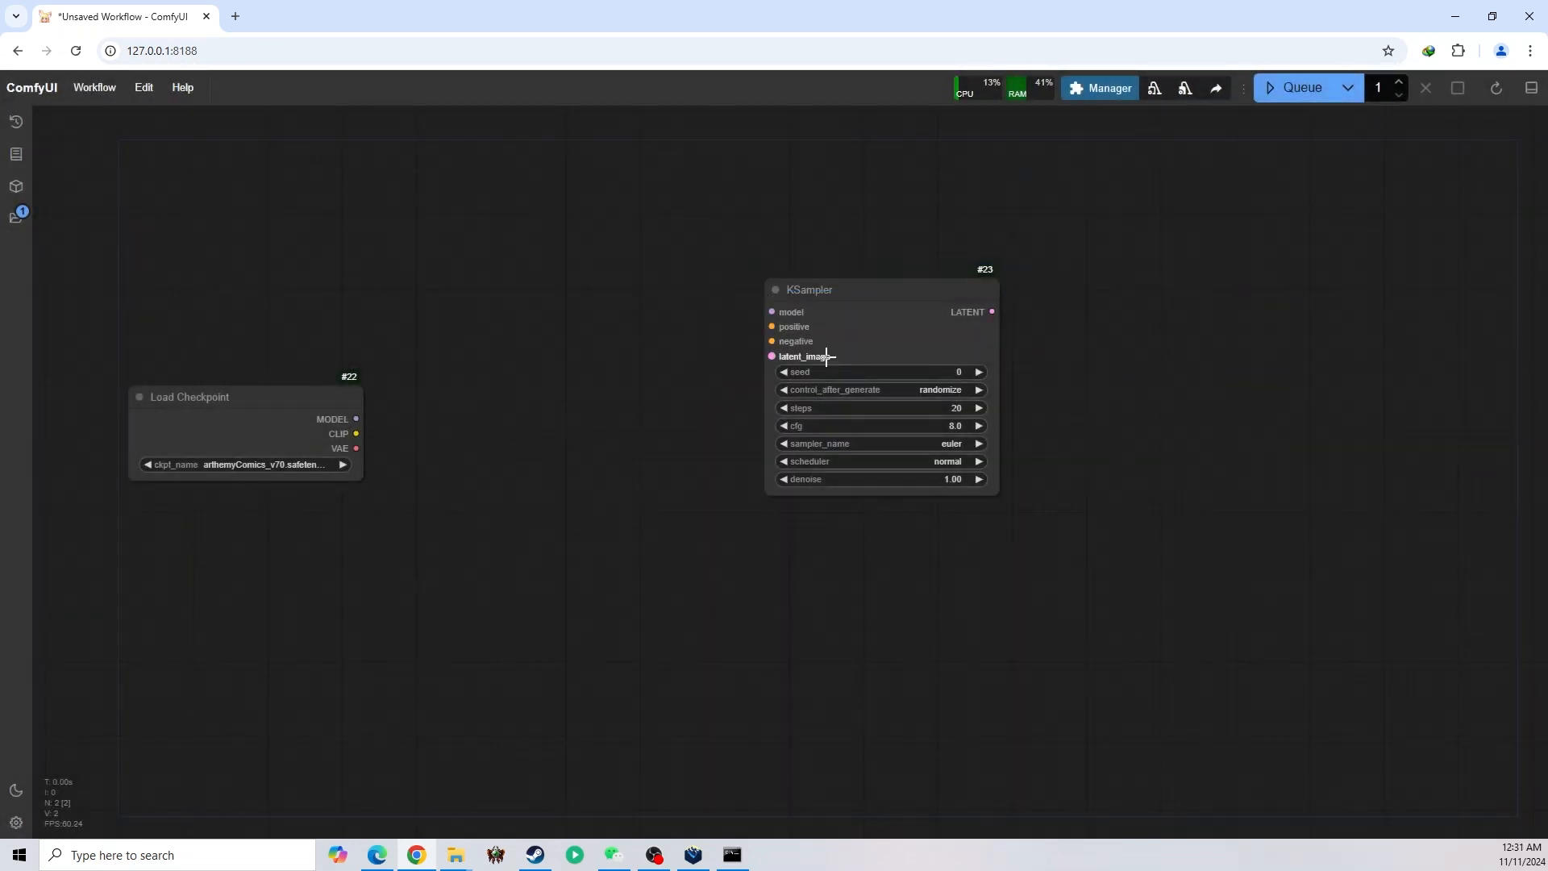
left_click_drag(835, 349, 767, 389)
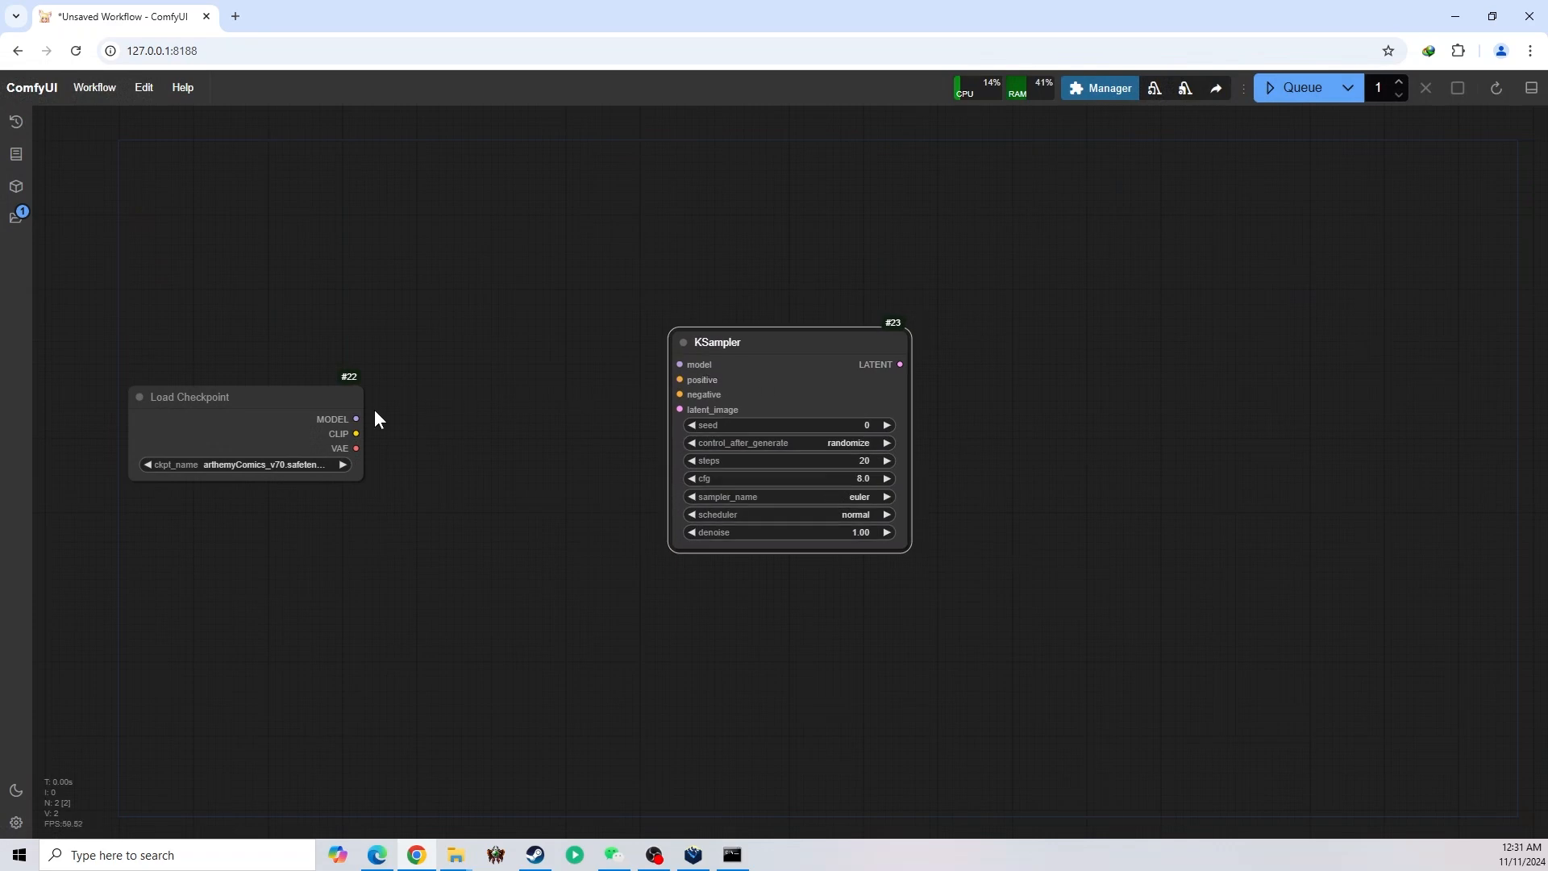
left_click_drag(360, 419, 676, 364)
Add an enlarged CLIP Text Encode node fed by the checkpoint's CLIP output, and place a second CLIP Text Encode node beside it
left_click_drag(359, 434, 346, 220)
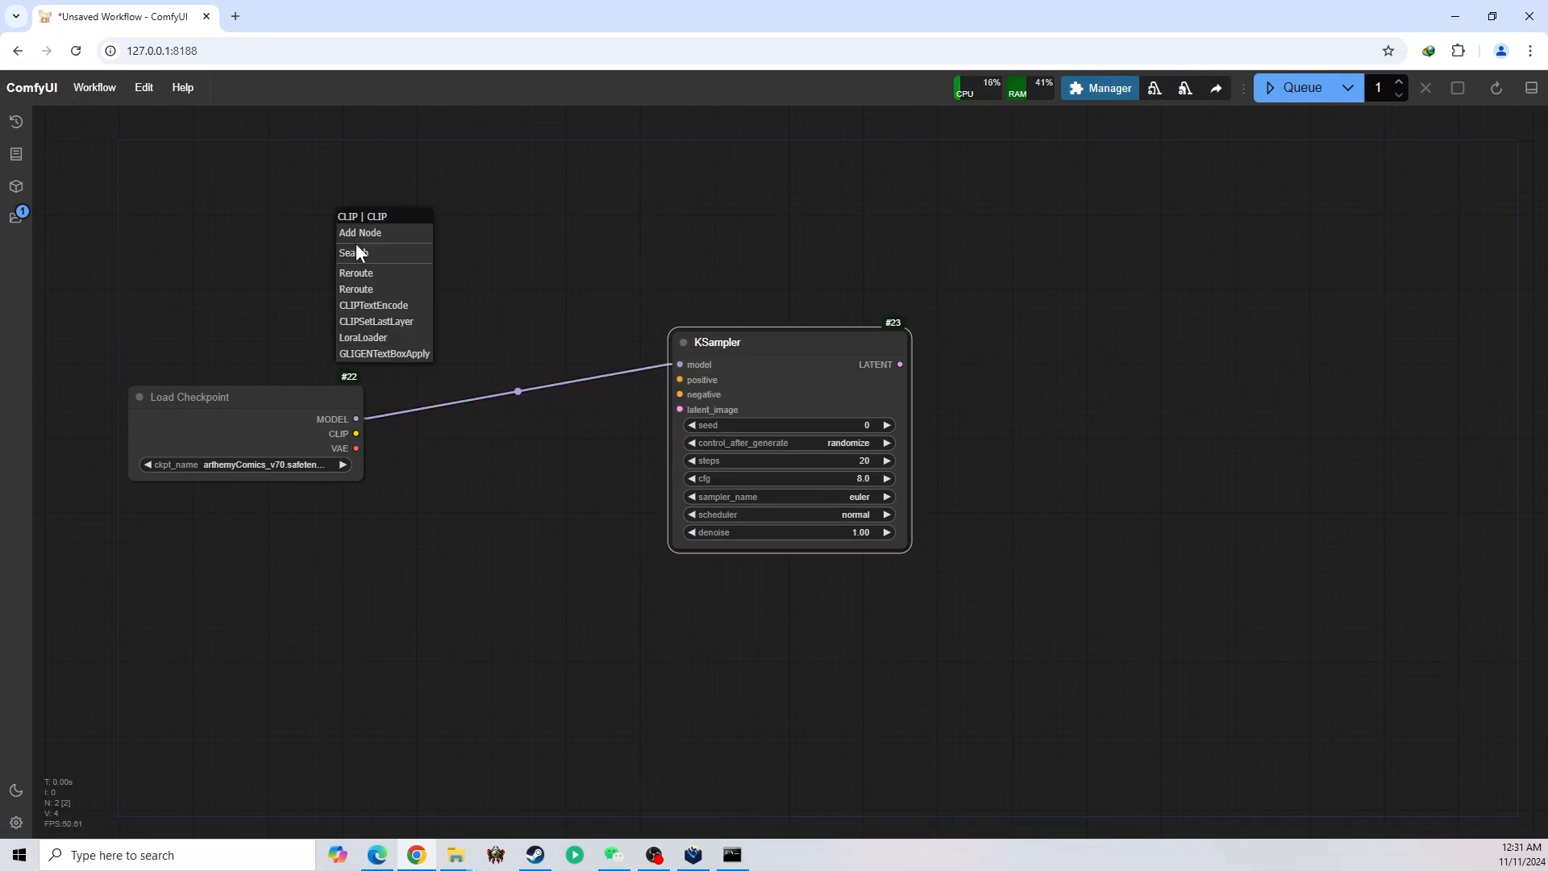
left_click(395, 306)
left_click_drag(443, 217, 425, 148)
left_click_drag(613, 308, 659, 365)
left_click_drag(467, 149, 429, 128)
left_click_drag(541, 130, 626, 138, "alt")
left_click_drag(749, 346, 767, 360)
left_click_drag(706, 352, 624, 266)
left_click_drag(490, 143, 761, 138)
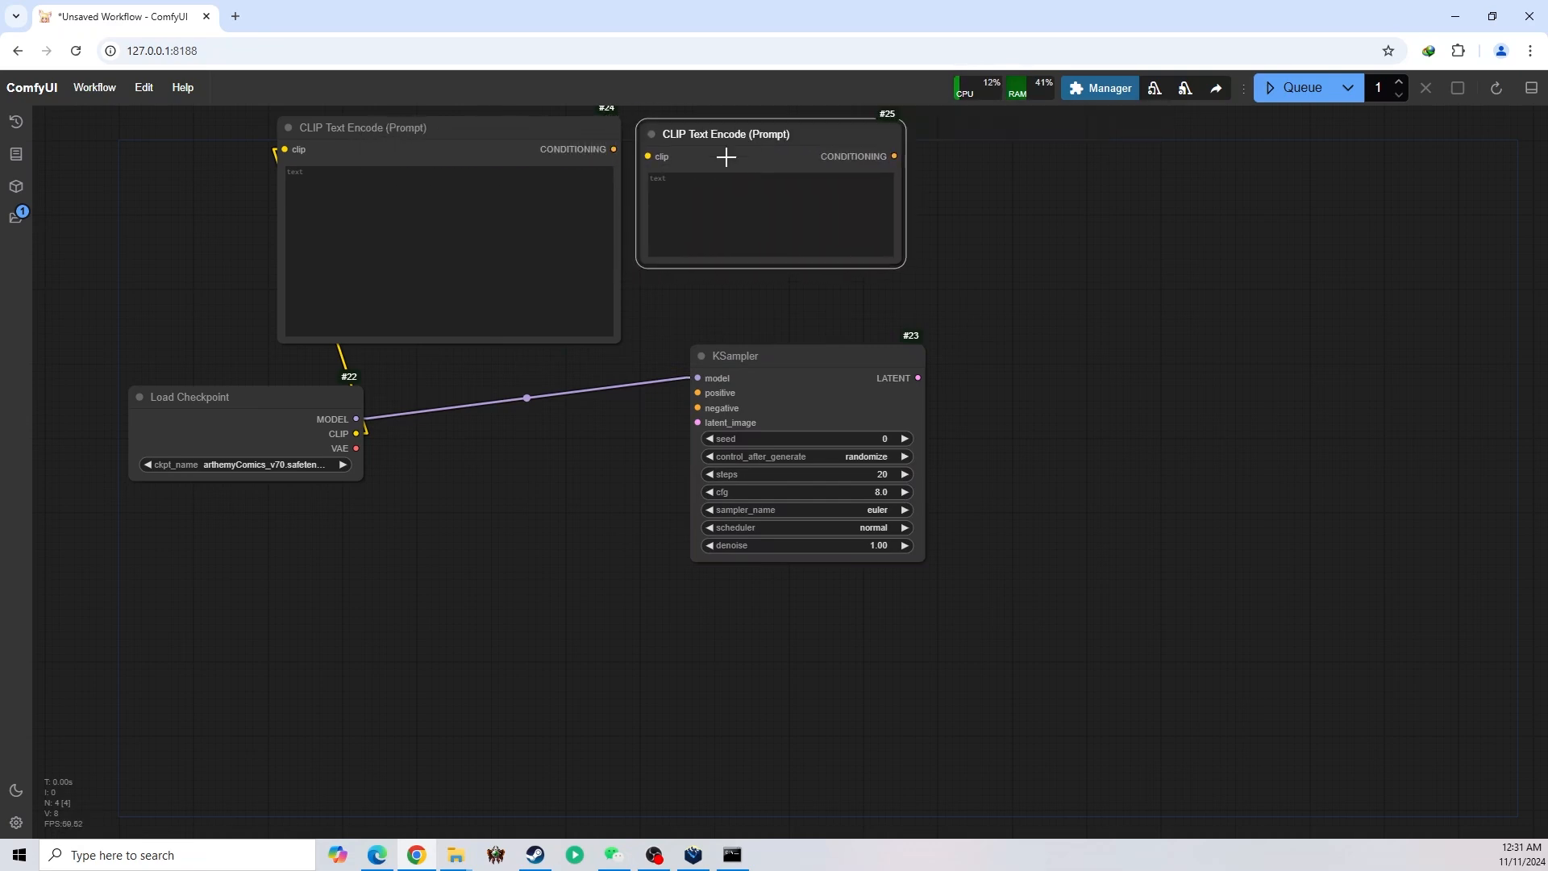
Colour the first CLIP Text Encode node green and the second one red
right_click(542, 150)
left_click(685, 379)
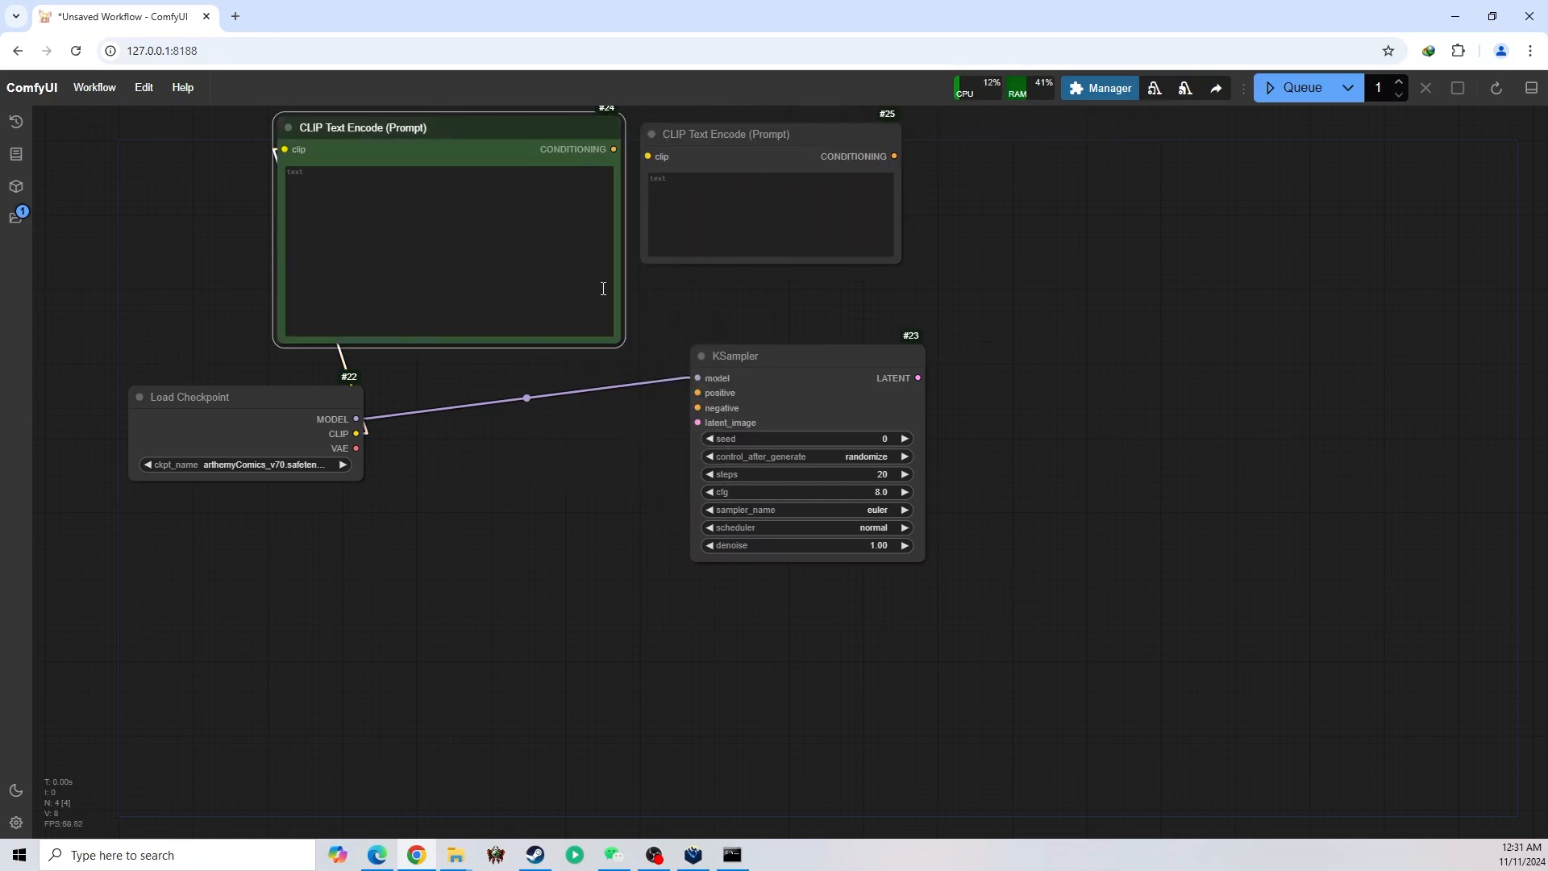
right_click(730, 127)
left_click(742, 308)
left_click(867, 343)
Connect the checkpoint's CLIP output to the red prompt node and reposition the Load Checkpoint and KSampler nodes
left_click_drag(999, 335, 1095, 339)
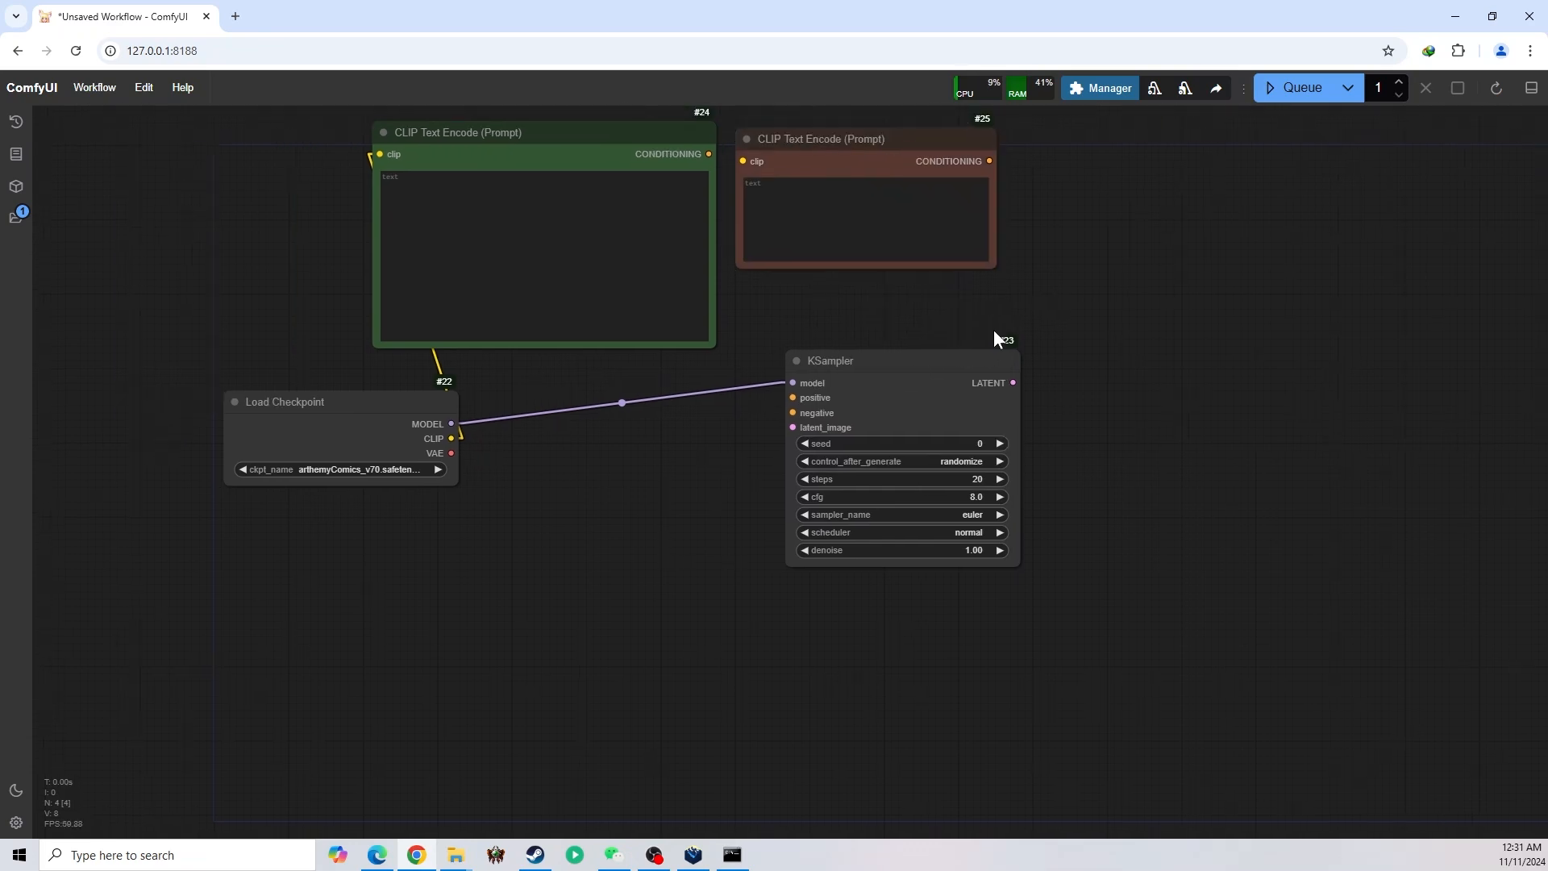
left_click_drag(864, 368, 861, 392)
left_click_drag(781, 323, 816, 318)
left_click_drag(487, 430, 779, 153)
left_click_drag(400, 395, 285, 392)
left_click_drag(918, 372, 679, 409)
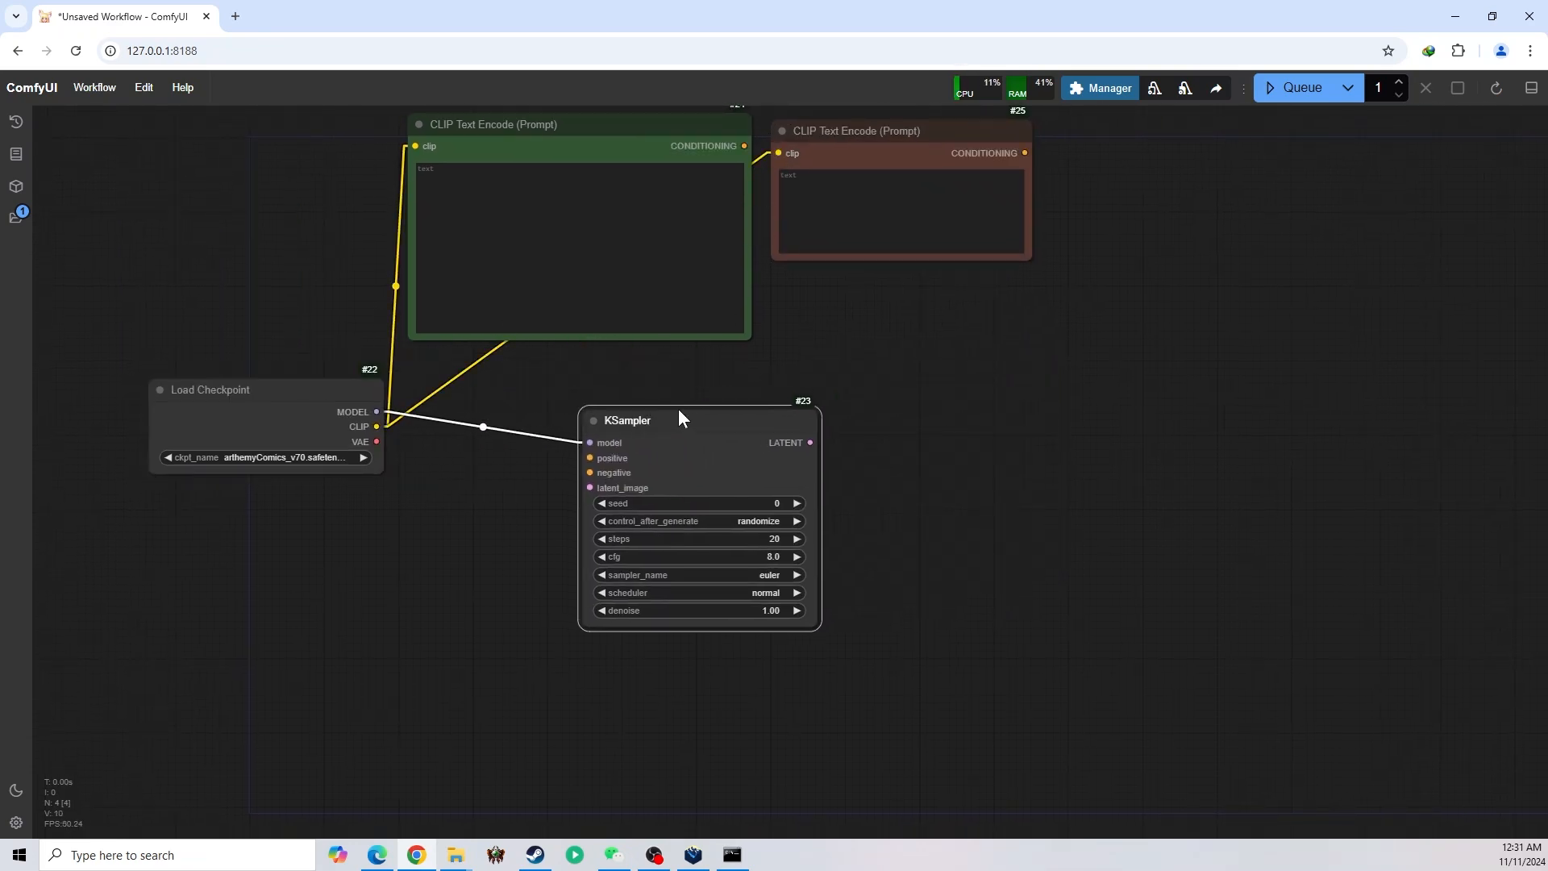
Connect the green prompt's CONDITIONING output to KSampler's positive input and the red prompt's to the negative input
left_click_drag(837, 336, 841, 356)
left_click_drag(749, 166, 595, 477)
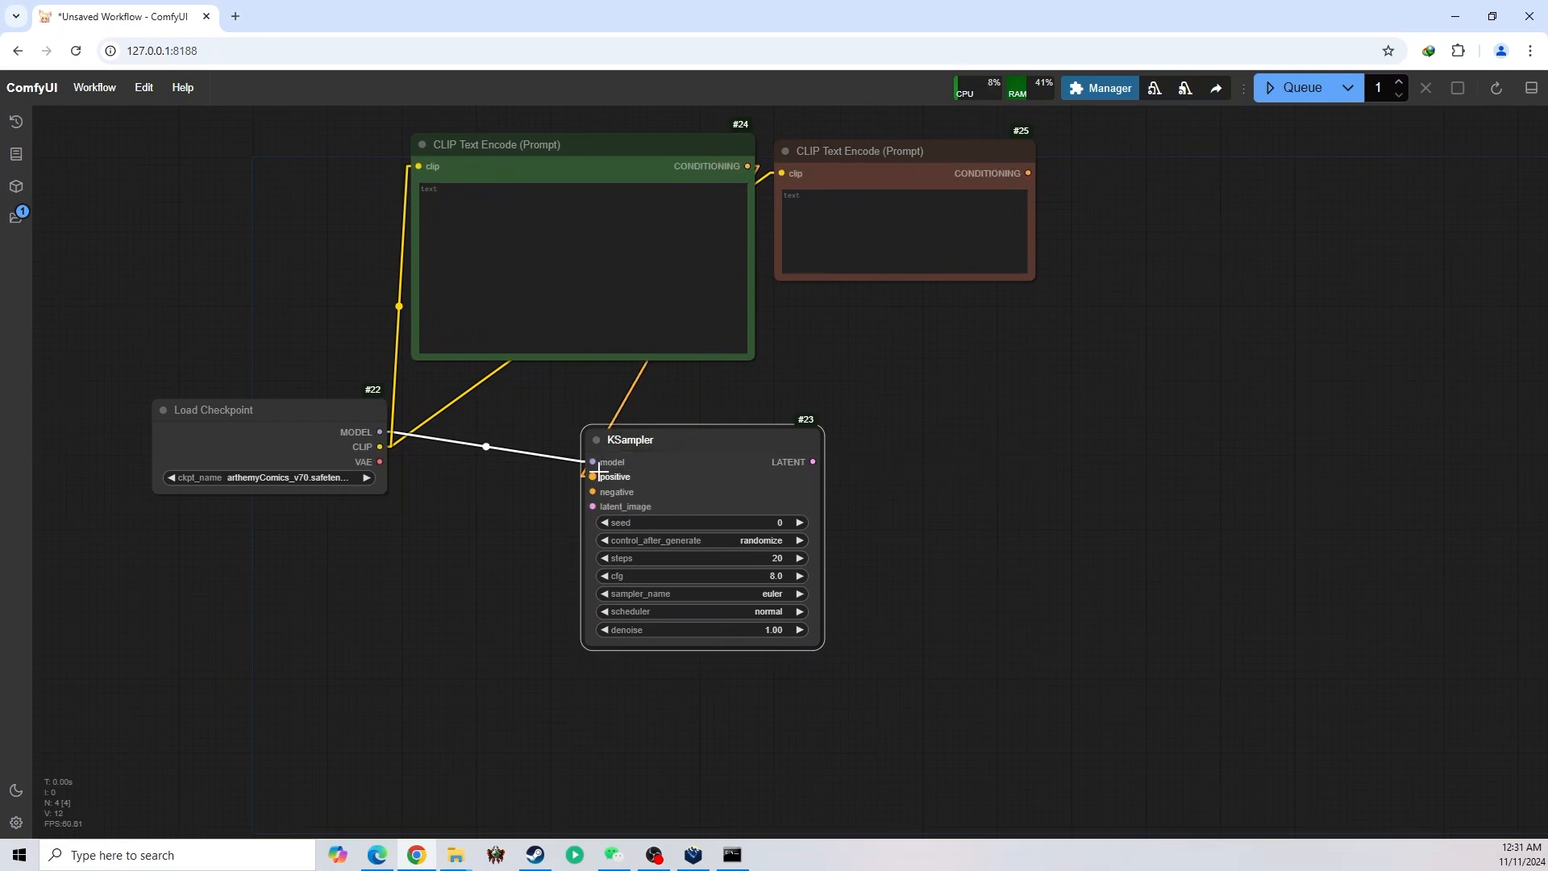
left_click_drag(1028, 173, 594, 491)
Add an Empty Latent Image node below the Load Checkpoint node and set its height to 768
left_click_drag(935, 456, 1148, 320)
double_click(508, 421)
type("empty")
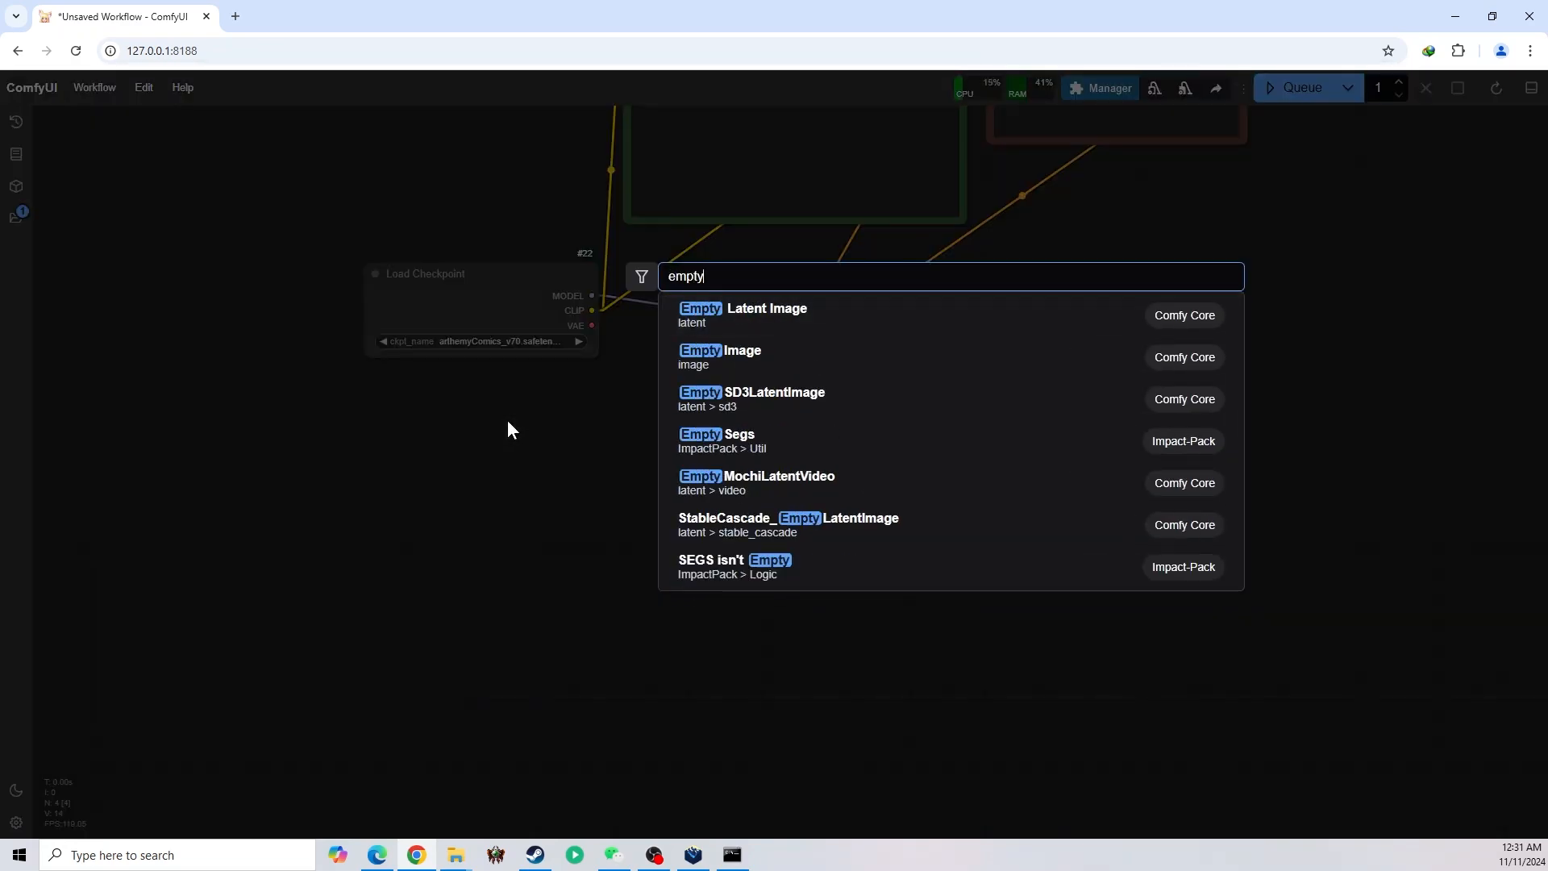
left_click(750, 315)
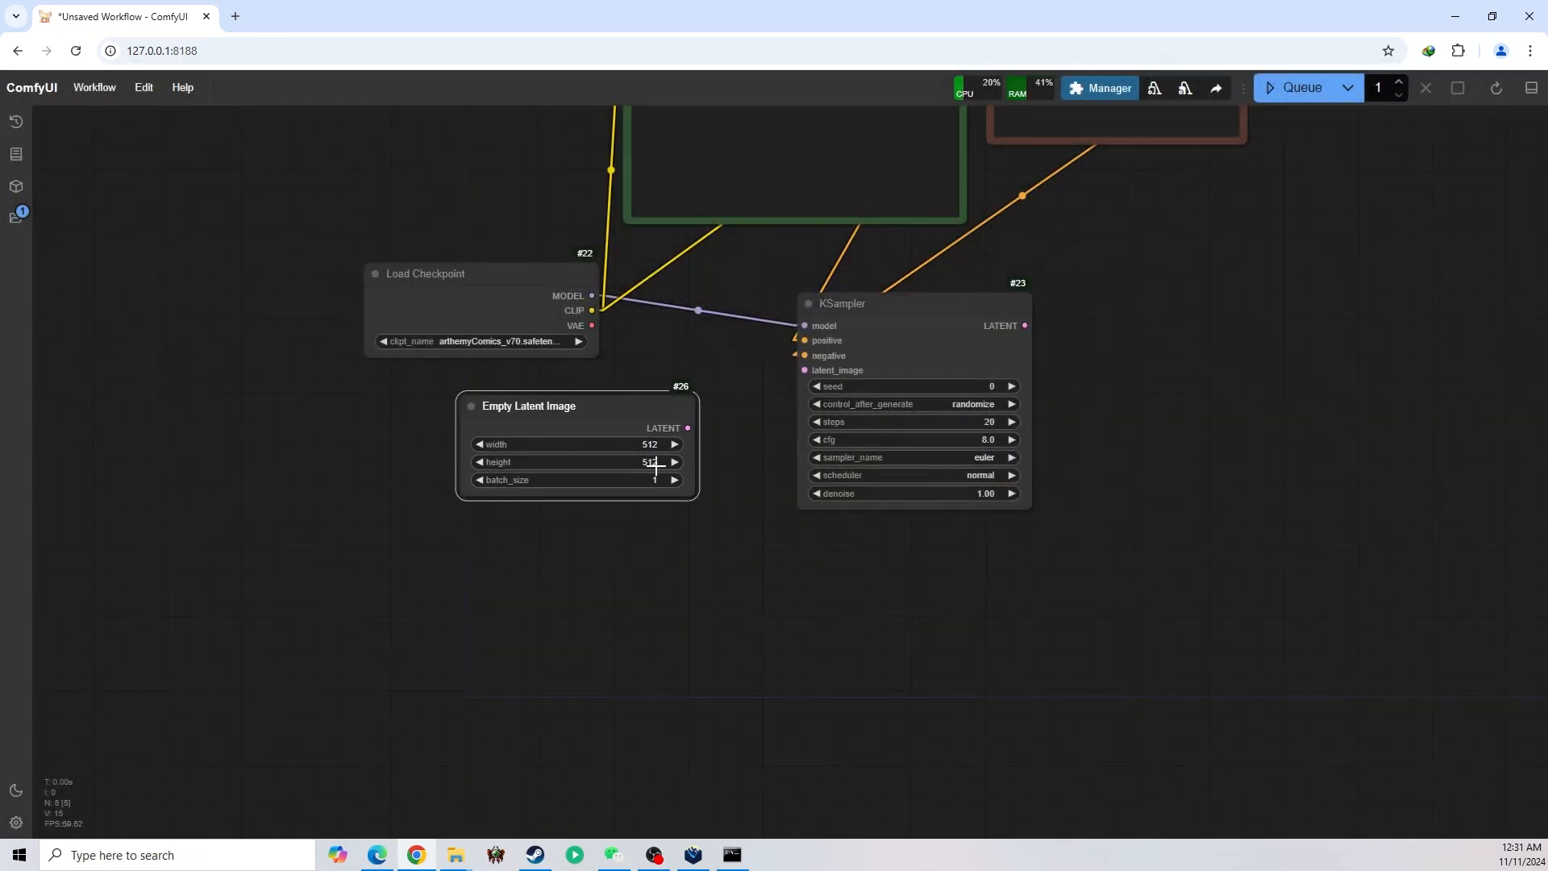
left_click(656, 465)
type("76")
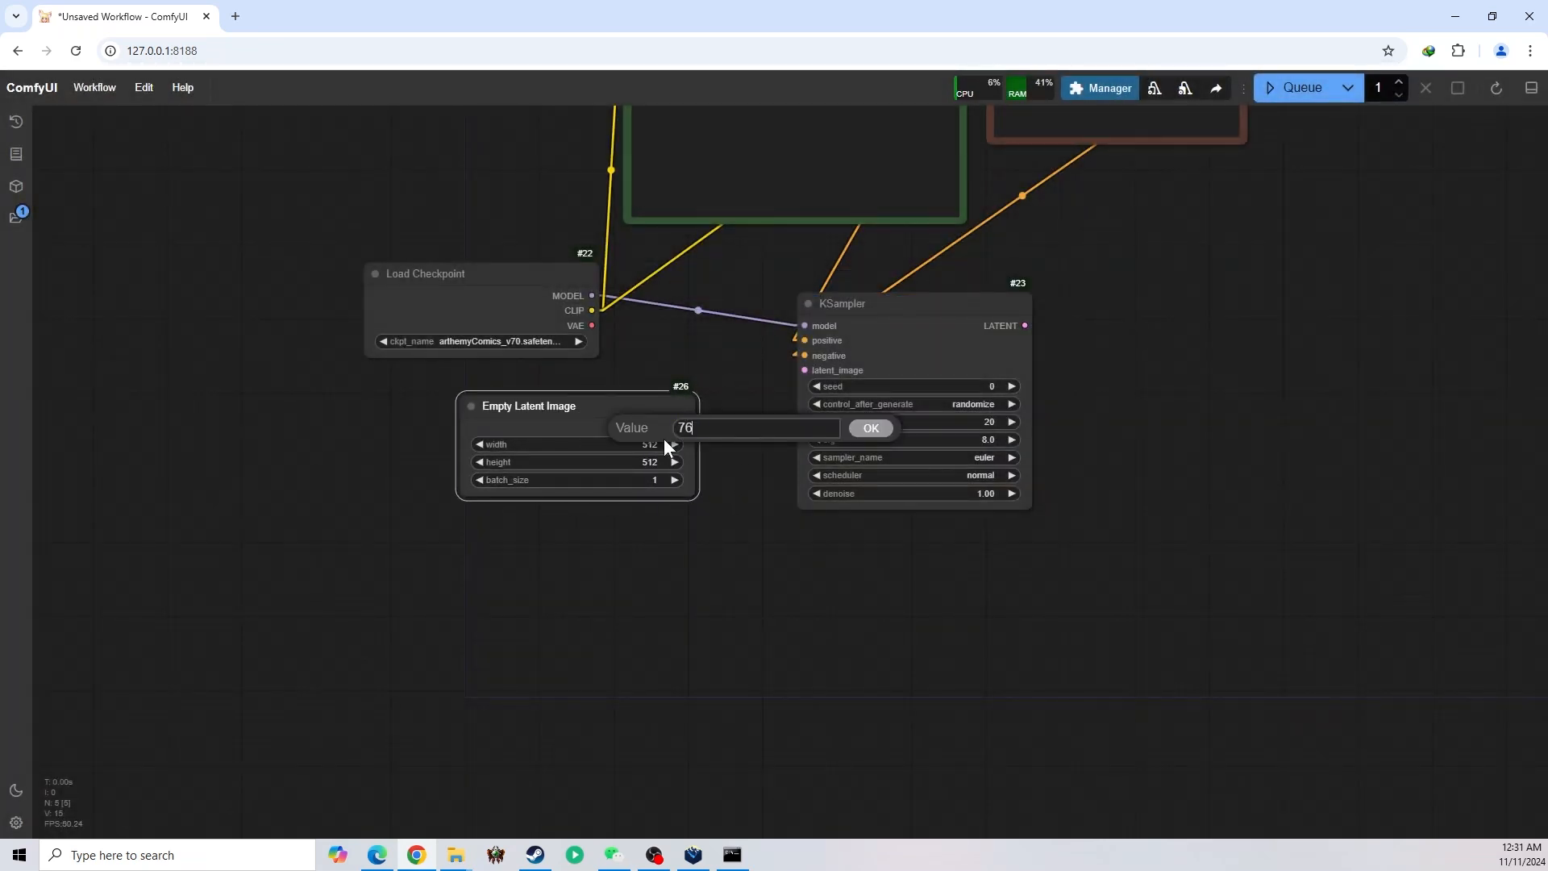
type("8")
key("Return")
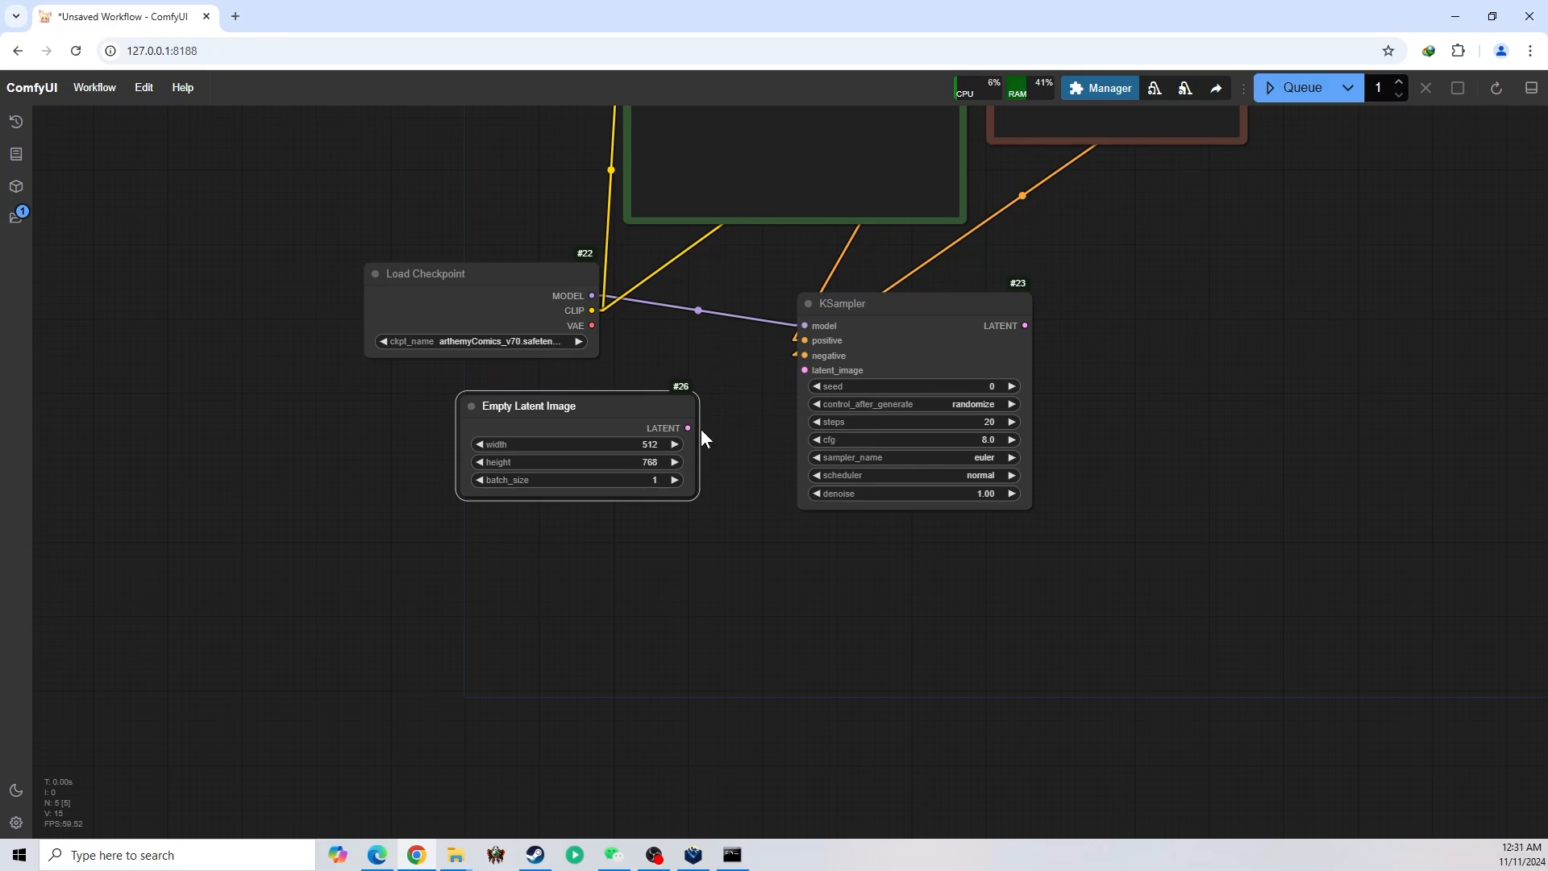
Connect Empty Latent Image's LATENT output to KSampler's latent_image input and shift the Empty Latent Image node away from KSampler
left_click_drag(688, 428, 734, 416)
left_click_drag(796, 366, 800, 369)
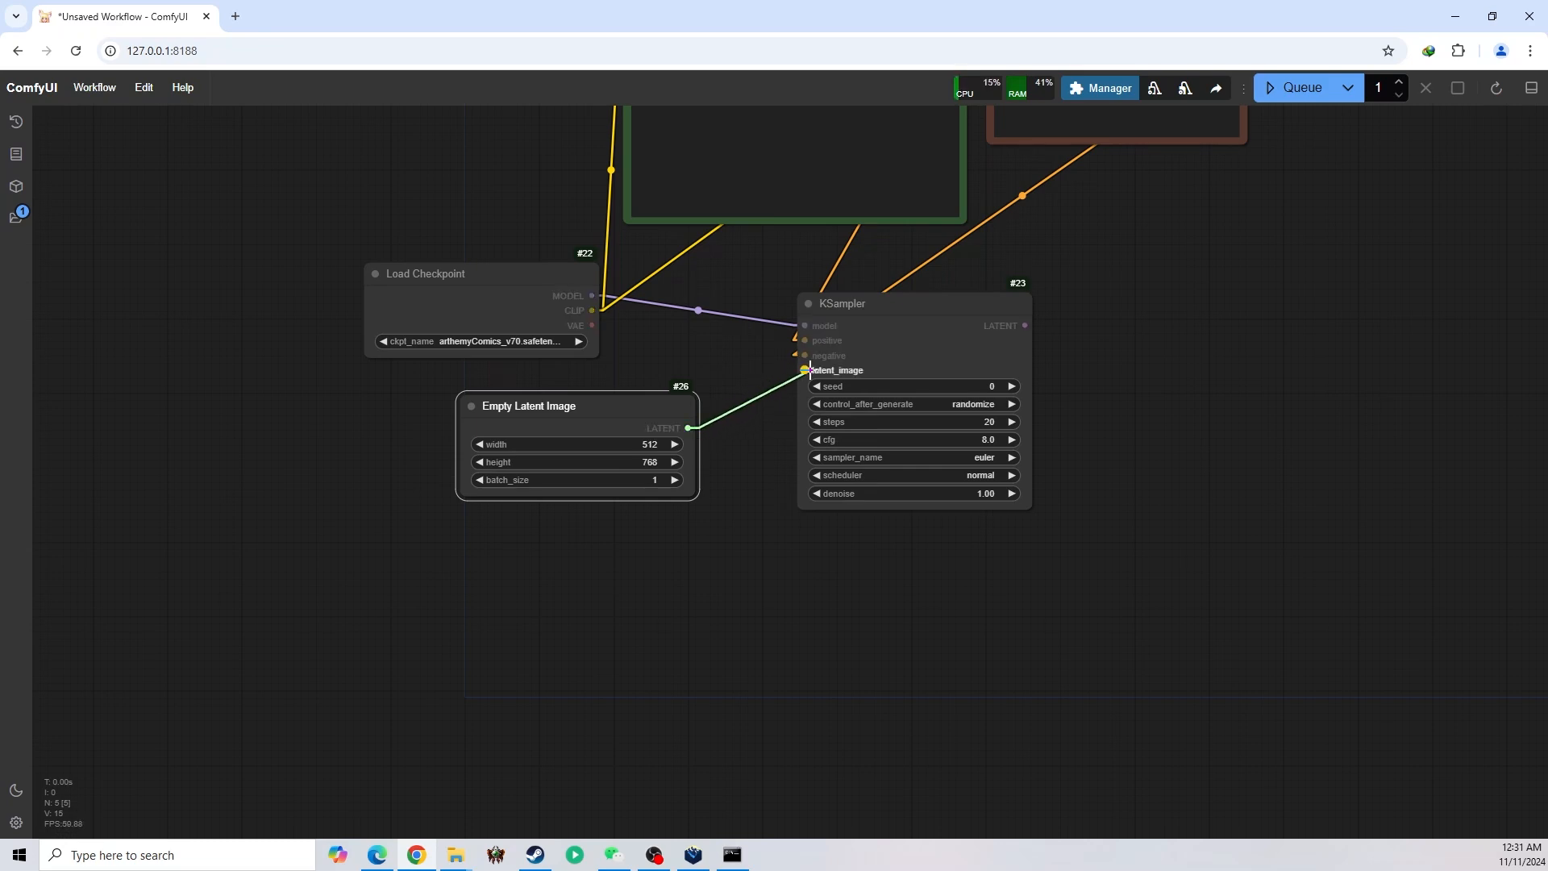
left_click_drag(604, 423, 562, 433)
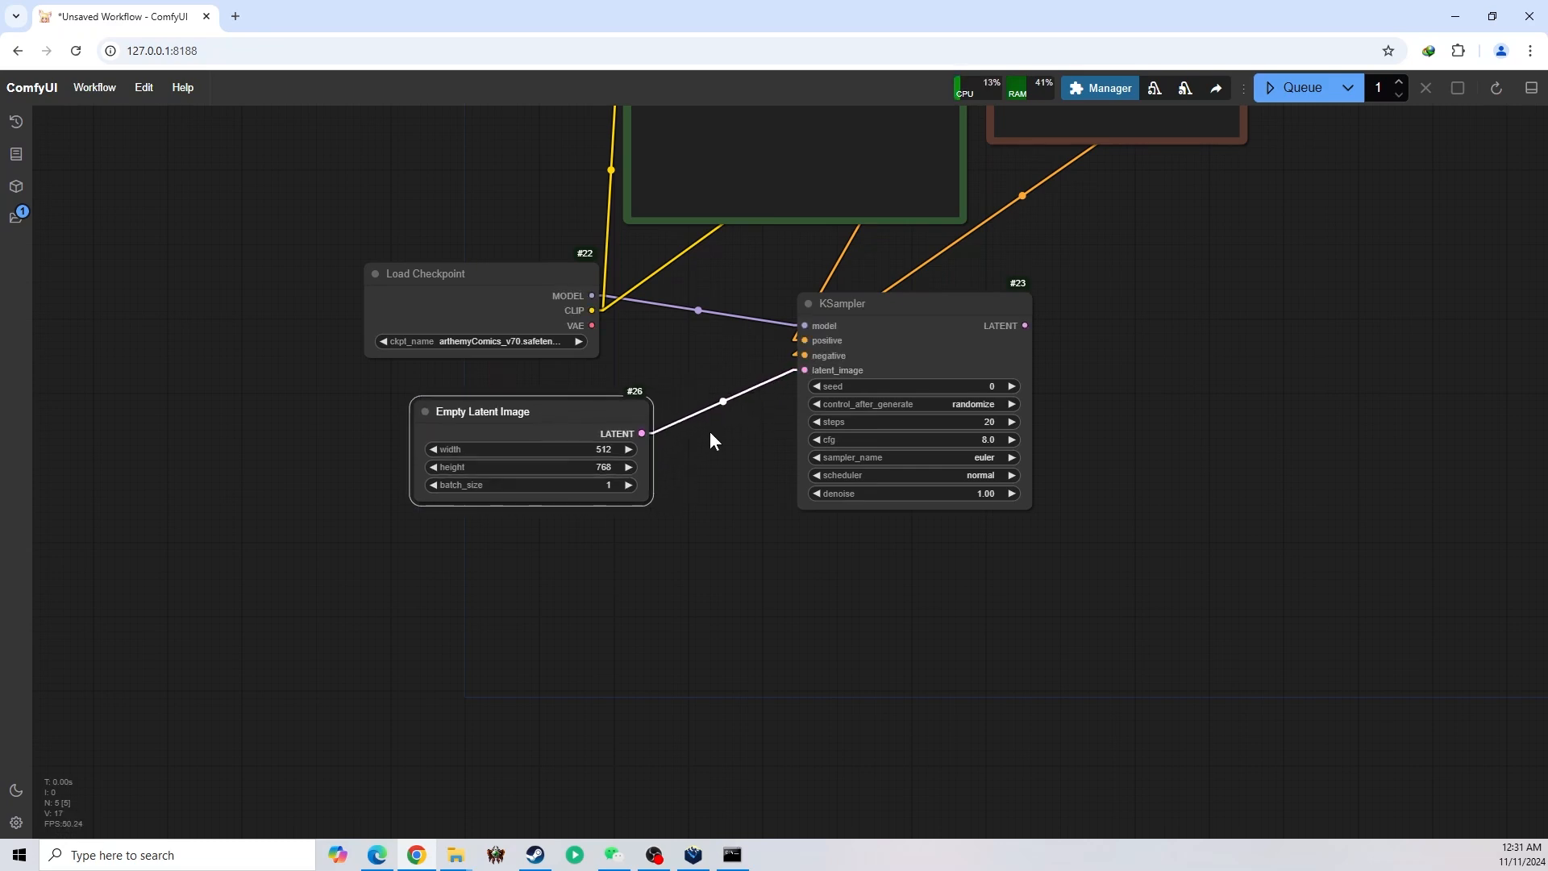
left_click_drag(1194, 381, 1119, 451)
left_click_drag(853, 404, 776, 402)
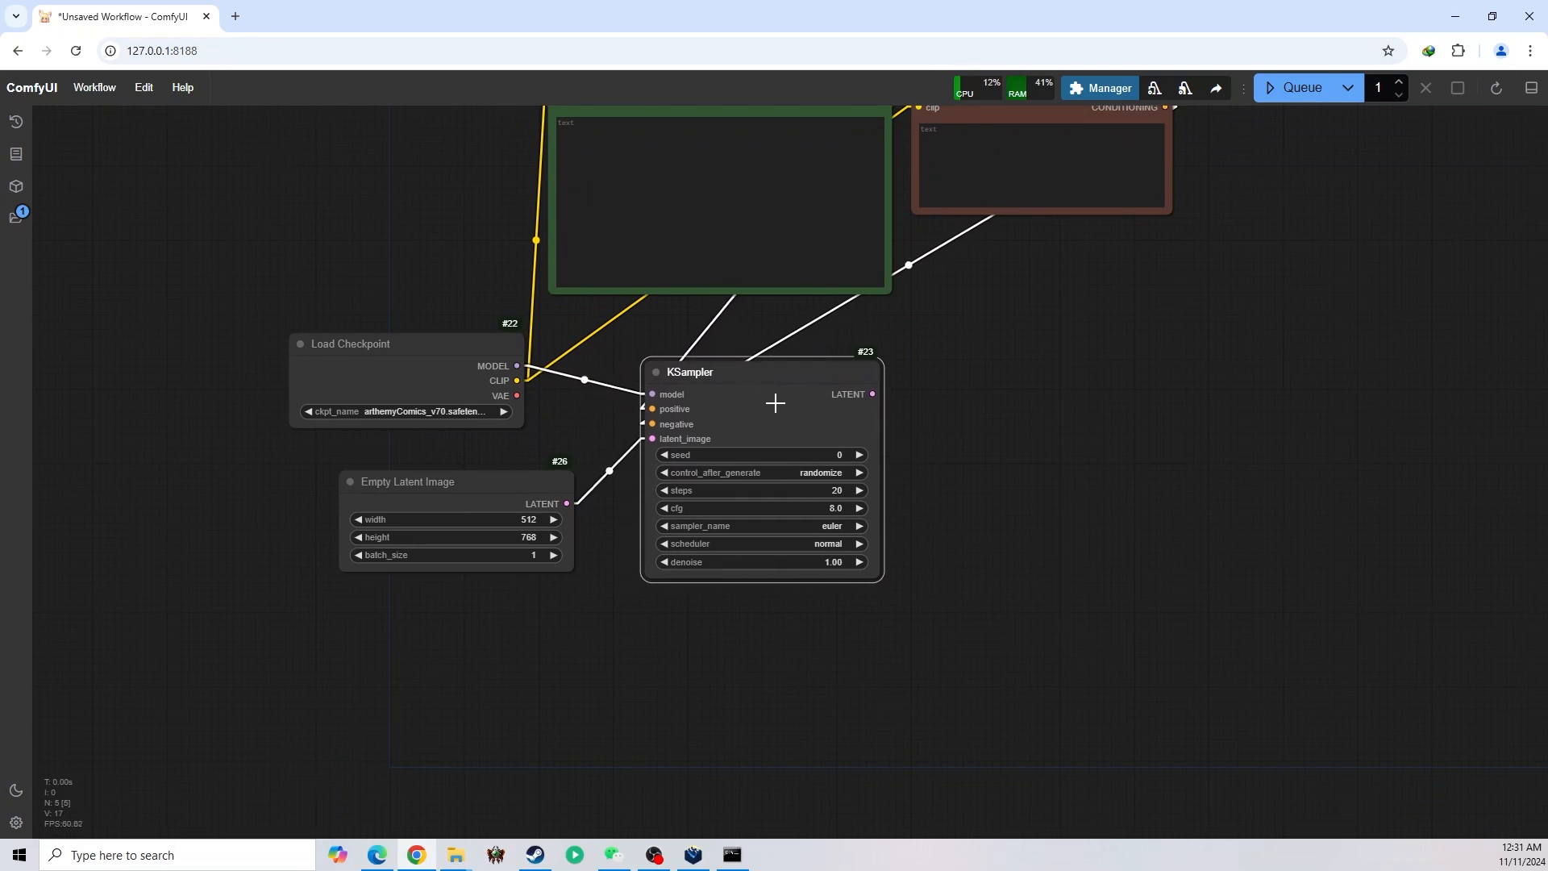
Add a VAE Decode (Tiled) node fed by KSampler's LATENT output and place it below the red prompt node
left_click_drag(952, 446, 953, 523)
left_click_drag(868, 469, 943, 353)
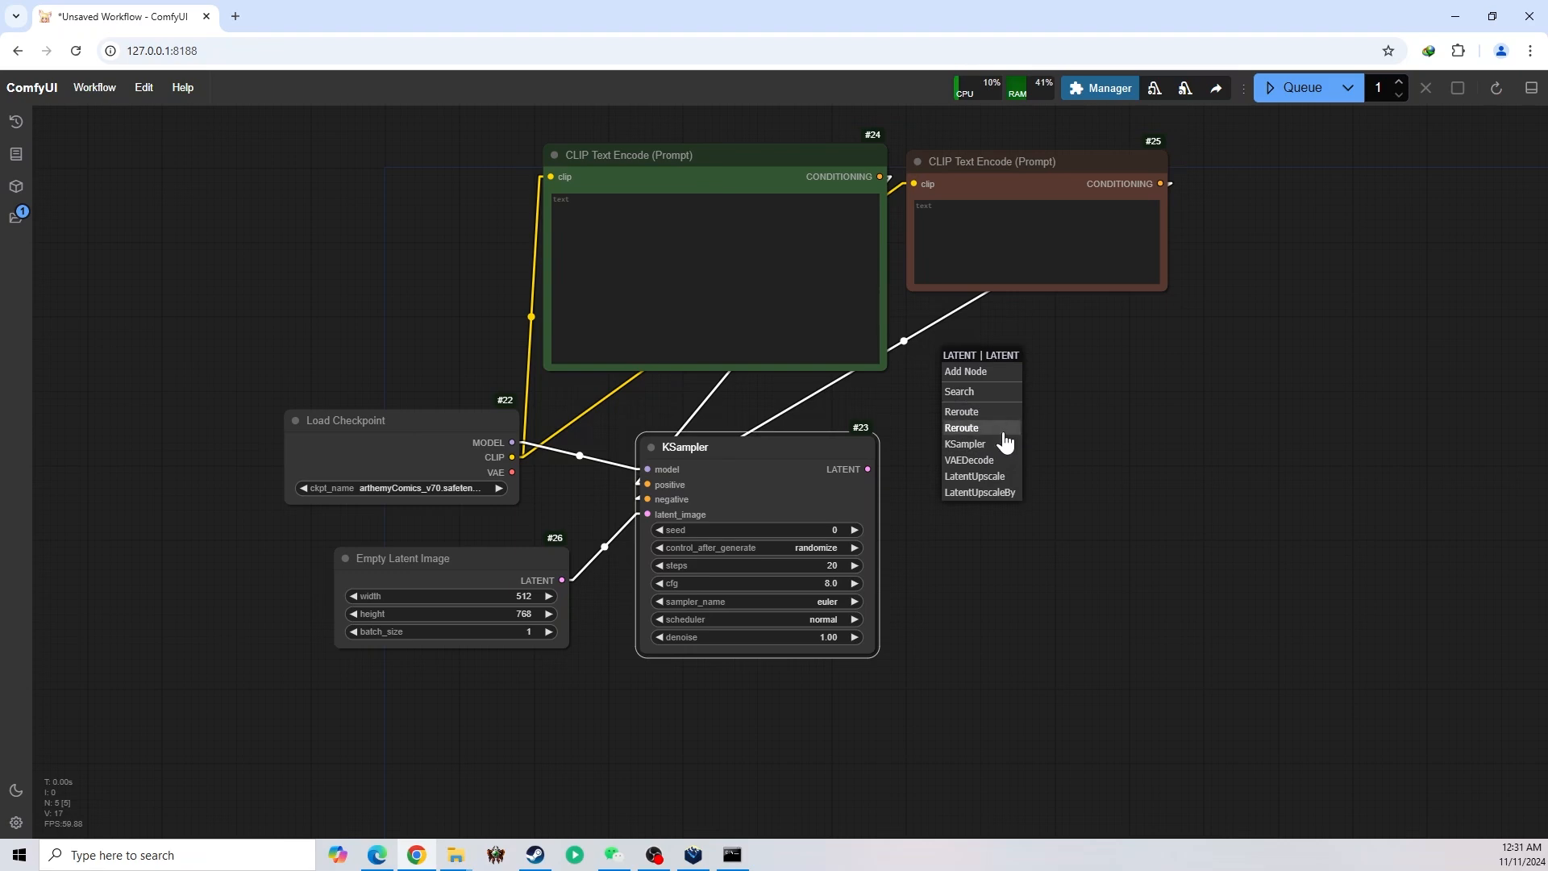
left_click(995, 395)
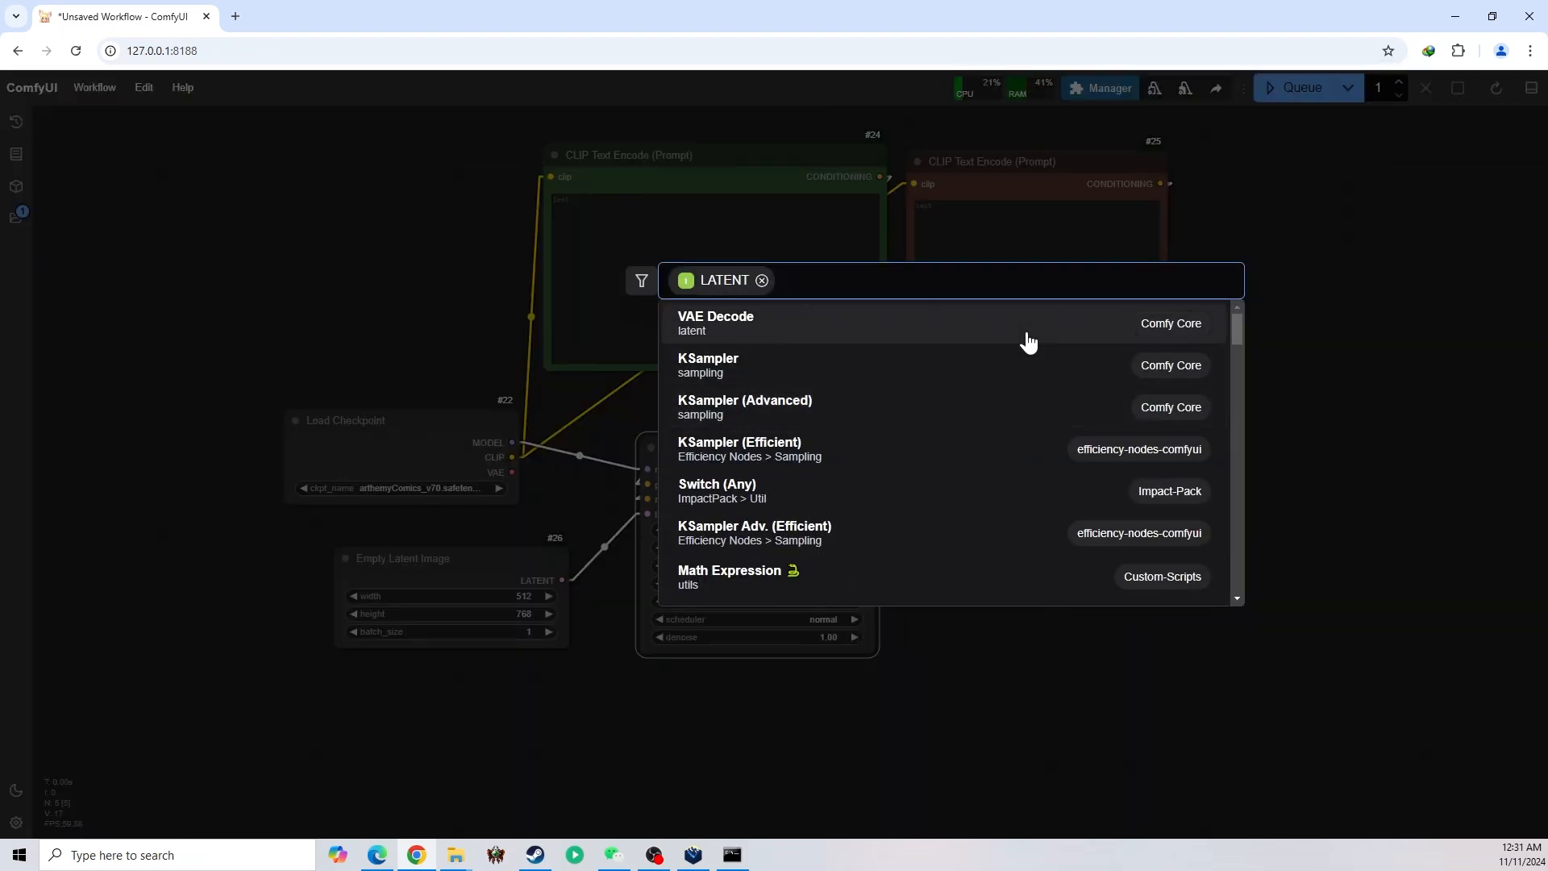
type("vae")
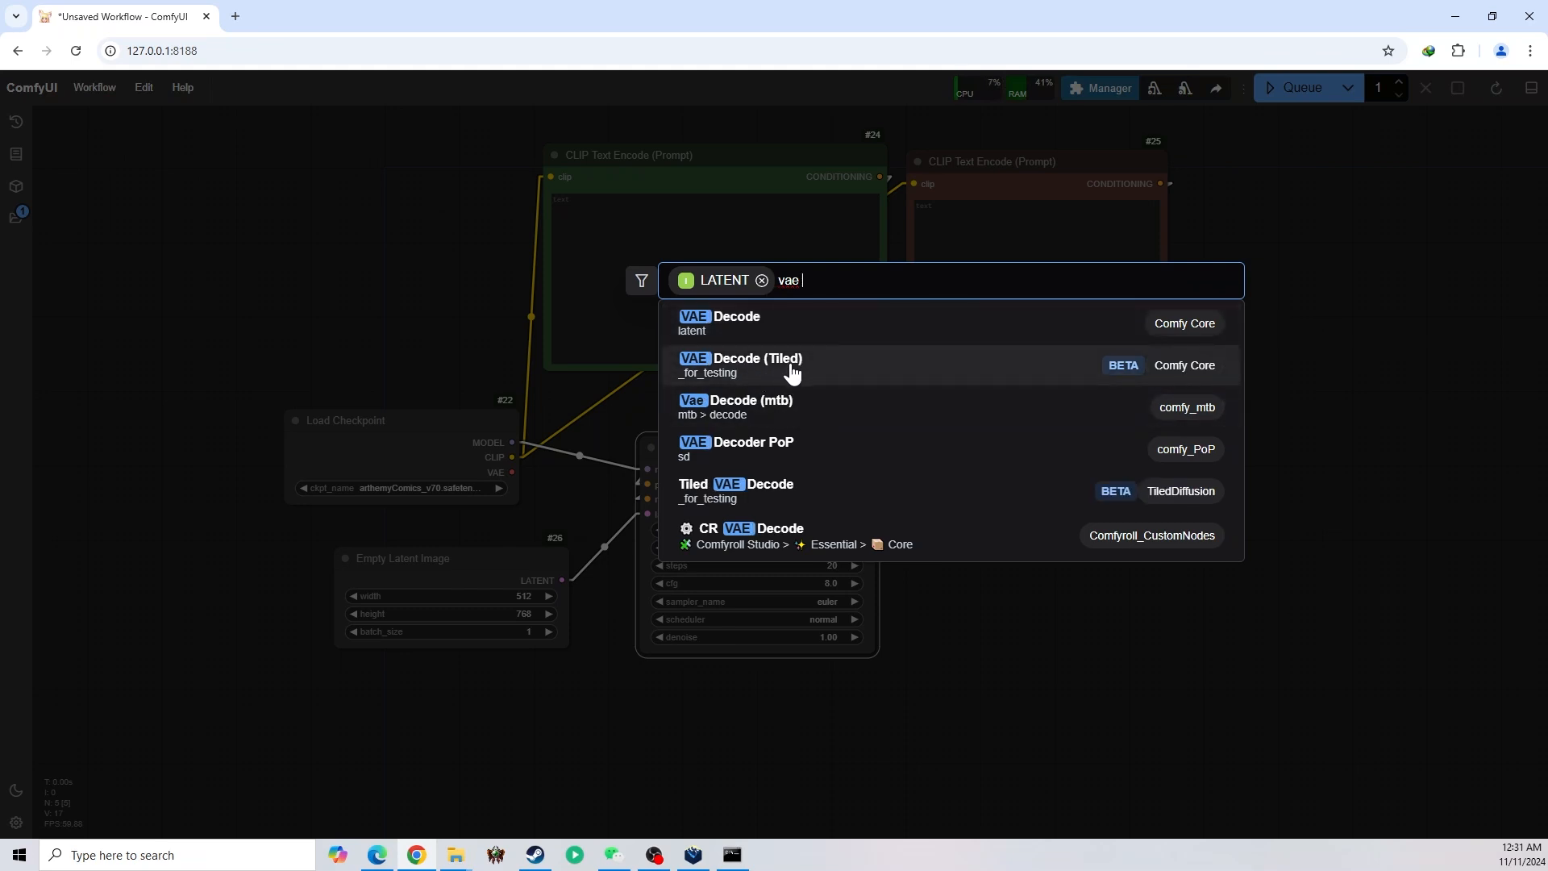
left_click(797, 371)
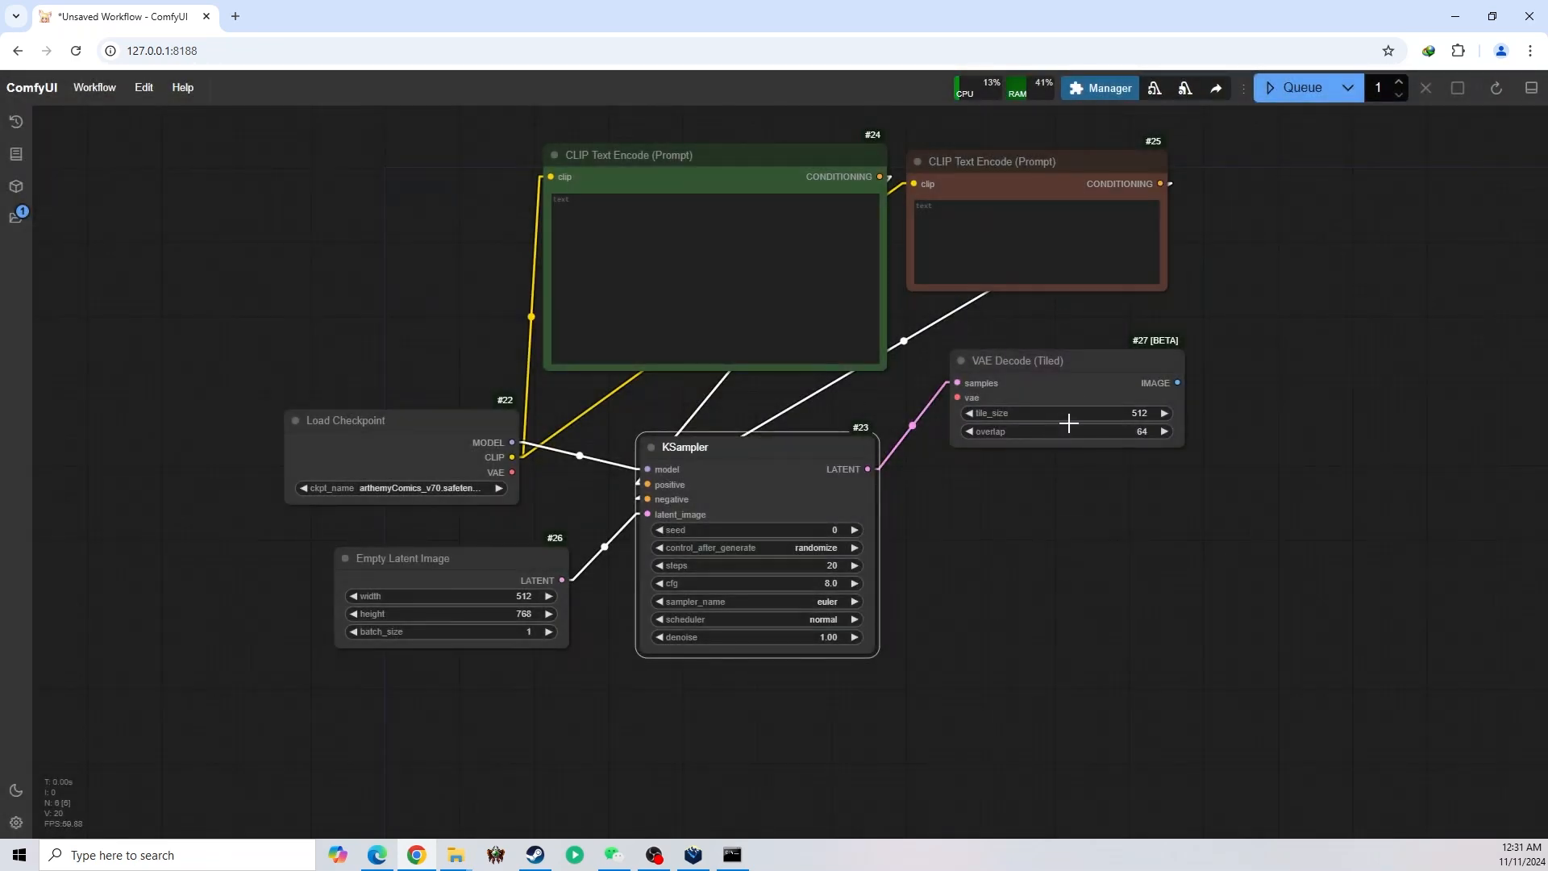
left_click_drag(1055, 381, 1024, 375)
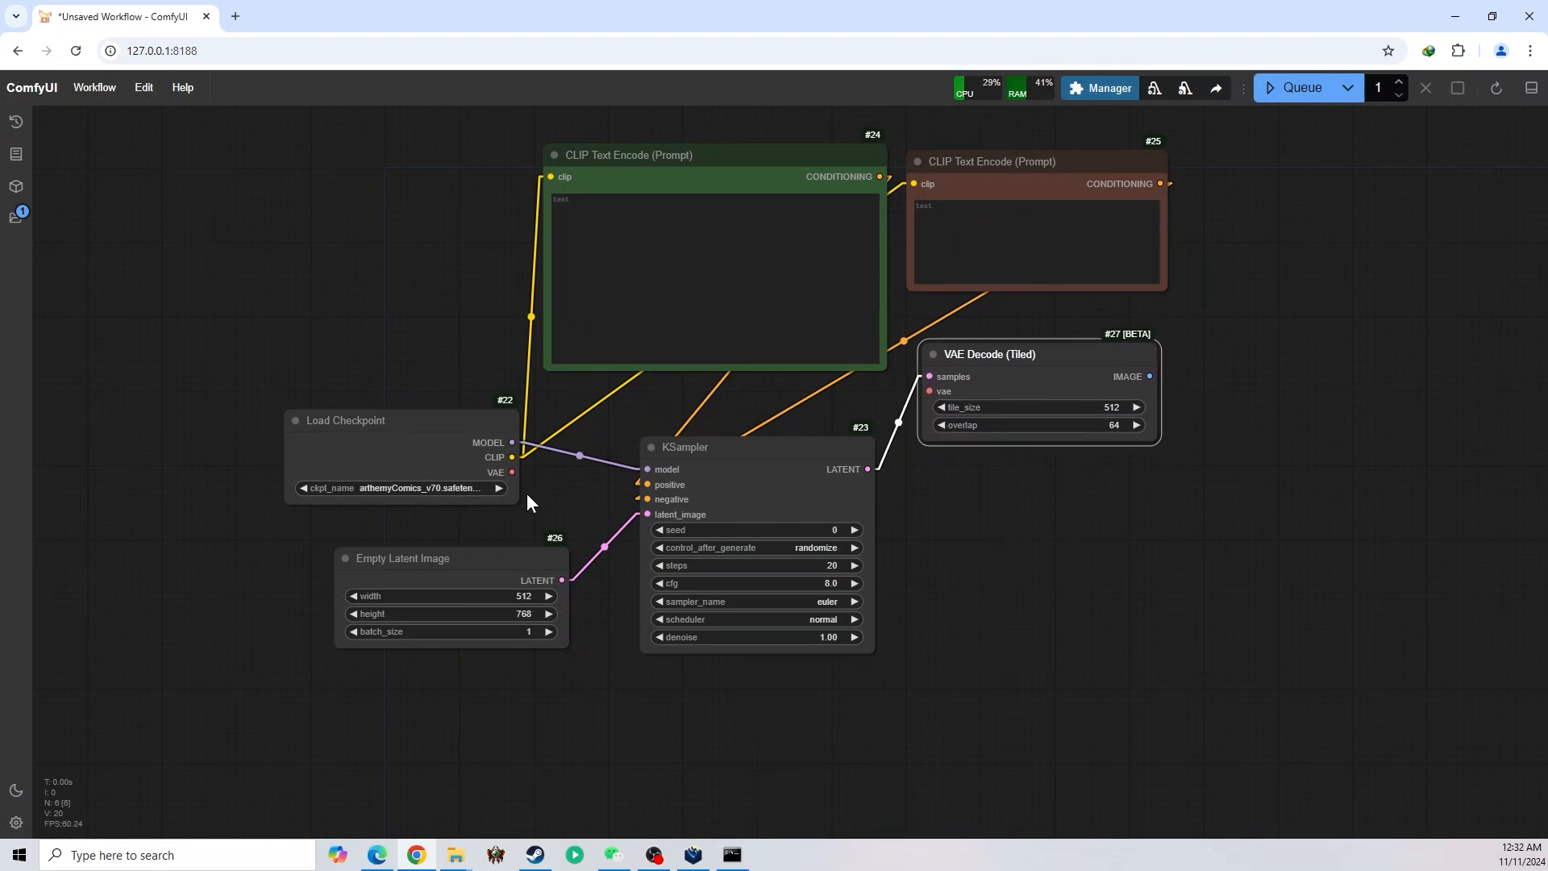
Connect the checkpoint's VAE output to VAE Decode (Tiled)'s vae input
left_click_drag(510, 472, 930, 392)
left_click_drag(1002, 536, 935, 488)
left_click_drag(1078, 327, 1070, 328)
Add a Save Image node fed by VAE Decode (Tiled)'s IMAGE output, place it beneath the decoder and enlarge it
left_click_drag(1112, 382, 834, 453)
left_click(876, 594)
left_click_drag(936, 471, 925, 421)
left_click_drag(1065, 512, 1196, 774)
left_click_drag(1259, 722, 1216, 500)
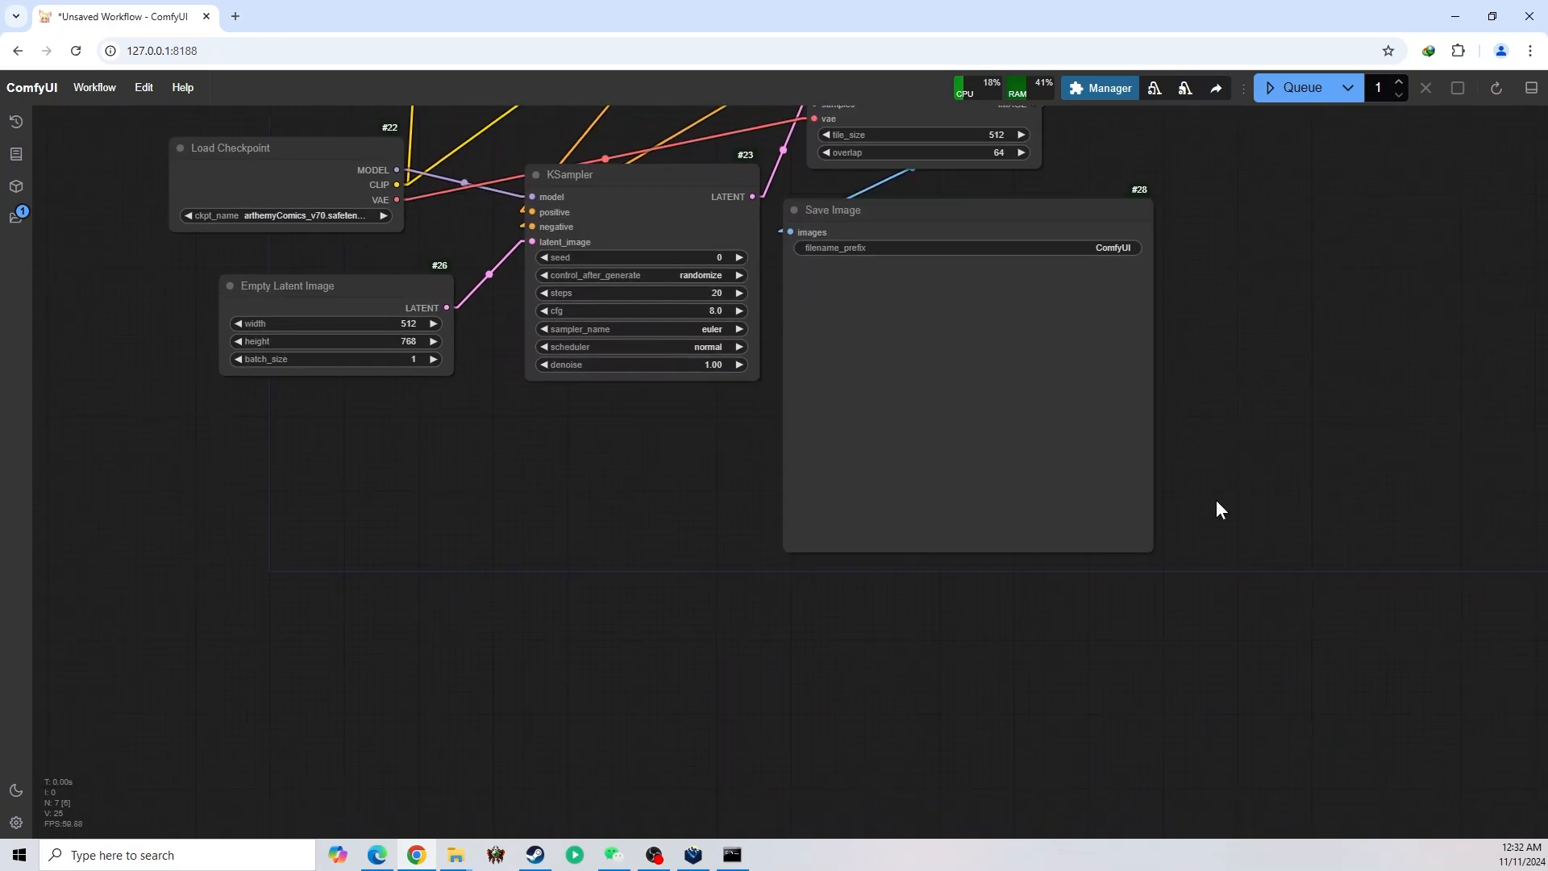
left_click_drag(1150, 552, 1174, 749)
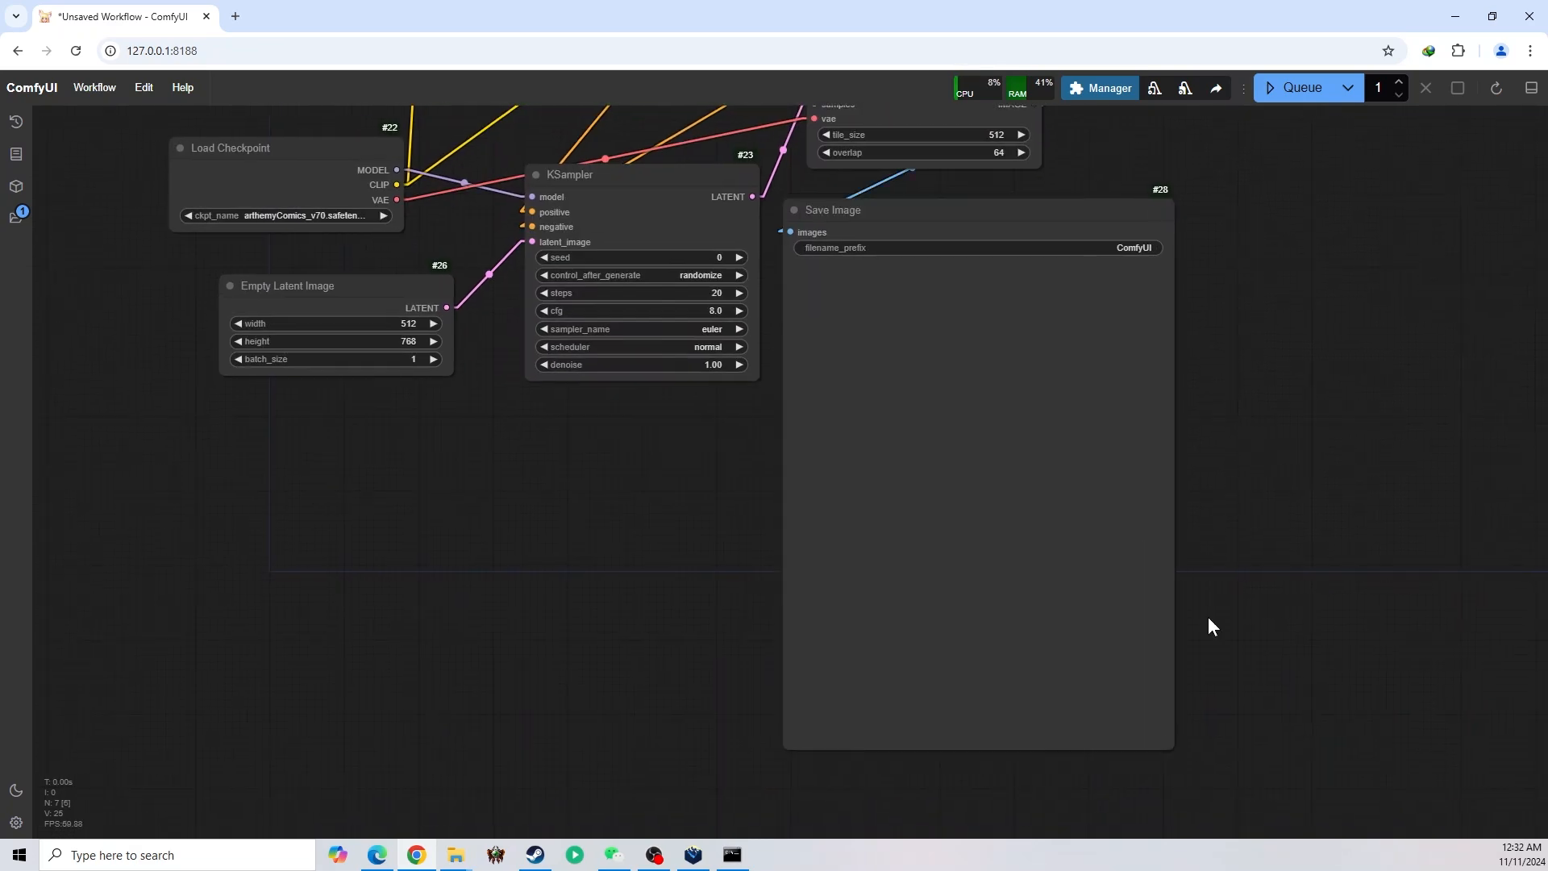
Set the Save Image node's filename_prefix to "small" and pin the node
left_click_drag(1248, 492, 1291, 683)
left_click(1171, 440)
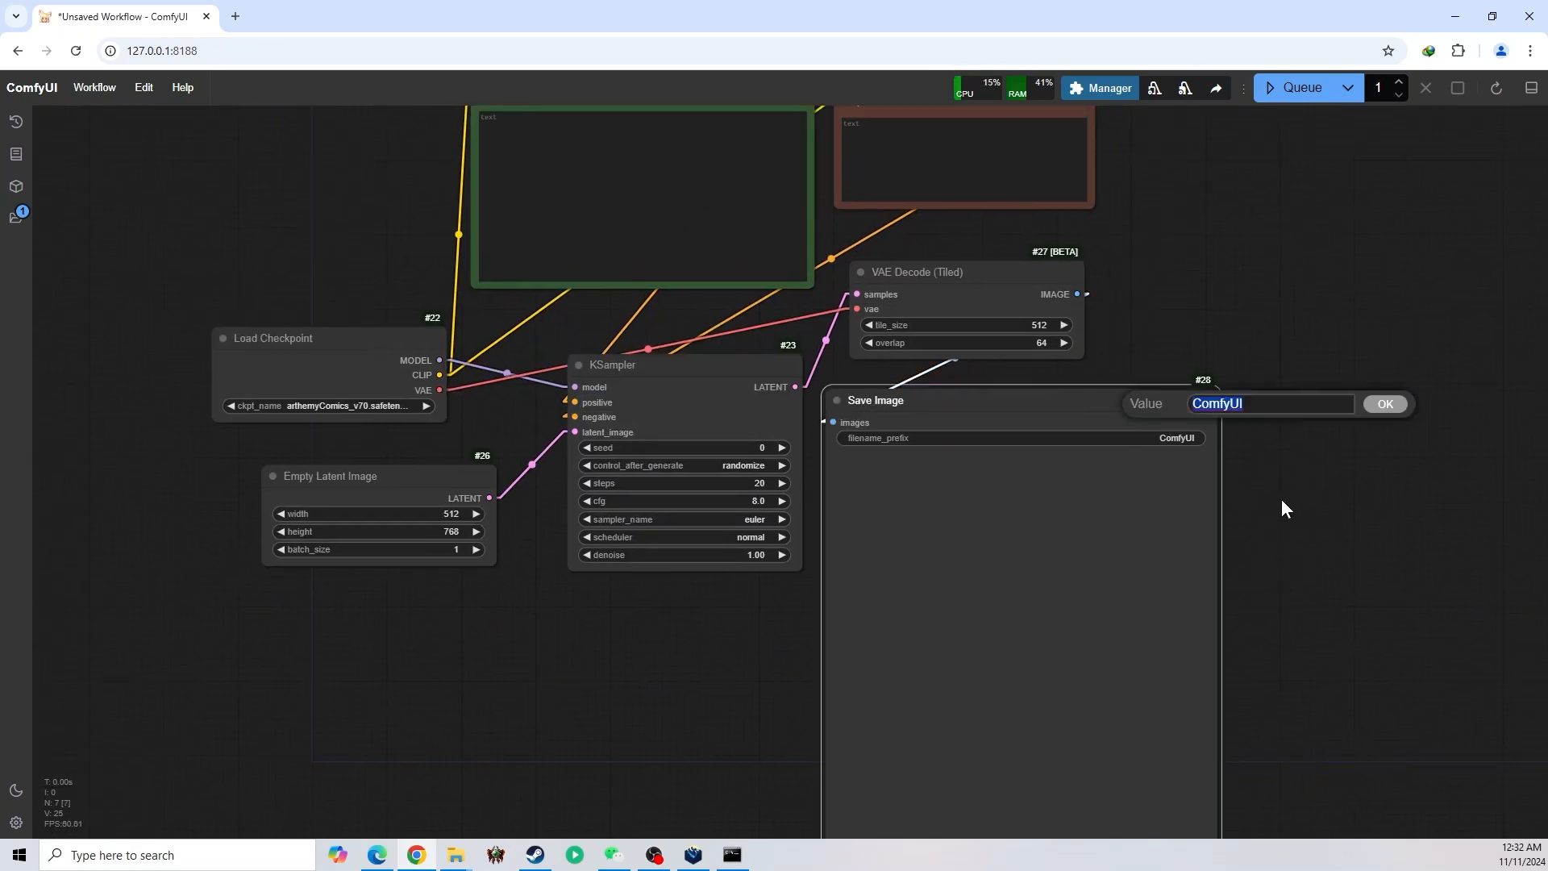
type("small")
key("Return")
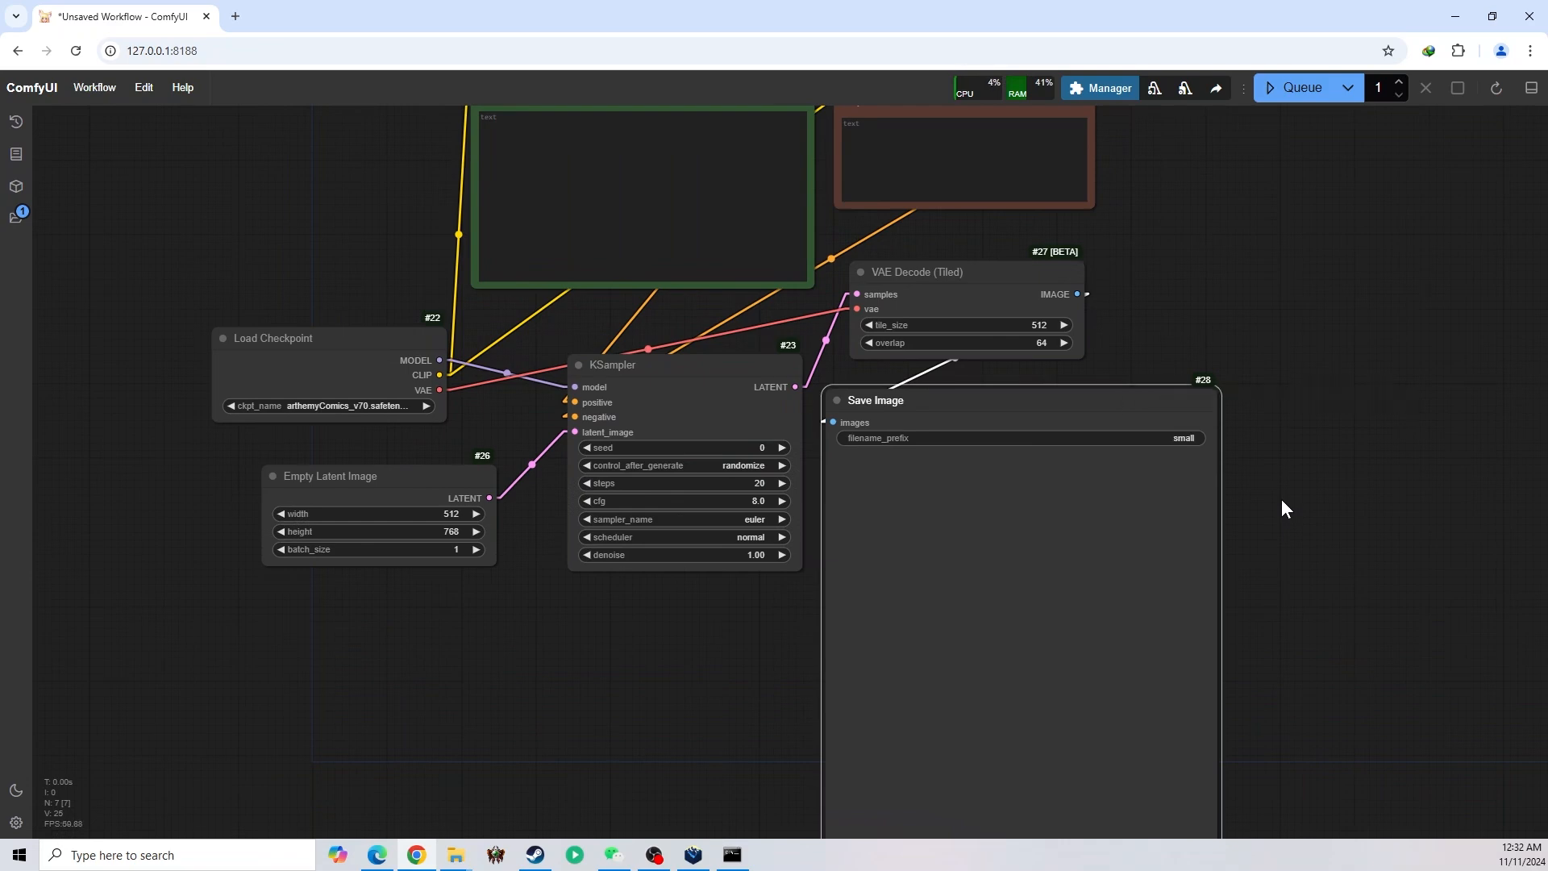
right_click(1008, 539)
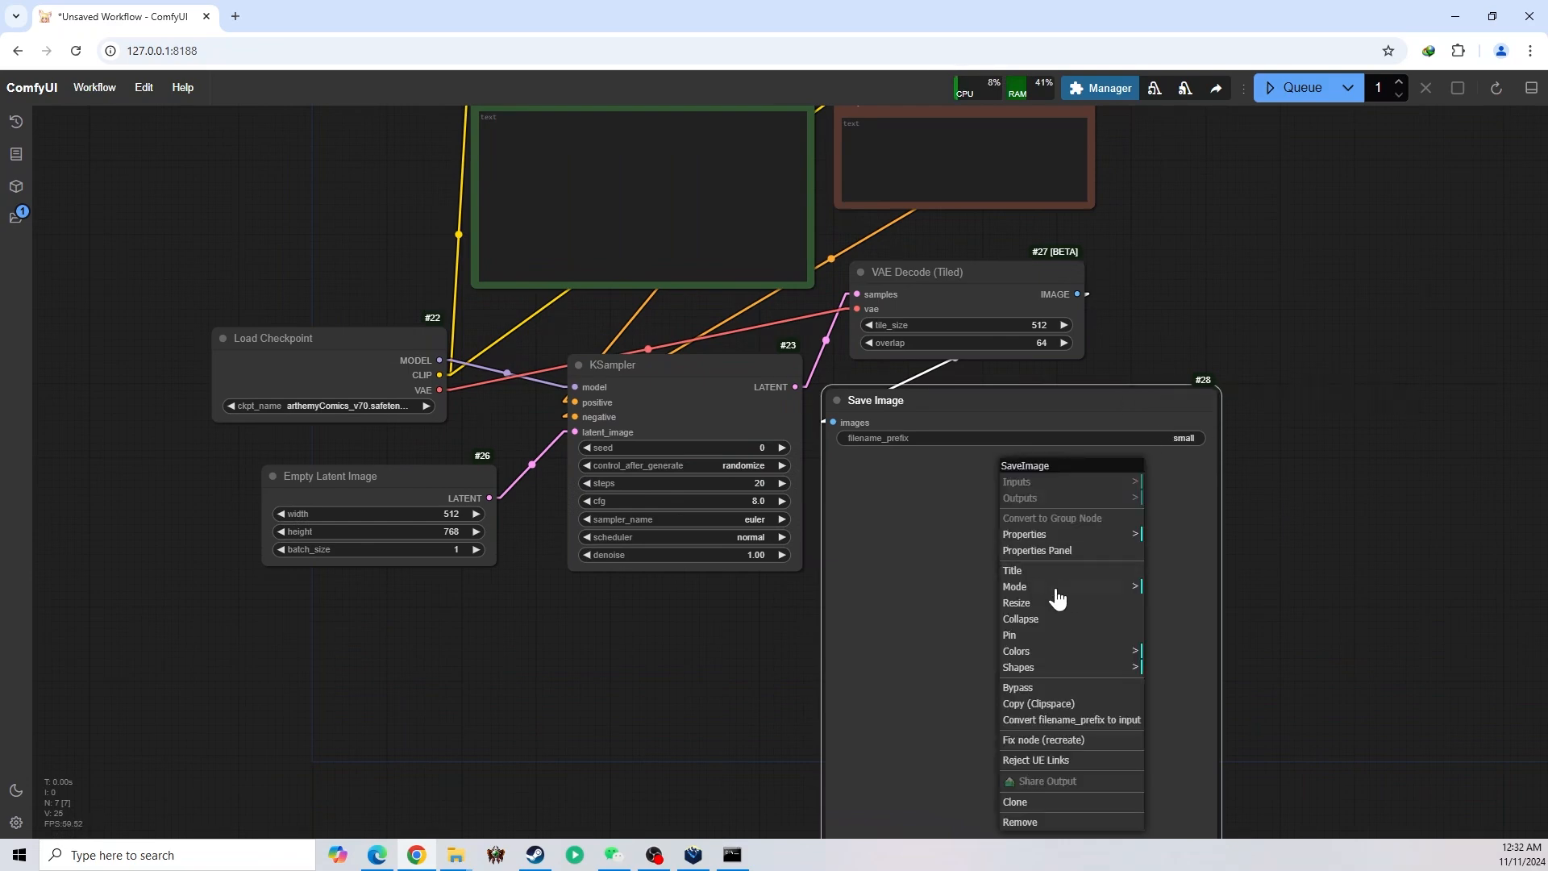
left_click(1018, 635)
Add an Upscale Image By node fed by VAE Decode (Tiled)'s IMAGE output and place it beside the decoder
left_click_drag(1183, 300, 998, 373)
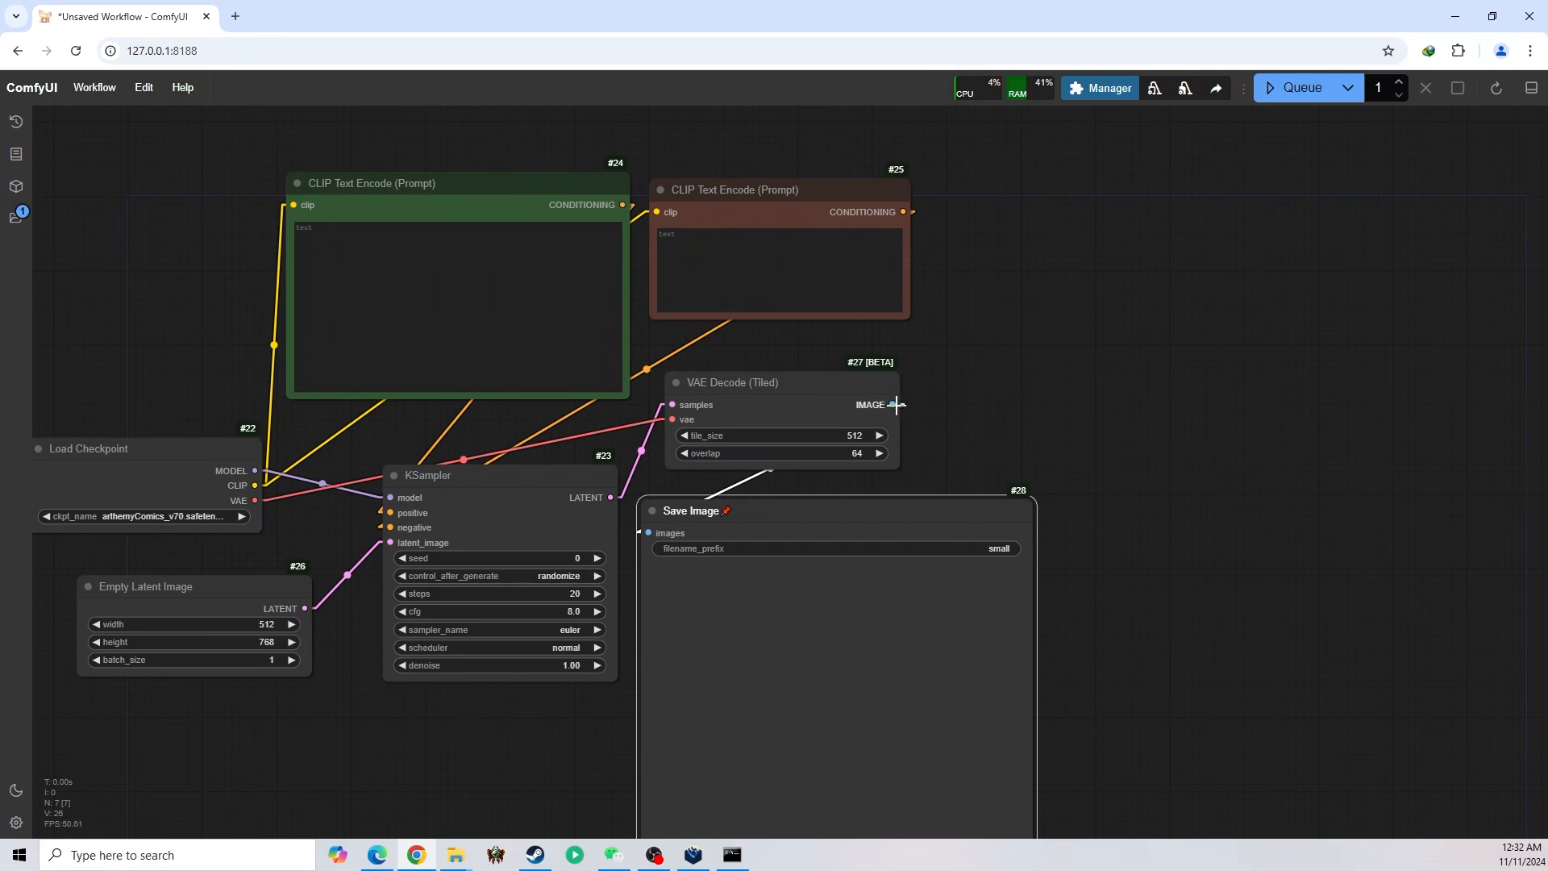
left_click_drag(896, 405, 951, 403)
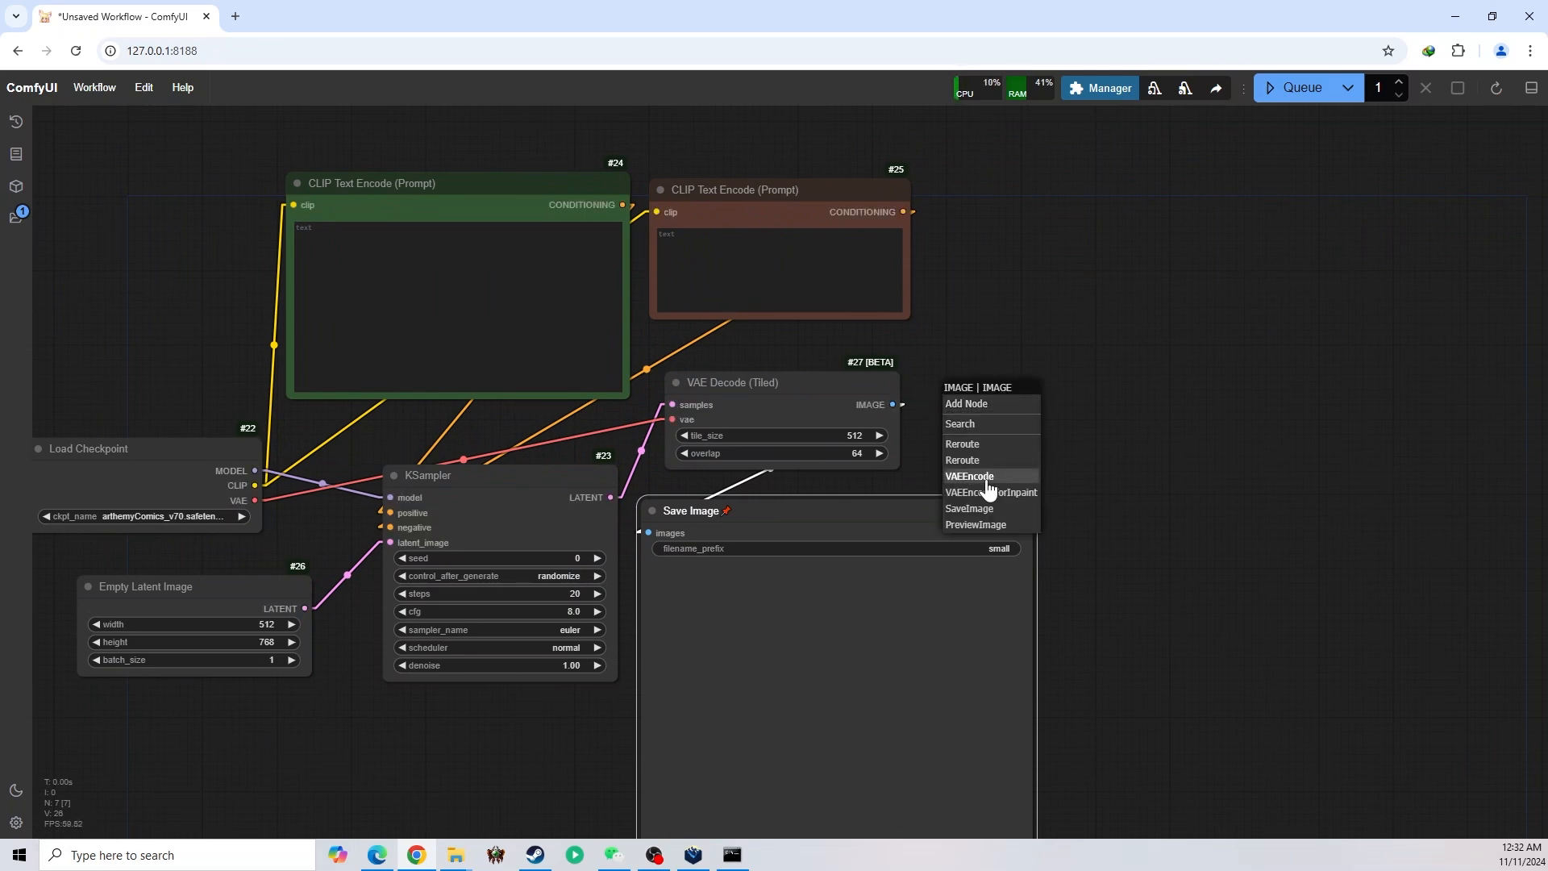
left_click(993, 424)
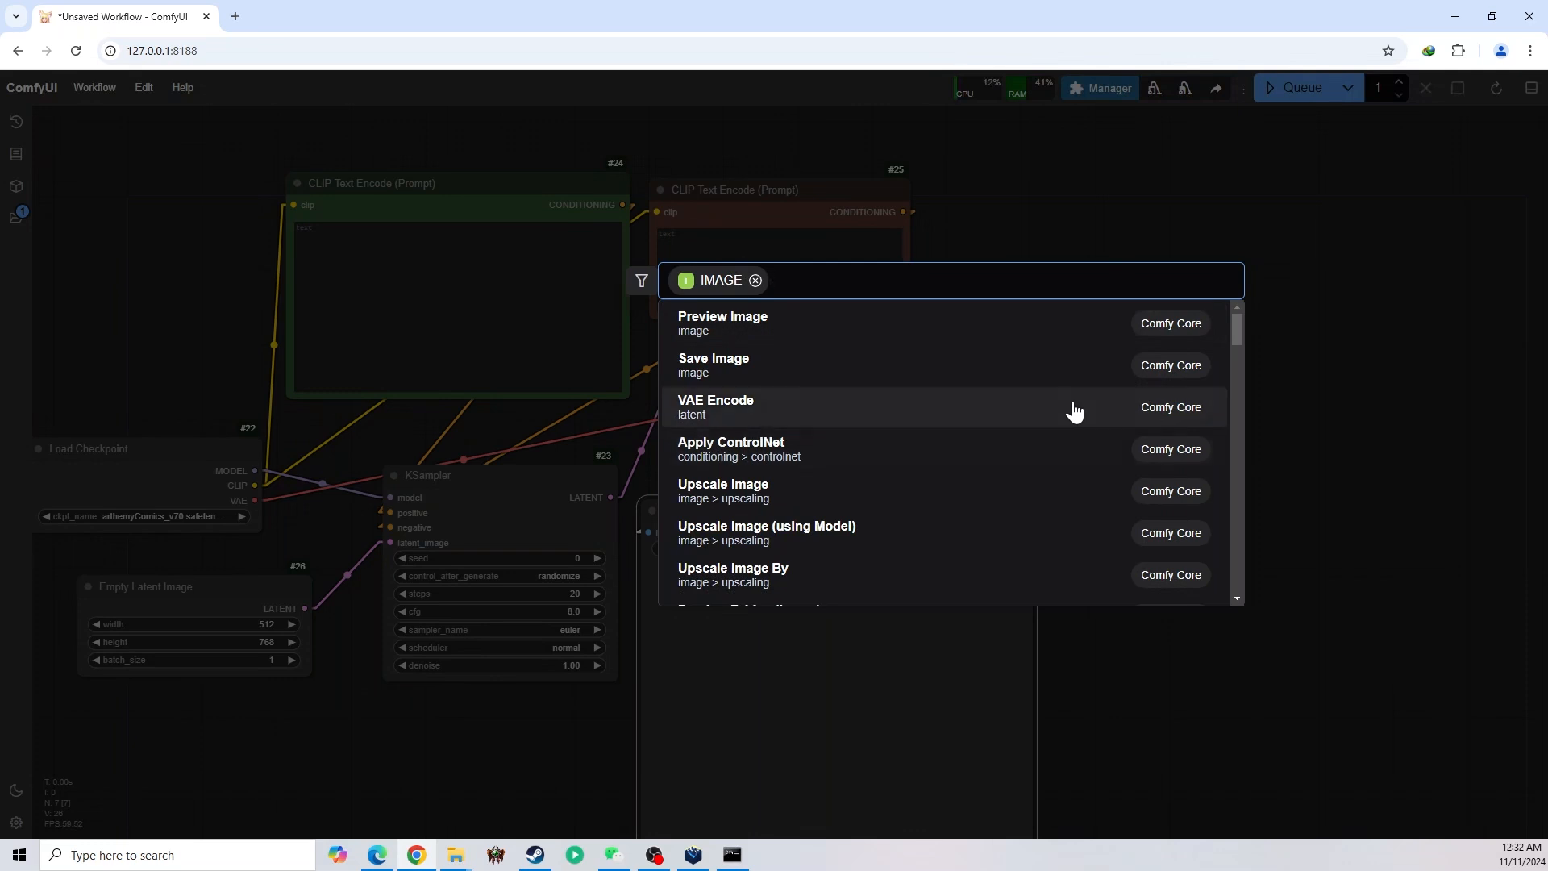
type("upscale")
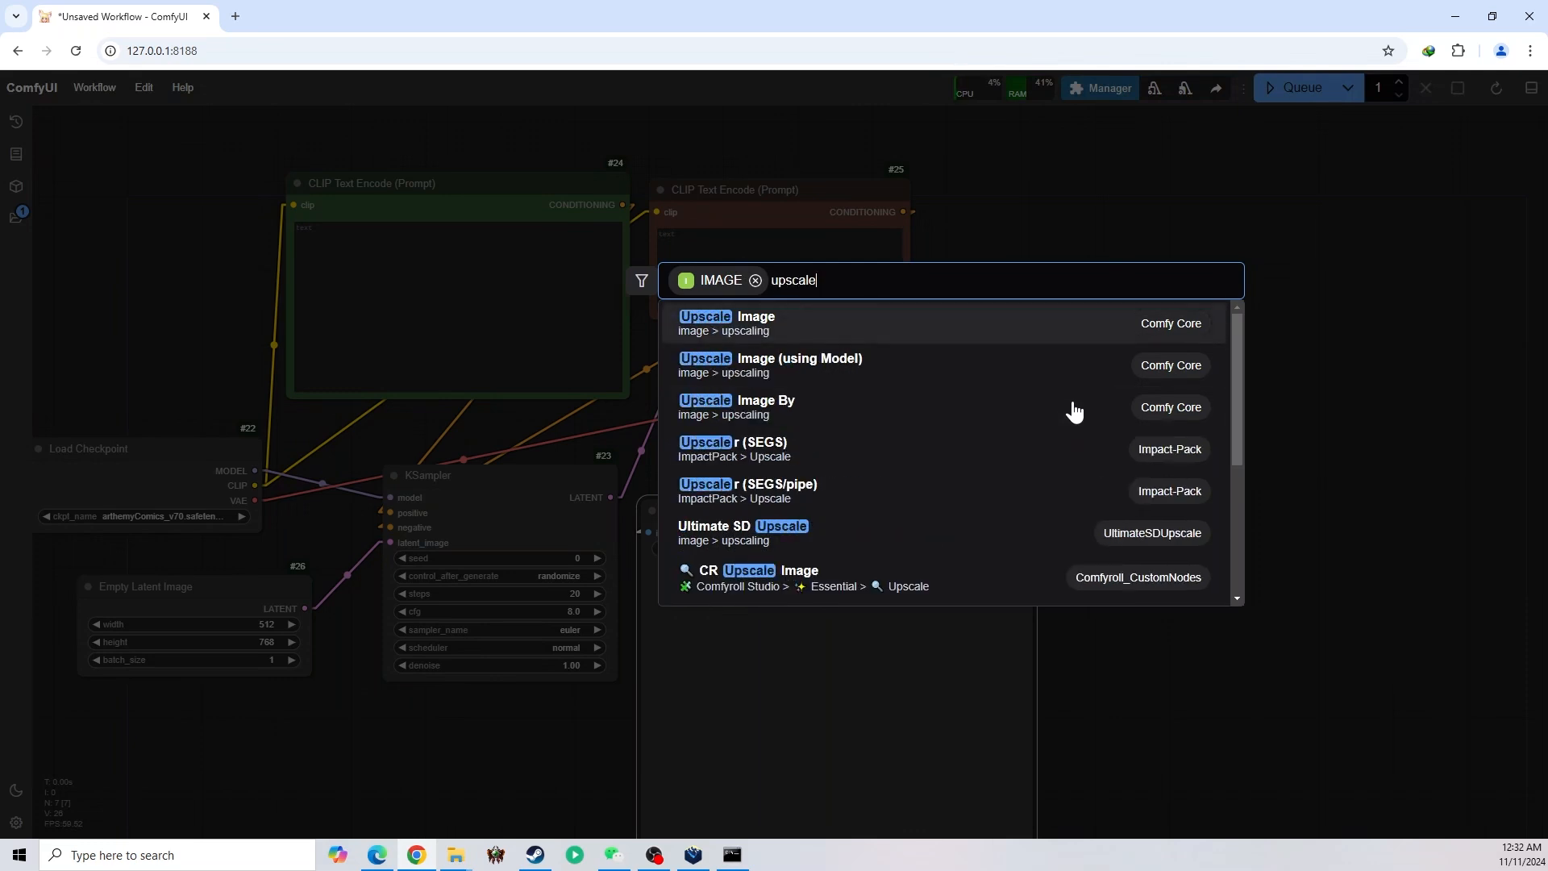
left_click(791, 414)
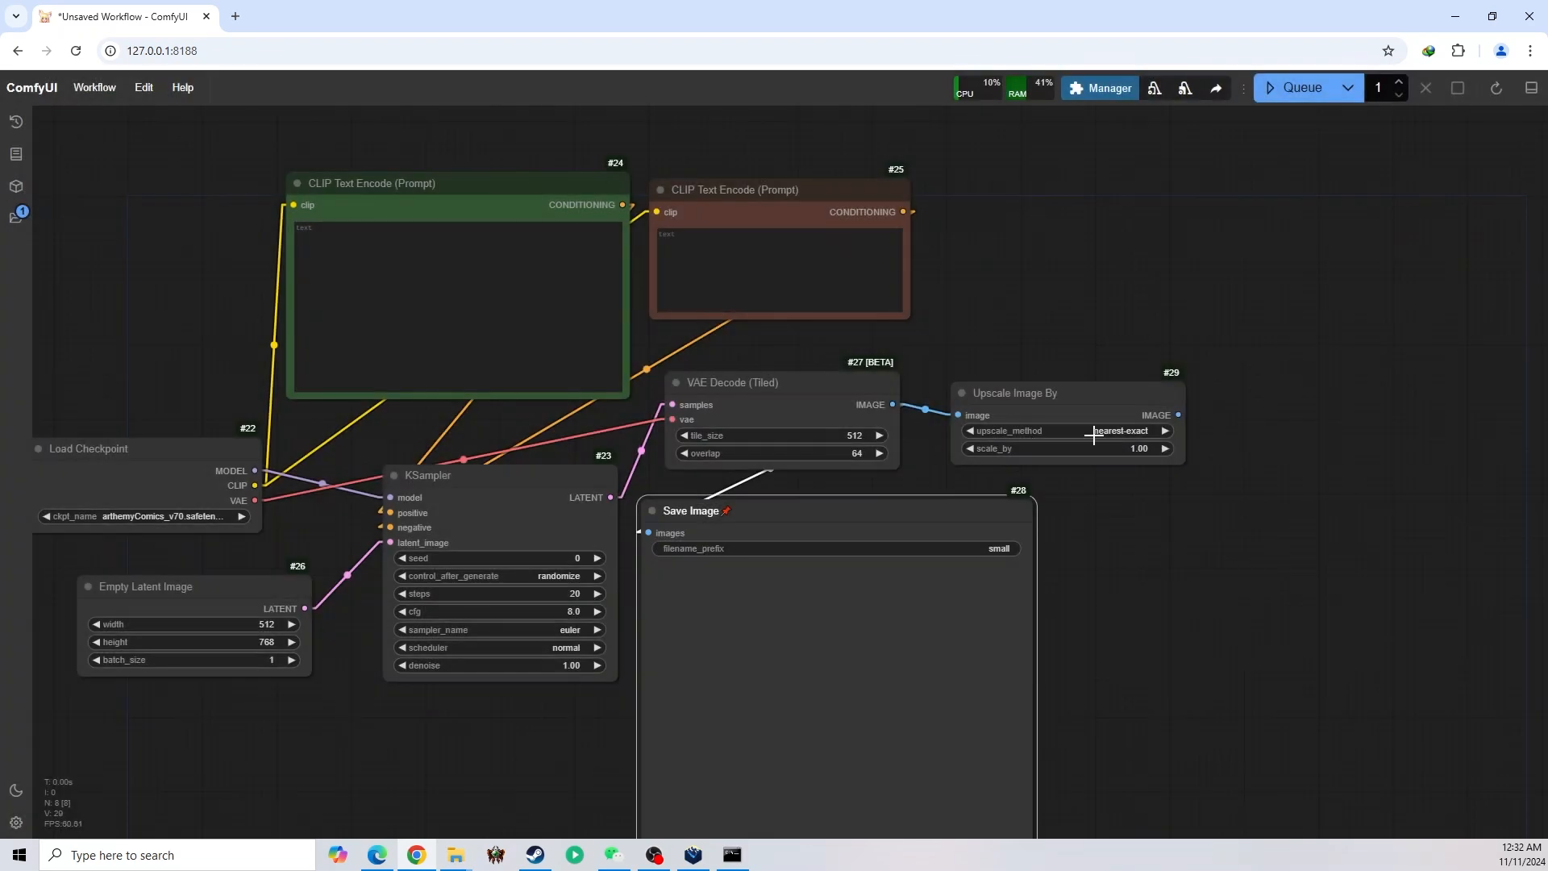
left_click_drag(1051, 415, 1039, 408)
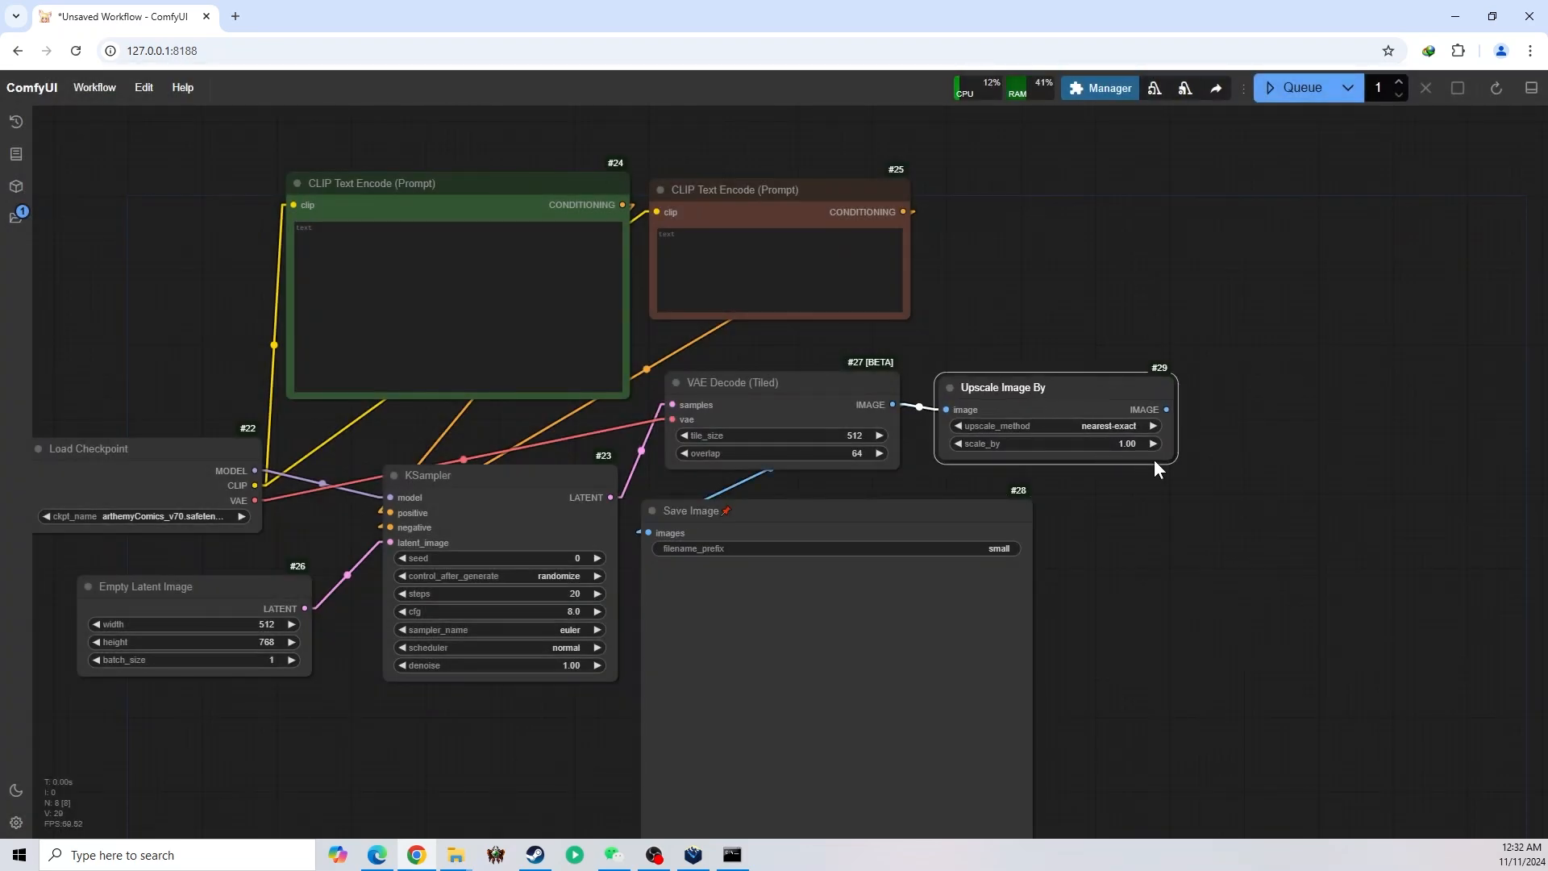
Set the Upscale Image By node's scale_by to 2 and its upscale_method to lanczos
left_click(1138, 451)
type("2")
key("Return")
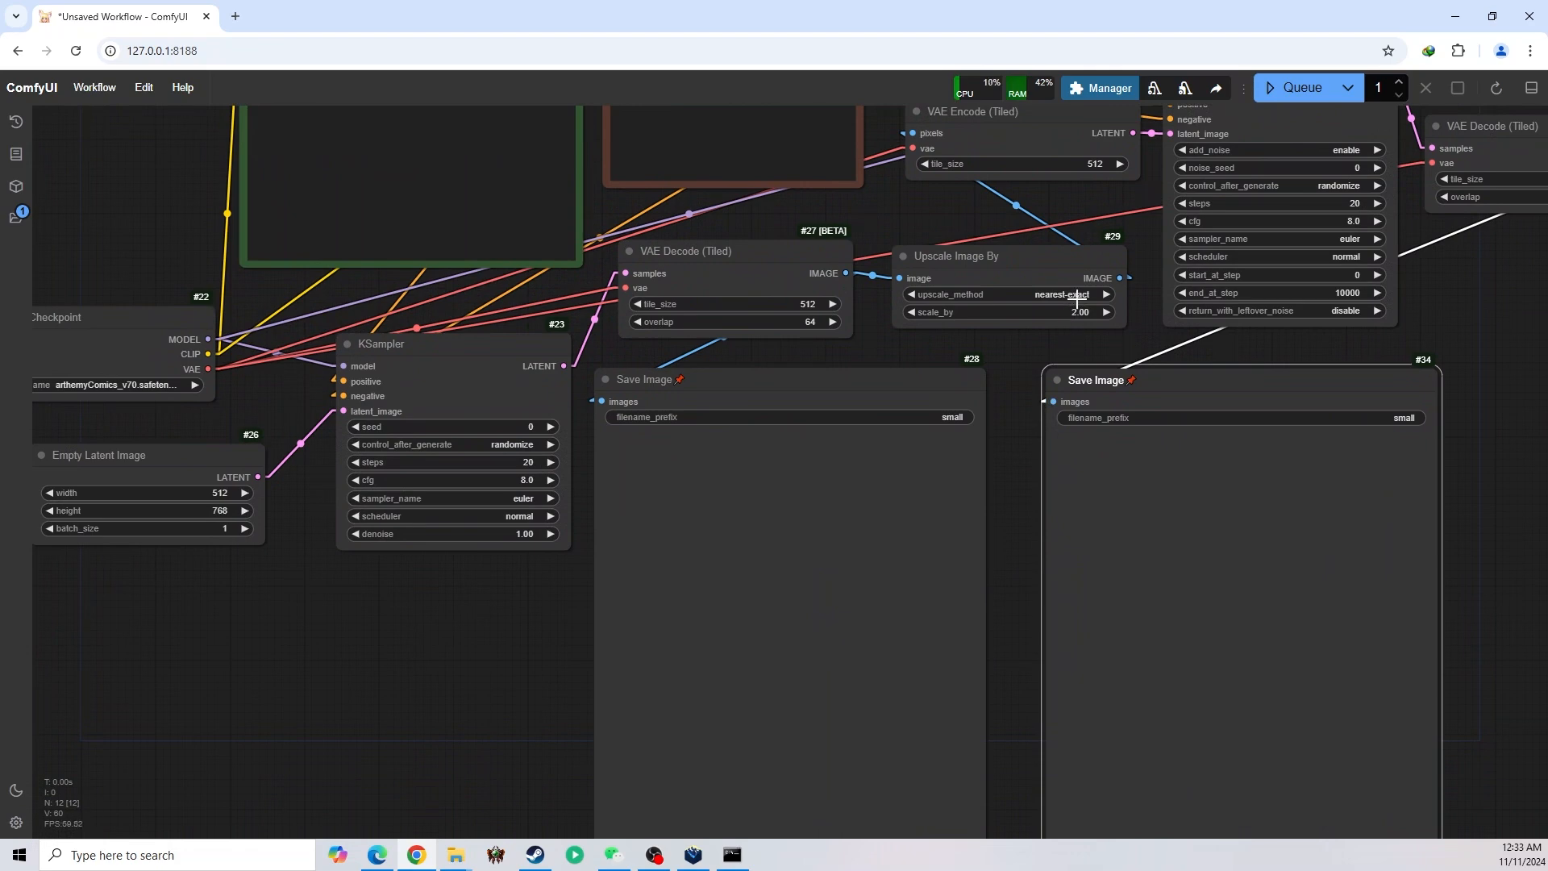
left_click(1077, 297)
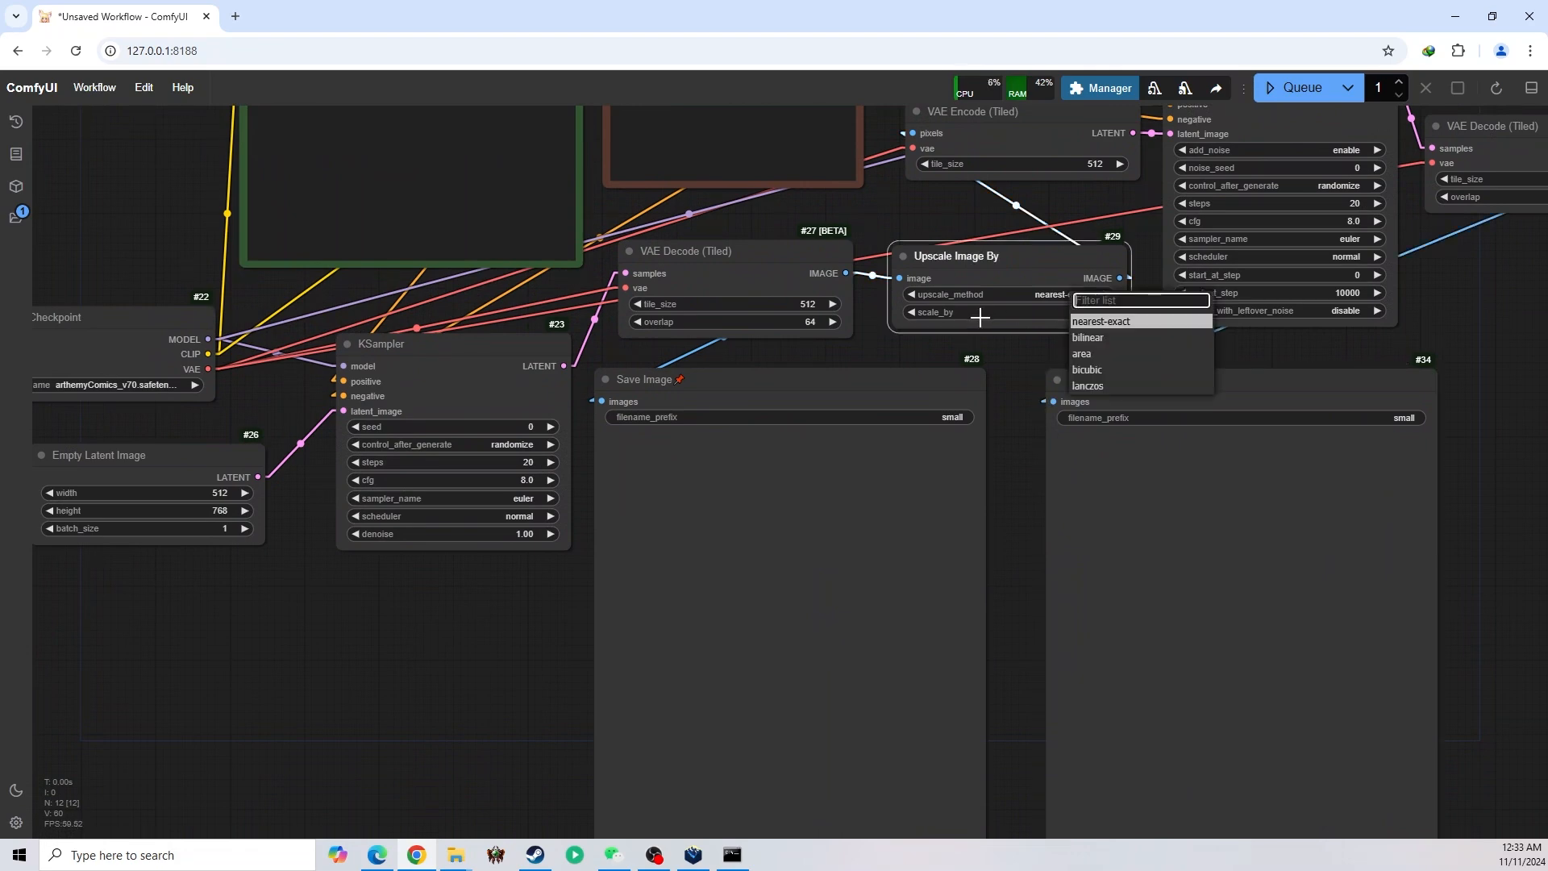
left_click(1137, 387)
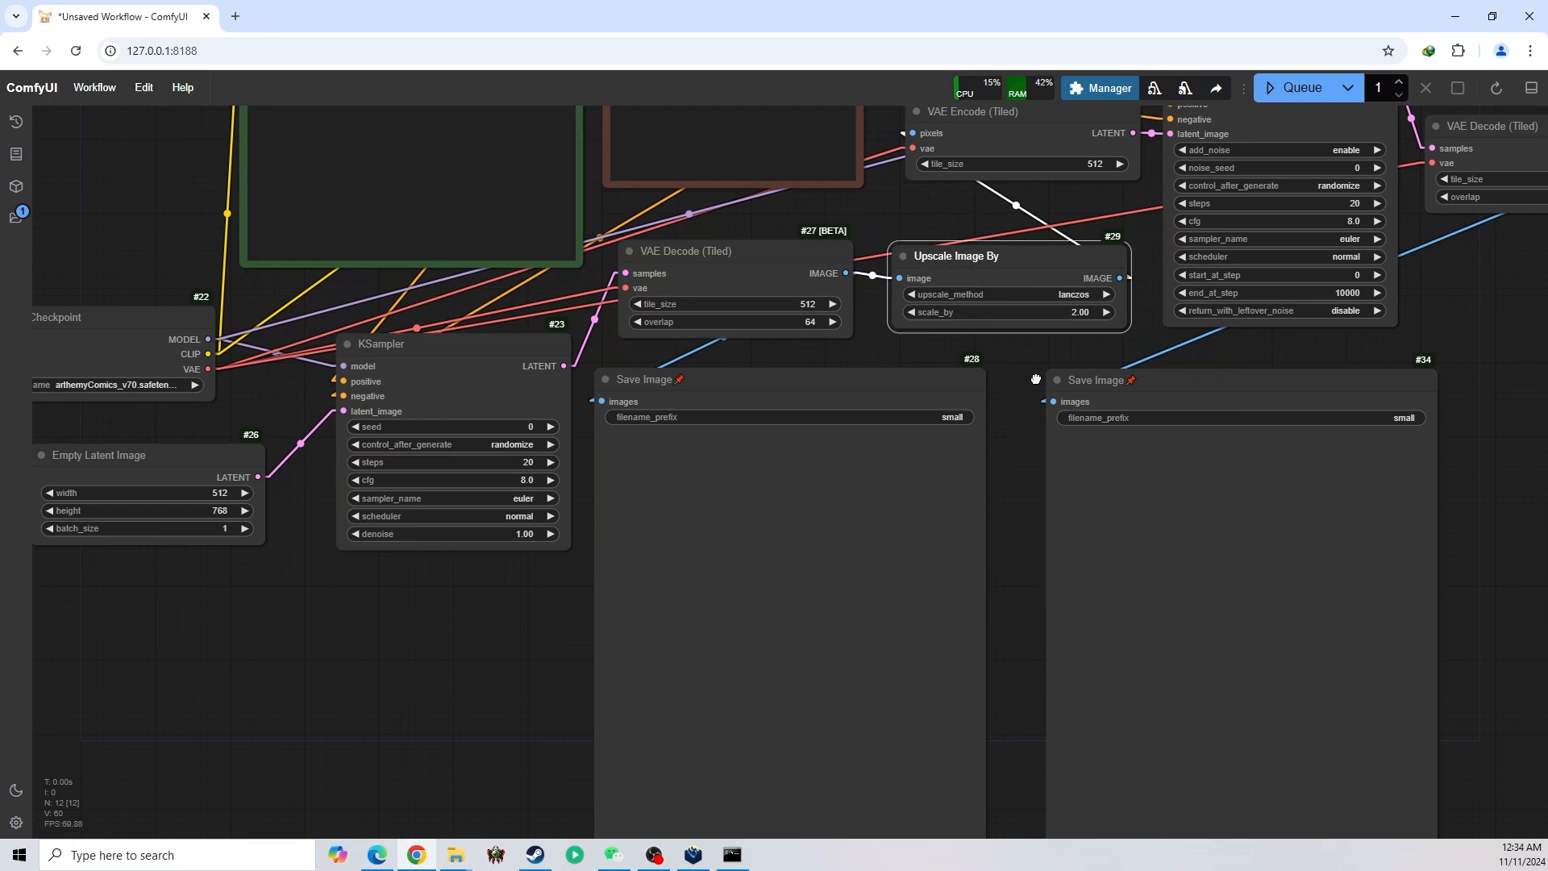
left_click_drag(1036, 379, 1029, 417)
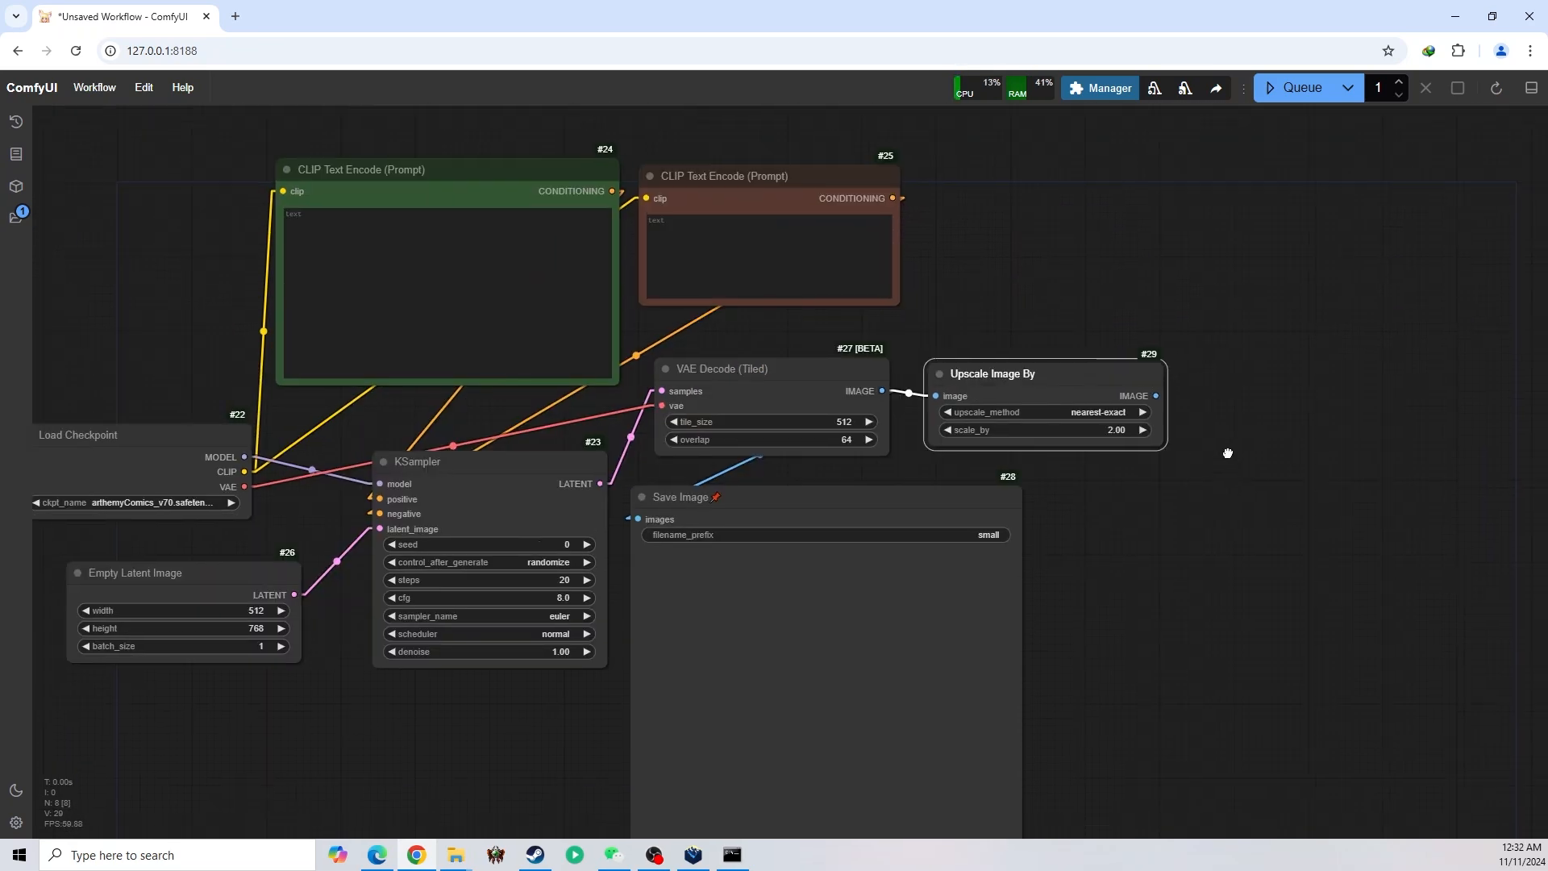
Add a VAE Encode (Tiled) node fed by Upscale Image By's IMAGE output and connect the checkpoint's VAE output to its vae input
left_click_drag(1226, 449, 1086, 299)
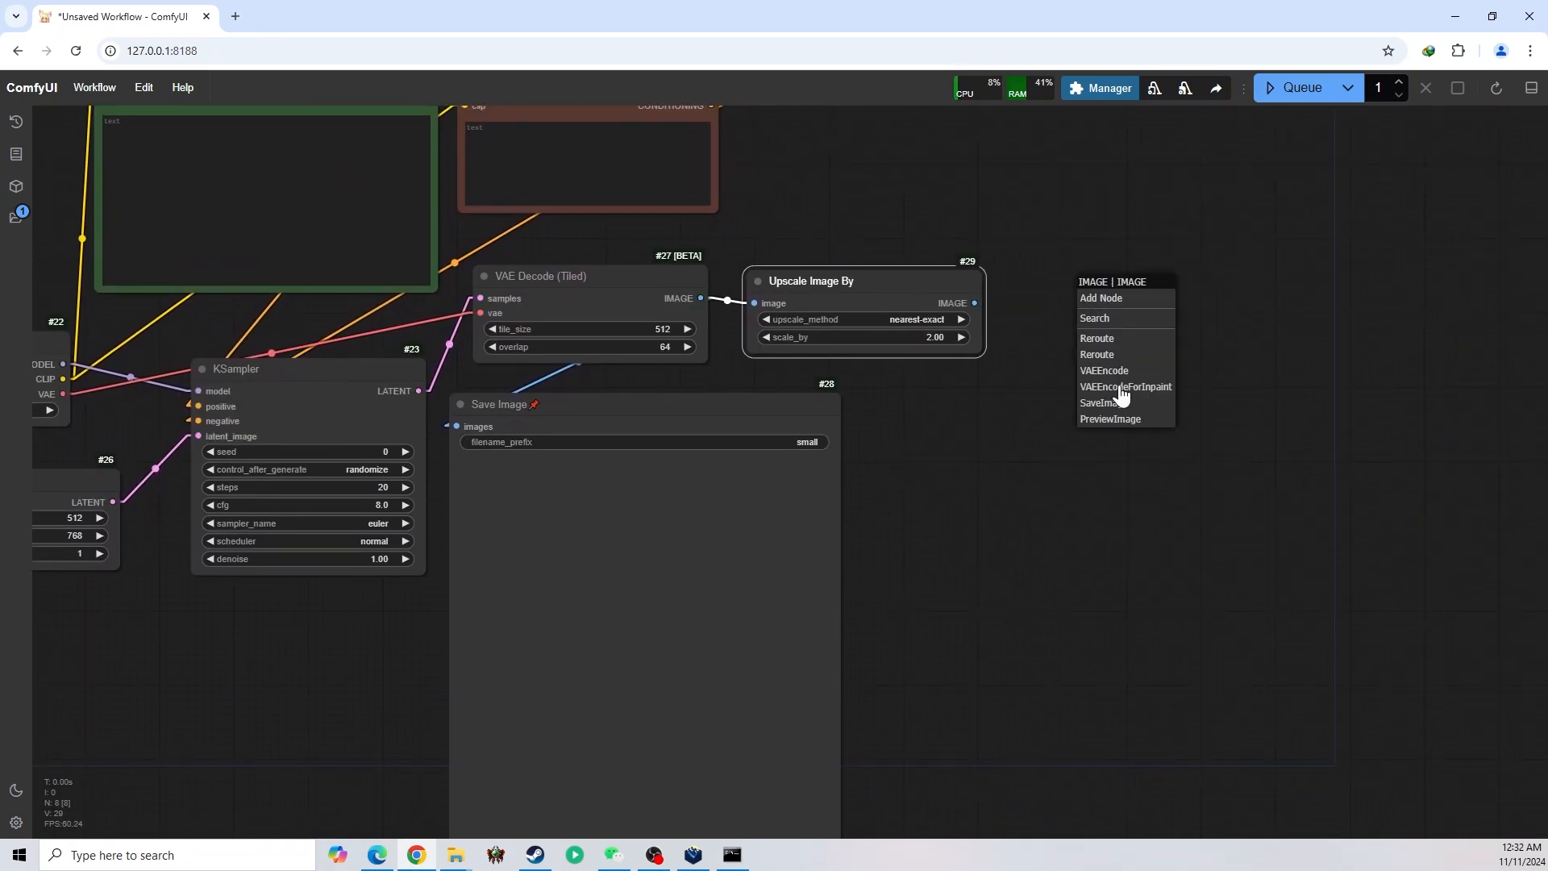
left_click(1118, 321)
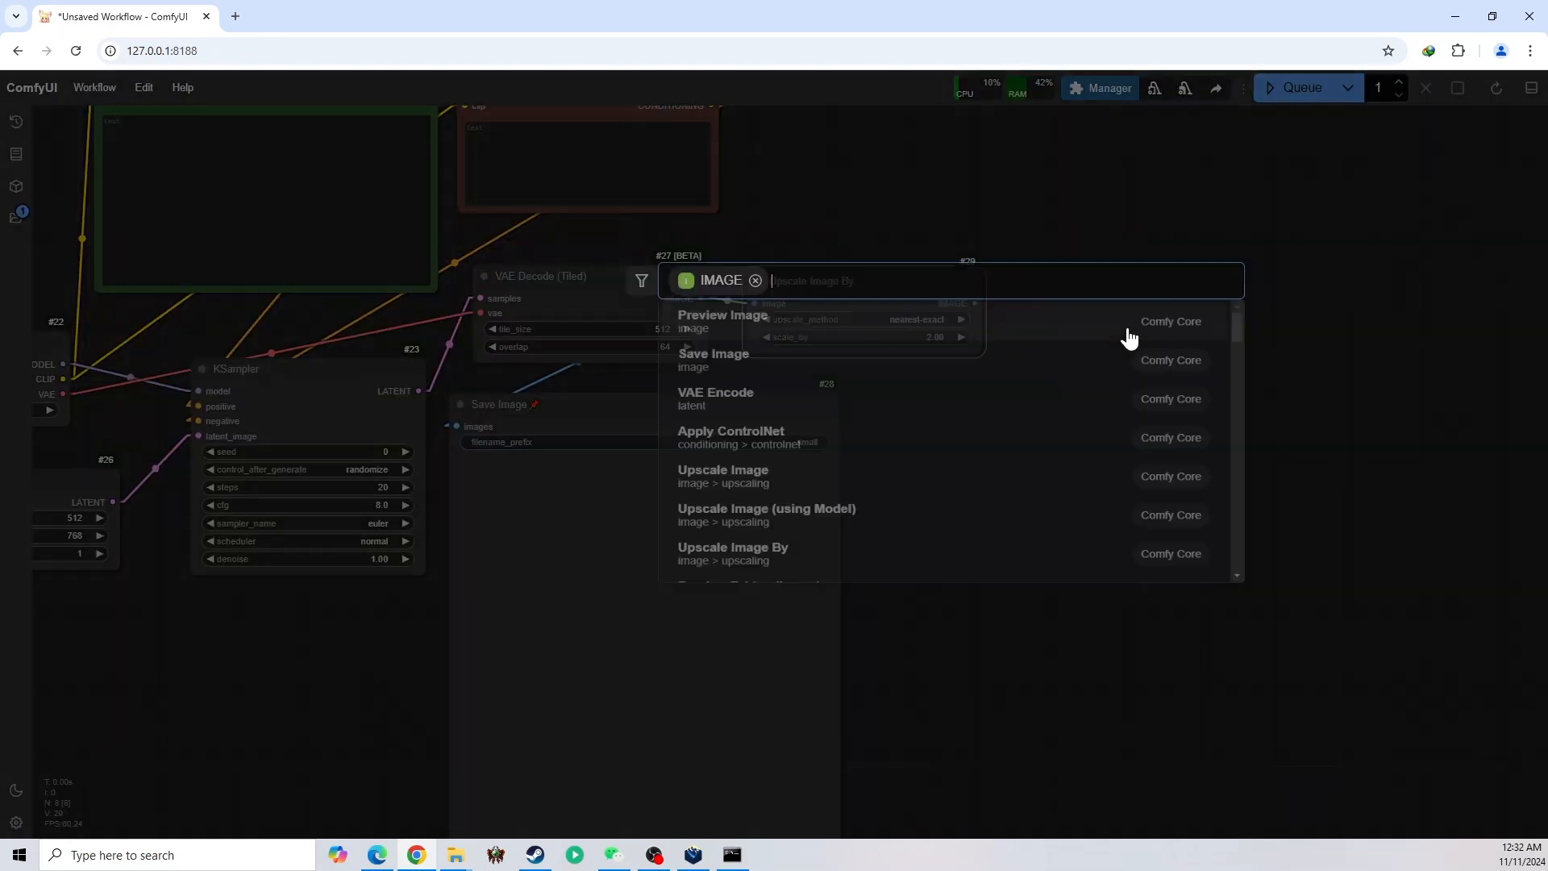
type("en")
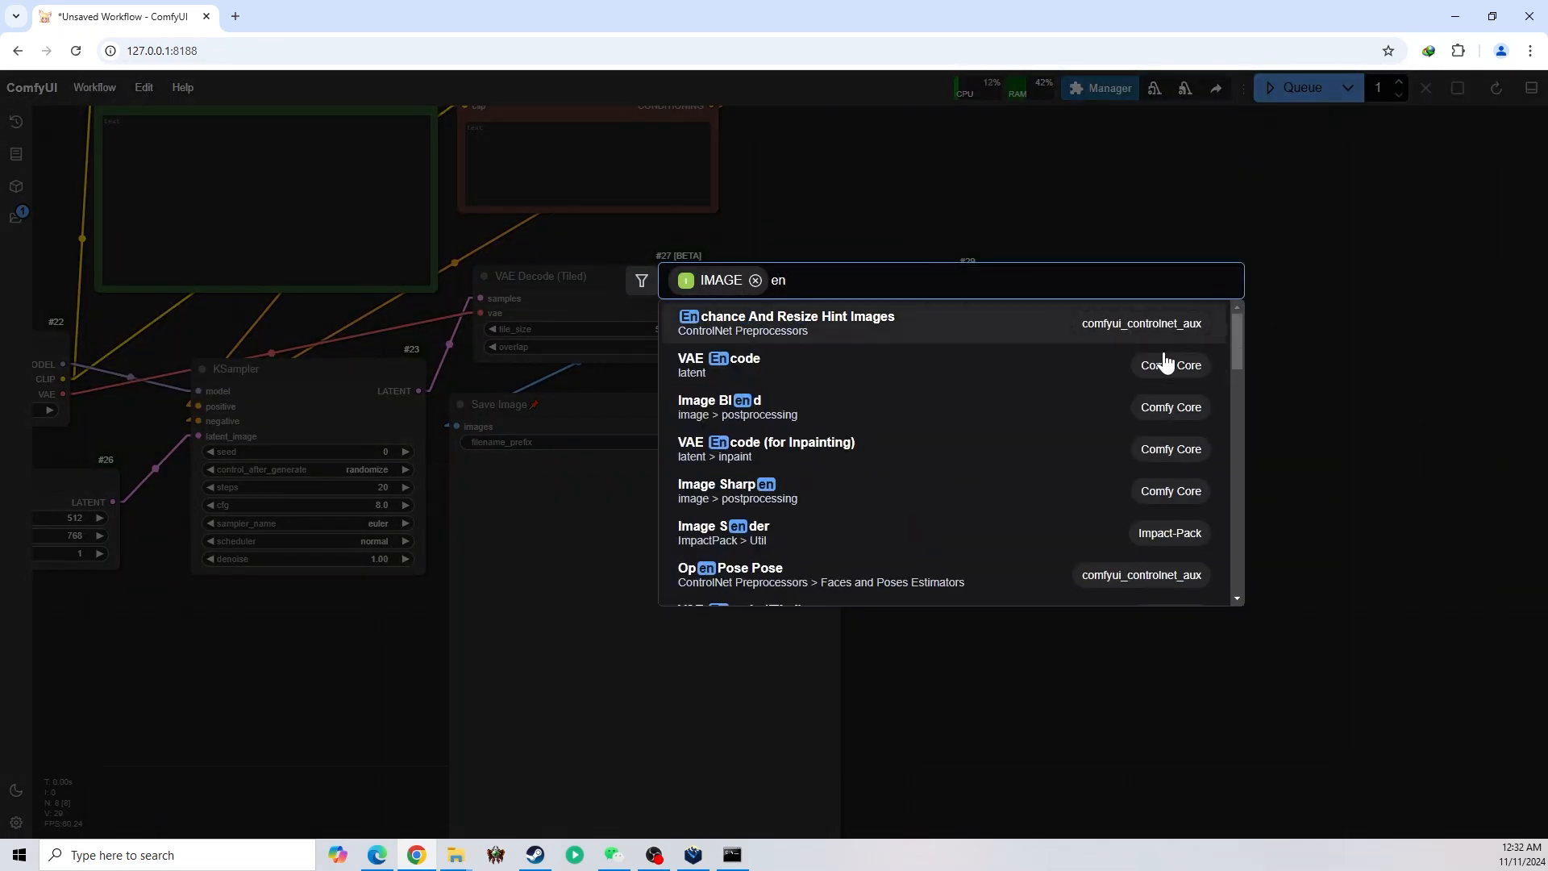
type("c")
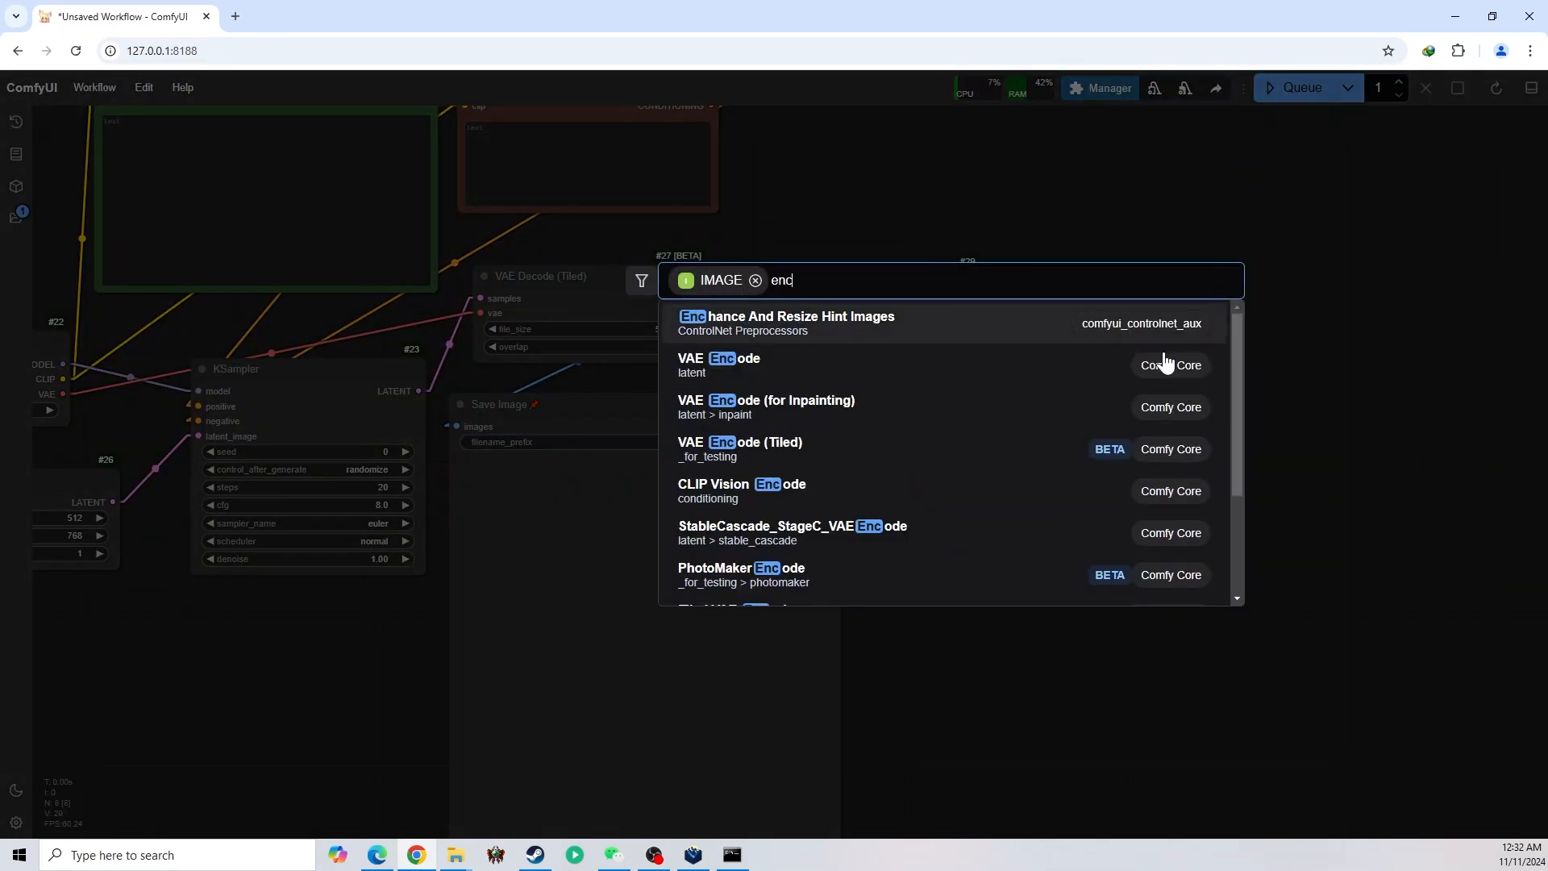
left_click(777, 456)
left_click_drag(1048, 260, 1062, 383)
left_click_drag(1179, 415, 854, 264)
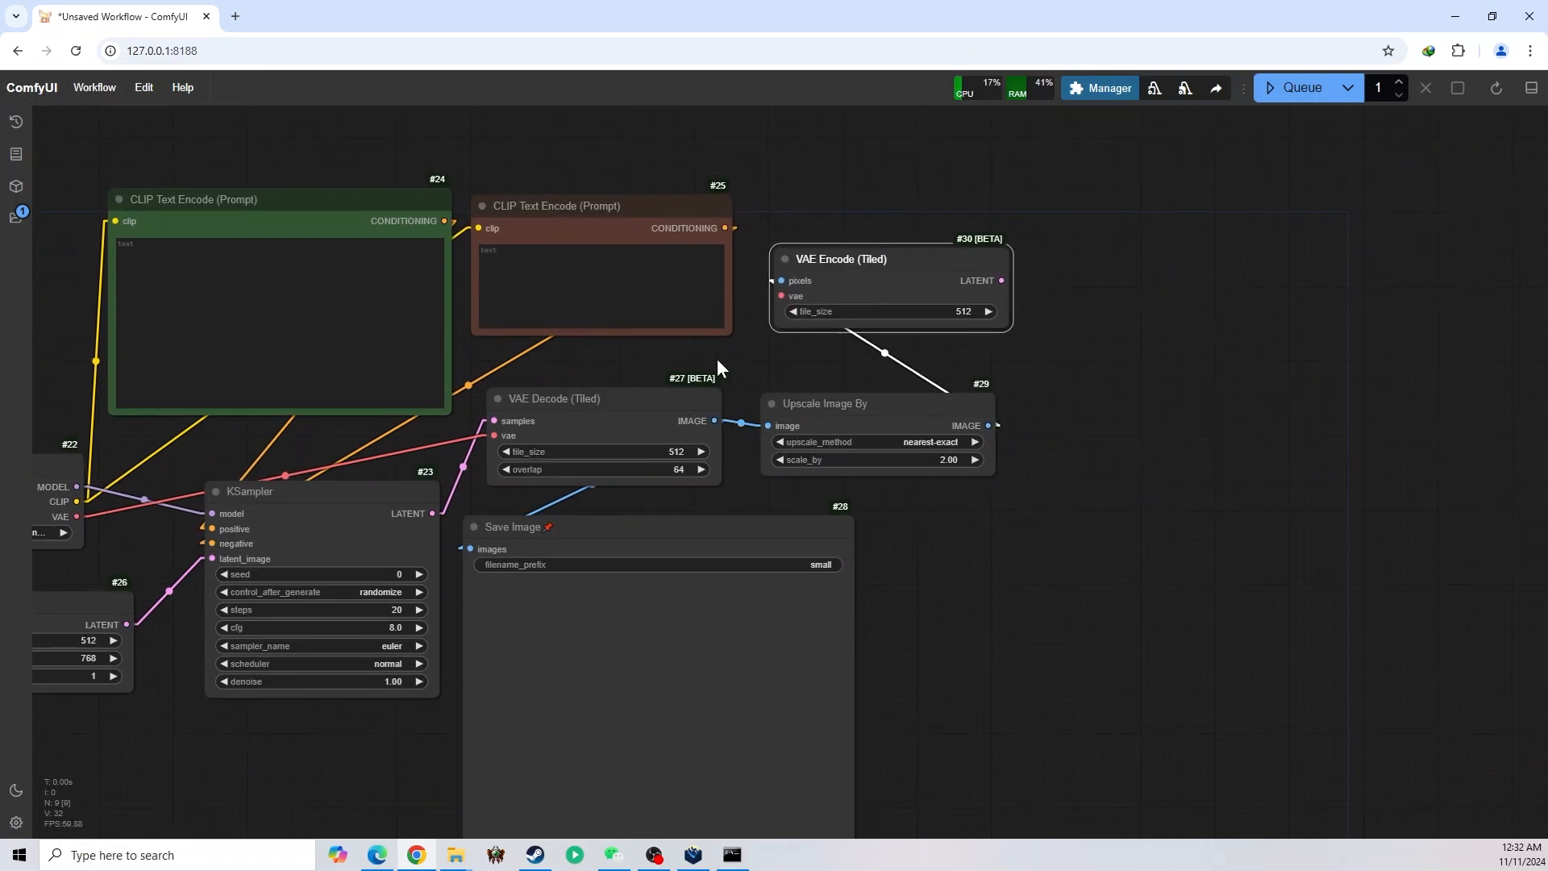
left_click_drag(326, 447, 534, 445)
left_click_drag(284, 515, 991, 295)
Add a KSampler (Advanced) node and connect VAE Encode (Tiled)'s LATENT output to its latent_image input
left_click_drag(1338, 367, 1079, 320)
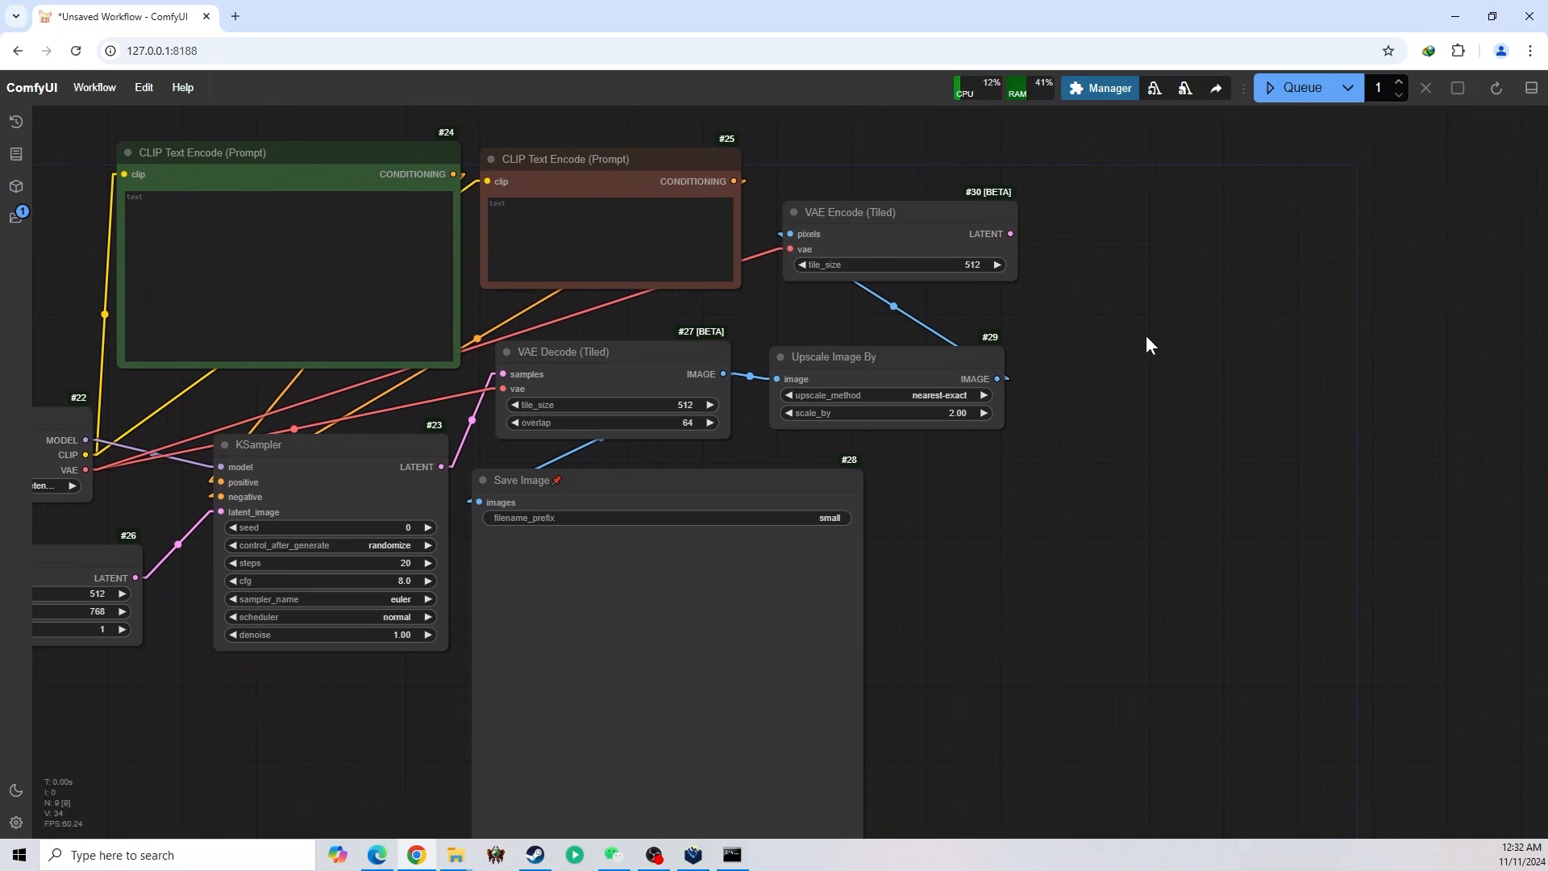
double_click(1164, 338)
type("ksampl")
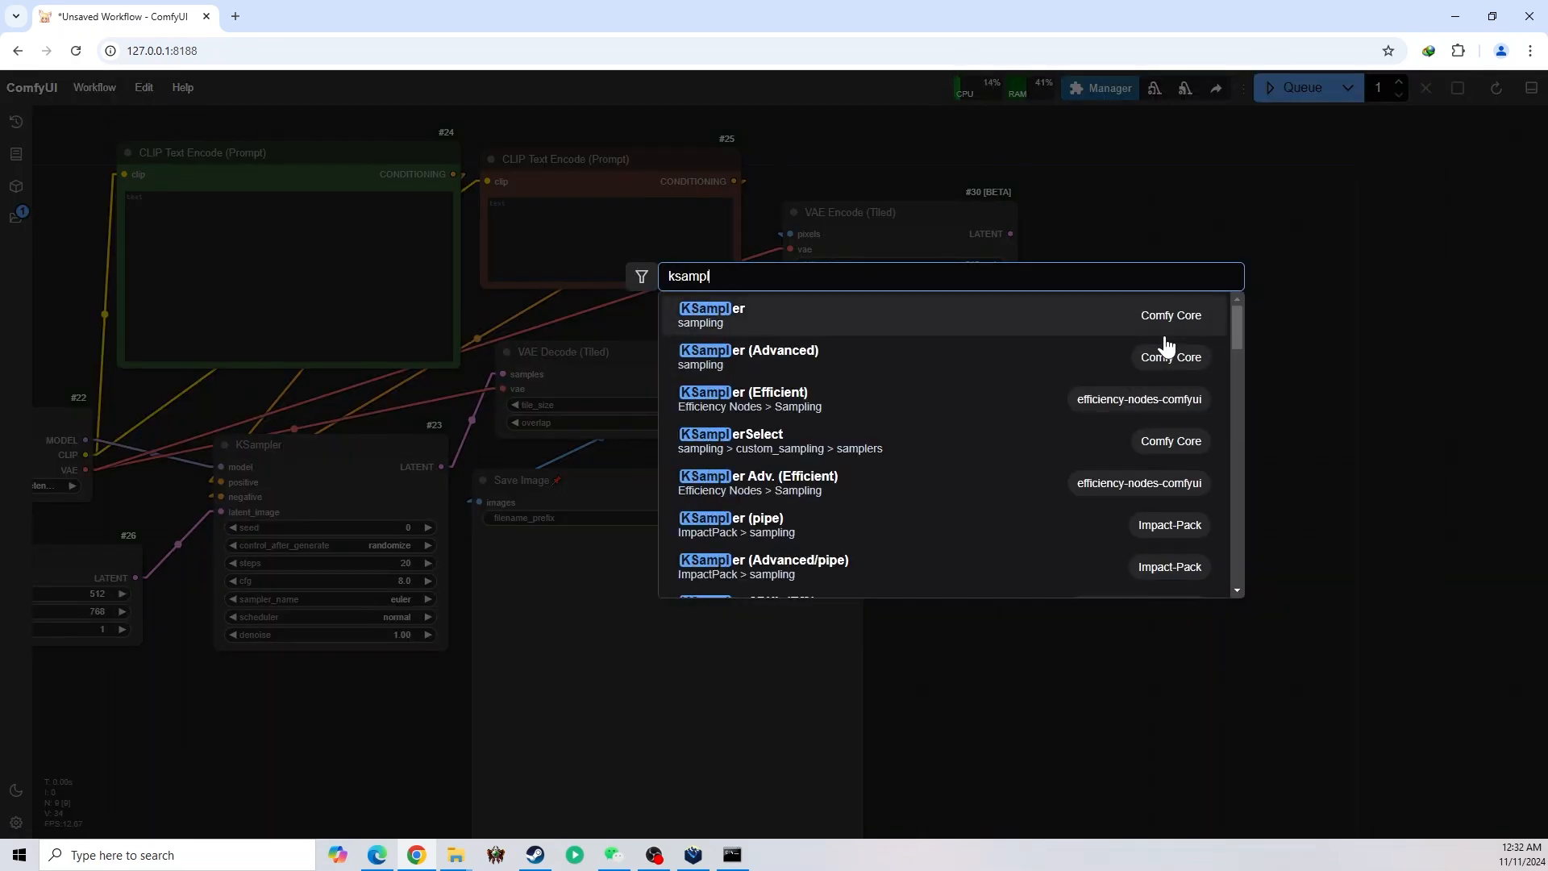
left_click(754, 355)
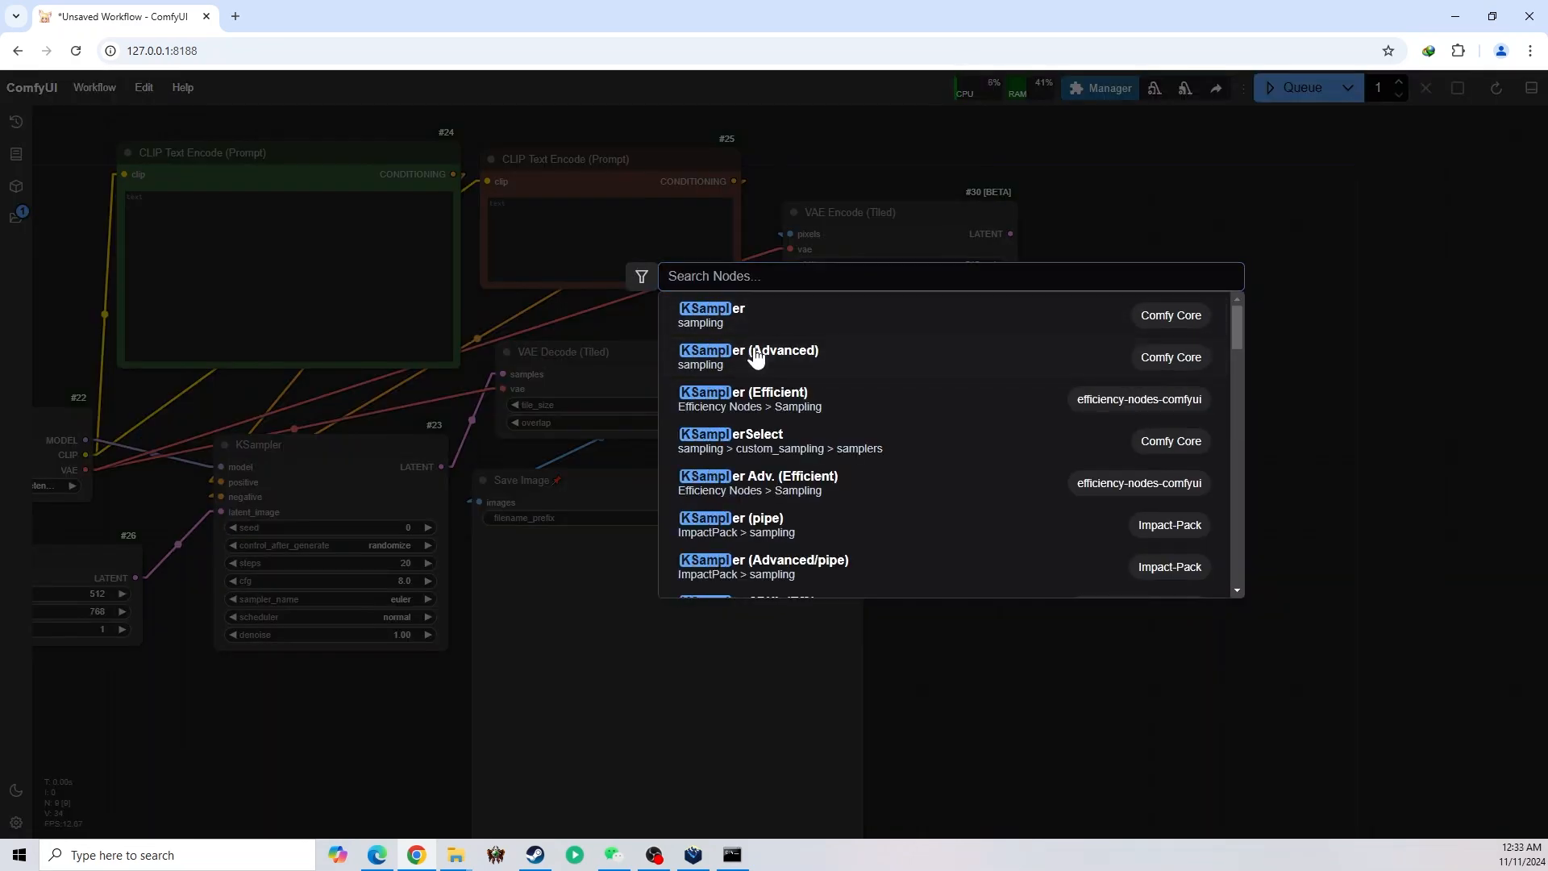
left_click_drag(1263, 353, 1157, 356)
left_click_drag(1011, 234, 1062, 400)
scroll(1026, 484, "left", 2)
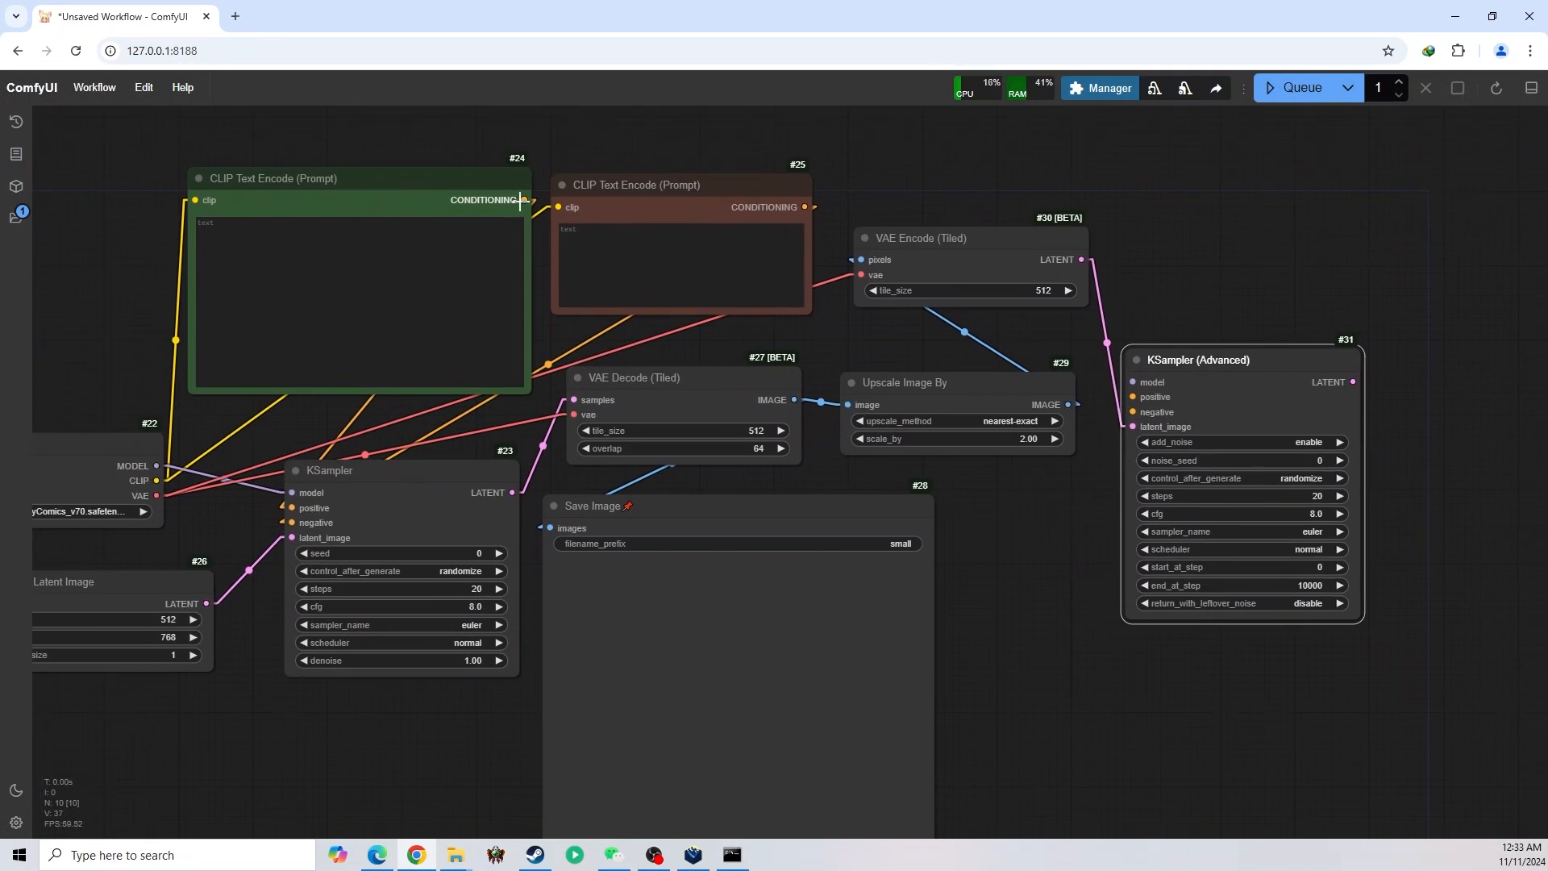
Connect both prompts' CONDITIONING outputs and the checkpoint's MODEL output to KSampler (Advanced)'s positive, negative and model inputs, and move that sampler up
left_click_drag(525, 200, 1133, 411)
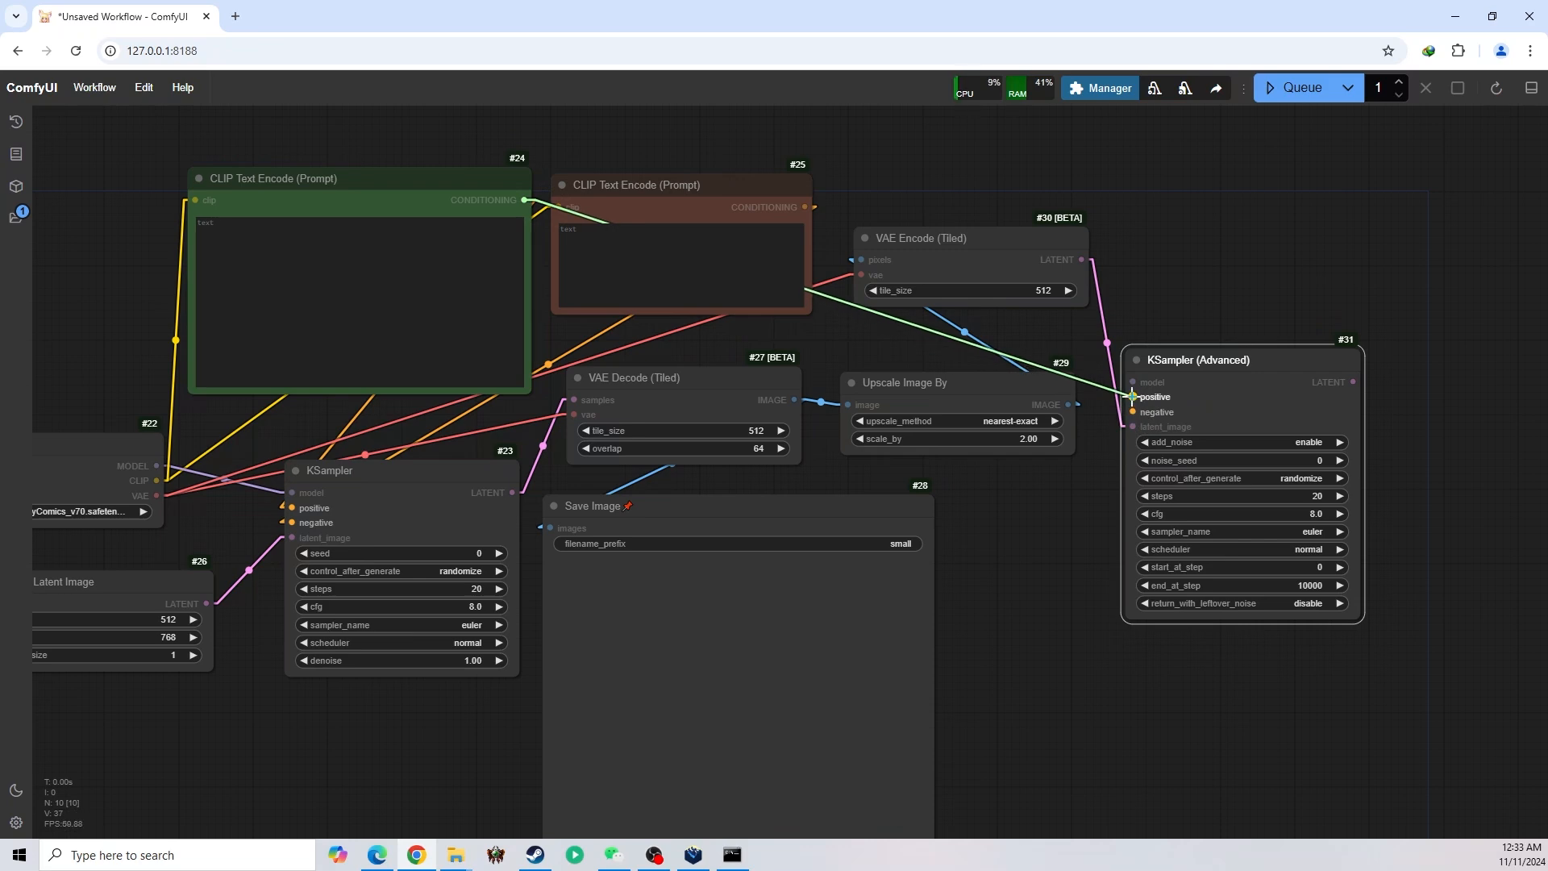
left_click_drag(806, 207, 1133, 412)
left_click_drag(1036, 532, 1041, 517)
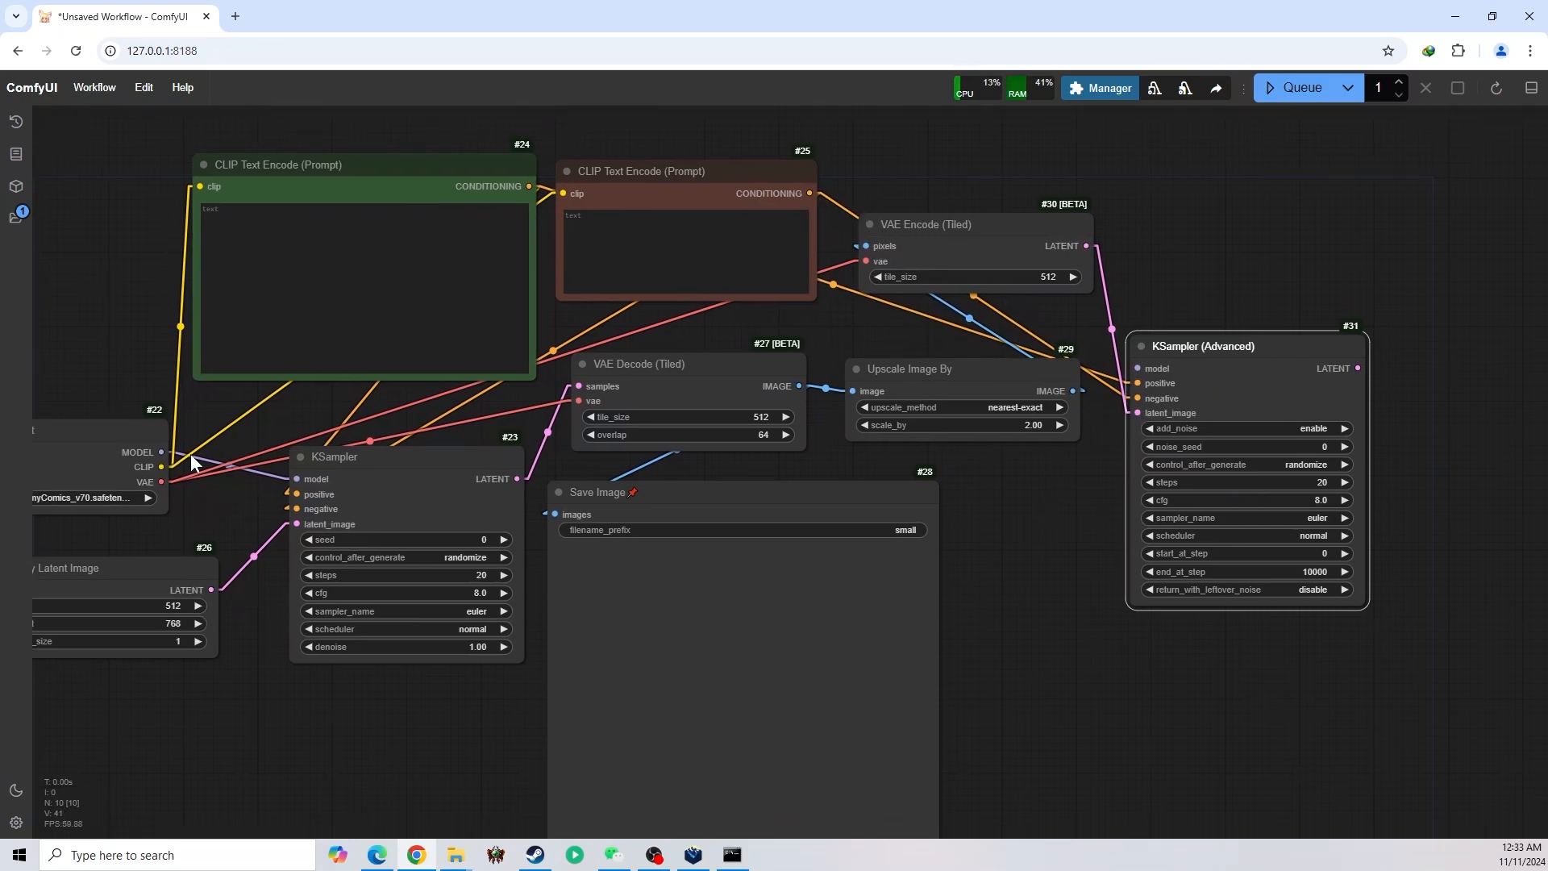
left_click_drag(163, 452, 1135, 369)
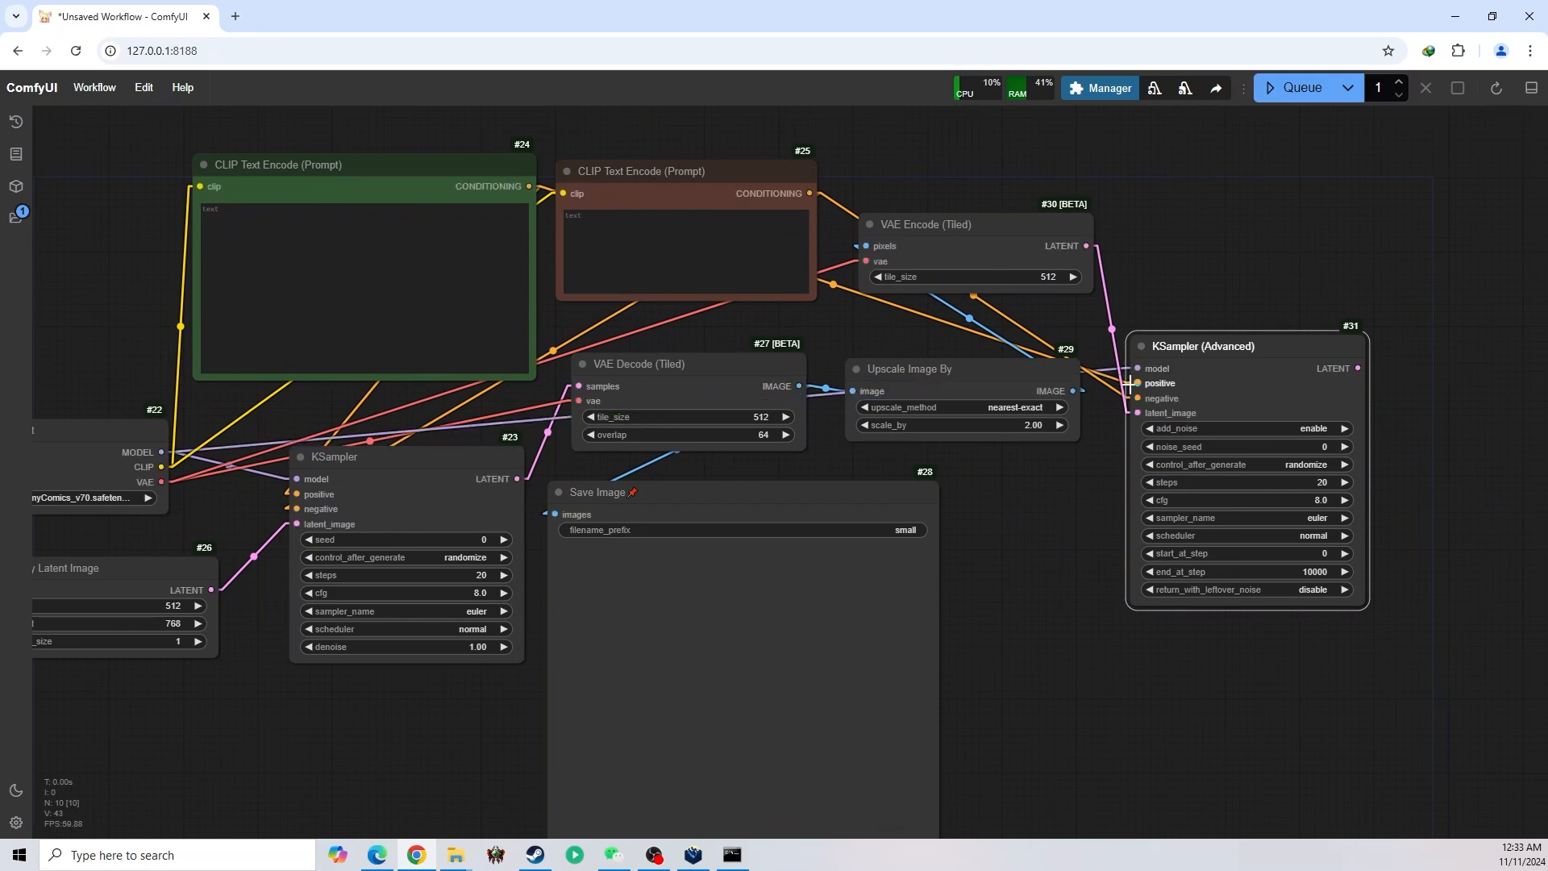
left_click_drag(1033, 546, 1034, 512)
left_click_drag(1193, 349, 1209, 223)
Add a VAE Decode (Tiled) node fed by KSampler (Advanced)'s LATENT output, place it beside the sampler, and connect the checkpoint's VAE output to it
left_click_drag(1335, 208, 1394, 274)
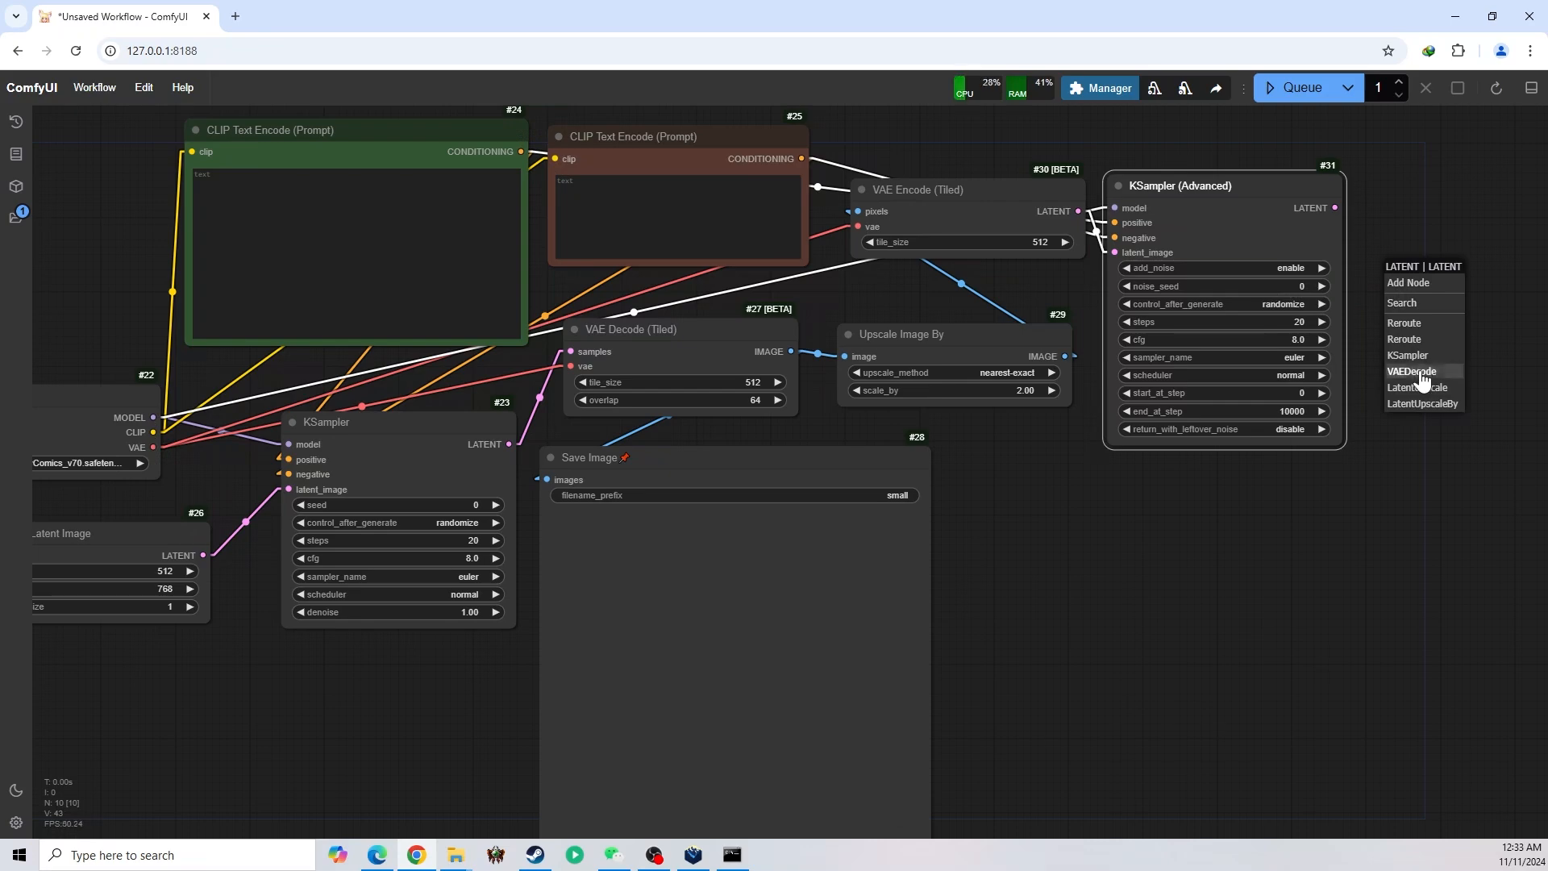
left_click(1429, 305)
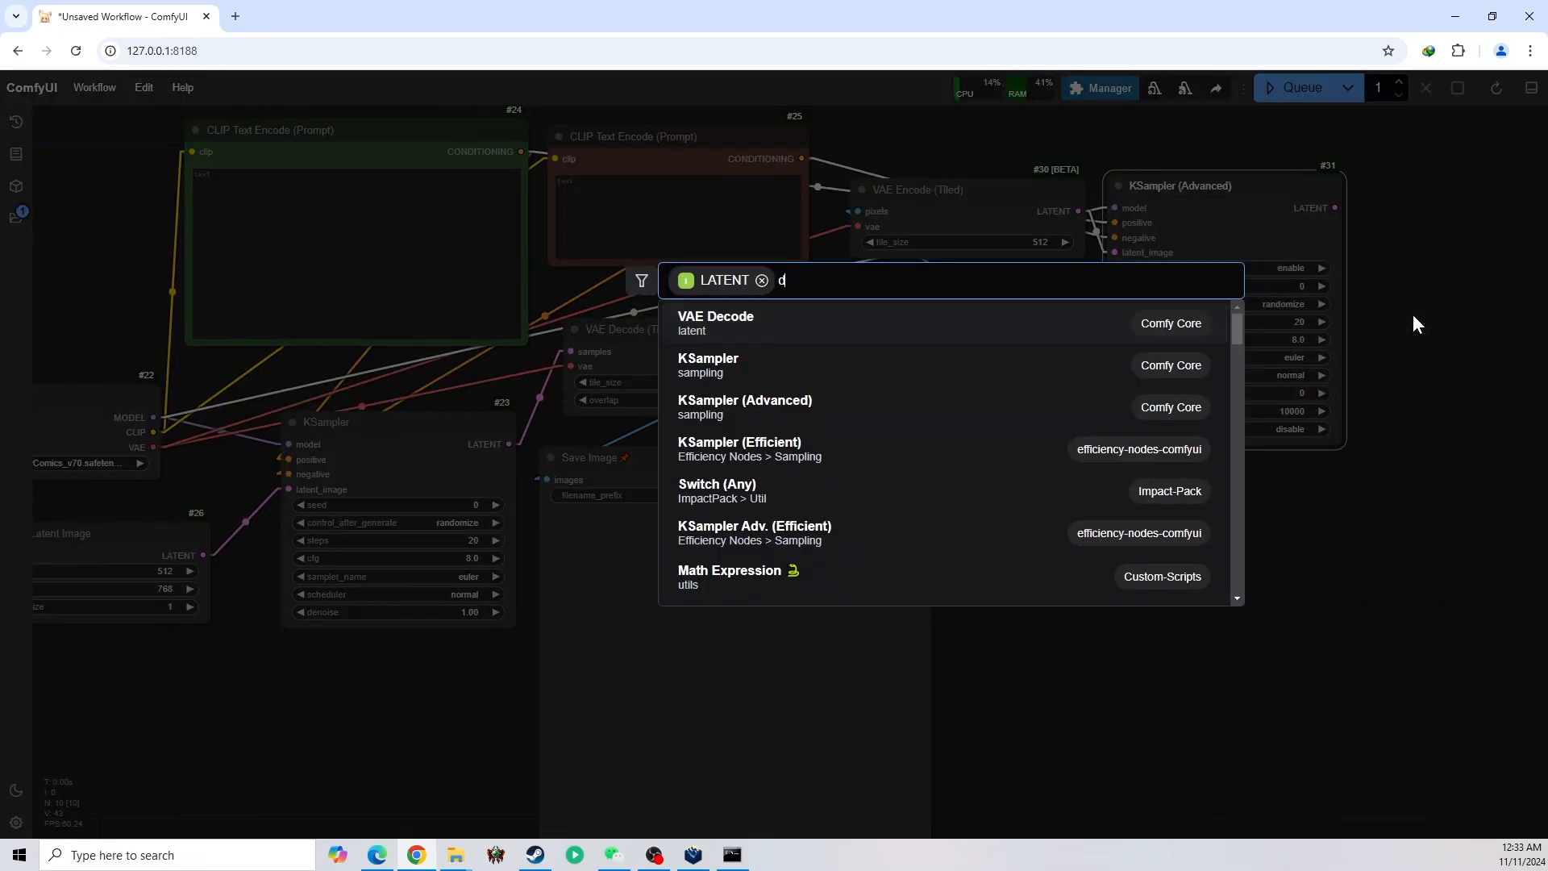
type("dec")
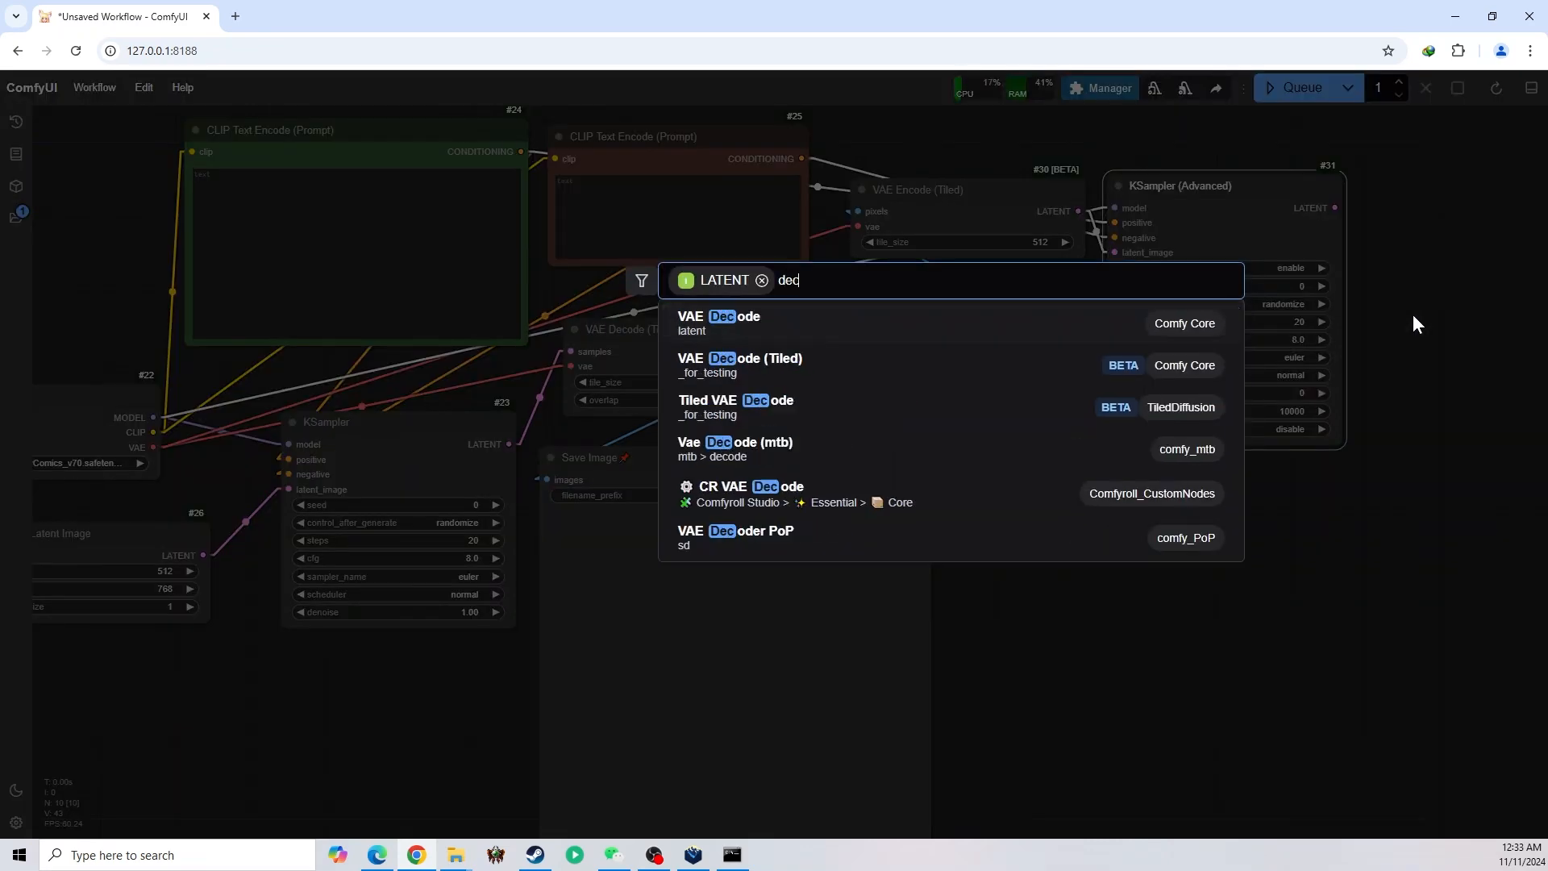
left_click(760, 372)
left_click_drag(1321, 500, 1125, 479)
left_click_drag(1308, 248, 1286, 182)
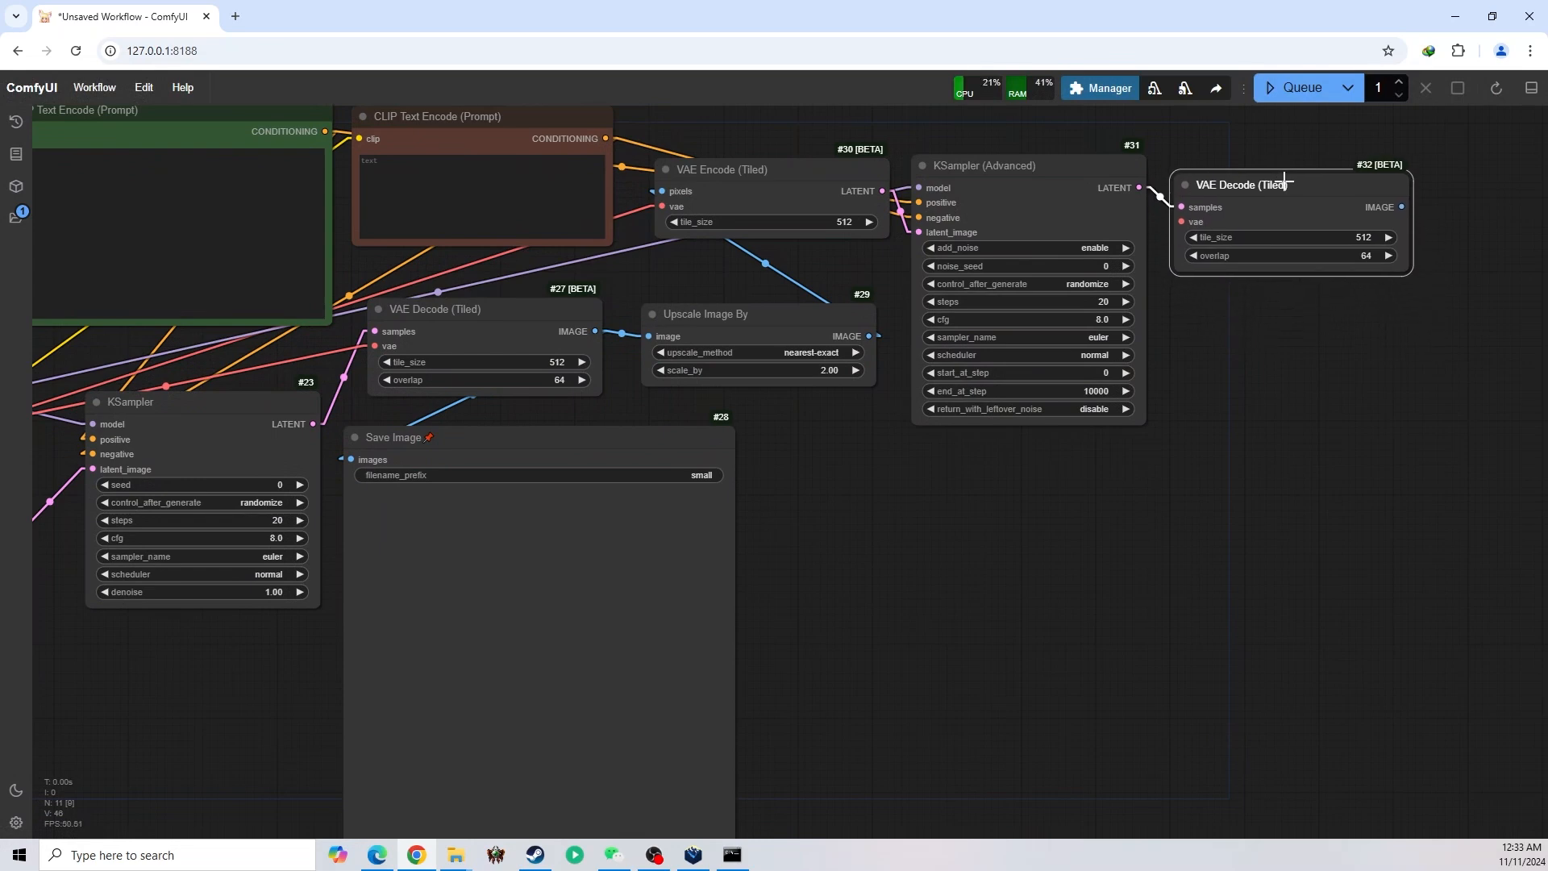
left_click_drag(1255, 336, 1407, 385)
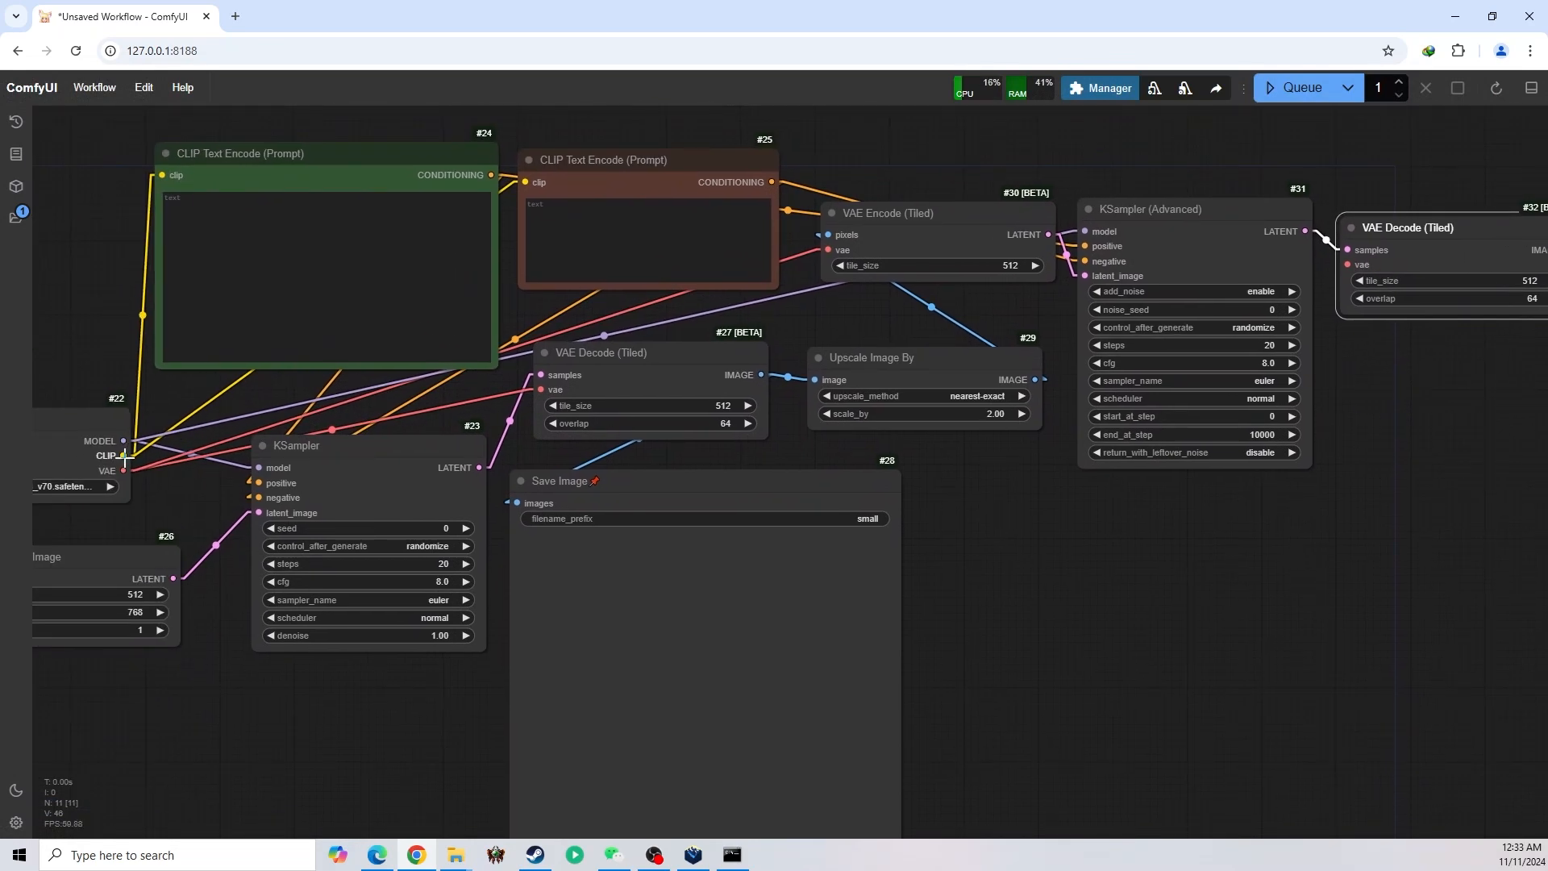
left_click_drag(123, 470, 1348, 264)
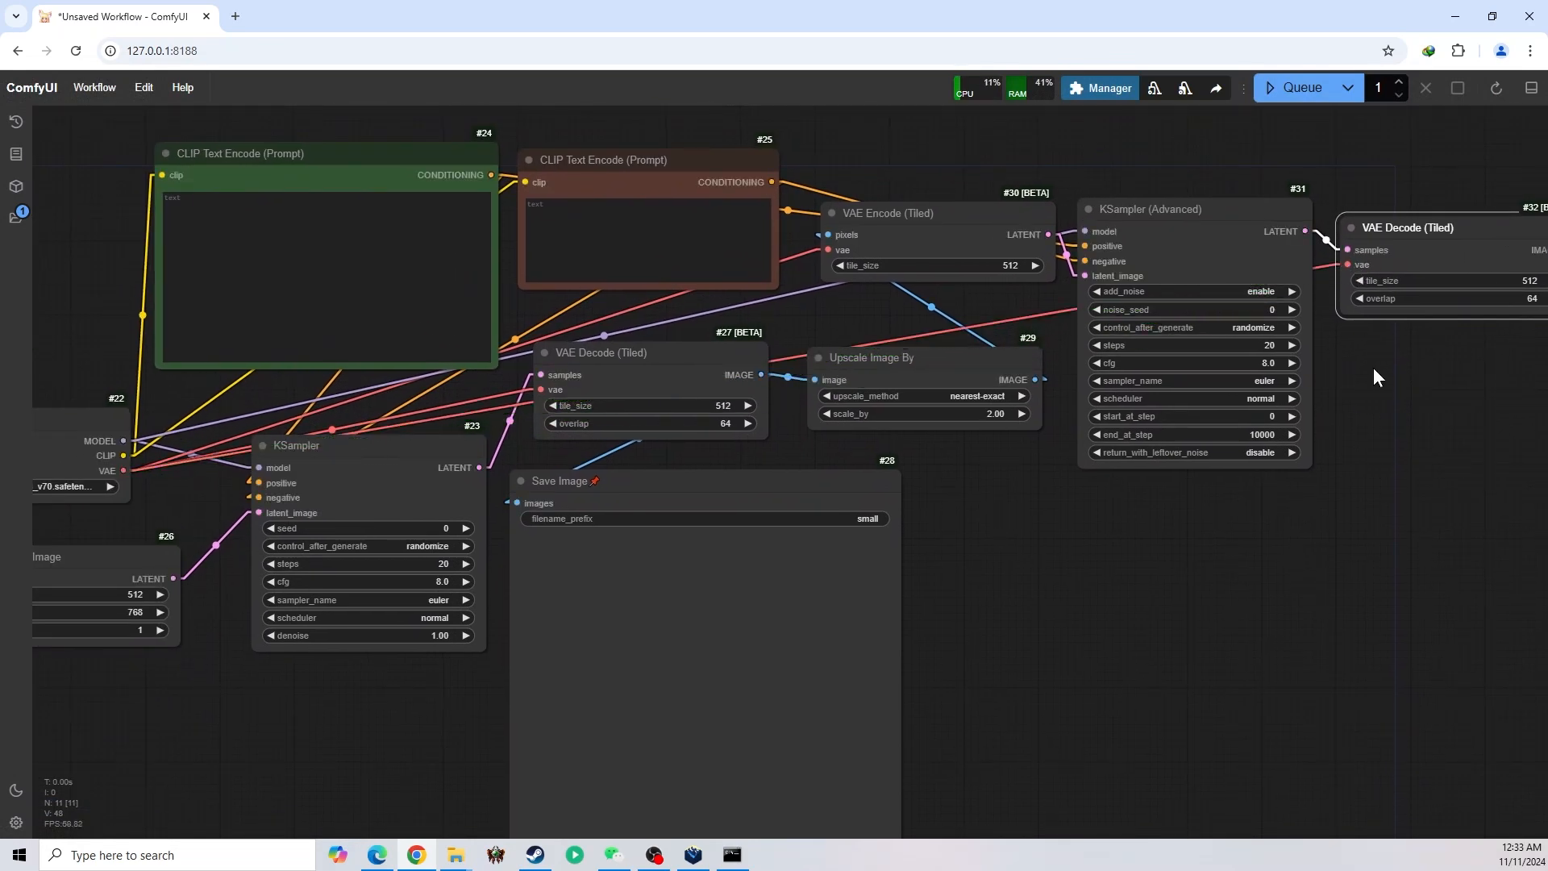
left_click_drag(1403, 515, 1262, 469)
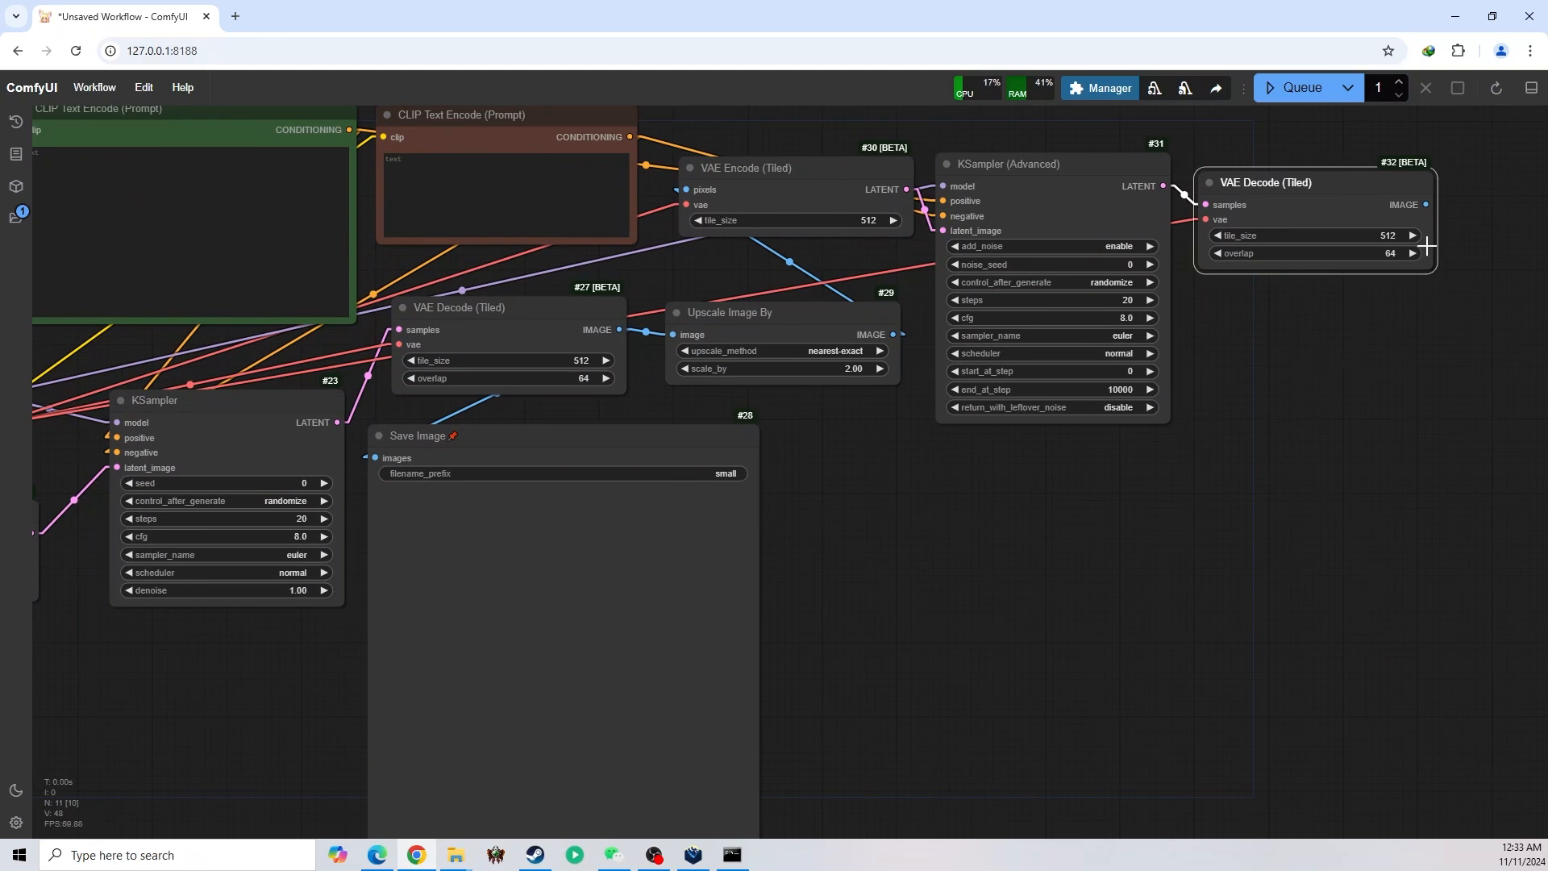
left_click_drag(1047, 204, 1069, 167)
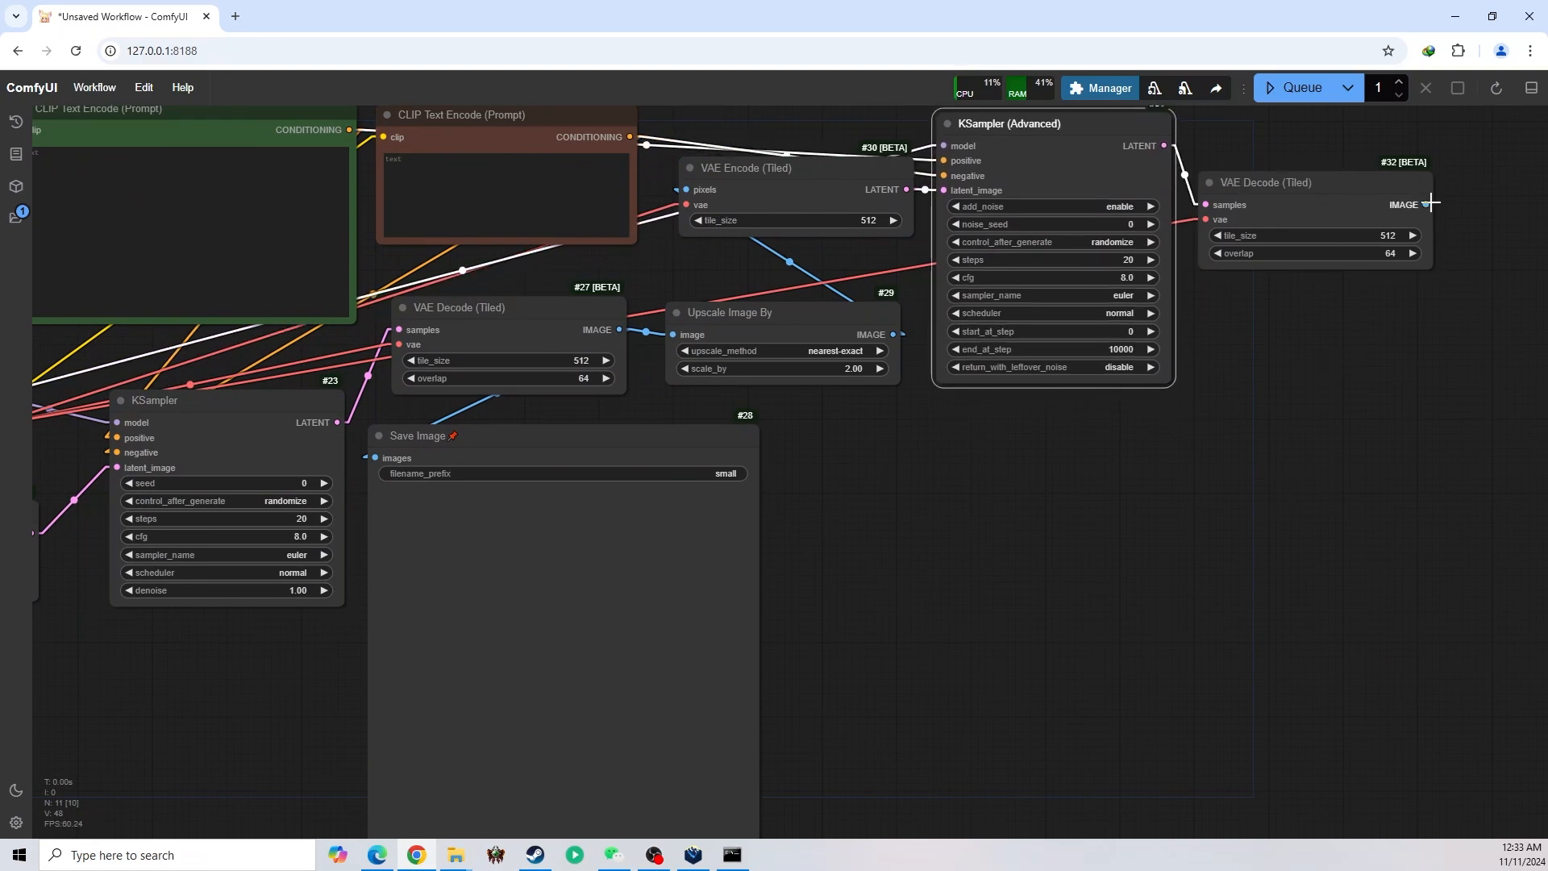
left_click_drag(1426, 204, 853, 493)
left_click(892, 625)
left_click_drag(1137, 604, 1269, 505)
key("Delete")
Clone the Save Image node, pin the copy beside the original, and feed it from the second VAE Decode (Tiled)'s IMAGE output
right_click(798, 493)
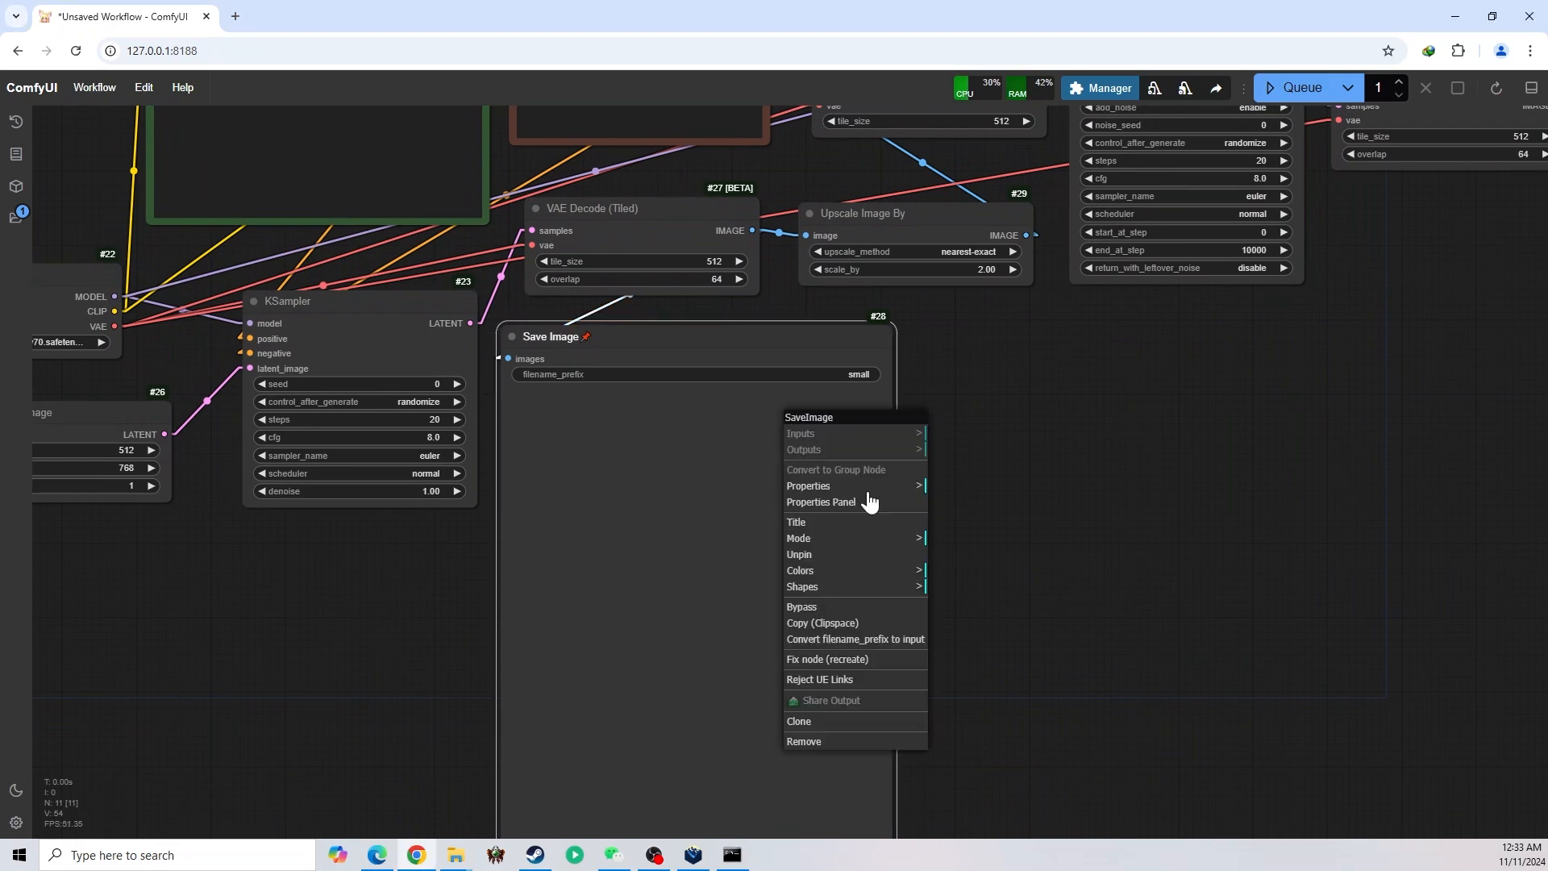
left_click(798, 721)
mouse_move(770, 399)
left_mouse_down()
mouse_move(978, 384)
mouse_move(1212, 400)
left_mouse_up()
left_click_drag(1457, 364, 1213, 442)
left_click_drag(1316, 182, 716, 436)
right_click(683, 431)
left_click_drag(683, 561, 1002, 558)
left_click(704, 582)
Set the Upscale Image By node's upscale_method to lanczos
right_click(1032, 520)
left_click(1034, 634)
scroll(1003, 393, "up", 5)
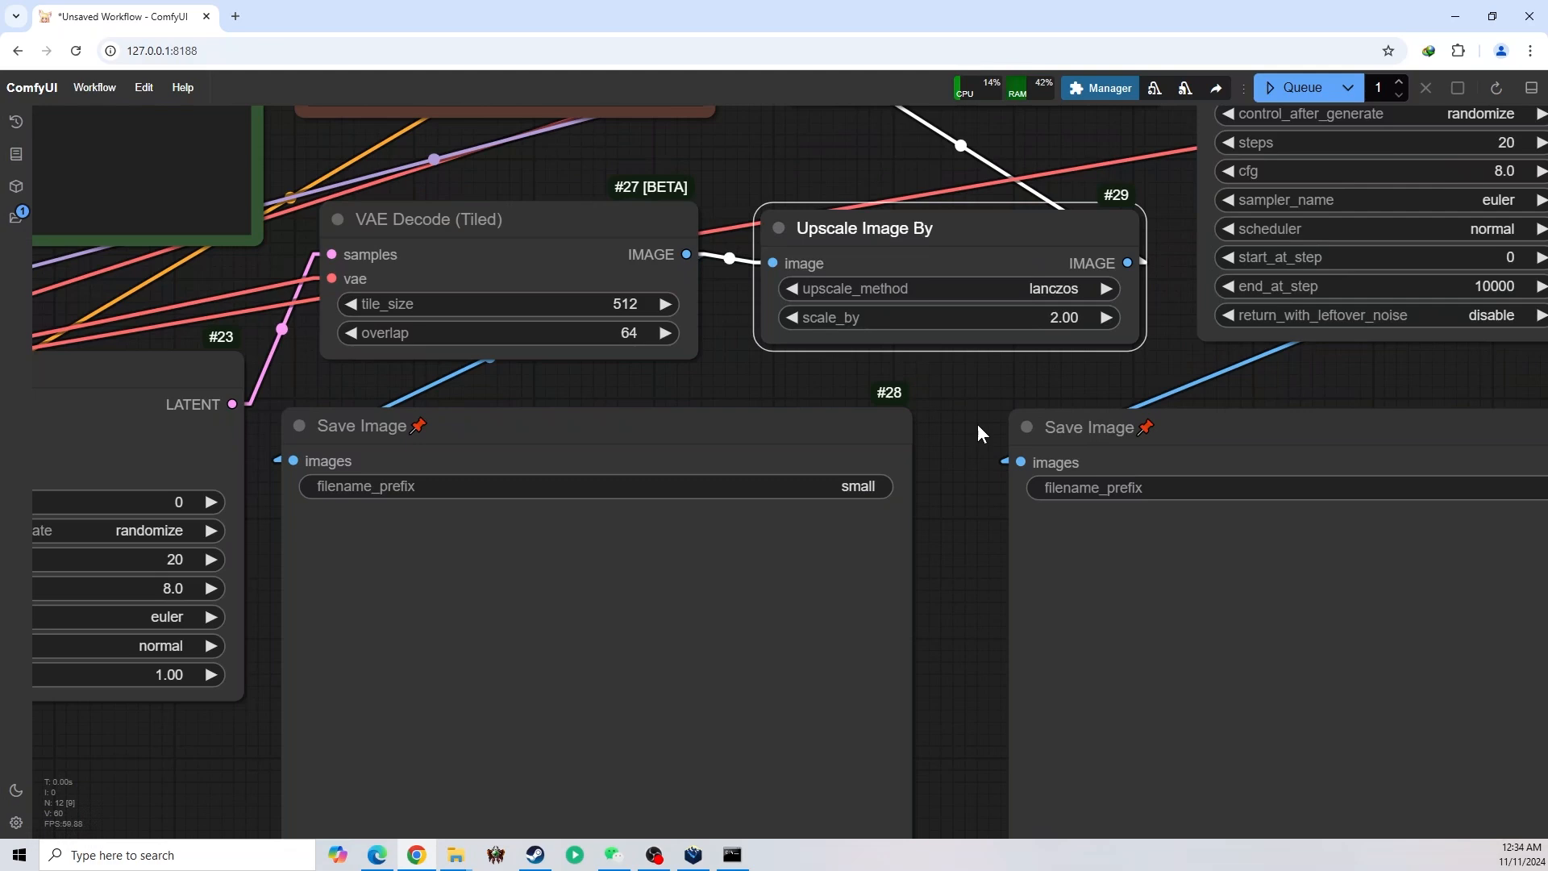
left_click_drag(977, 425, 1016, 406)
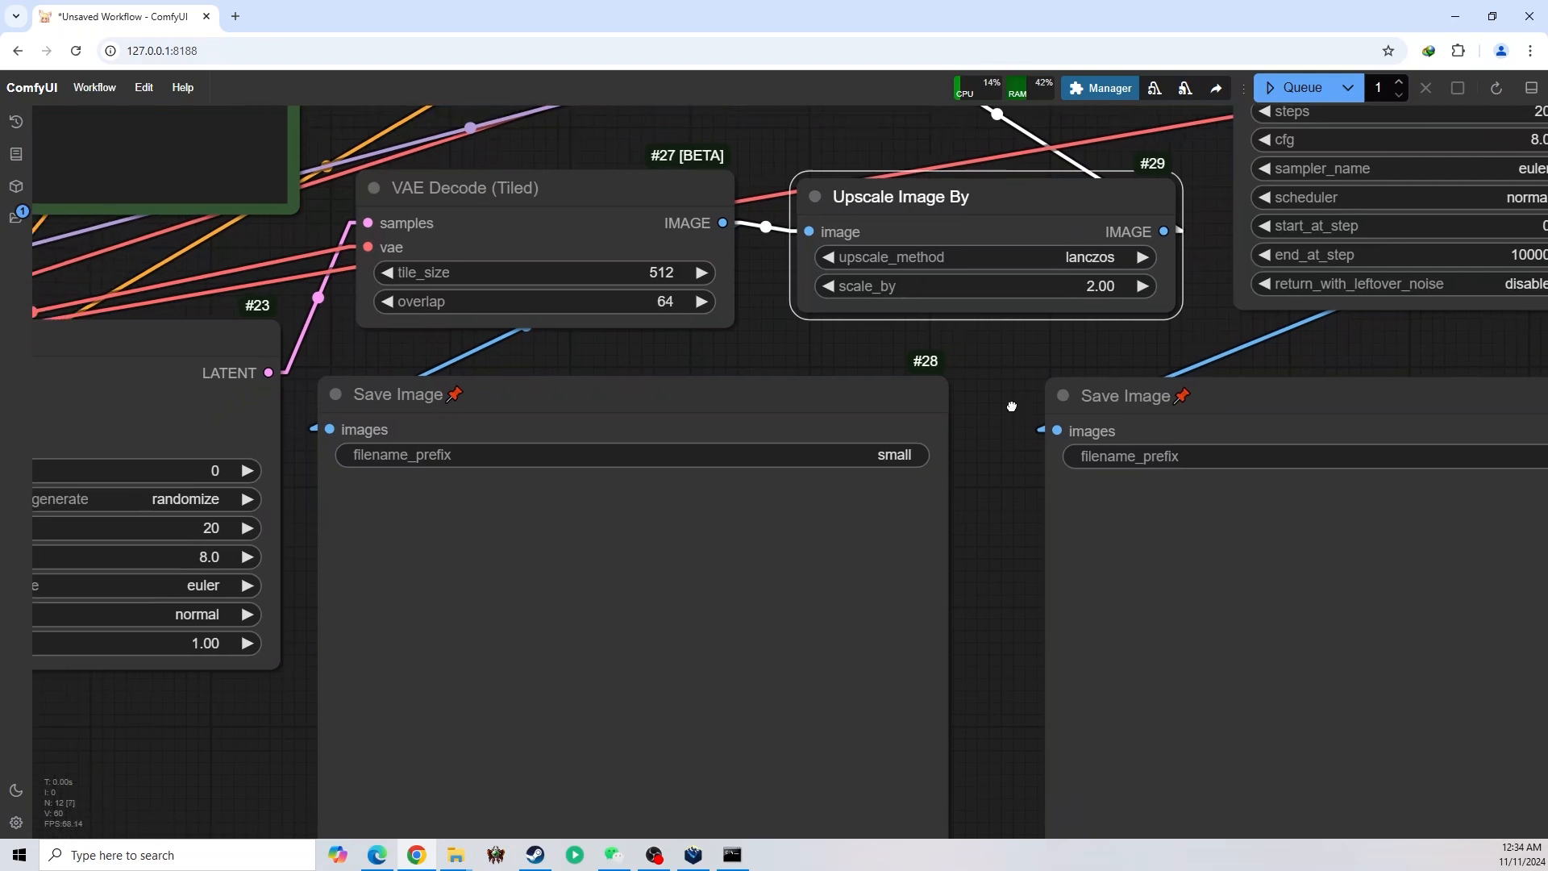
Set the first KSampler's steps to 30 and its control_after_generate to fixed
scroll(1004, 440, "down", 2)
left_click_drag(998, 462, 1060, 416)
scroll(1056, 452, "down", 1)
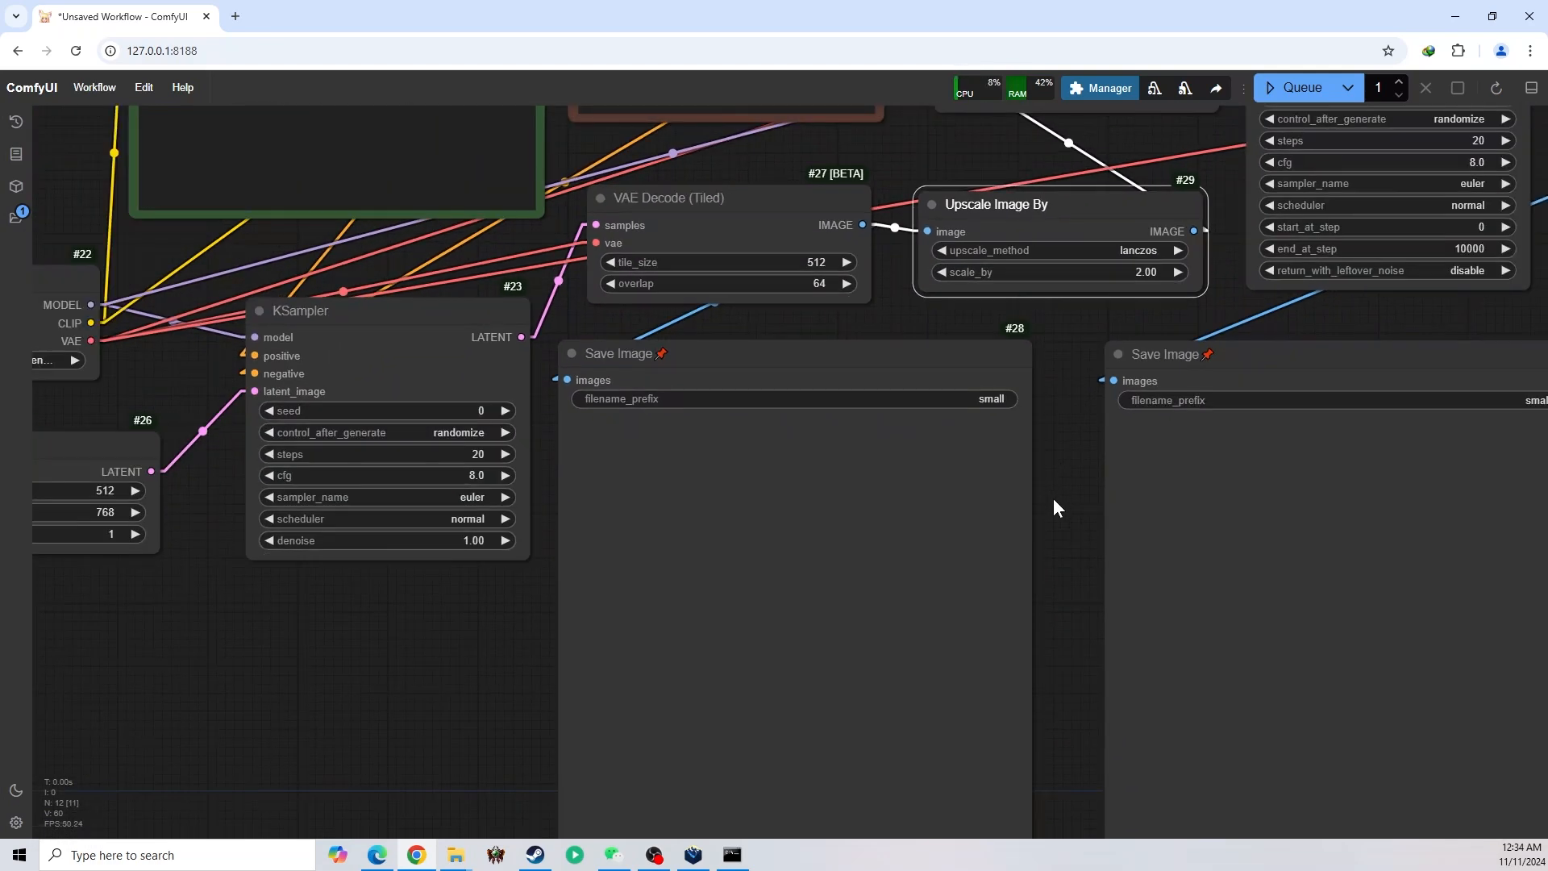
left_click(529, 439)
type("30")
key("Return")
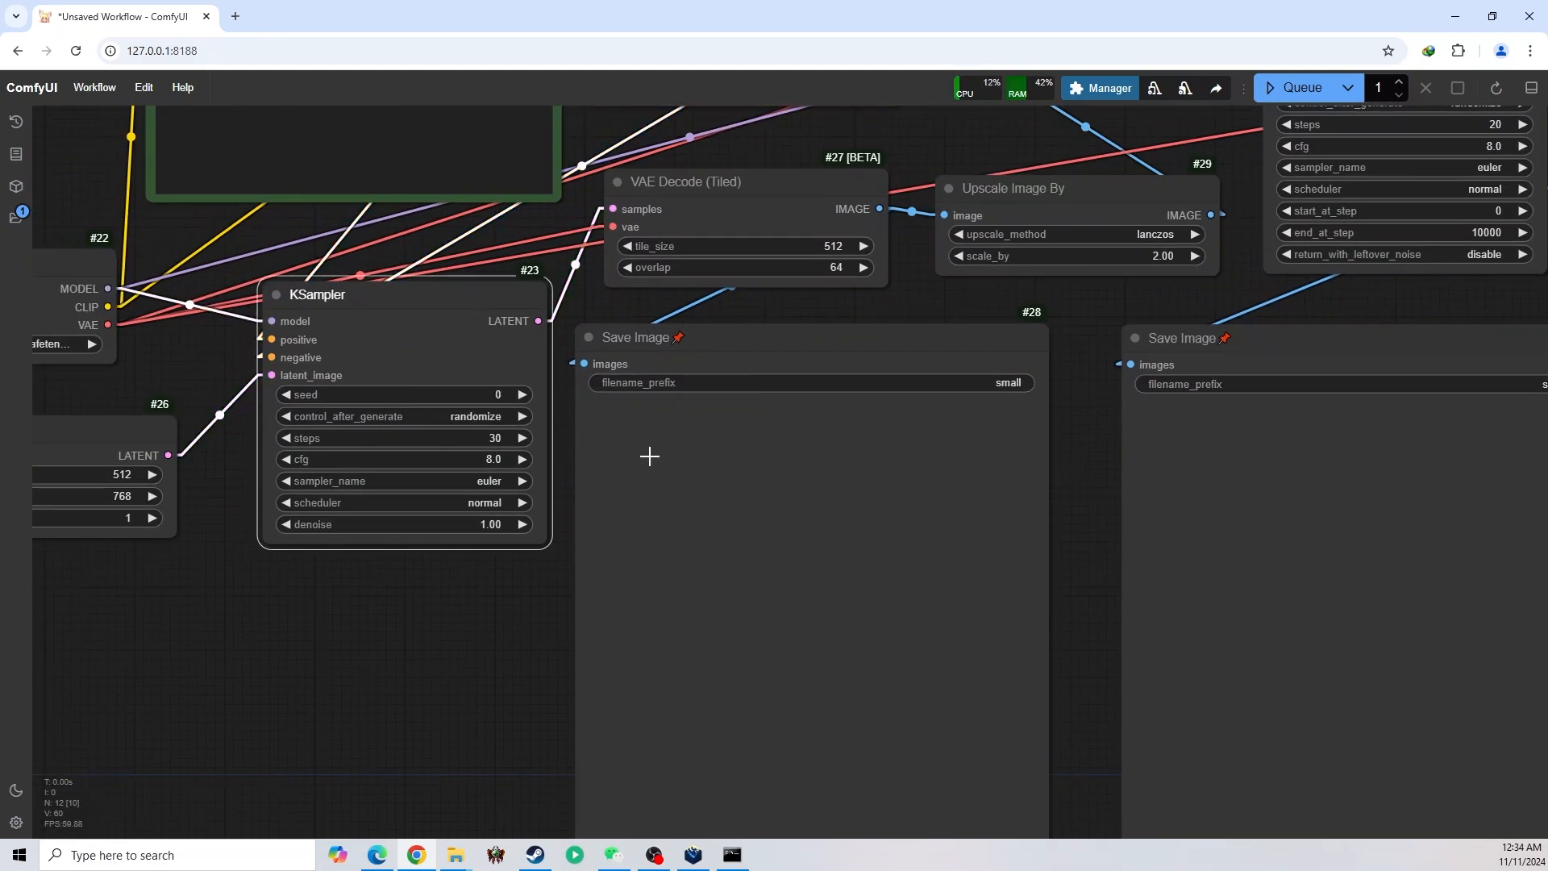
left_click(468, 416)
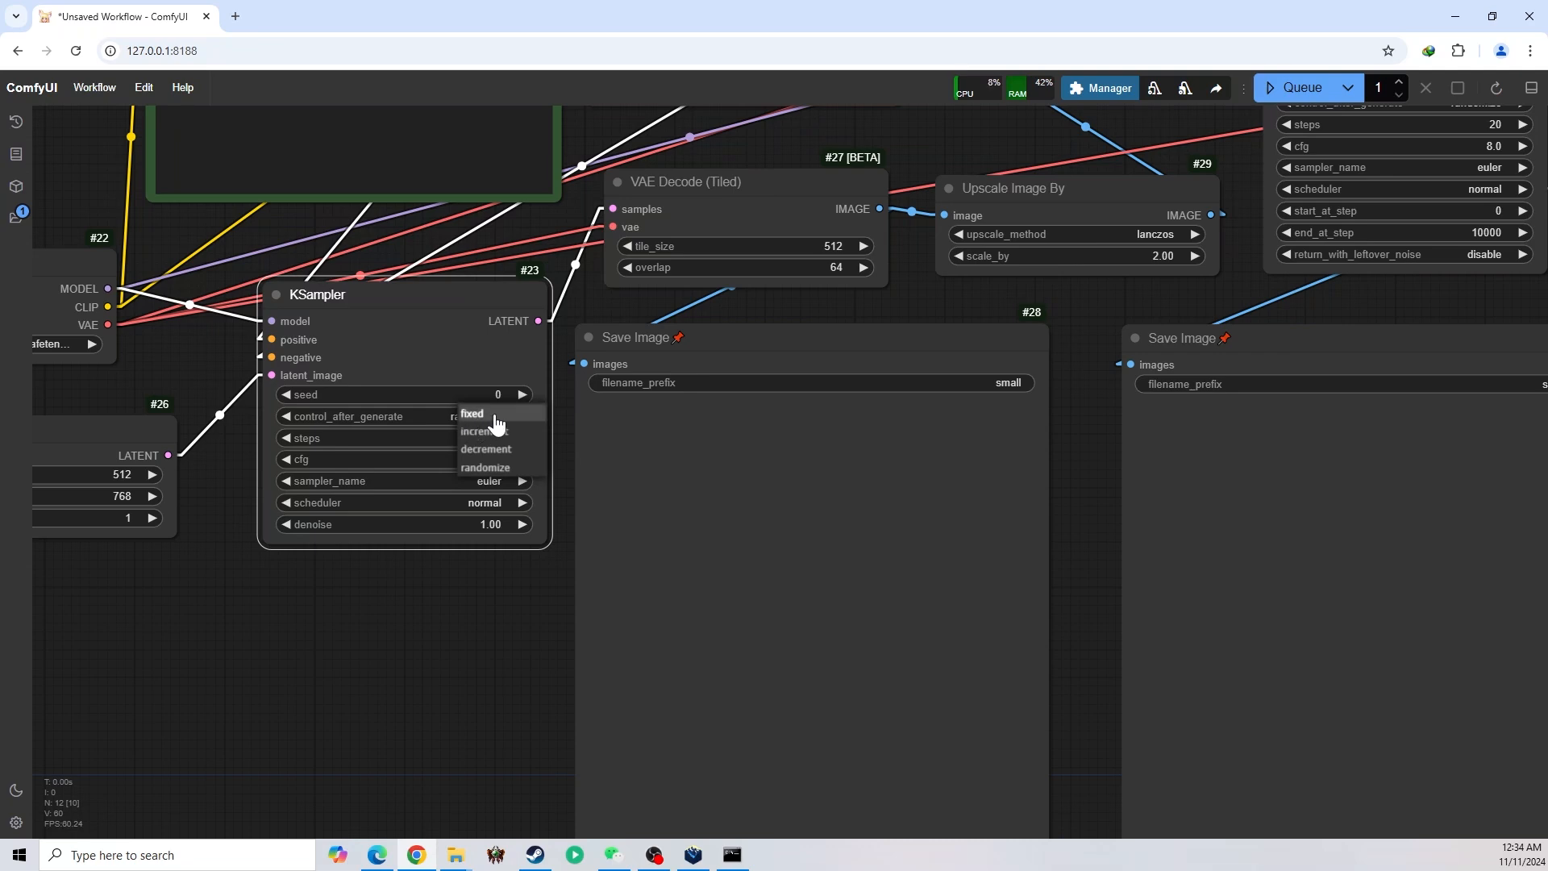
left_click(502, 415)
Set KSampler (Advanced)'s control_after_generate to fixed and its steps to 30
left_click_drag(1076, 474, 732, 669)
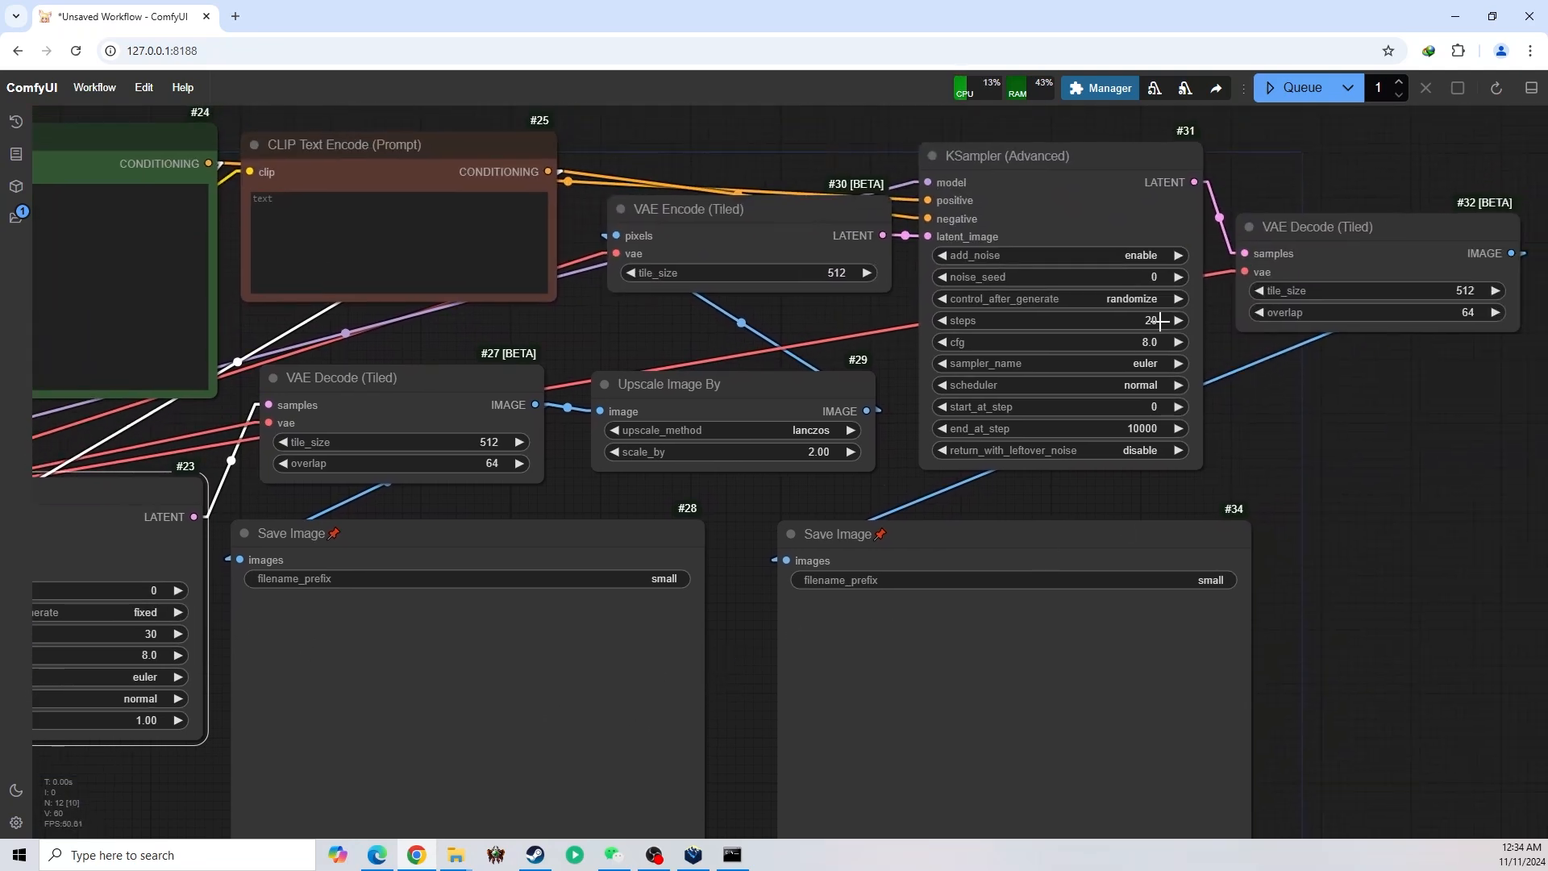
left_click(1155, 289)
left_click(1153, 292)
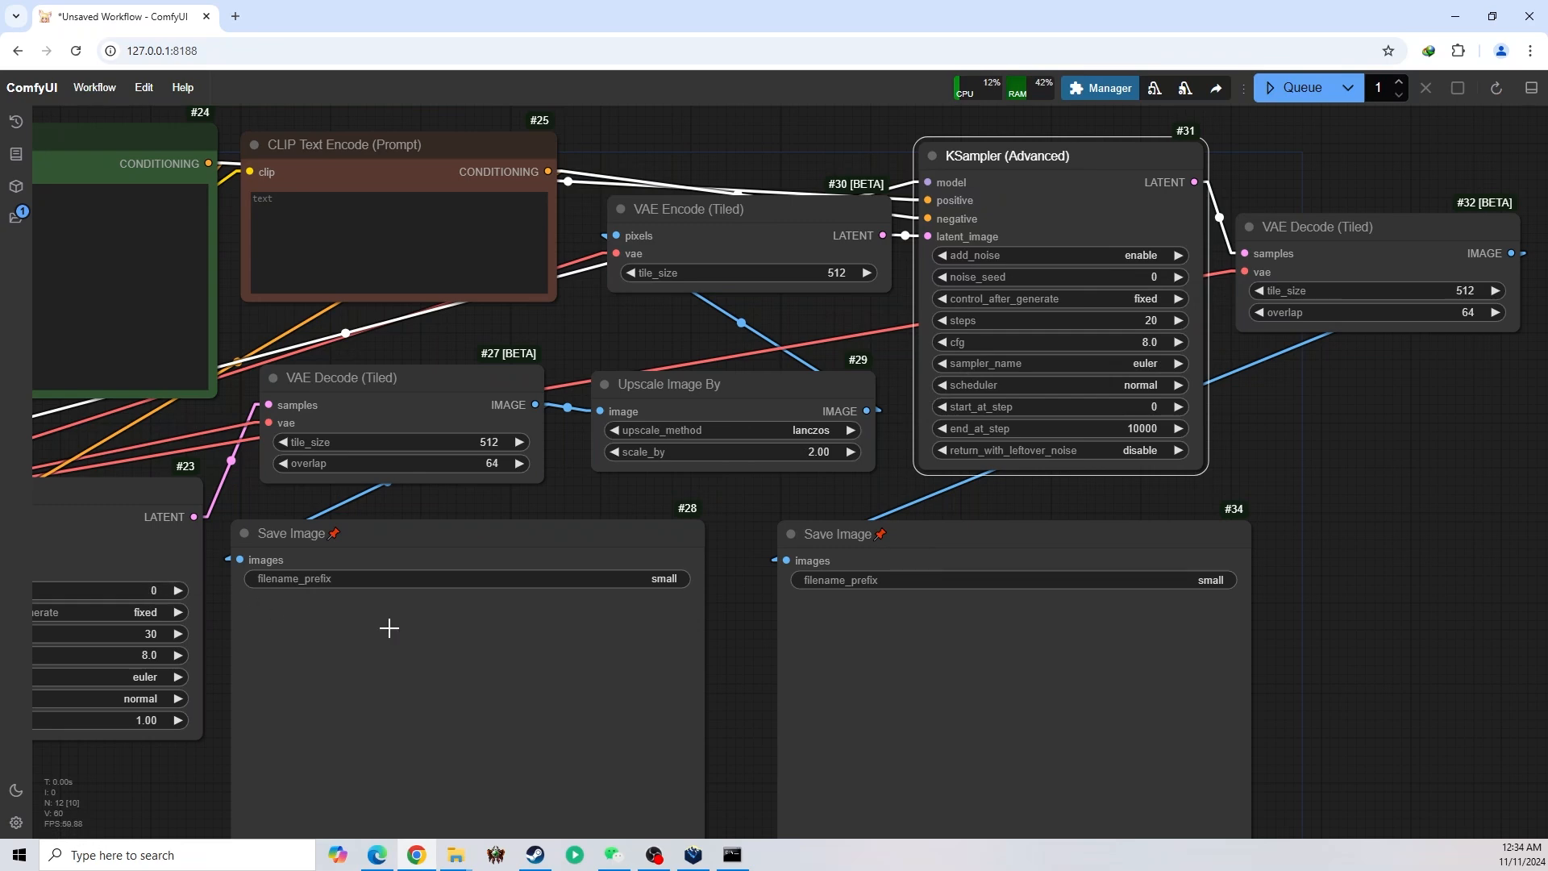
left_click(1352, 460)
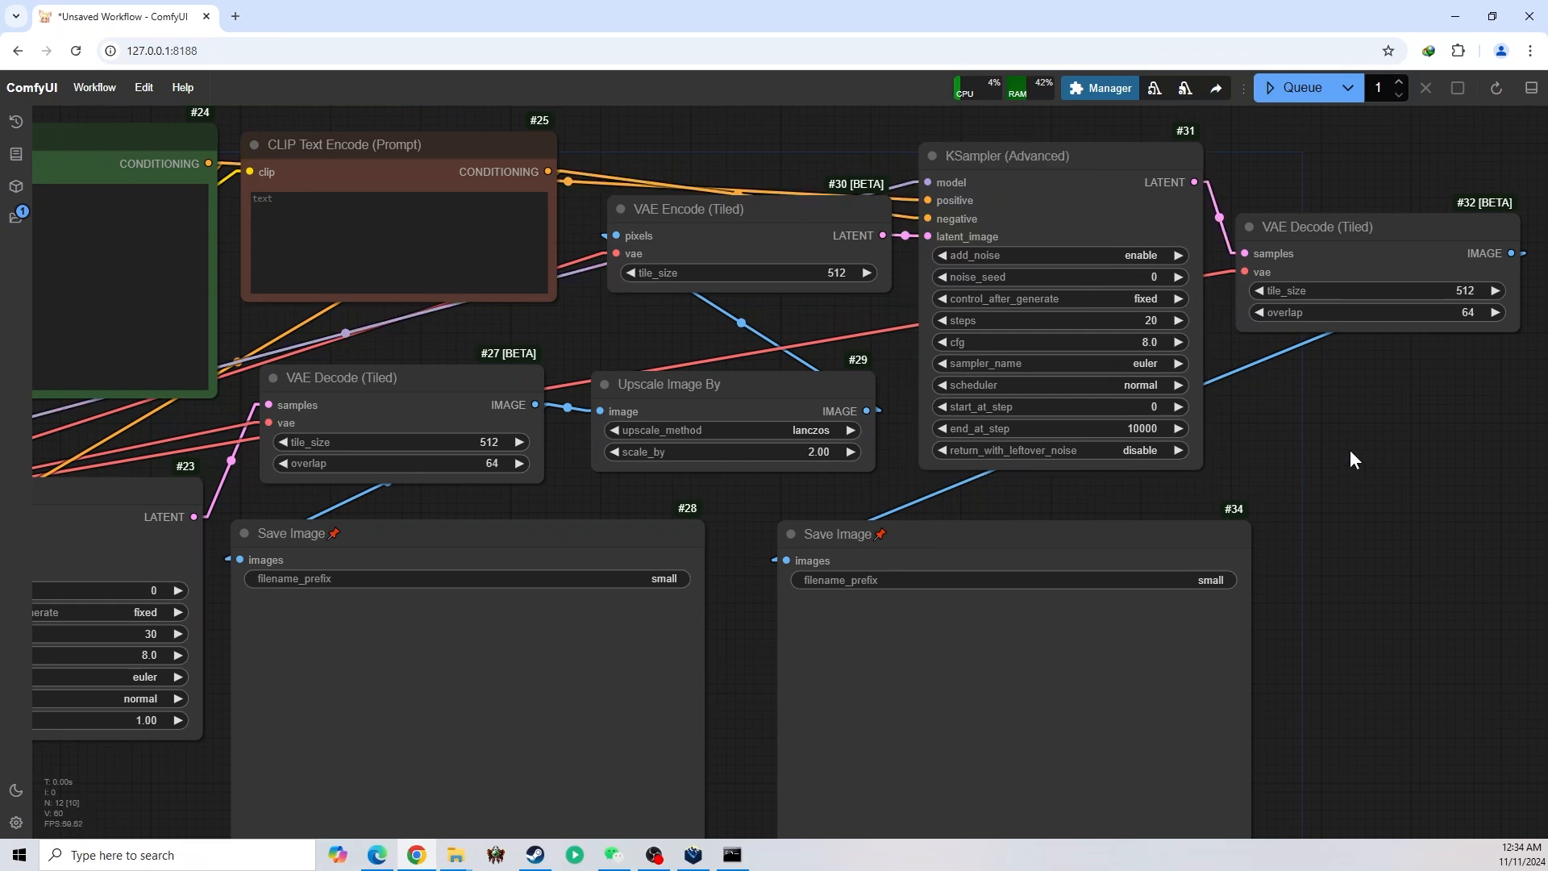
left_click(1169, 320)
type("30")
key("Return")
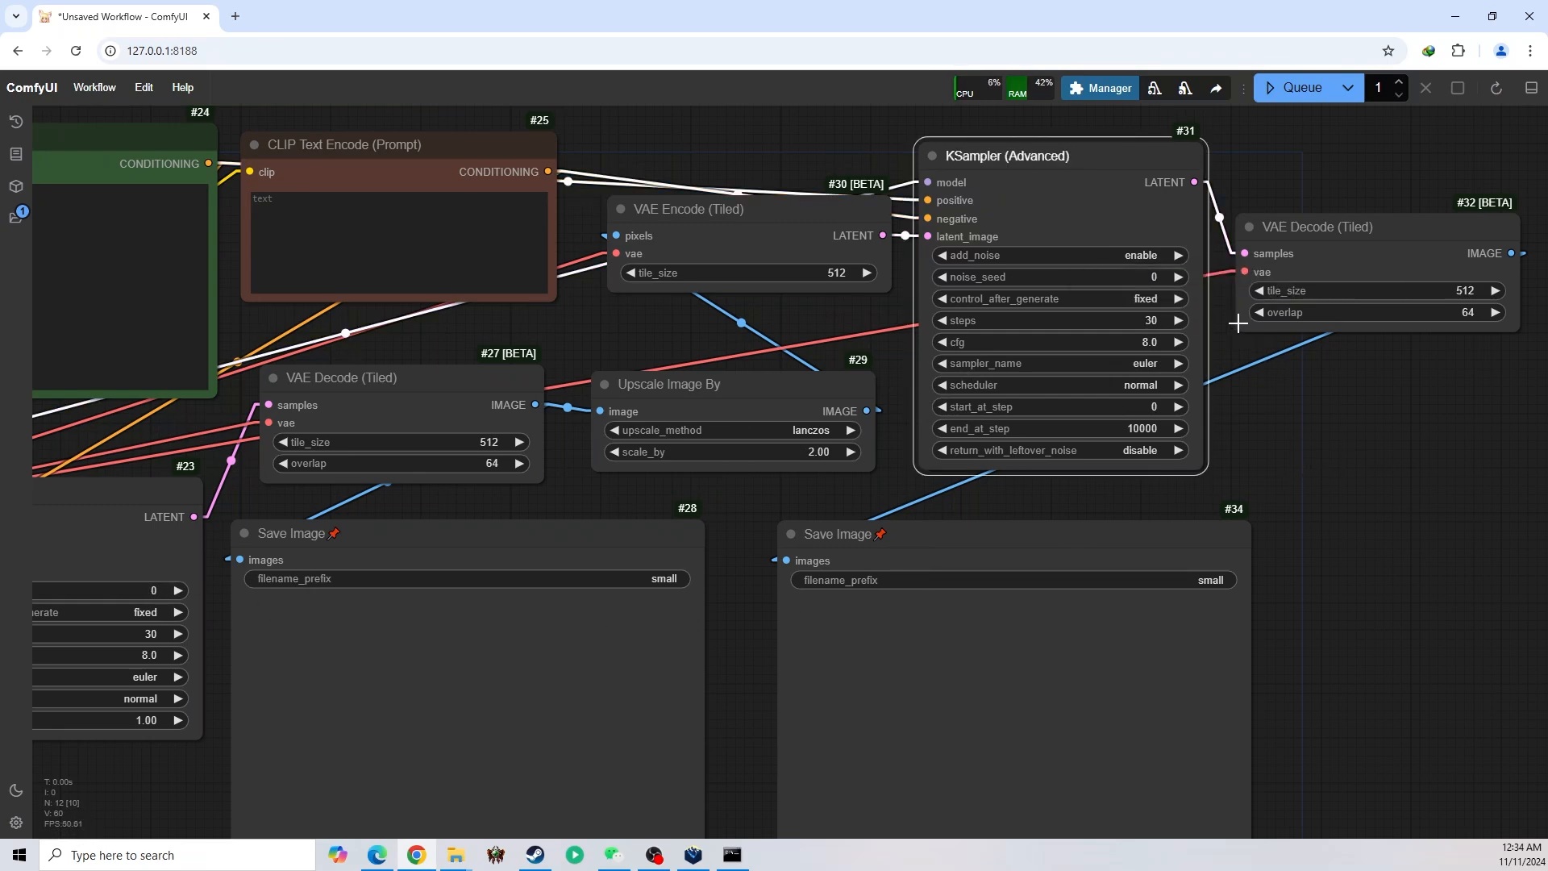
Set KSampler (Advanced)'s start_at_step to 25 and its end_at_step to 30
left_click(1161, 414)
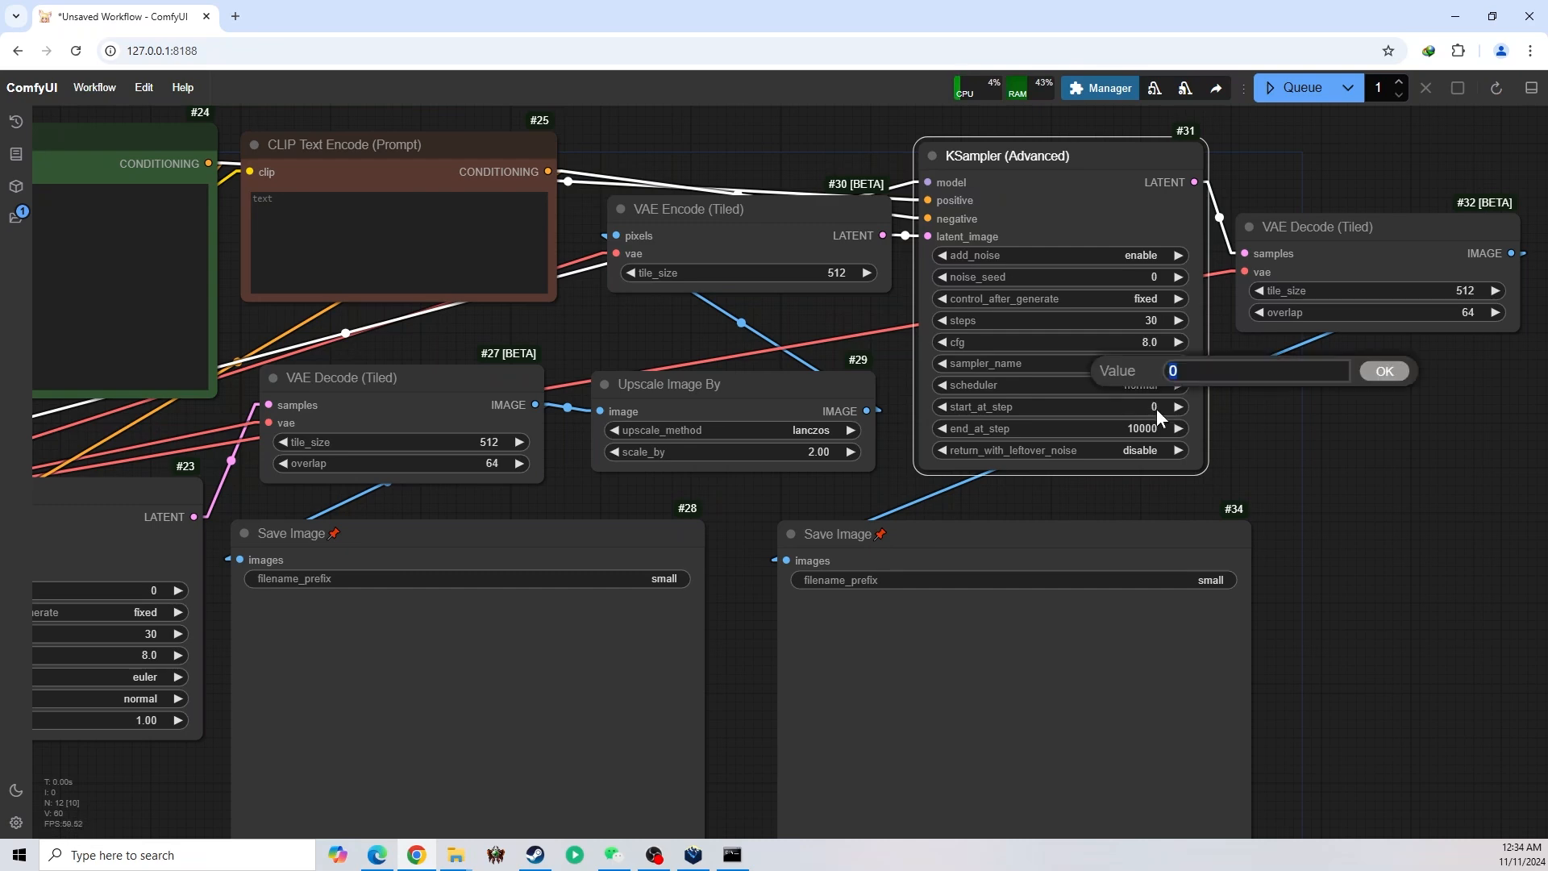
type("25")
key("Return")
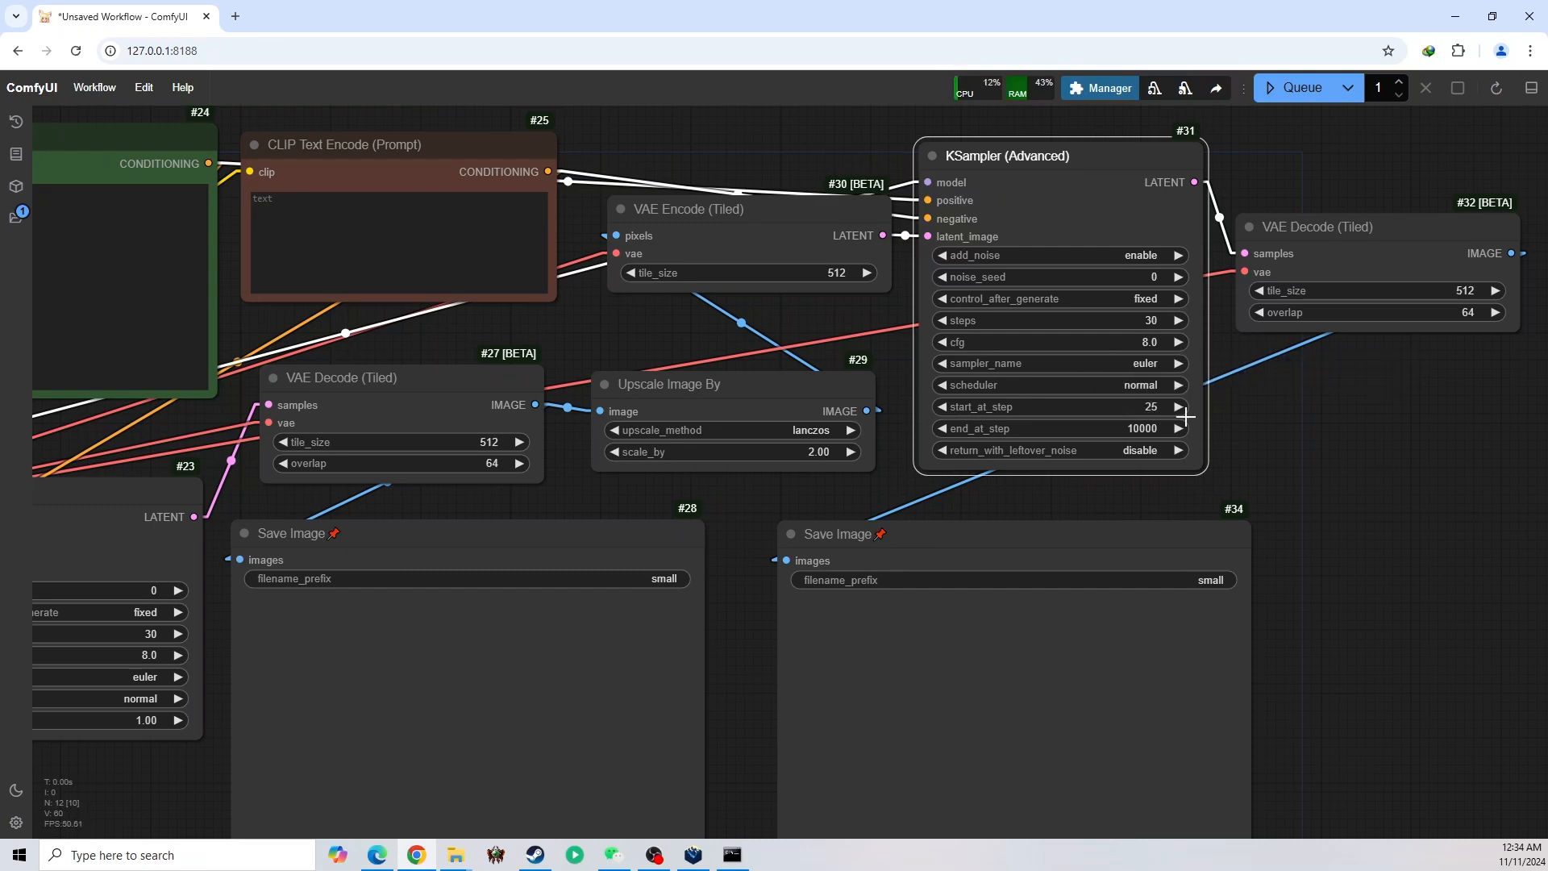
left_click(1129, 425)
type("30")
key("Return")
Paste the positive prompt starting "realistic, 8k, highly detailed" into the green text node and the negative prompt starting "(low quality:1.4), (worst quality:1.4)" into the red one
left_click_drag(771, 639, 1104, 649)
left_click(473, 315)
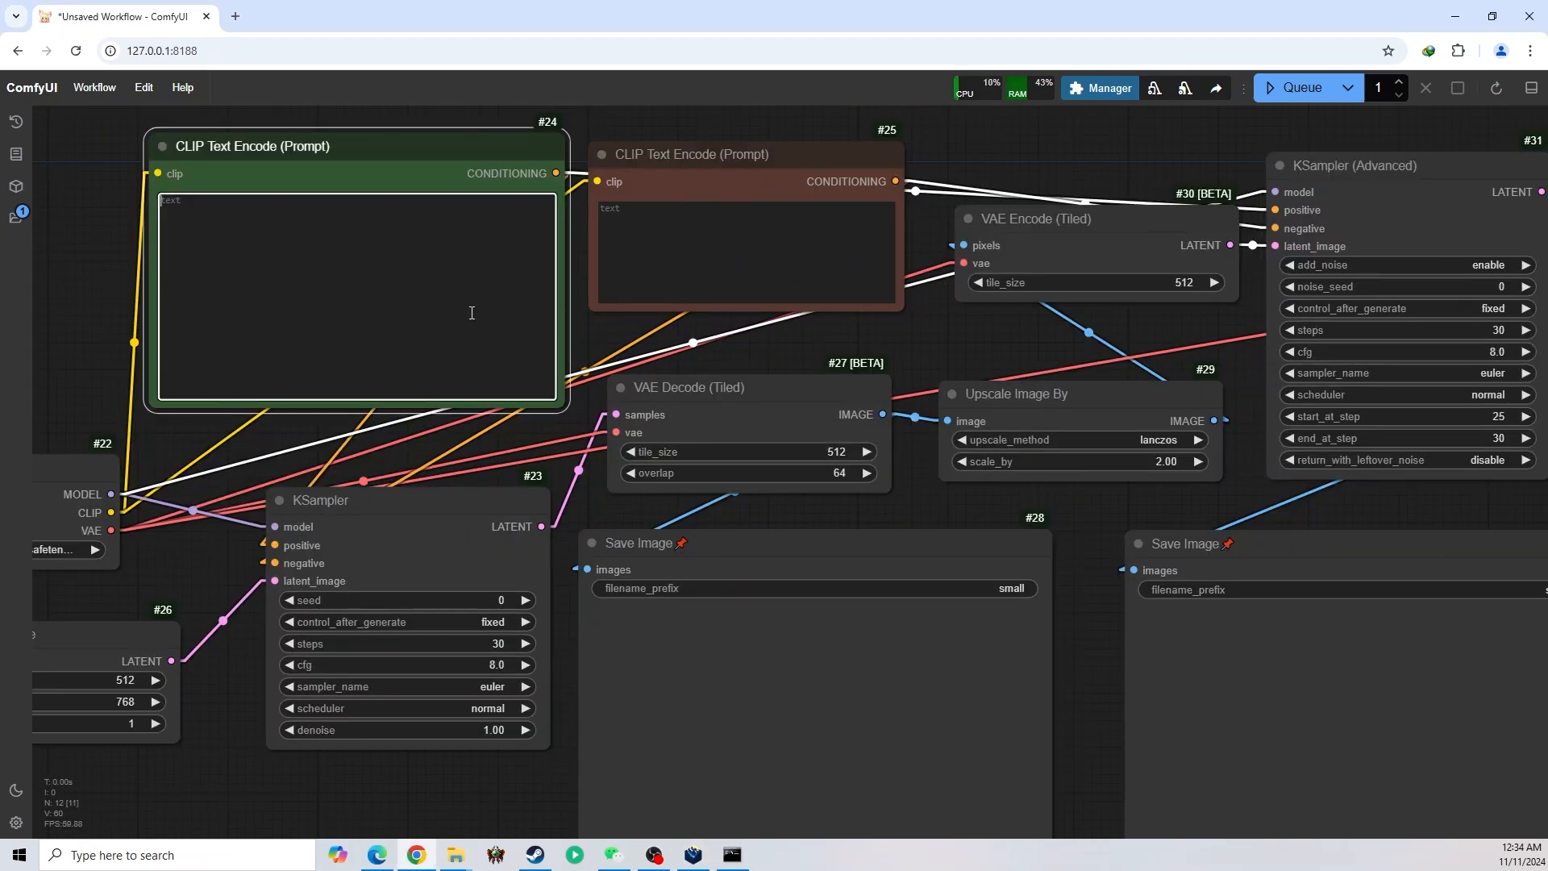
type("realistic, 8k, highly detailed, (best quality), (masterpiece), (colorful), clean, clear, sharp,  1girl adult, mature face, dark hair, long hair, pretty face, clean face,  blue short dress, white flower pattern clothes, strap high heals, hands on hips,  looking at viewer, standing, legs apart,  full body shot, cinemetic lighting,  blue + yellow + red paint splashes background, watercolor brush strokes in background,")
left_click(702, 238)
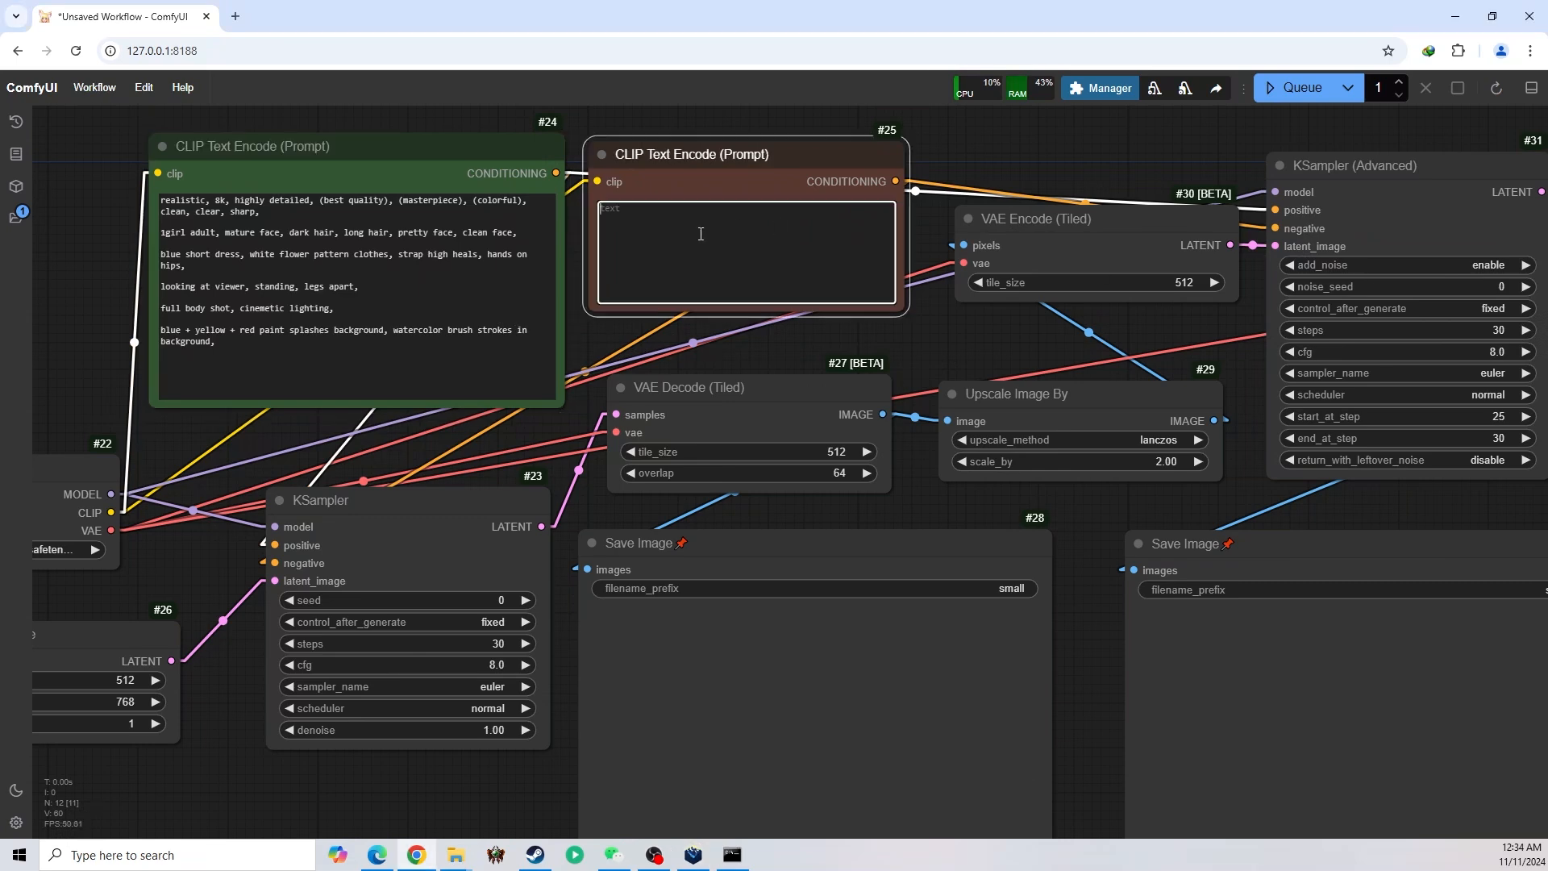
type("(low quality:1.4), (worst quality:1.4), (out of frame),  score_5, score_4, ps1 screenshot, 3d, niji, medieval,   muscular, (skinny body:1.4),nude , nsfw, big head, bad anatomy, extra limbs,")
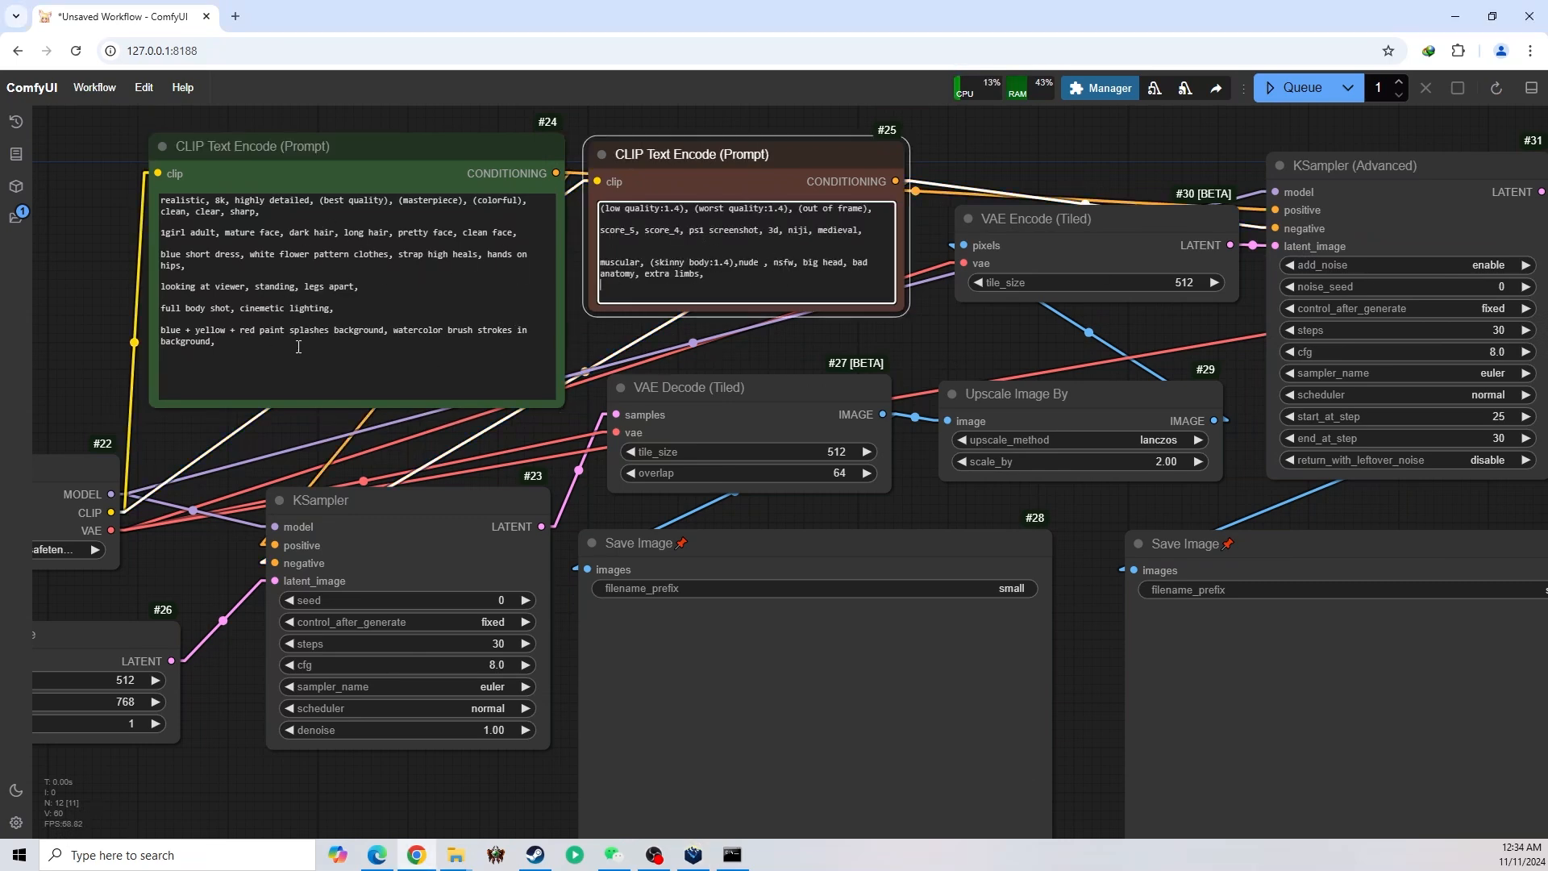
Review both prompts and queue the finished text-to-image and upscaling workflow for one run
left_click(298, 347)
scroll(572, 145, "up", 2)
left_click_drag(573, 123, 648, 126)
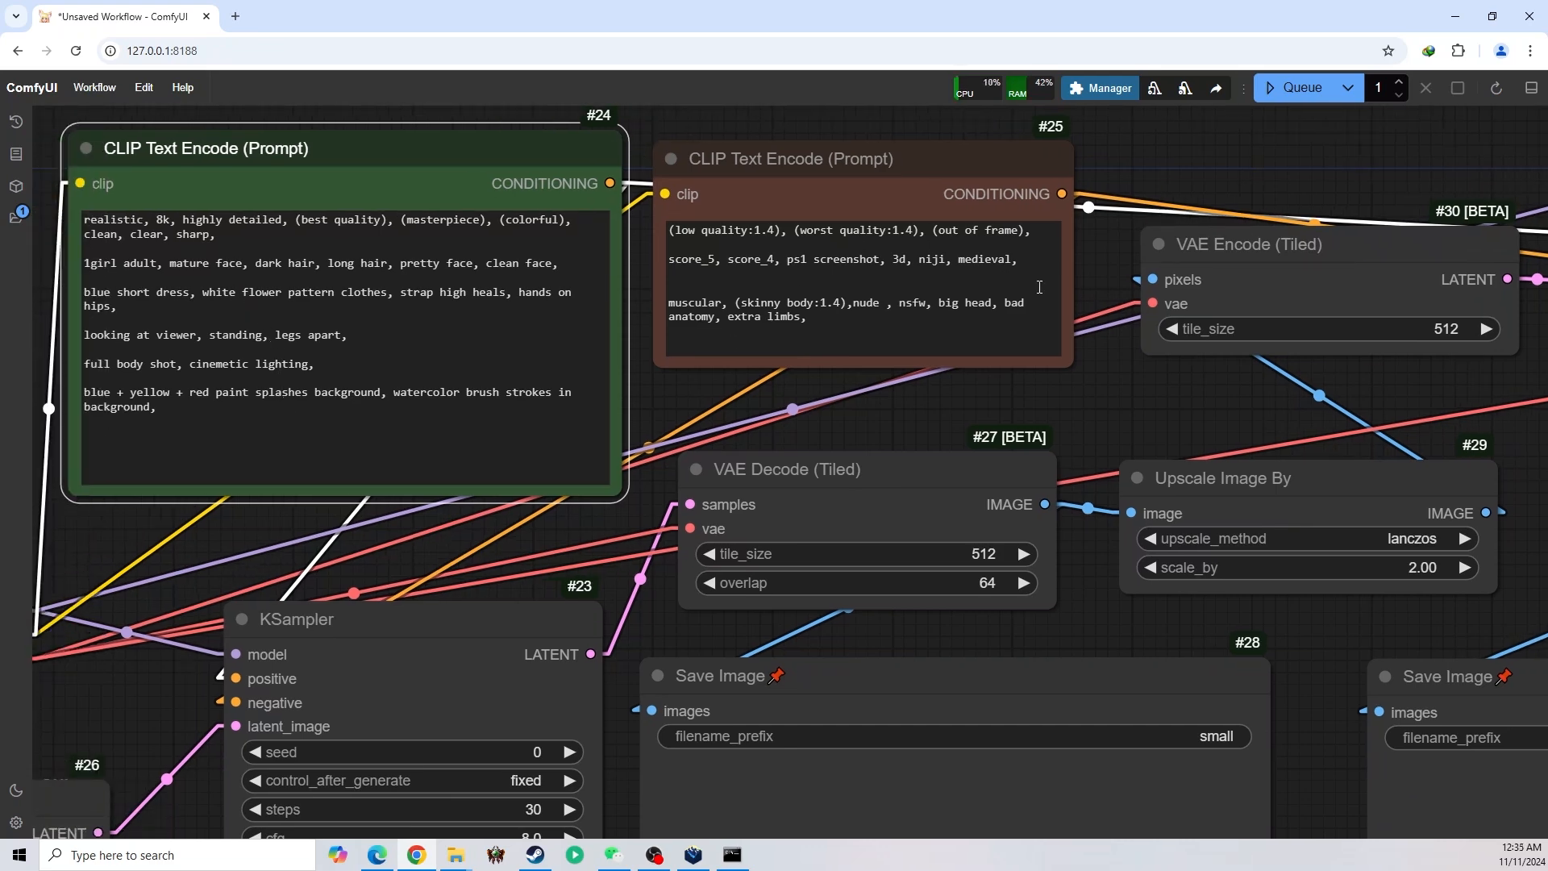
scroll(958, 280, "down", 3)
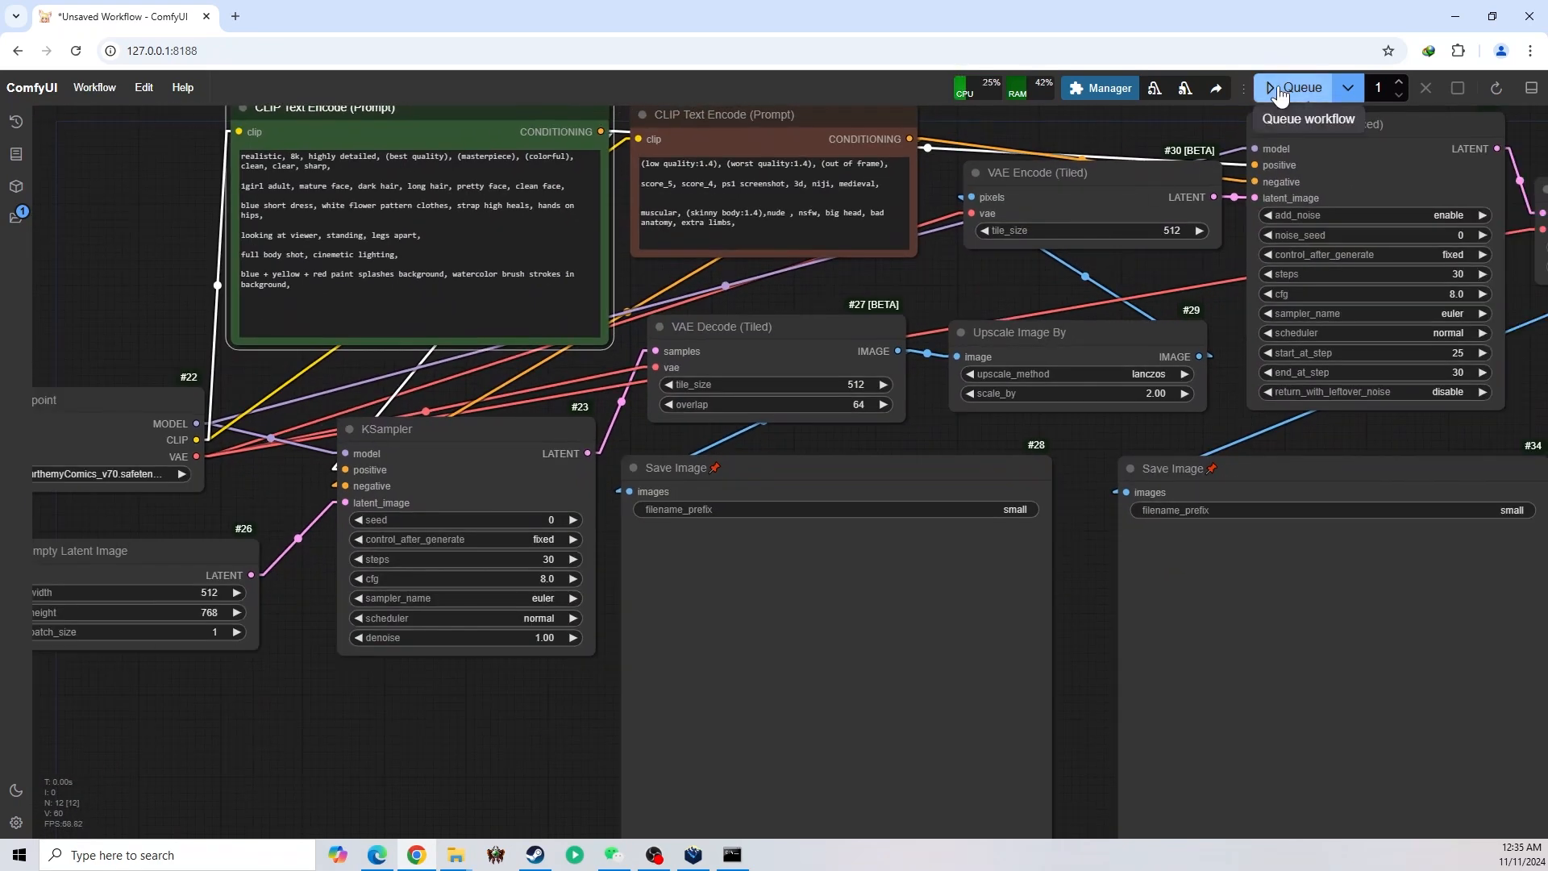
left_click(1279, 90)
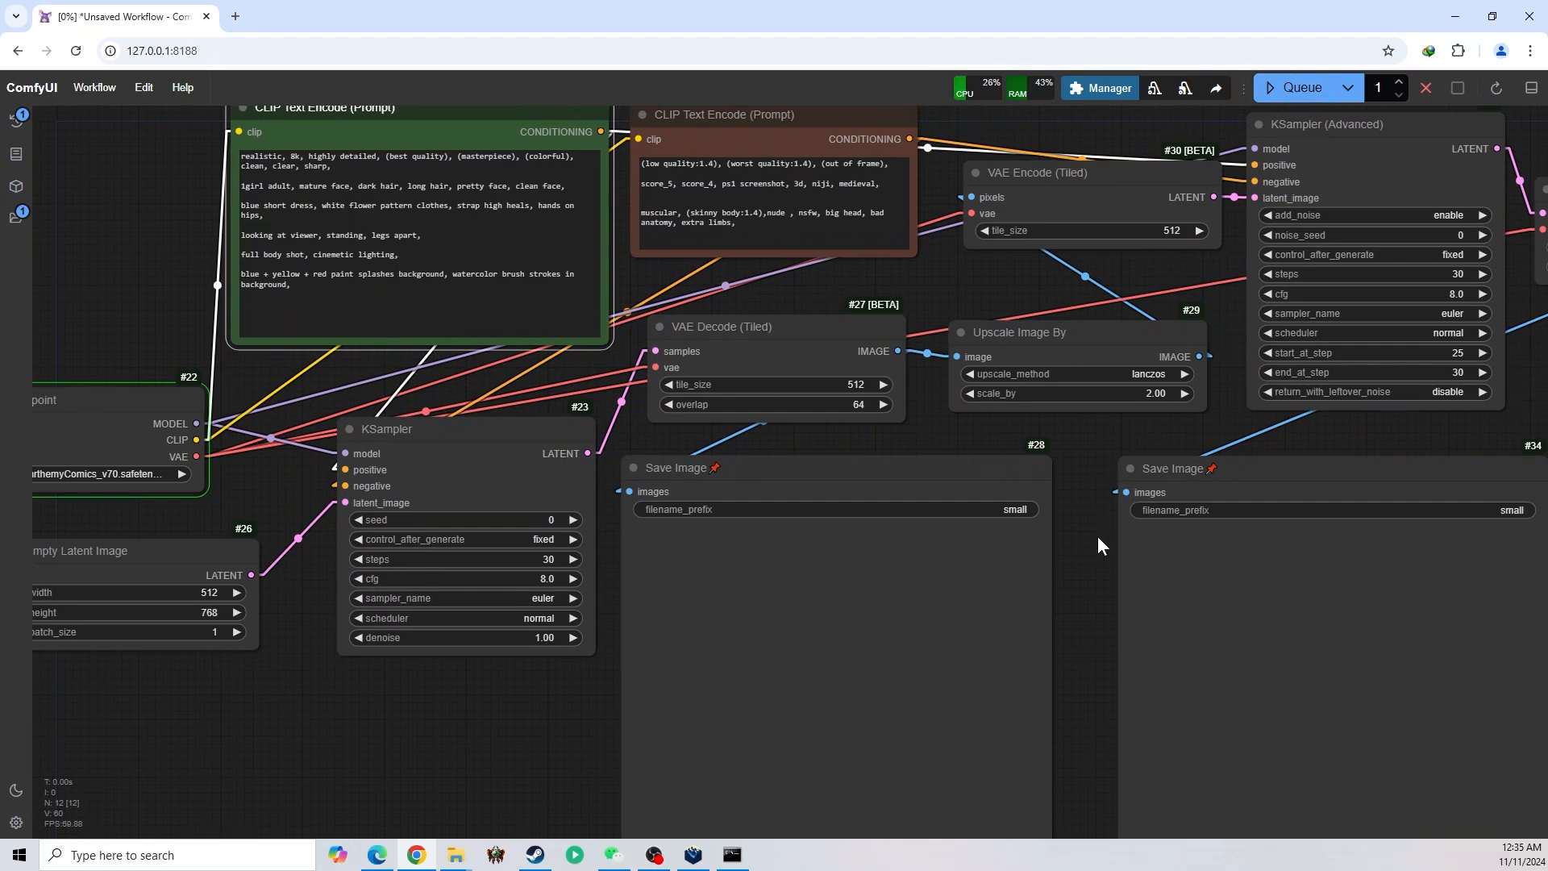
left_click_drag(1097, 537, 1198, 349)
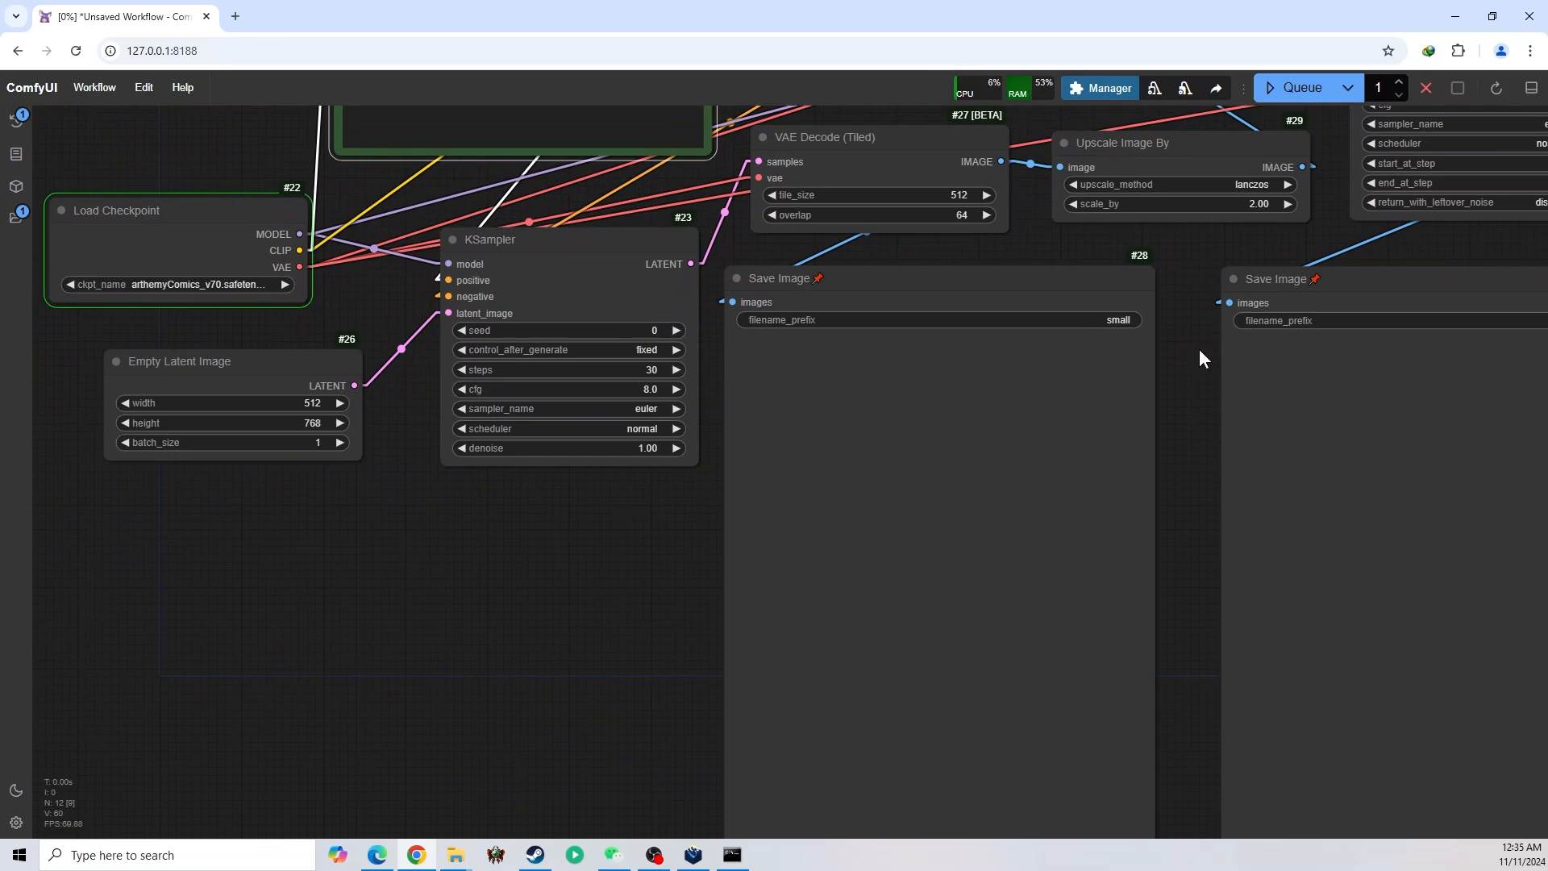